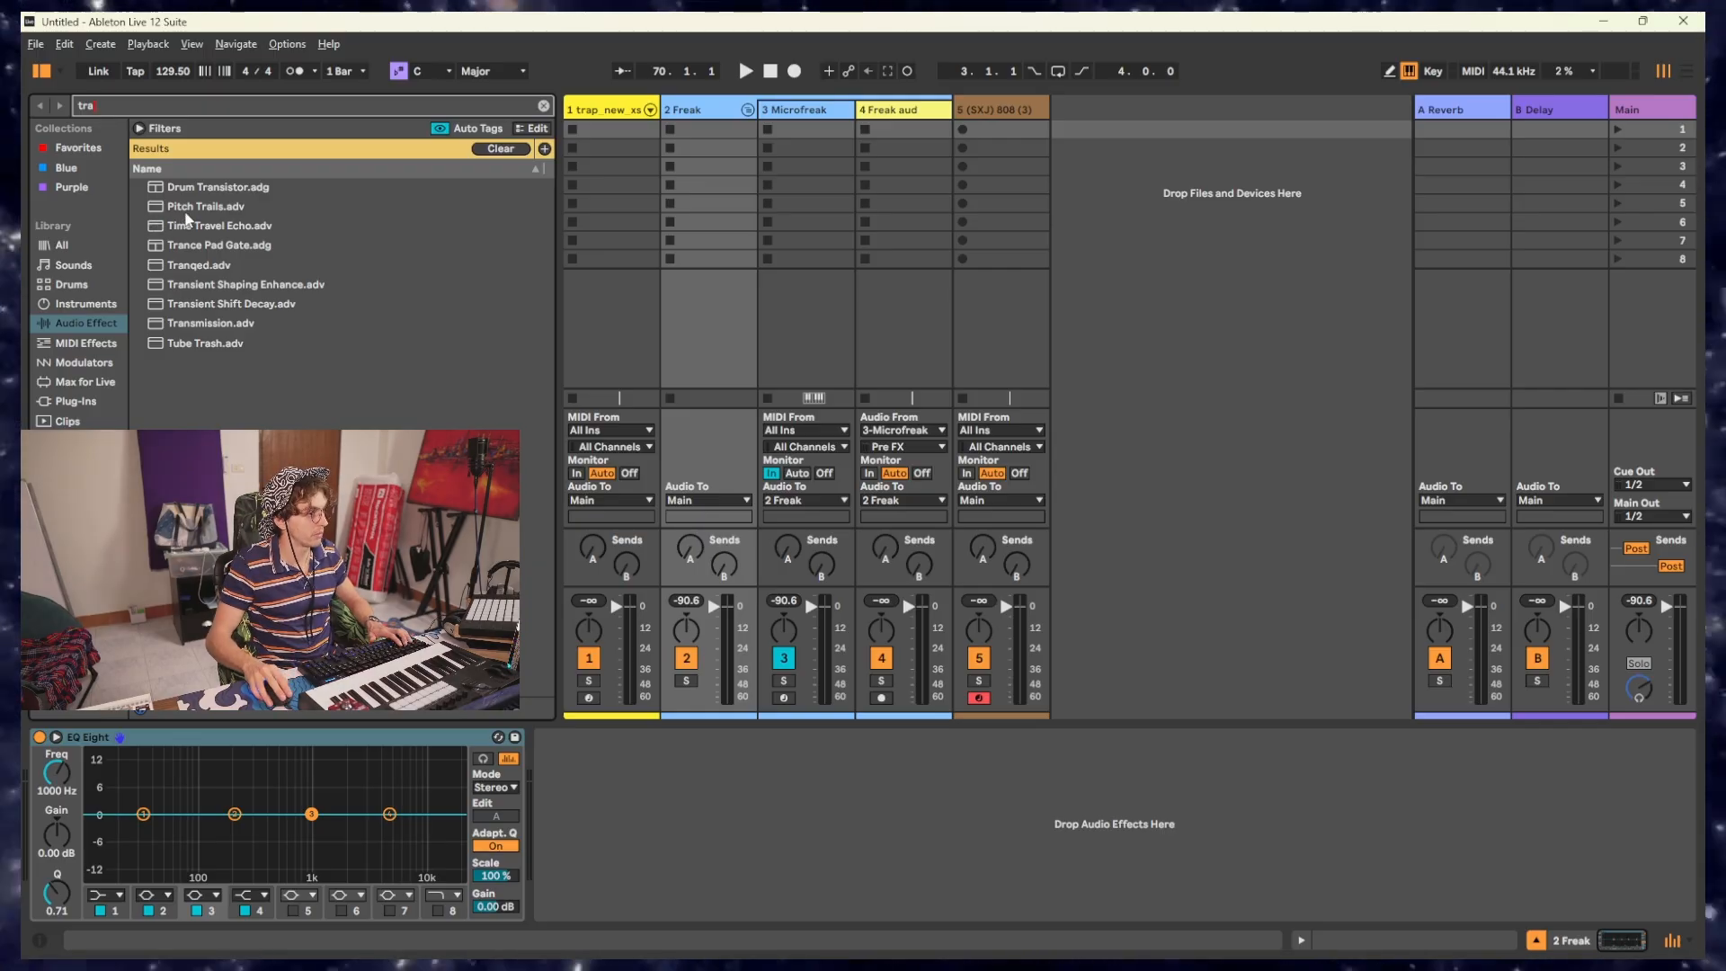
Step: Load the trap flute kit onto track 1 from a search for "trap" and create an empty MIDI clip on it
{"action": "type", "text": "p"}
{"action": "left_click", "coordinate": [103, 909]}
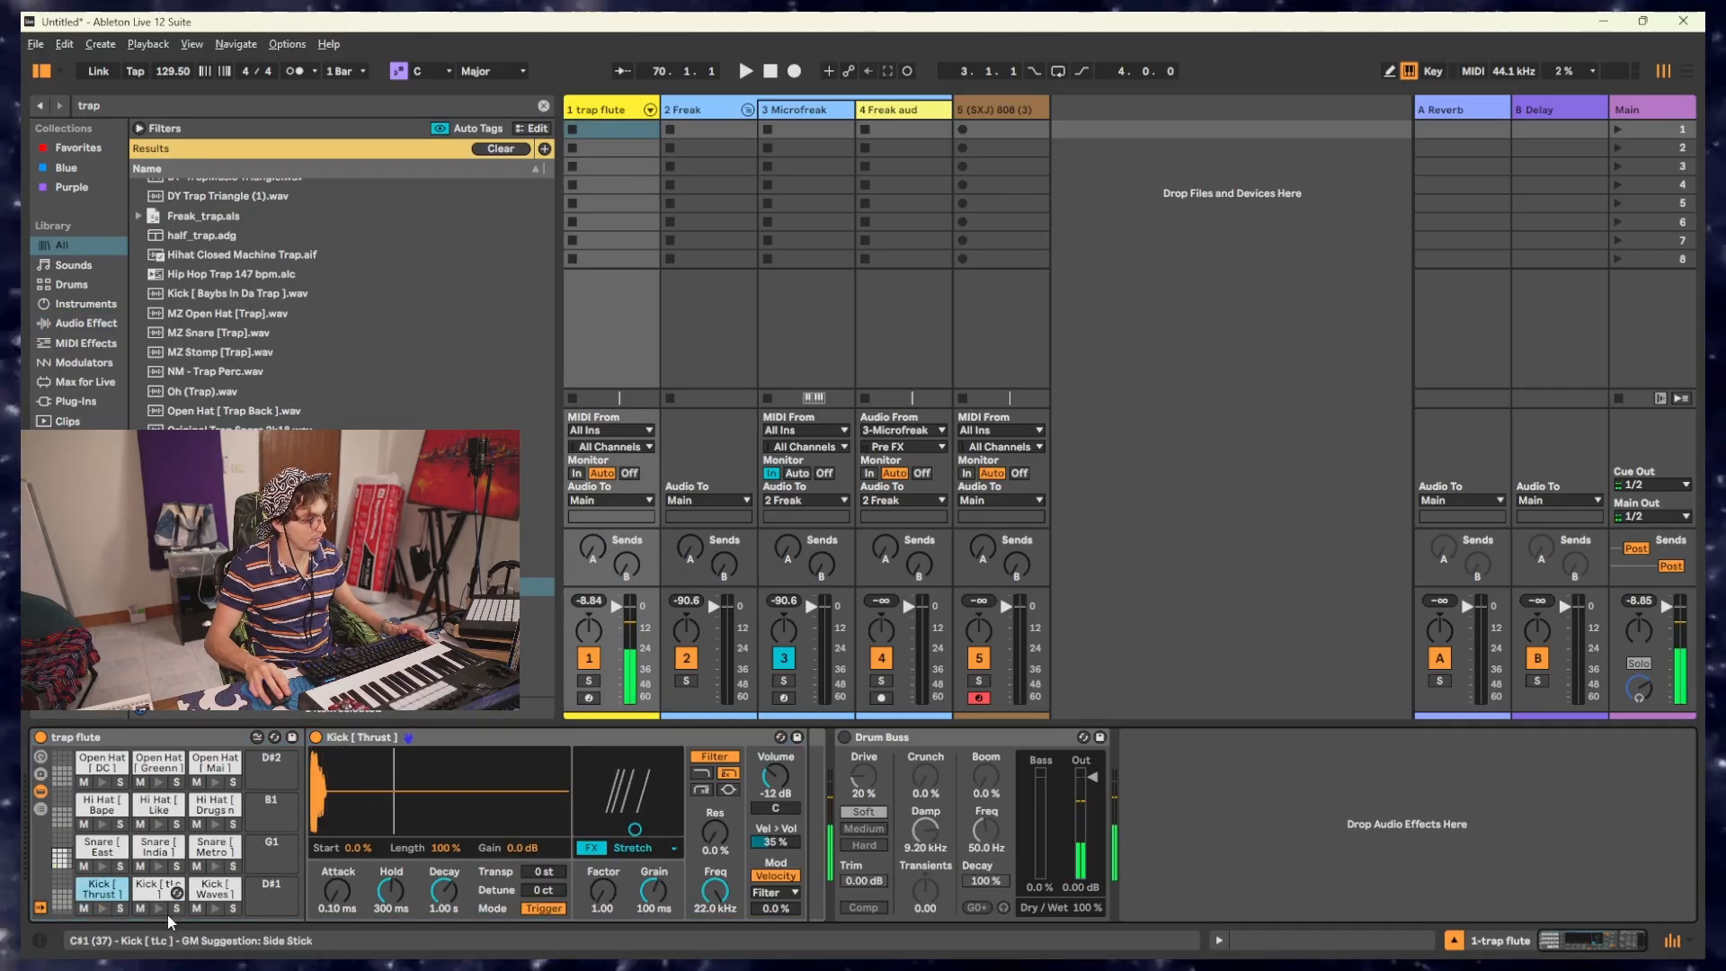
{"action": "key", "text": "ctrl+shift+m"}
Step: Set the song tempo to 145 BPM
{"action": "left_click", "coordinate": [172, 70]}
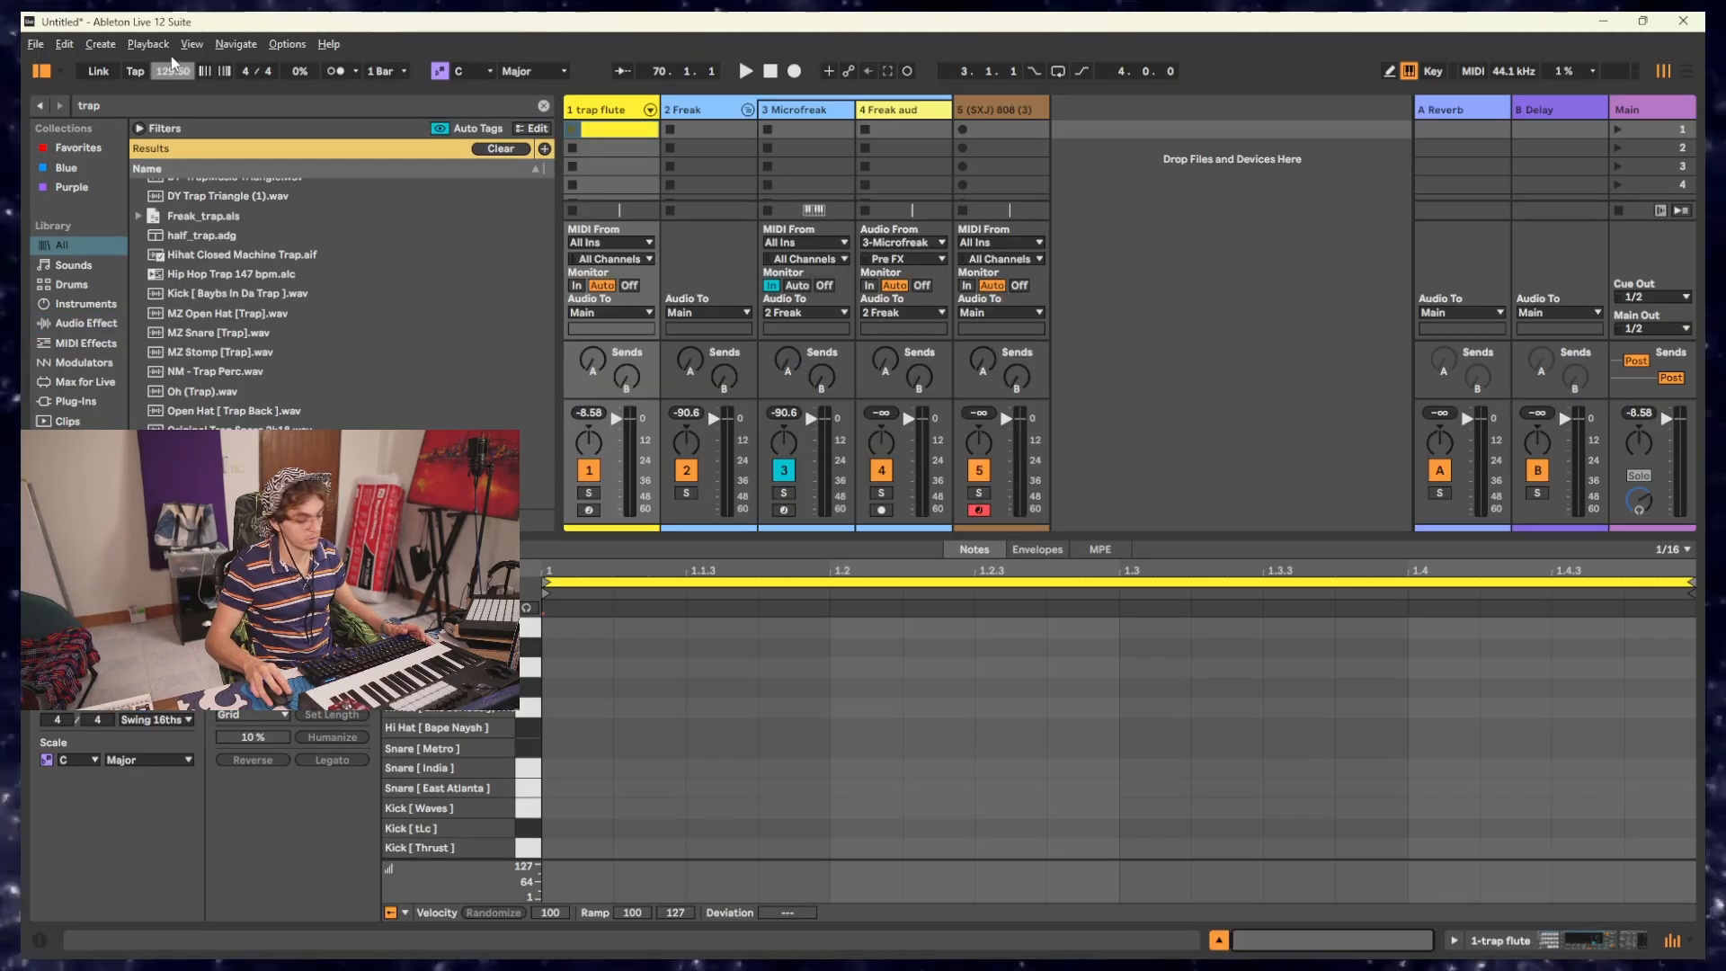
{"action": "type", "text": "145"}
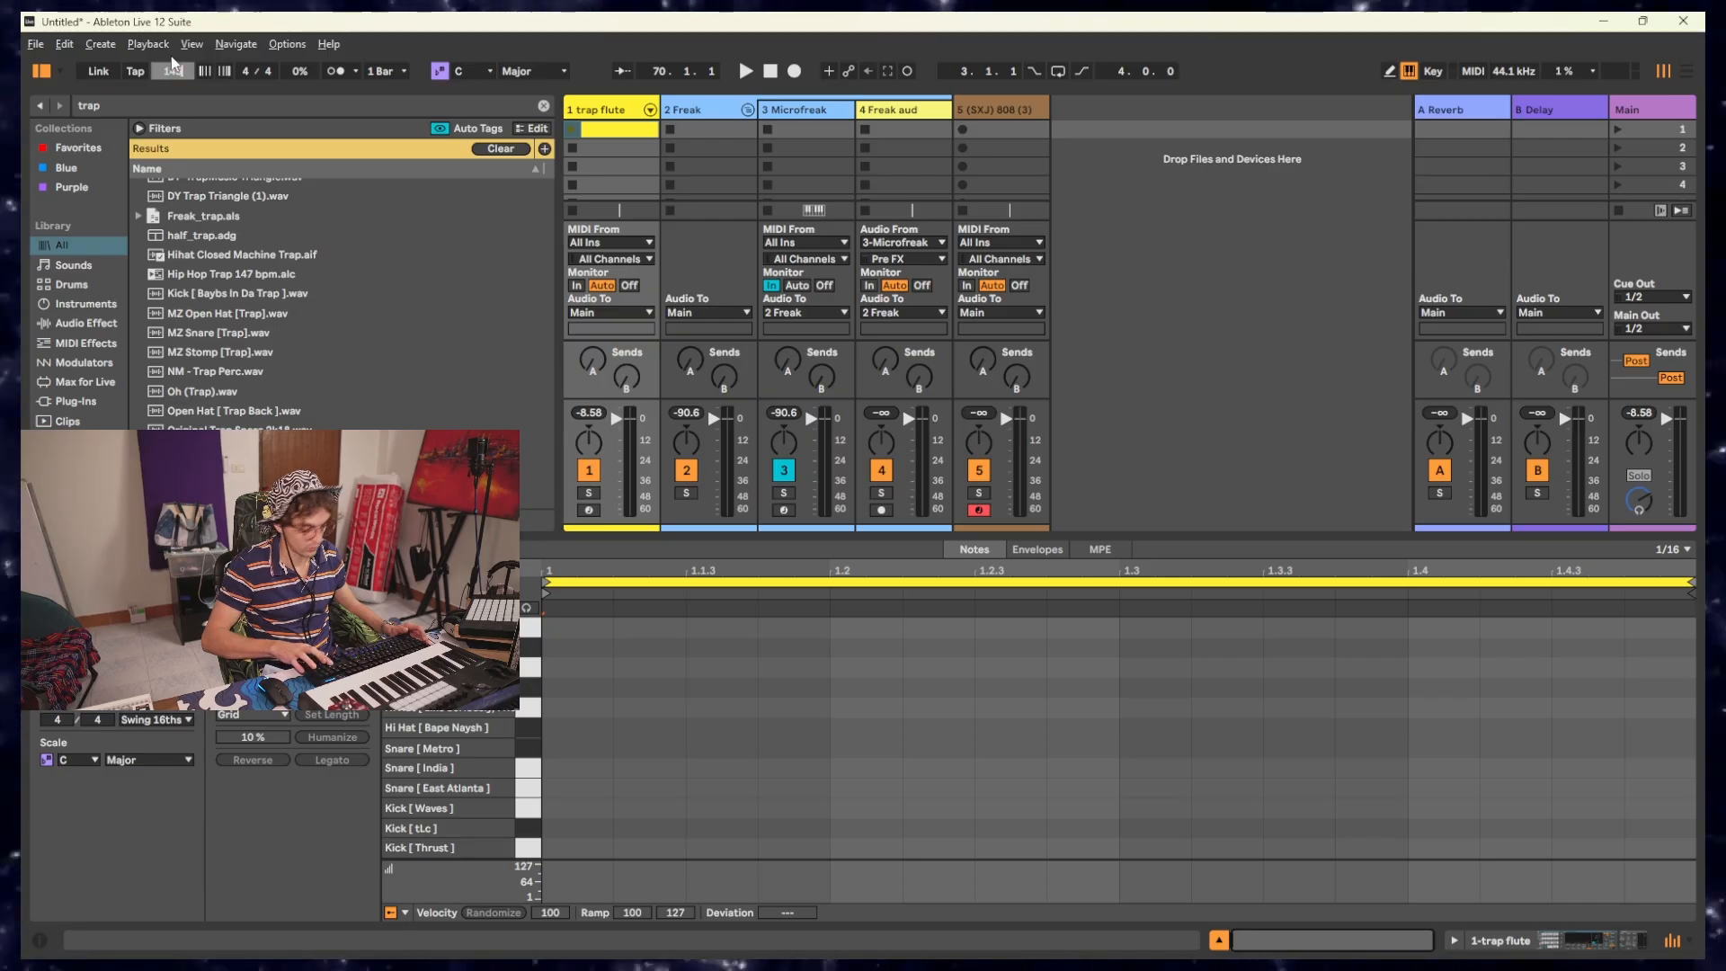
{"action": "key", "text": "Return"}
Step: Start playback and add a Kick [ Thrust ] note on beat 1.1 and a Snare [ India ] note on beat 1.3
{"action": "key", "text": "space"}
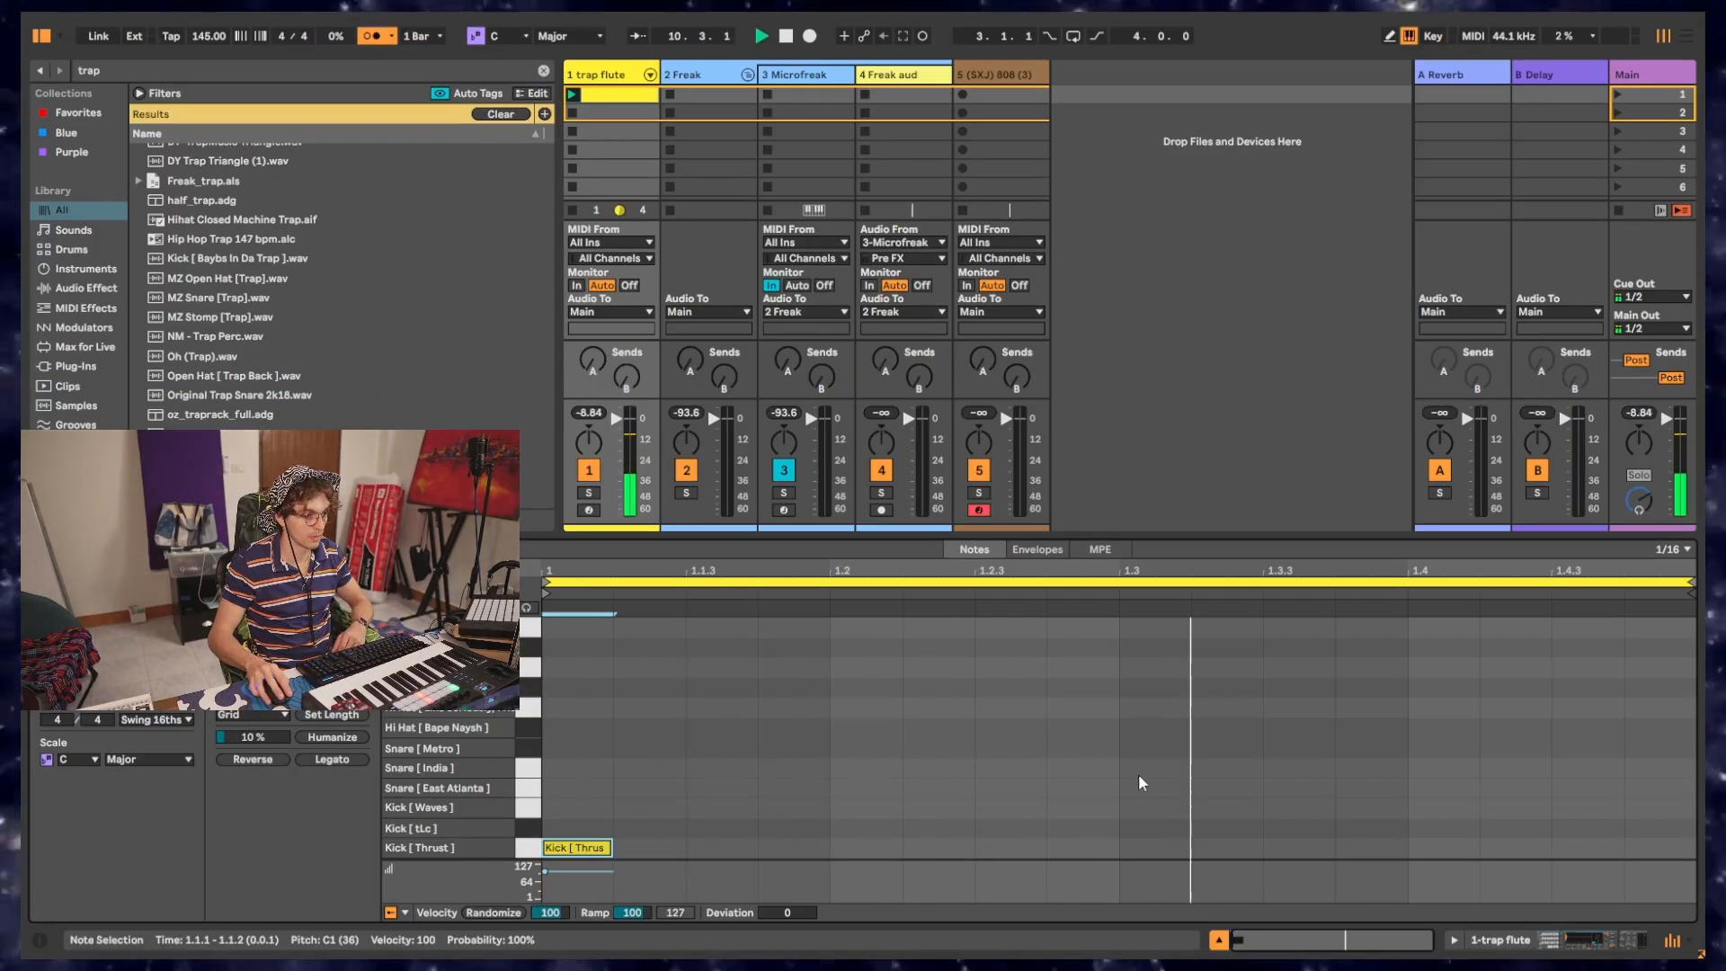
{"action": "double_click", "coordinate": [1140, 772]}
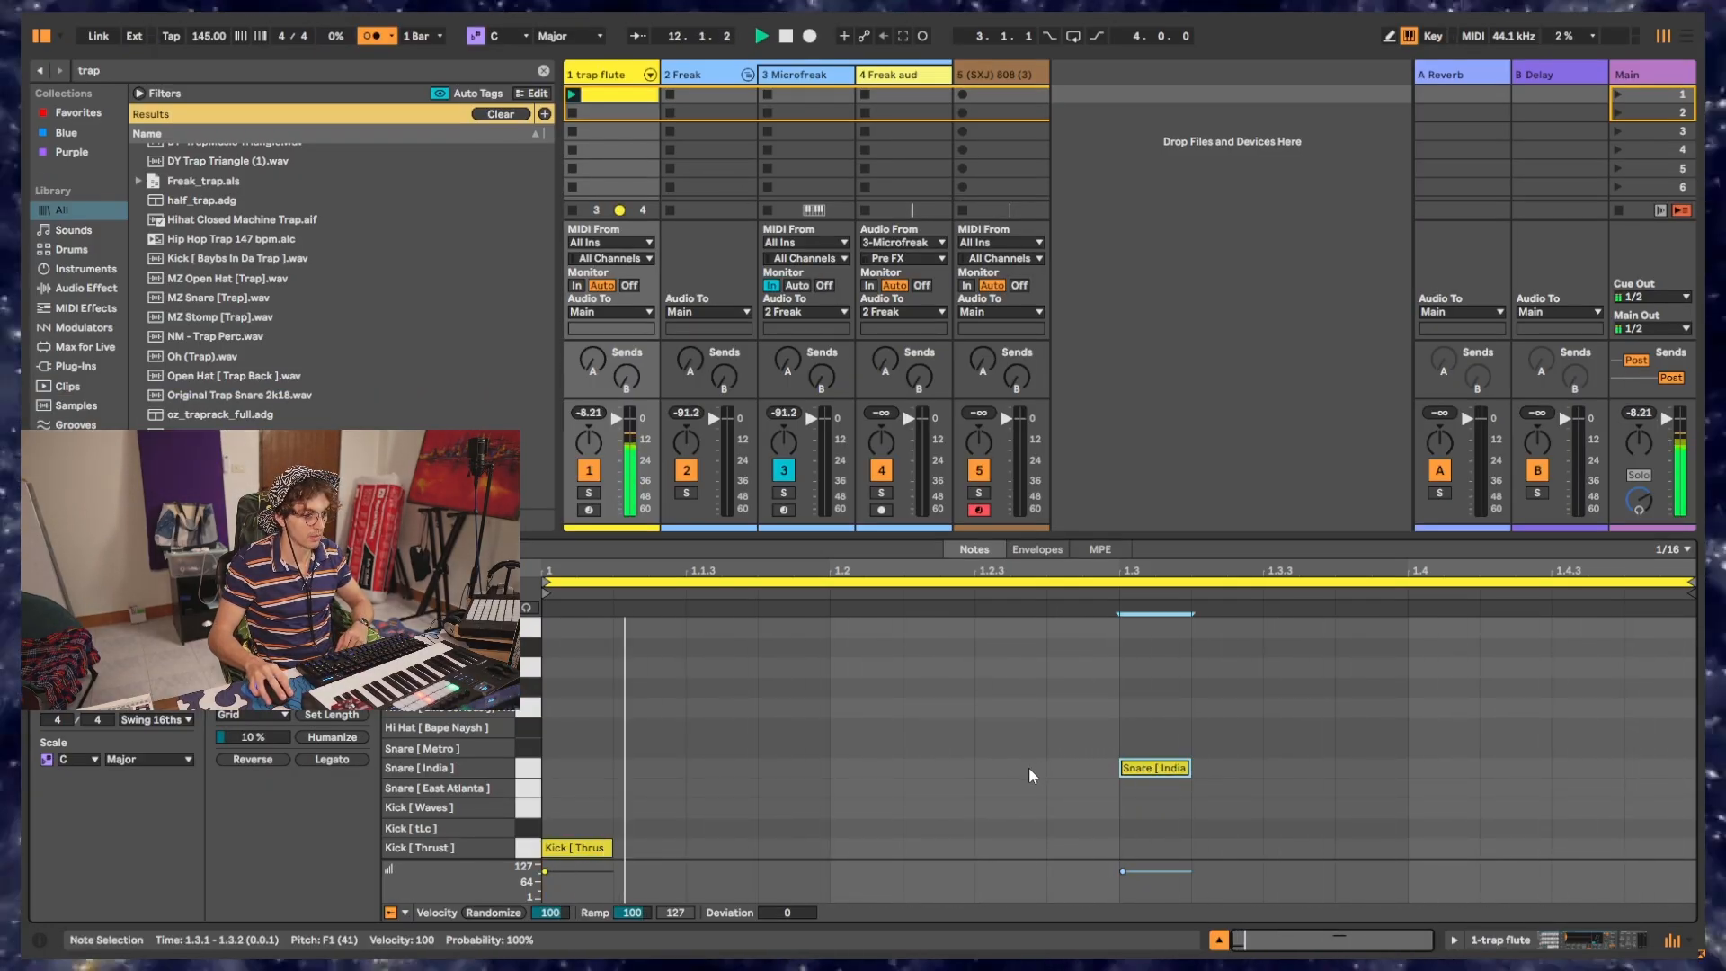
Step: Try out extra hi-hat and Snare [ Metro ] notes at 1.2.2 and 1.2.3 and remove them again
{"action": "double_click", "coordinate": [994, 729]}
{"action": "double_click", "coordinate": [995, 726]}
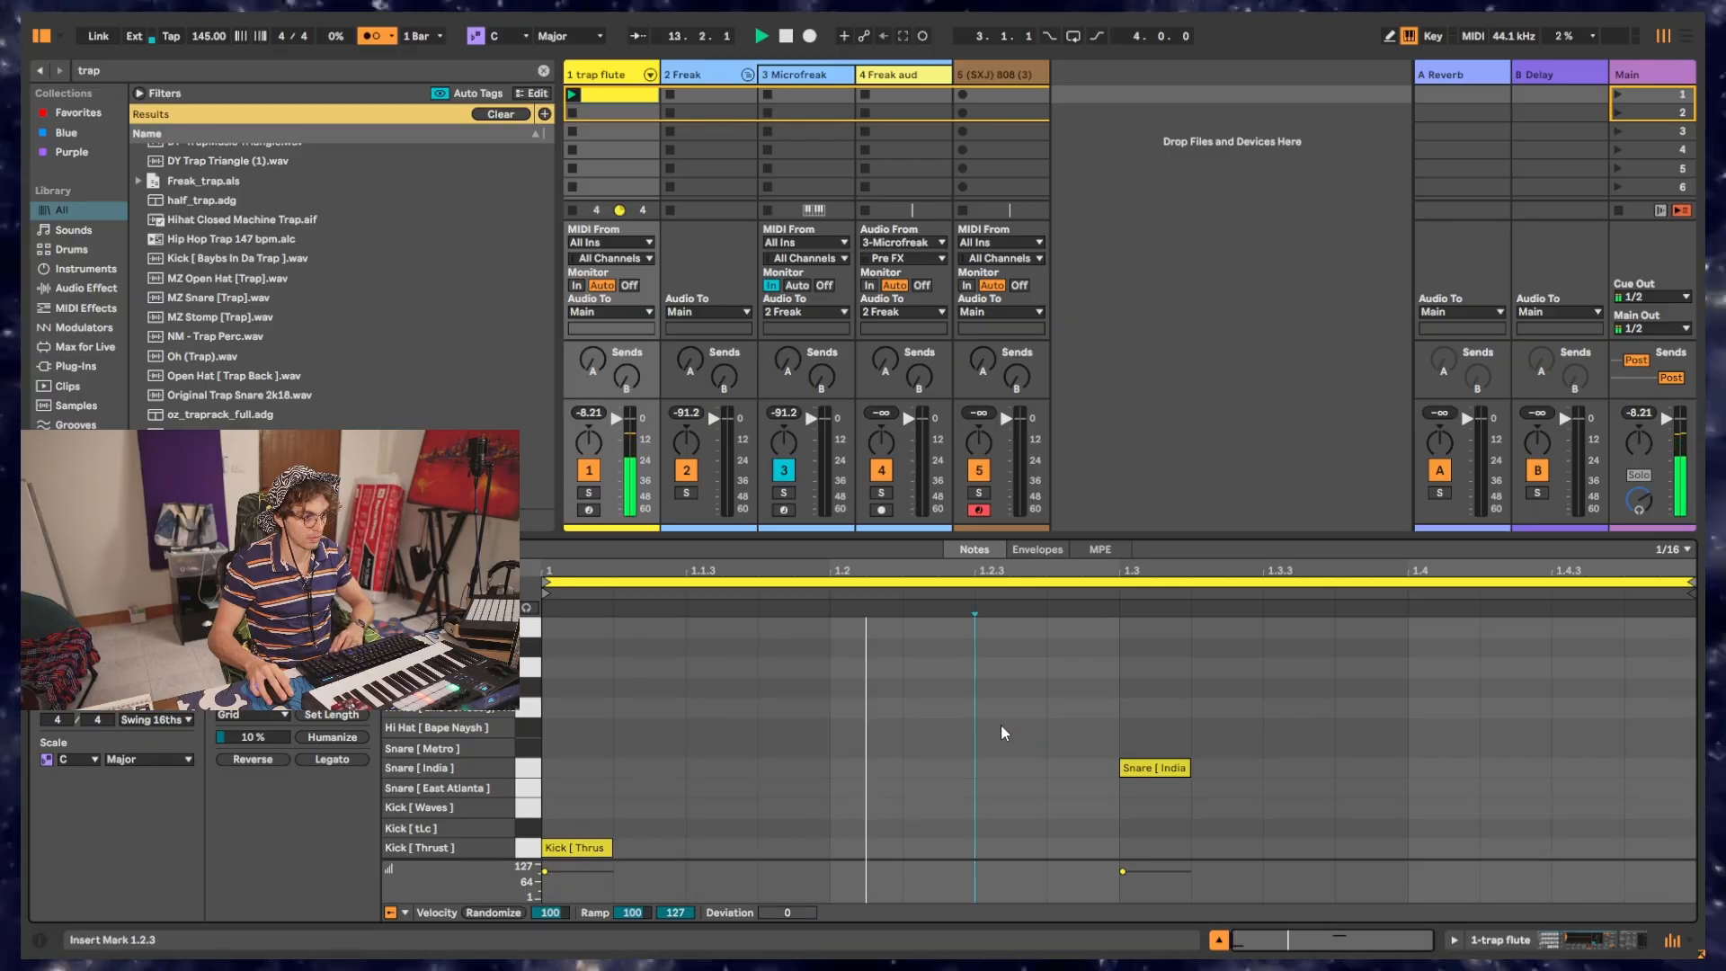
{"action": "double_click", "coordinate": [1006, 705]}
{"action": "double_click", "coordinate": [1006, 706]}
{"action": "double_click", "coordinate": [1000, 746]}
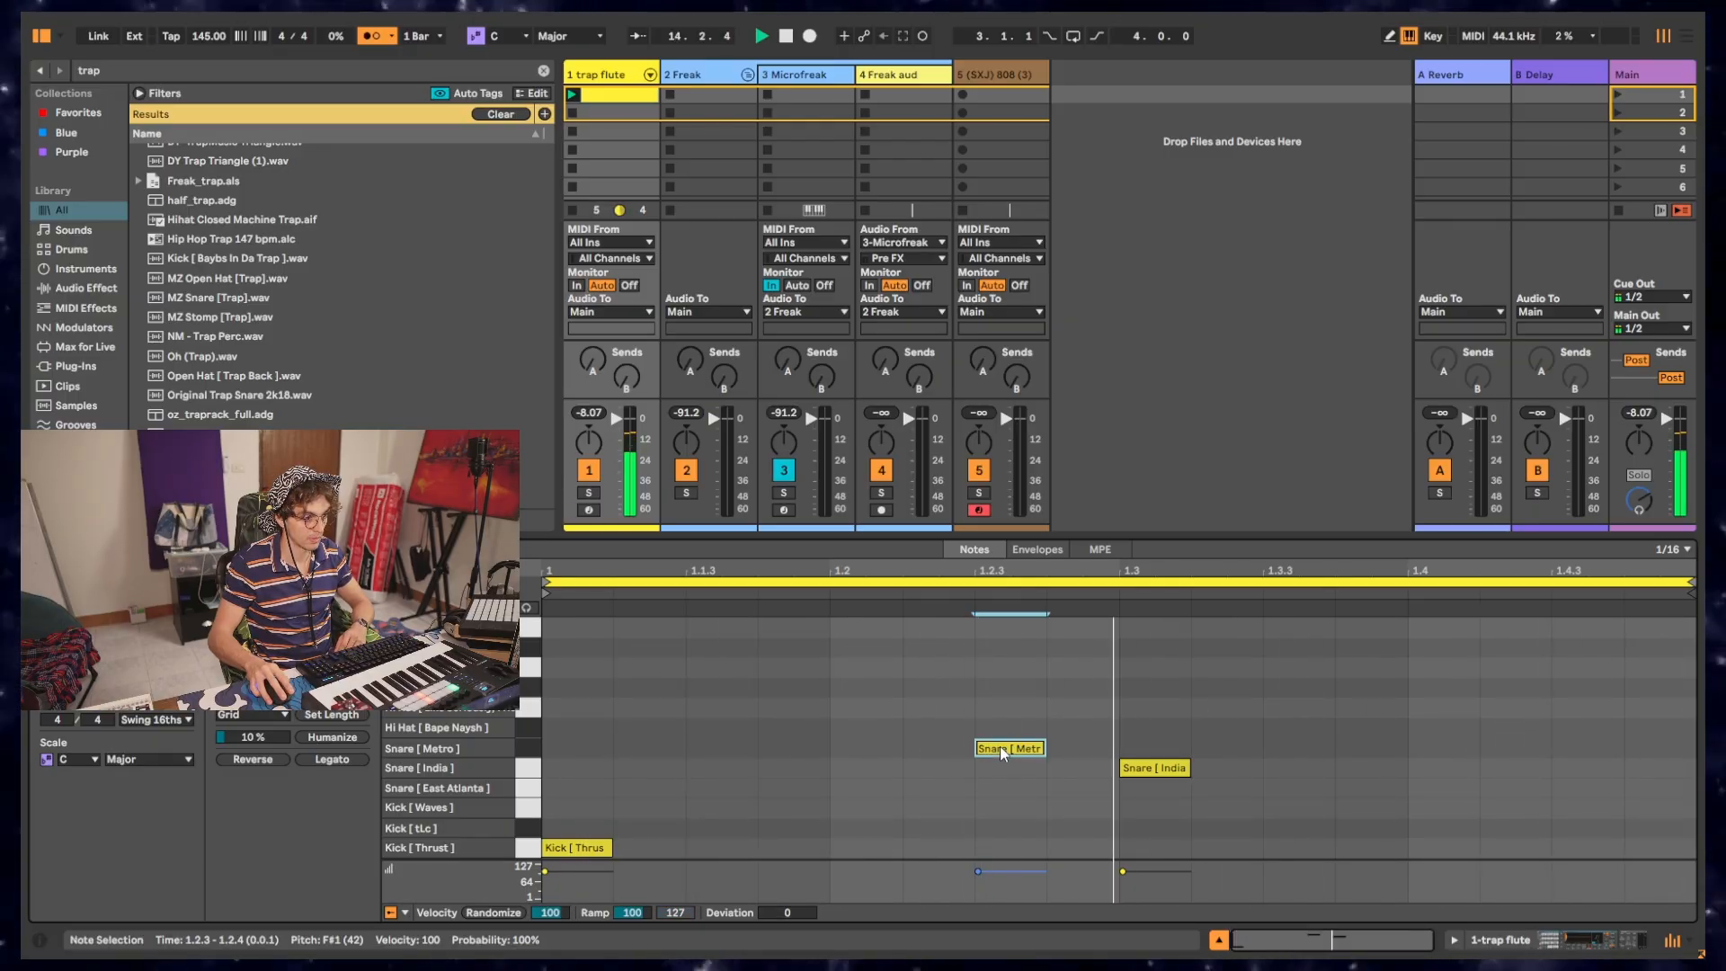
{"action": "double_click", "coordinate": [930, 748]}
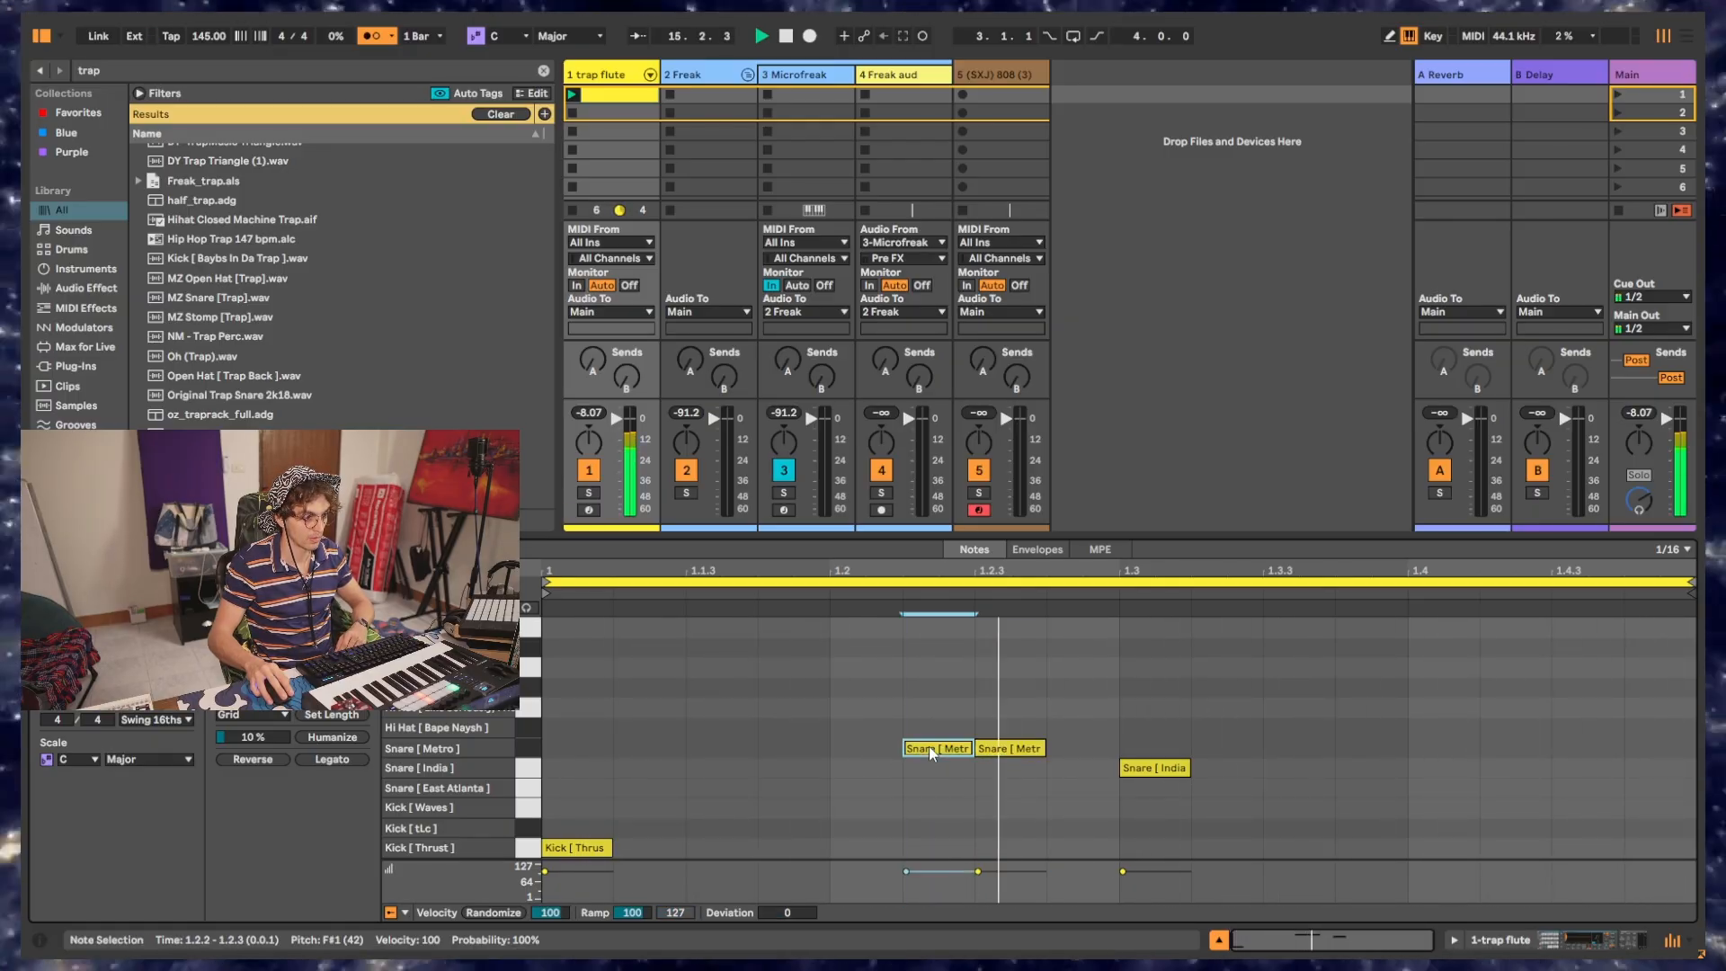
{"action": "double_click", "coordinate": [1005, 748]}
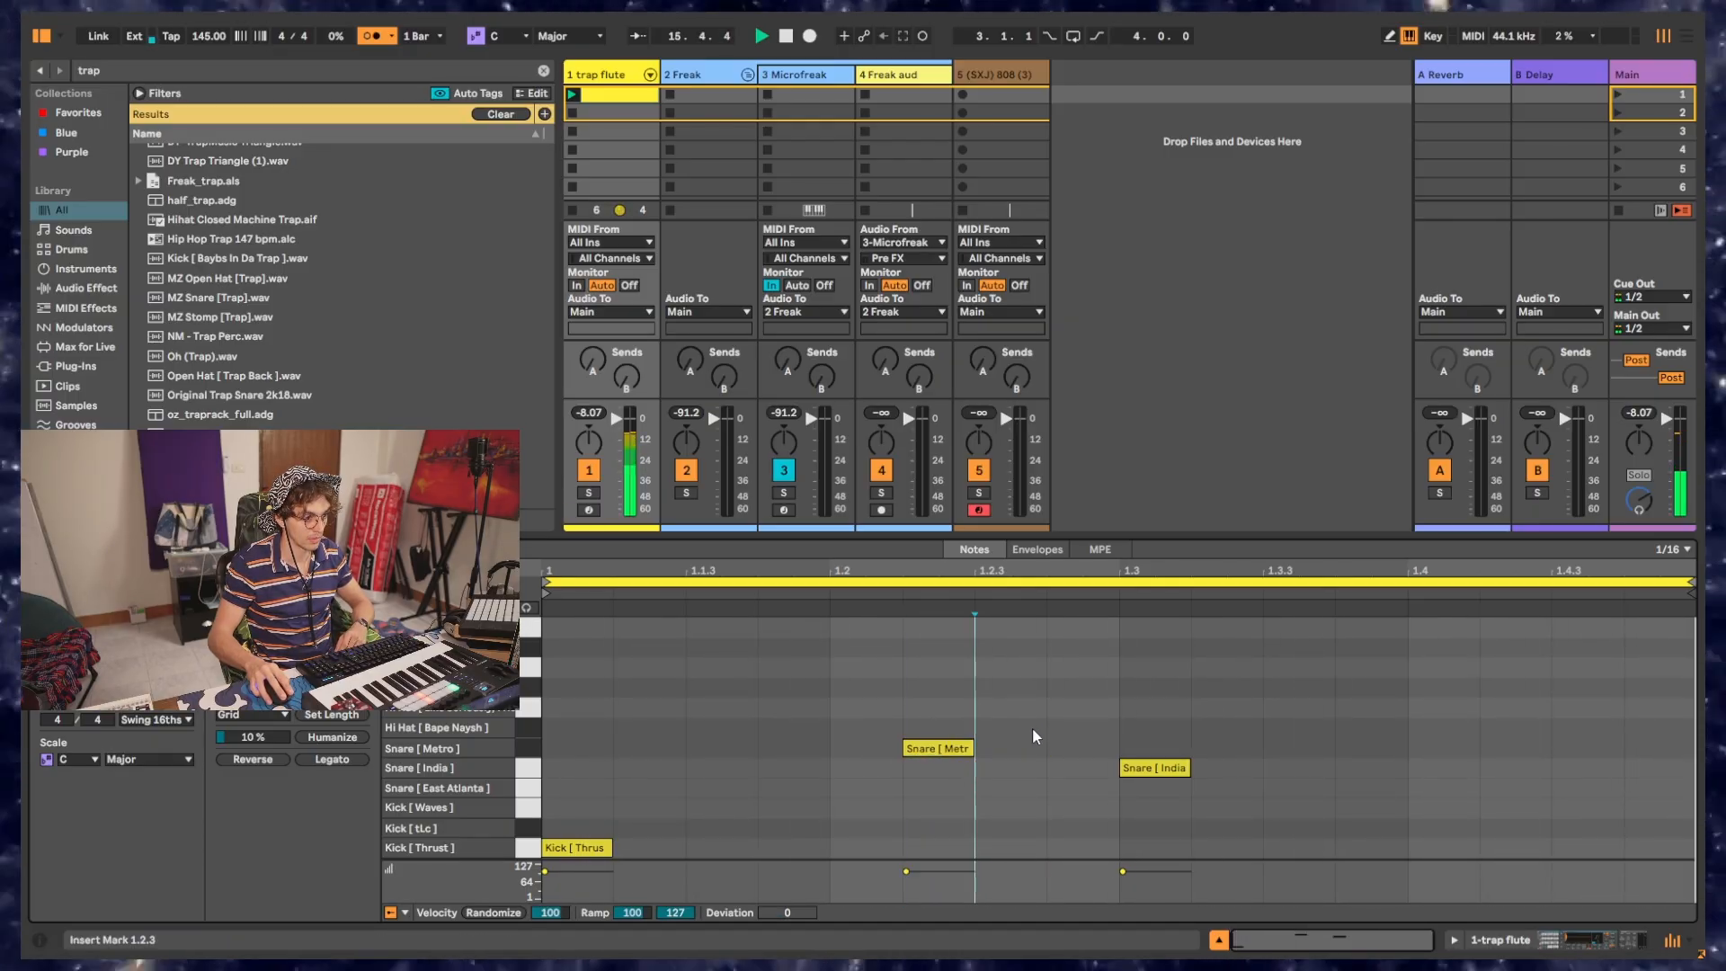
{"action": "double_click", "coordinate": [939, 748]}
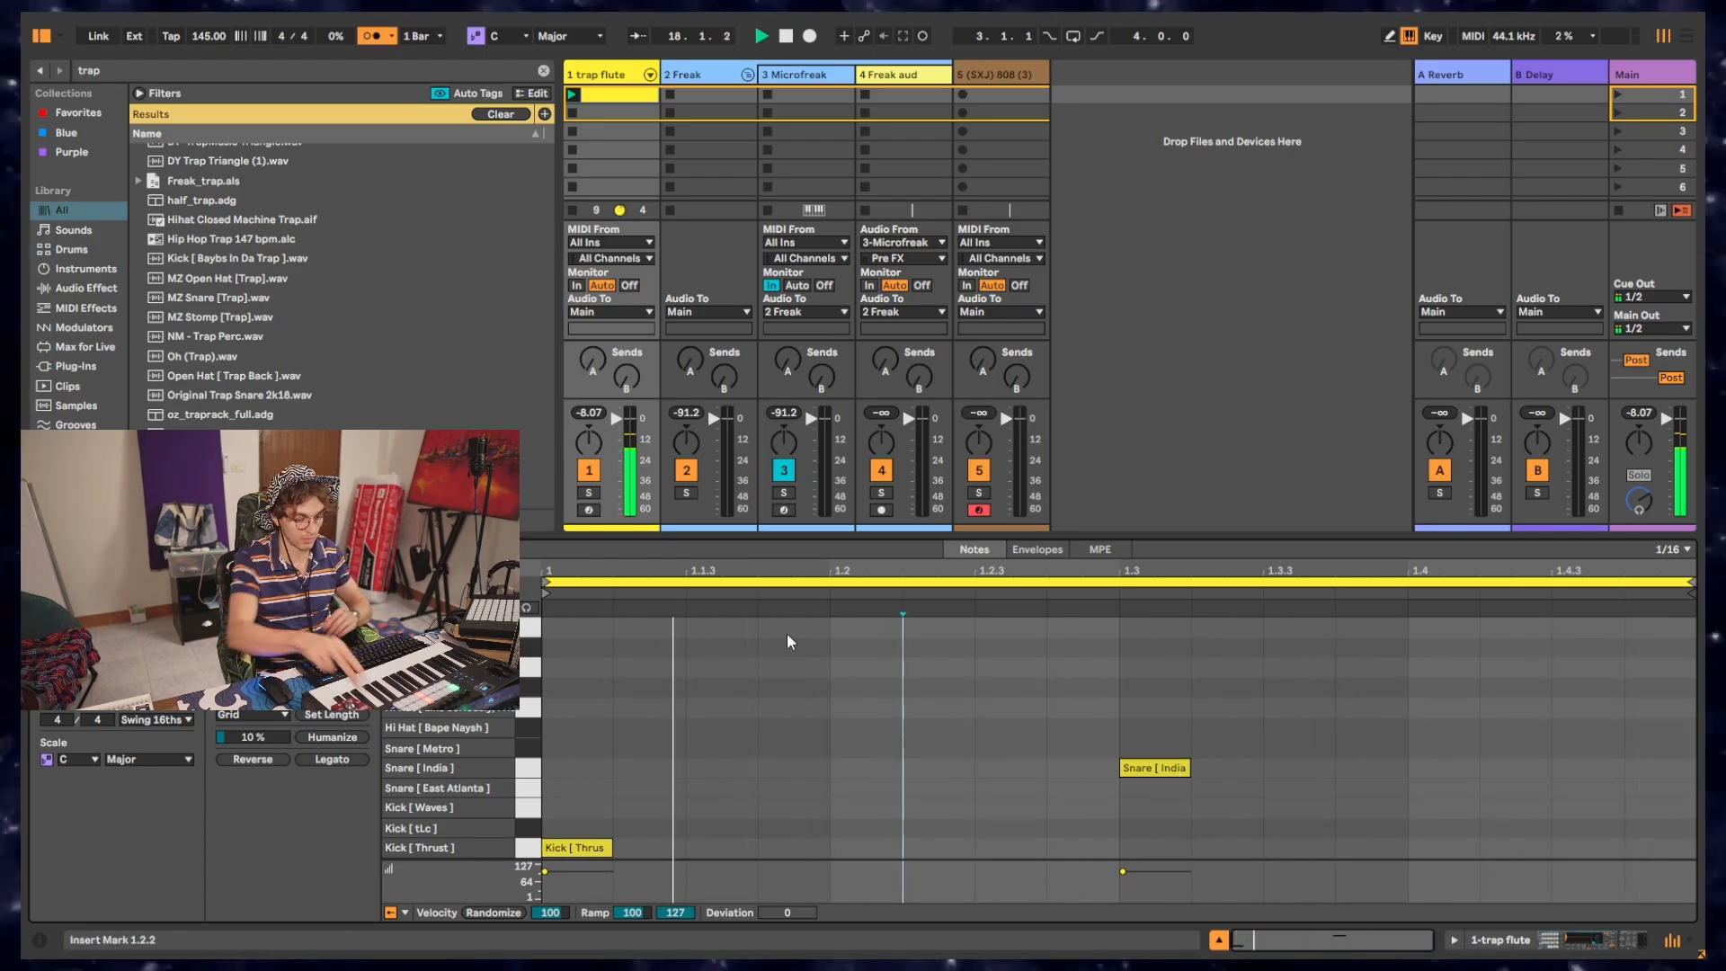
Step: Add a Snare [ Metro ] note at 1.3.3 and a Kick [ Waves ] note at 1.4.2
{"action": "double_click", "coordinate": [1361, 747]}
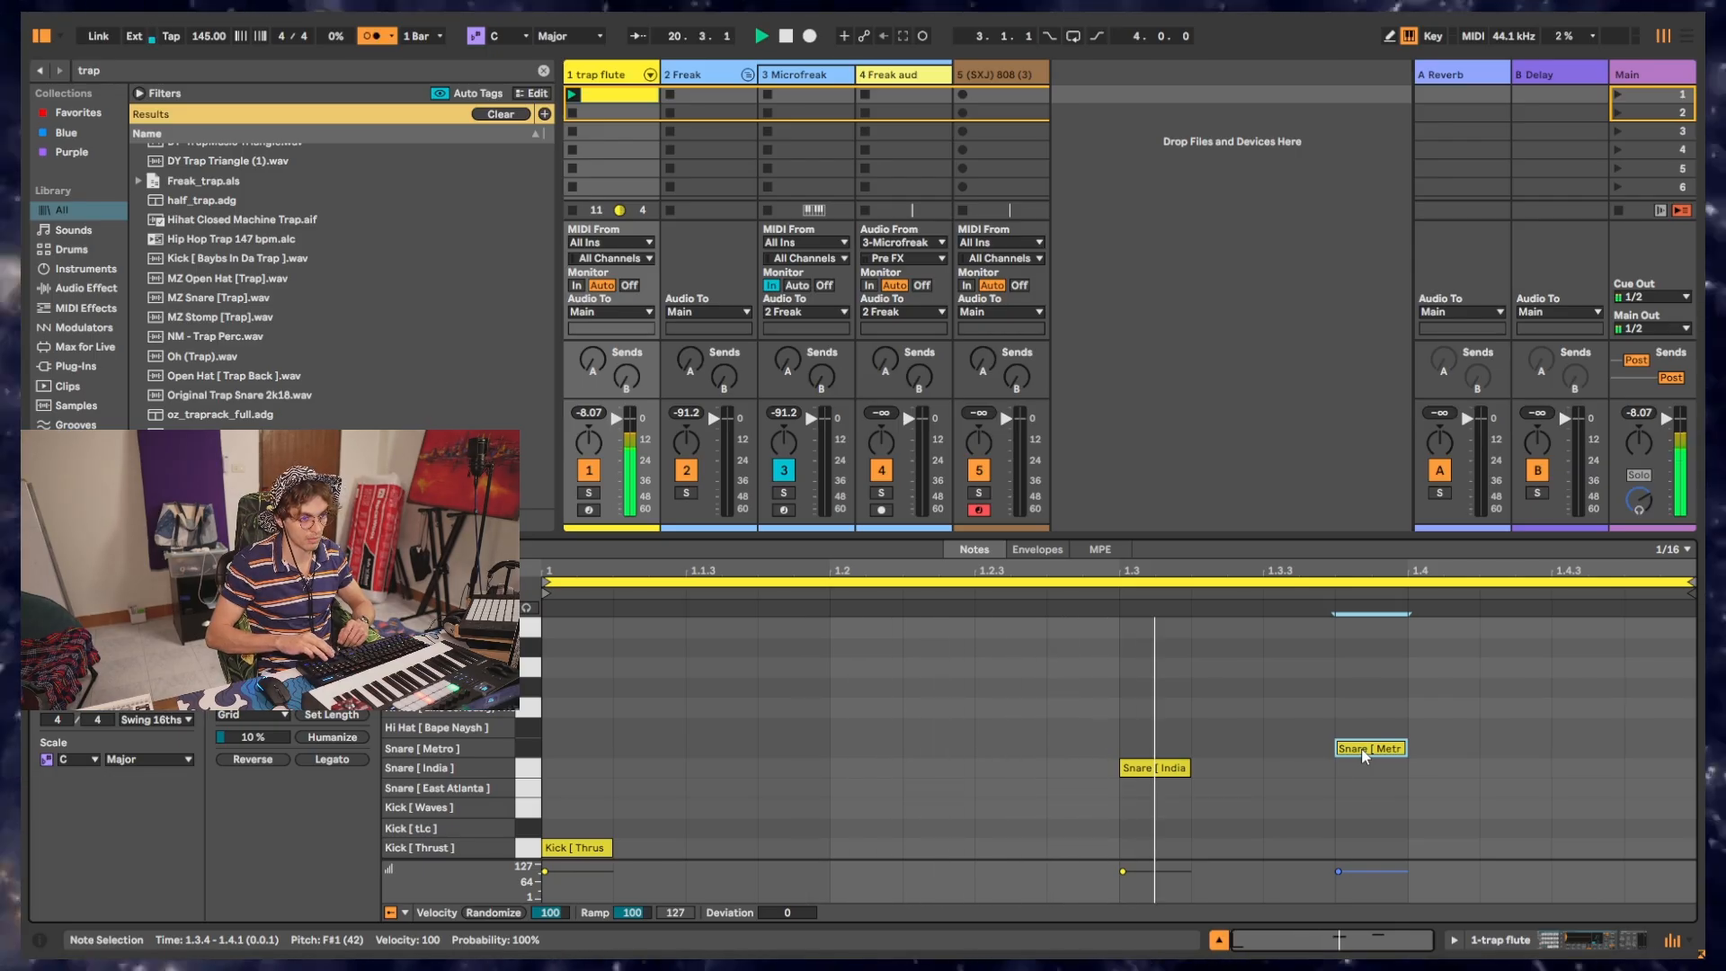
{"action": "key", "text": "Right"}
{"action": "key", "text": "Right"}
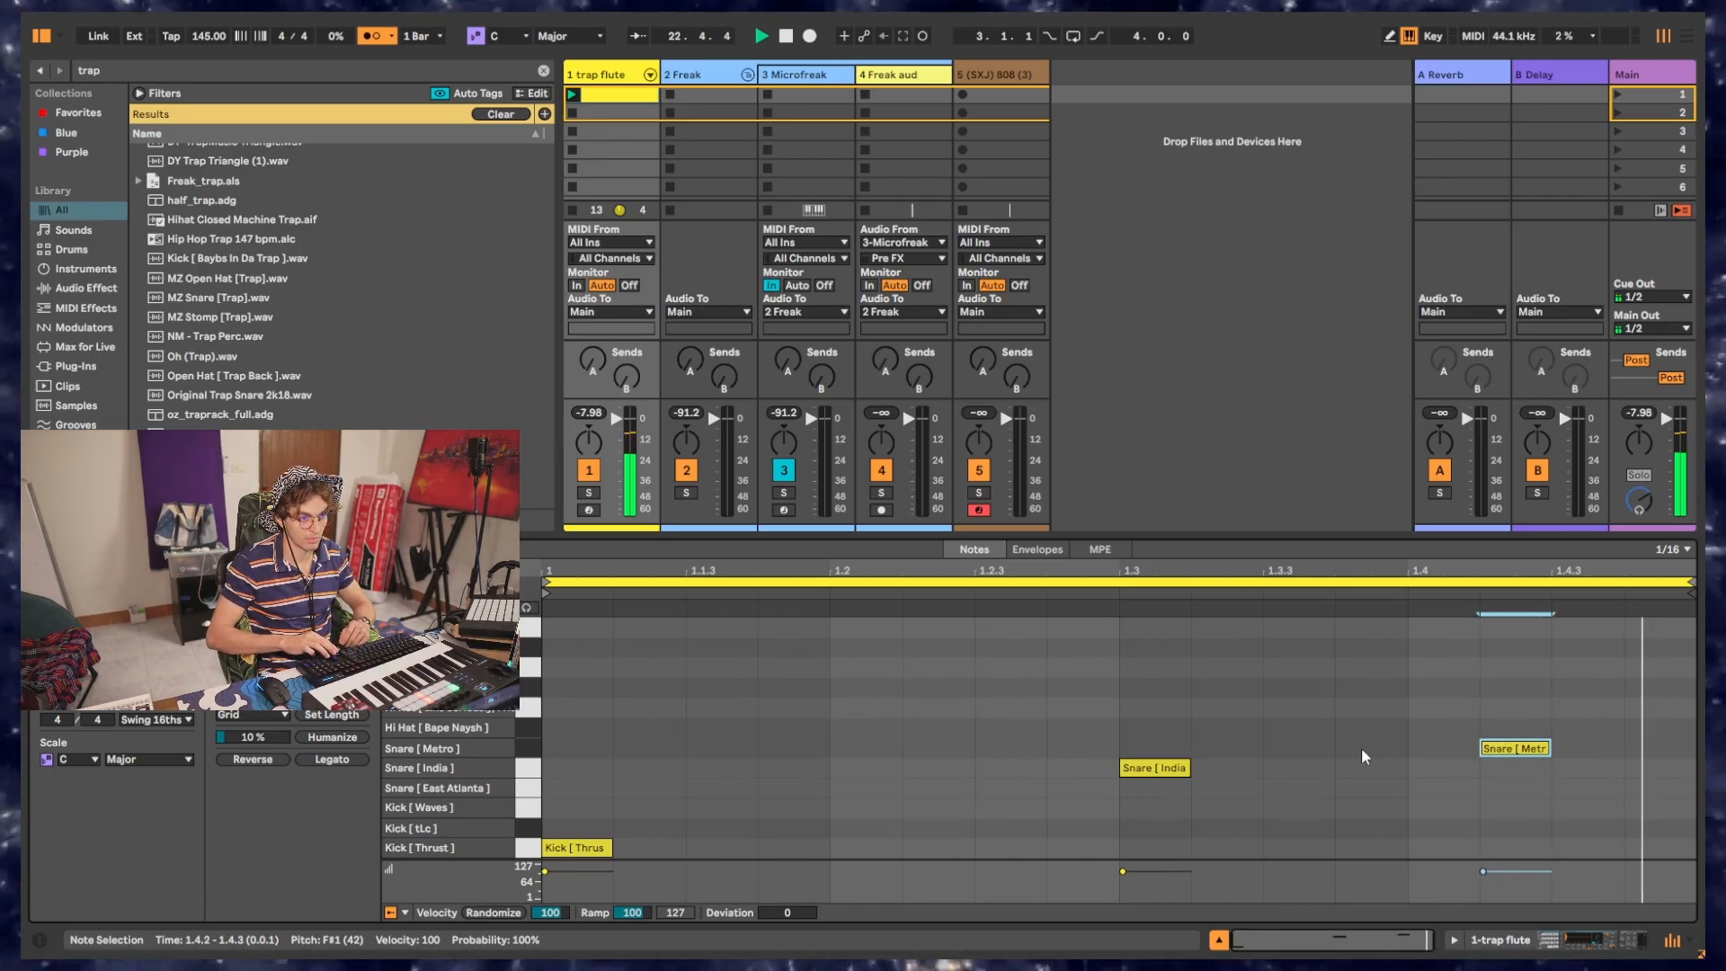
{"action": "key", "text": "Left"}
{"action": "key", "text": "Left"}
{"action": "key", "text": "Left"}
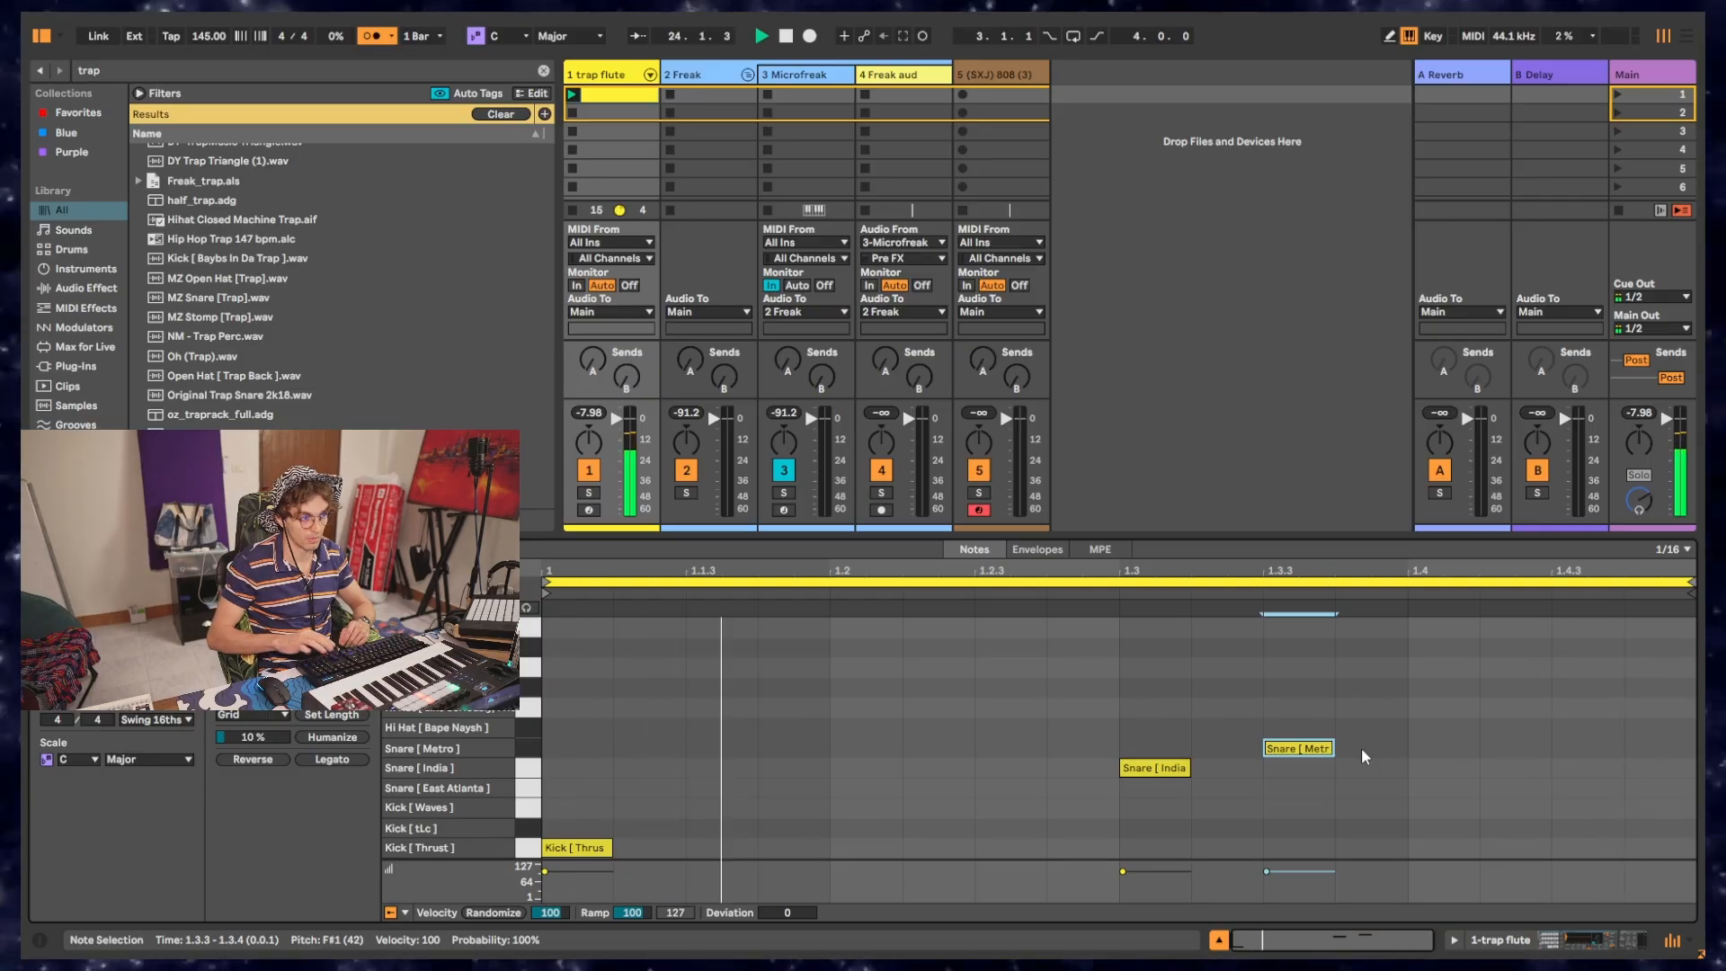
{"action": "double_click", "coordinate": [1507, 810]}
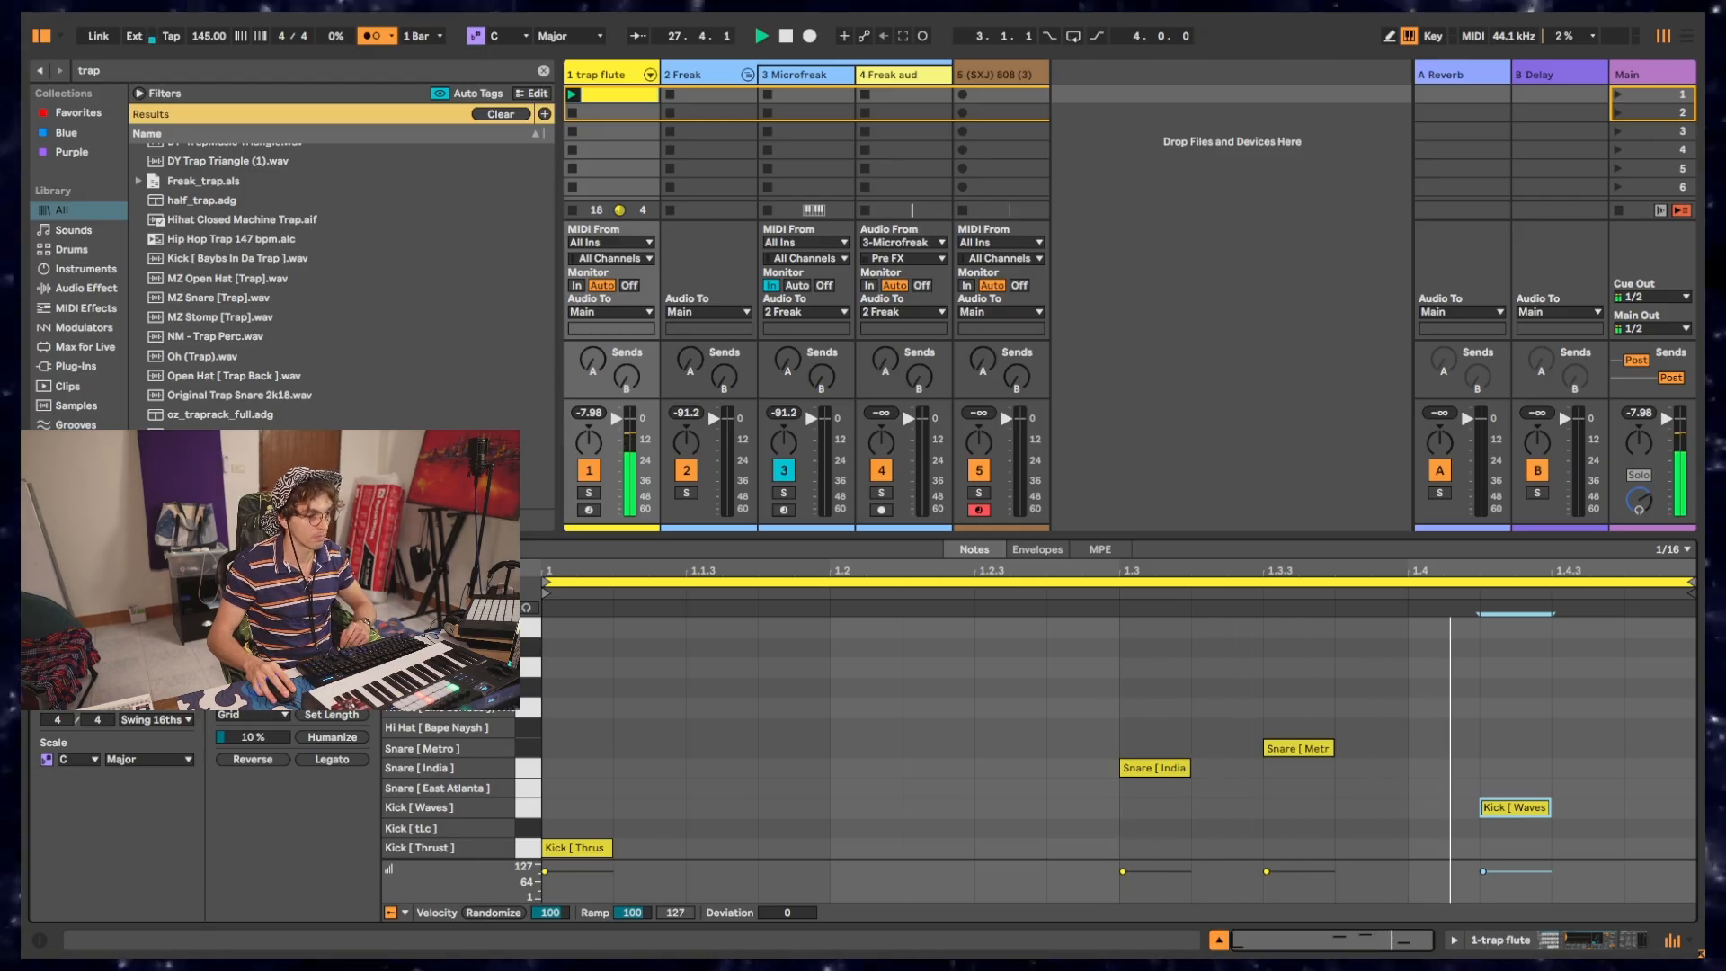
Step: Double the clip to two bars and add a Kick [ tLc ] note at 2.1.3 and a Snare [ India ] note at 2.2.2
{"action": "key", "text": "ctrl+d"}
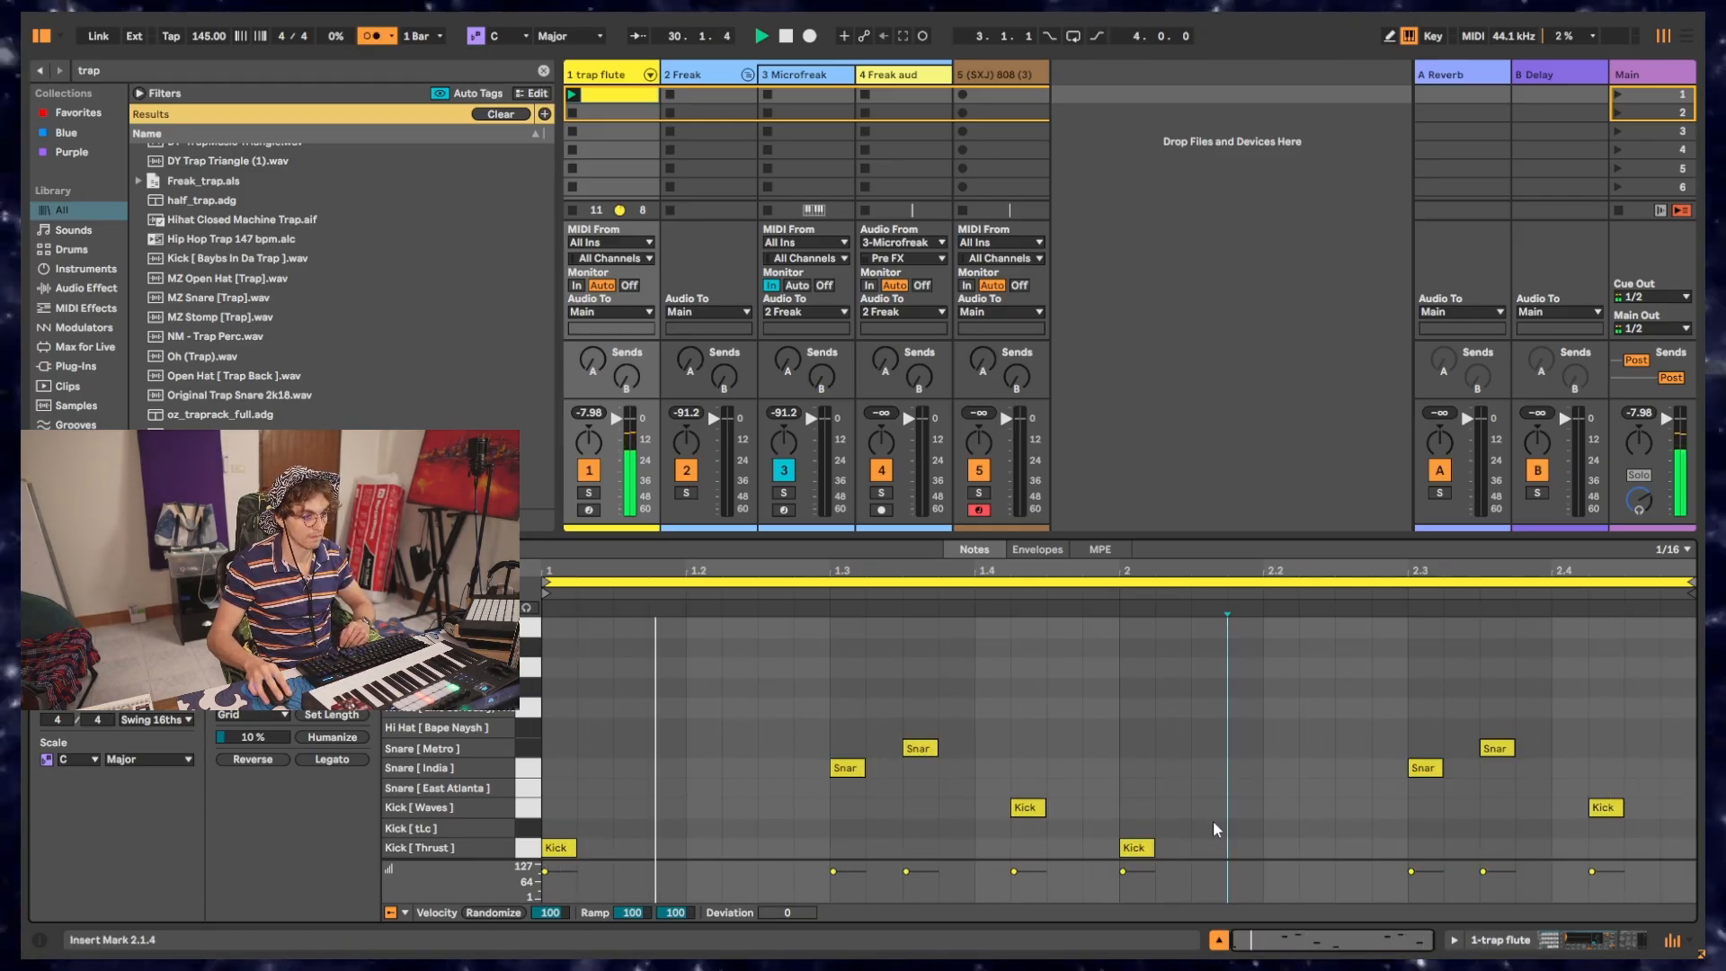
{"action": "double_click", "coordinate": [1210, 826]}
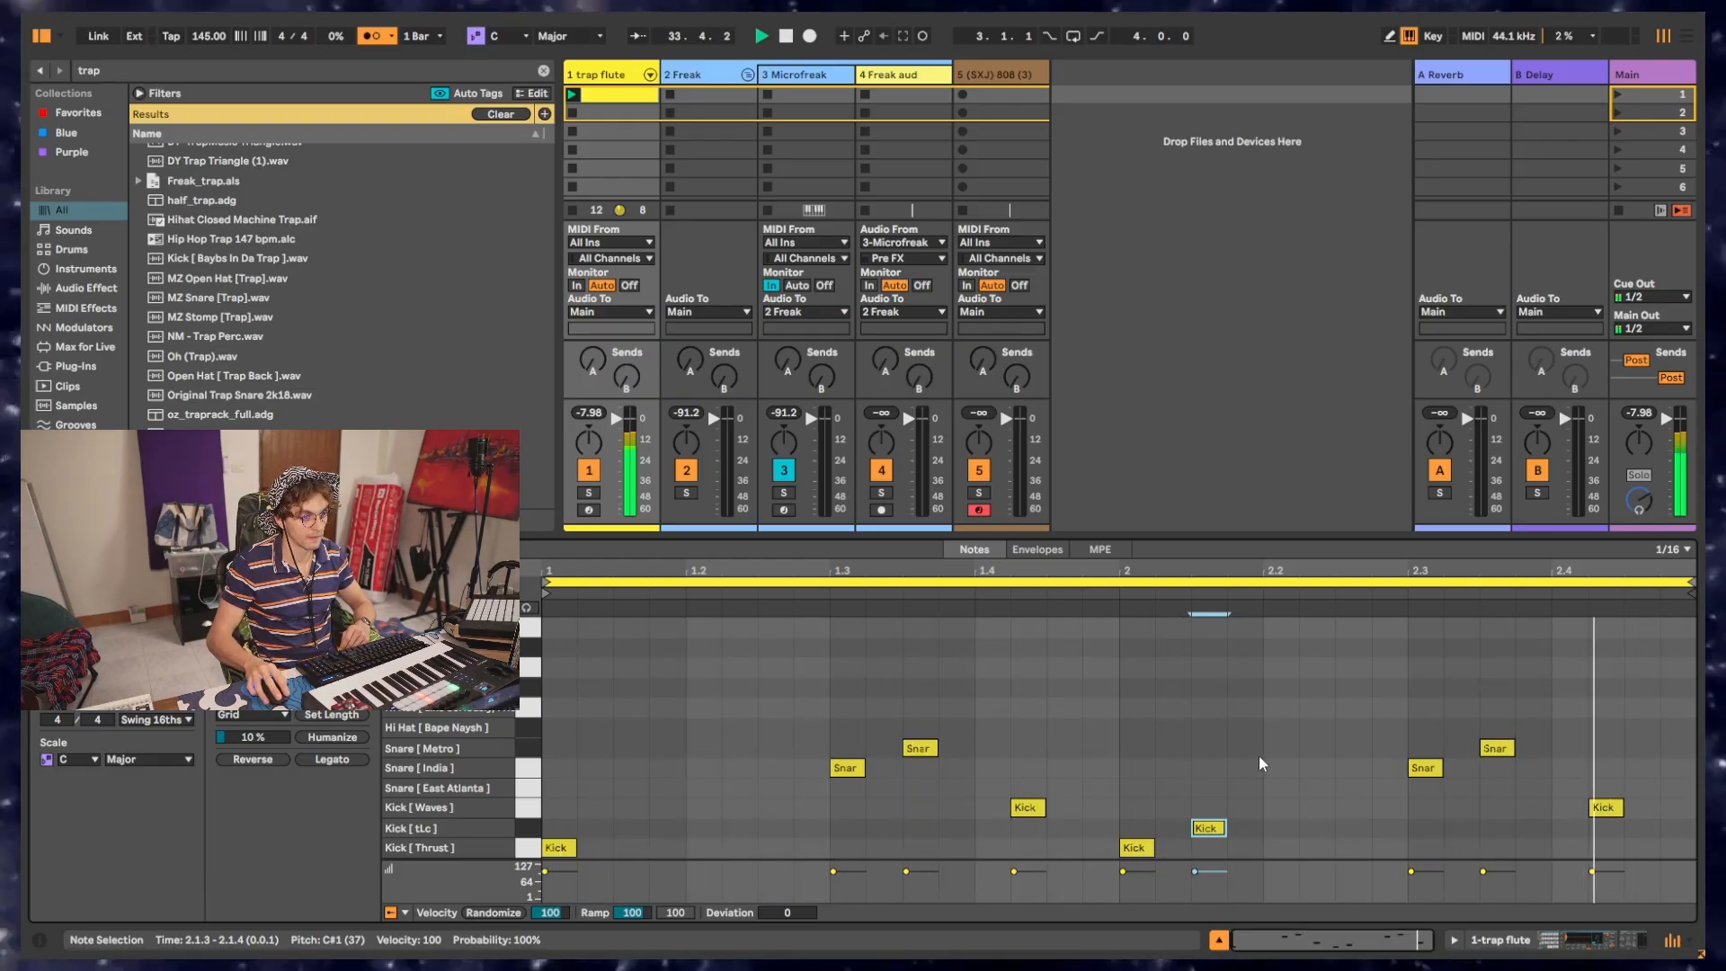
{"action": "double_click", "coordinate": [1290, 767]}
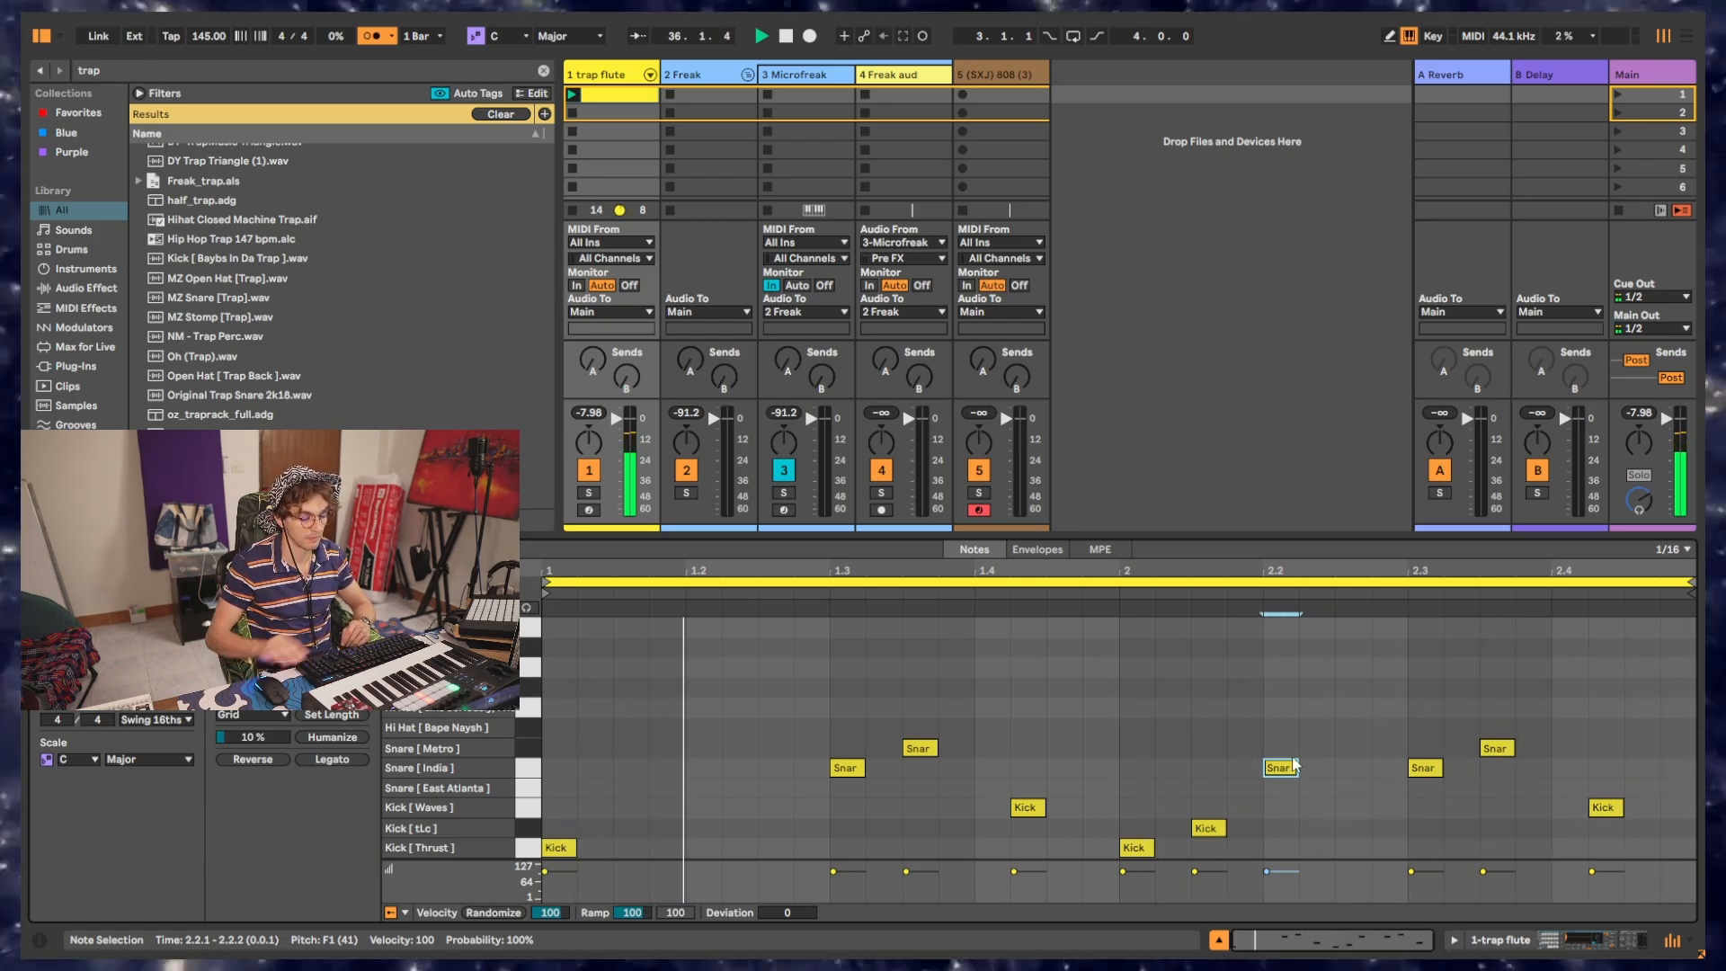
{"action": "key", "text": "Right"}
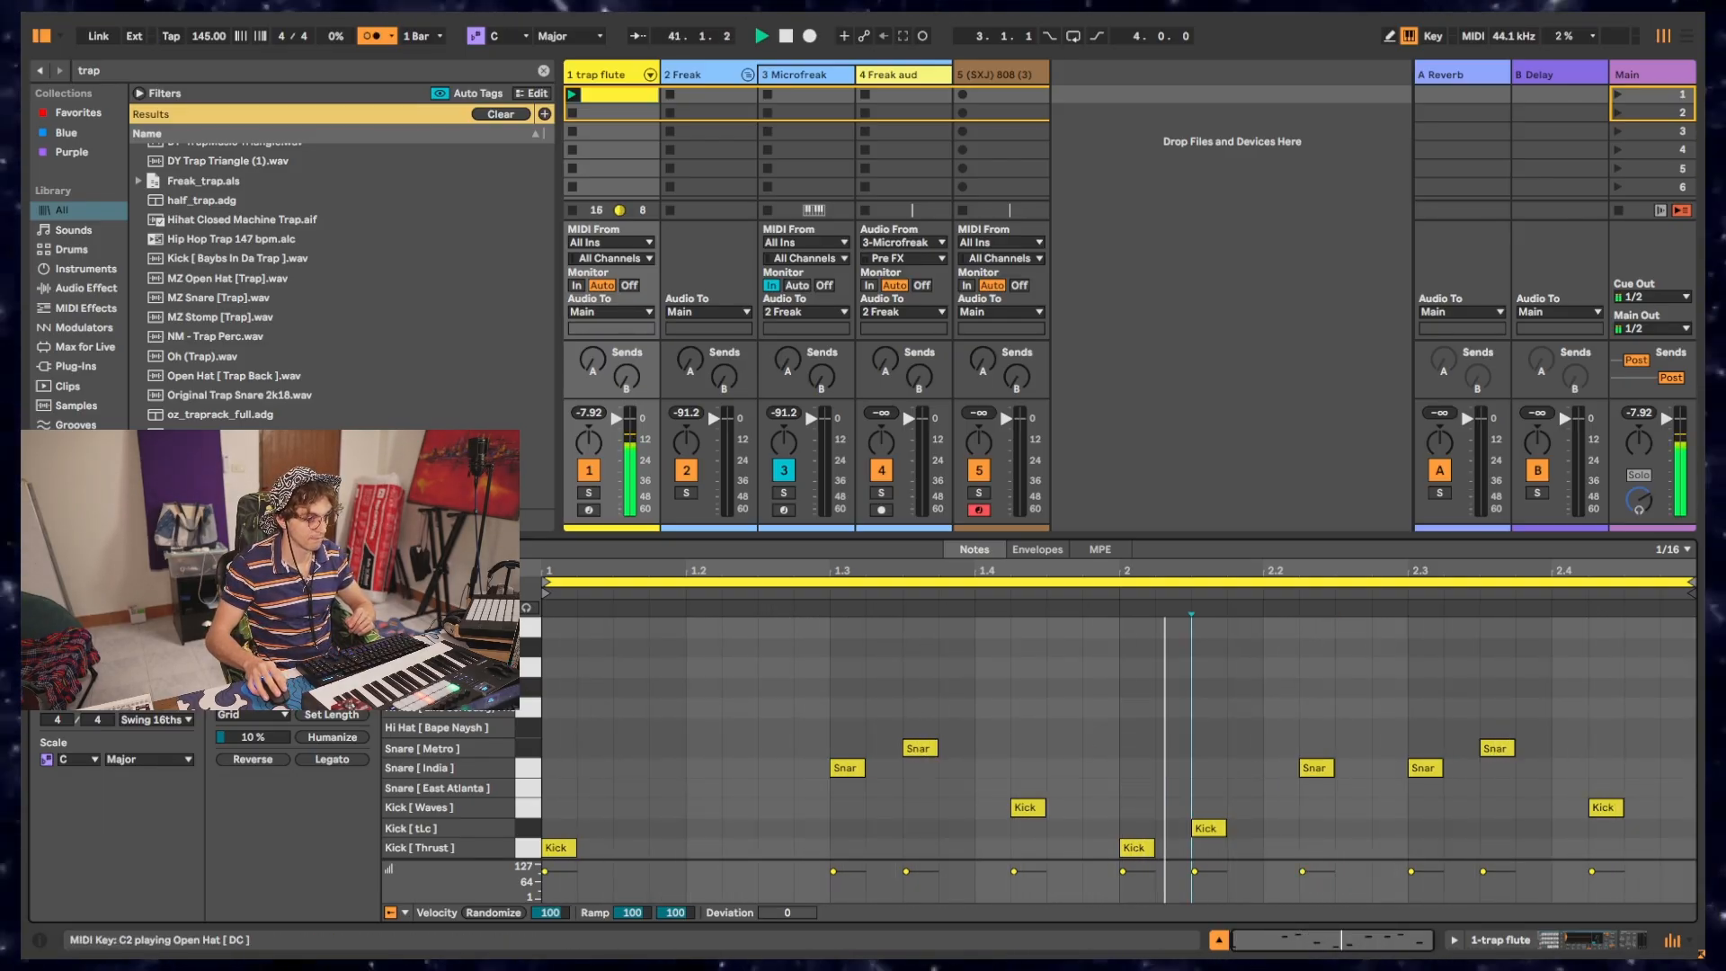
Step: Double the drum clip to four bars, repeating the two-bar pattern
{"action": "left_click", "coordinate": [155, 651]}
{"action": "left_click", "coordinate": [1207, 750]}
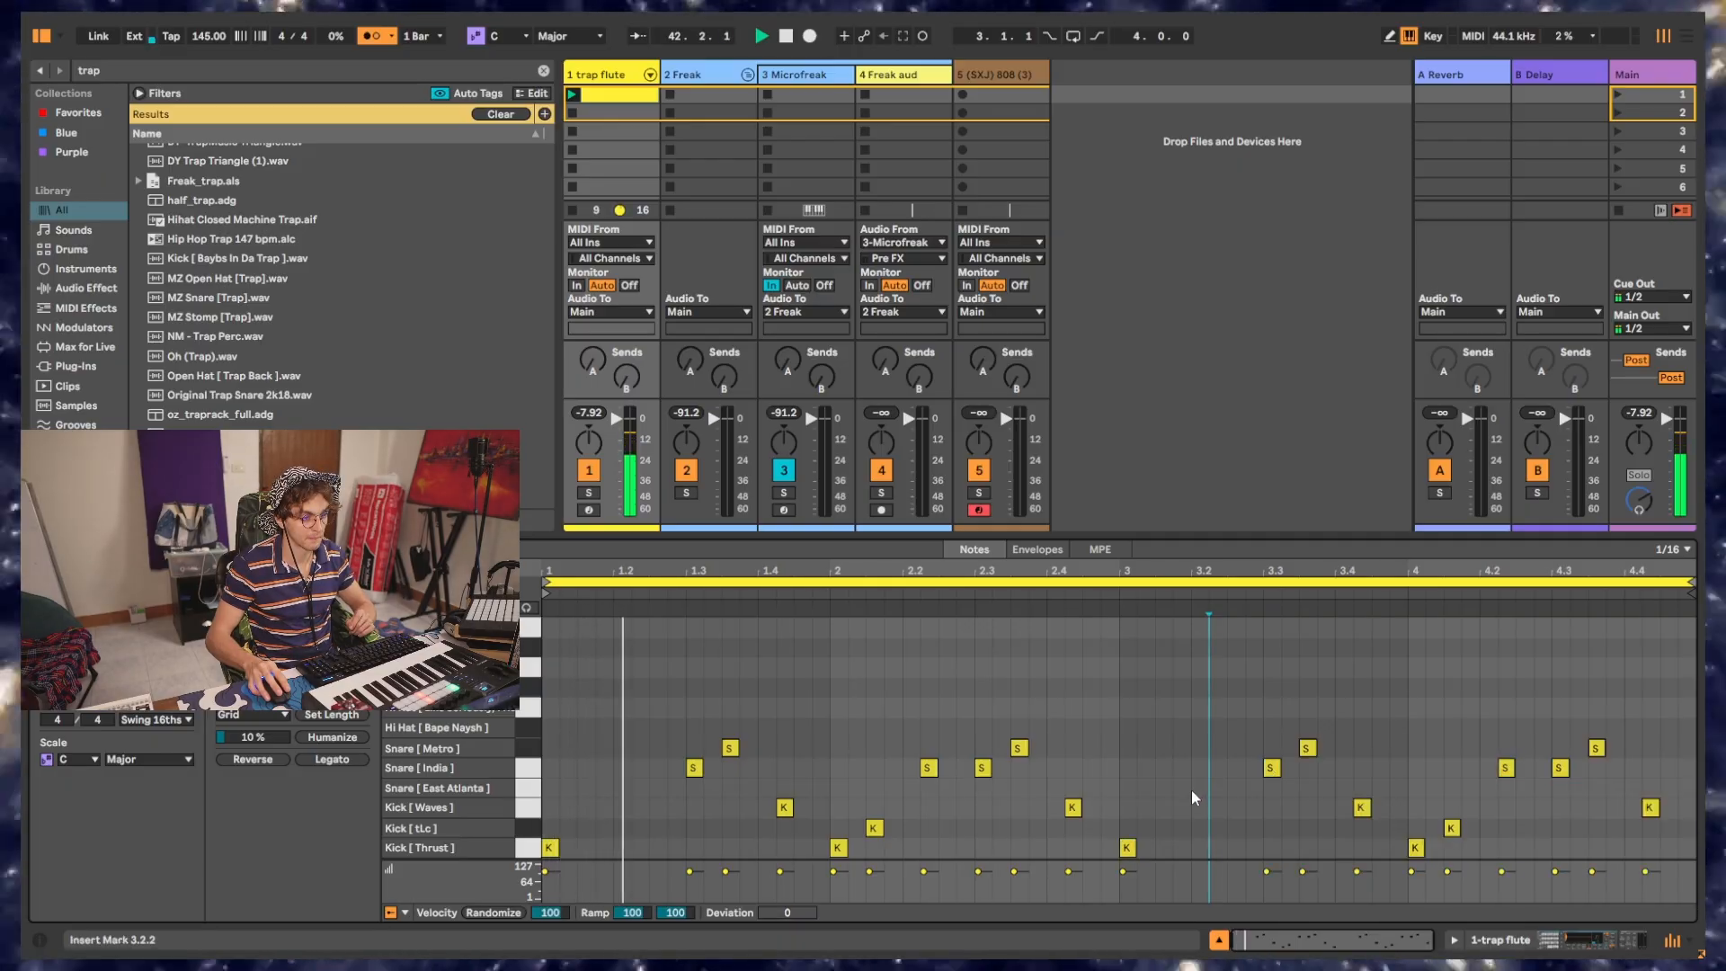
Step: Try removing the Snare [ India ] note at 2.3 and adding one at 3.1.4, and restore the original pattern
{"action": "double_click", "coordinate": [976, 768]}
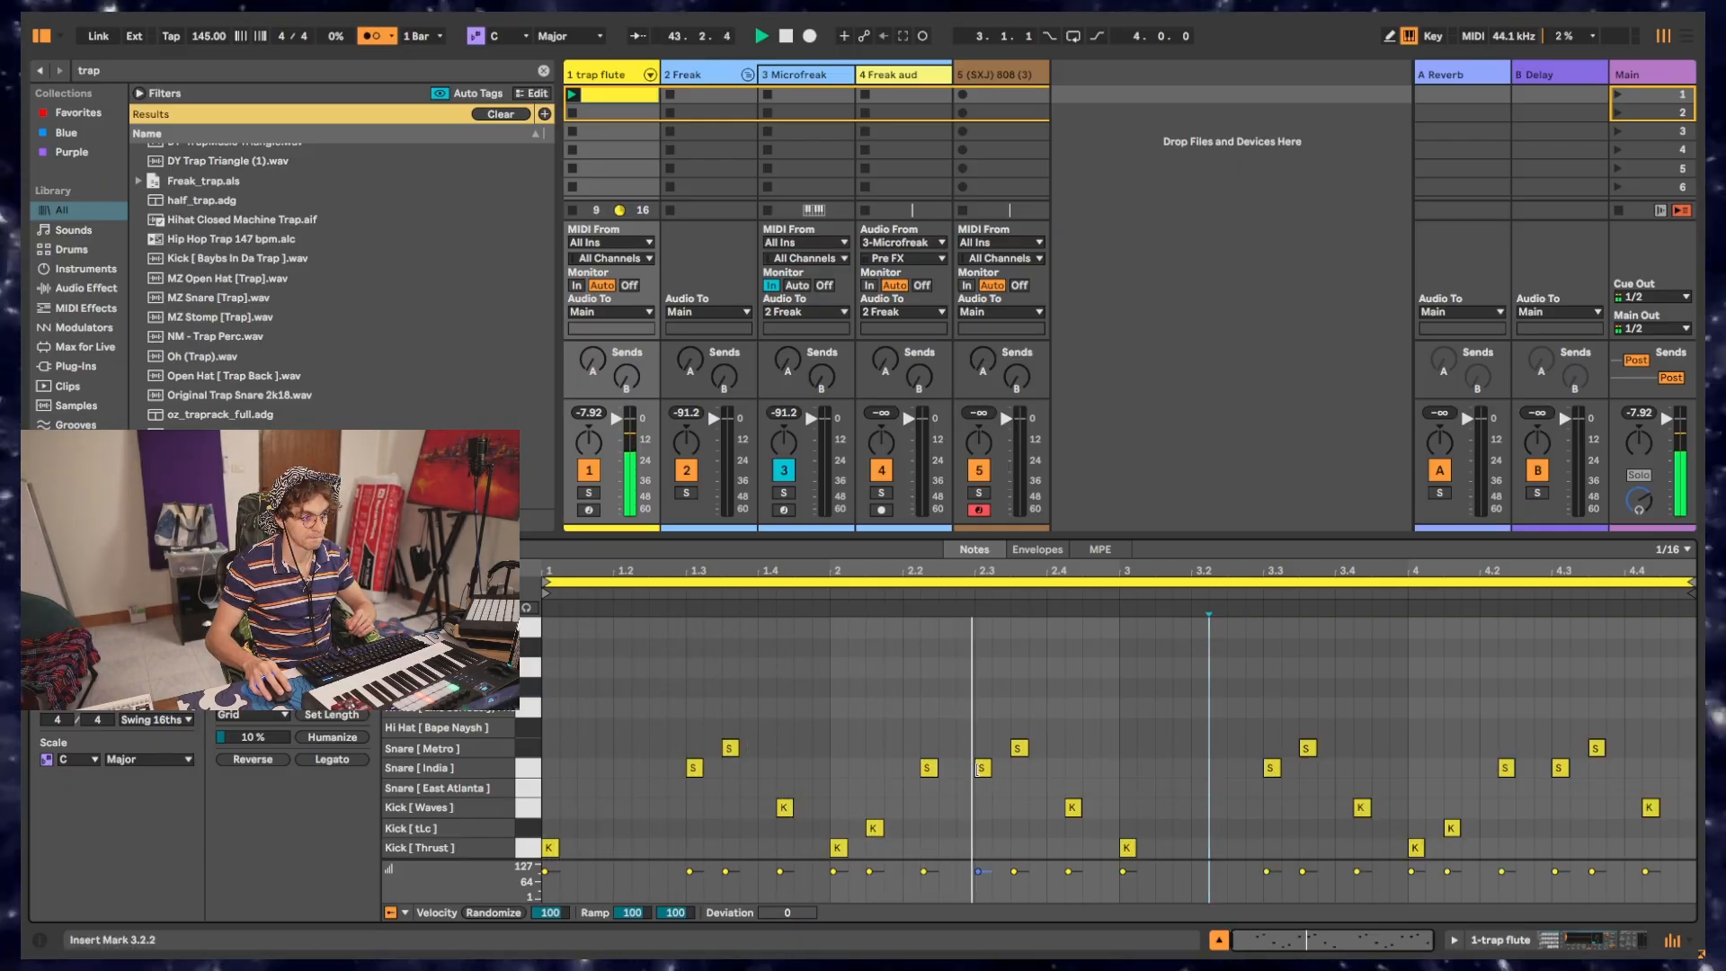
{"action": "double_click", "coordinate": [1177, 767]}
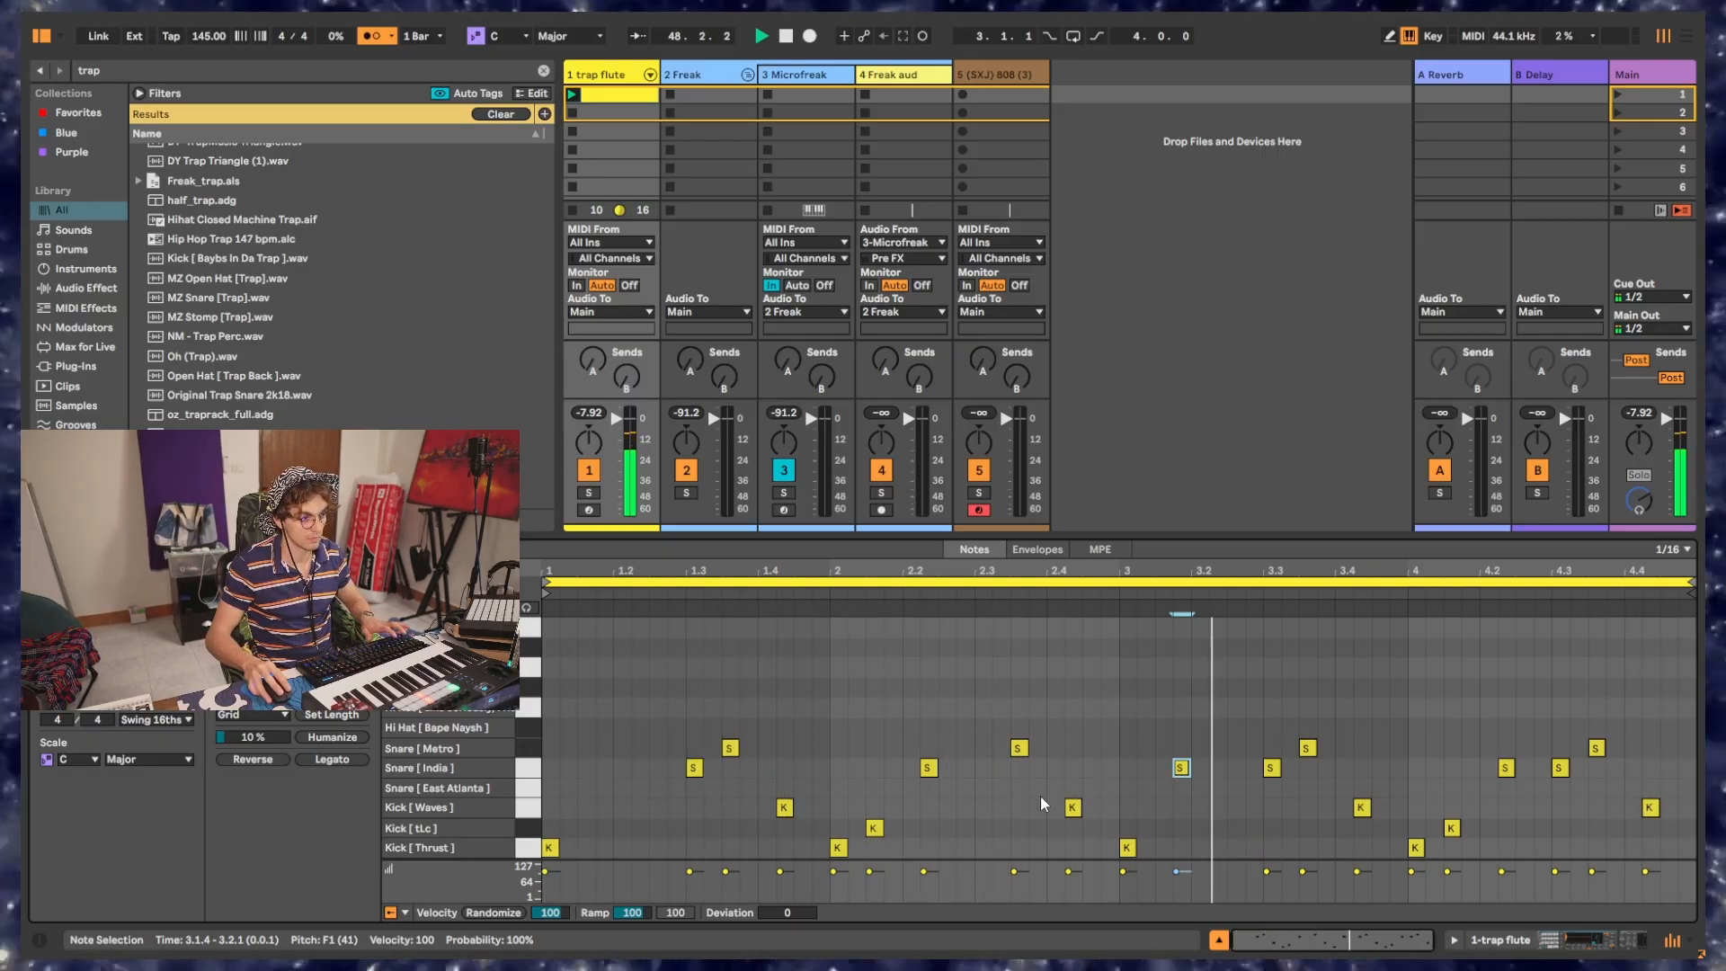
{"action": "key", "text": "Delete"}
{"action": "double_click", "coordinate": [978, 771]}
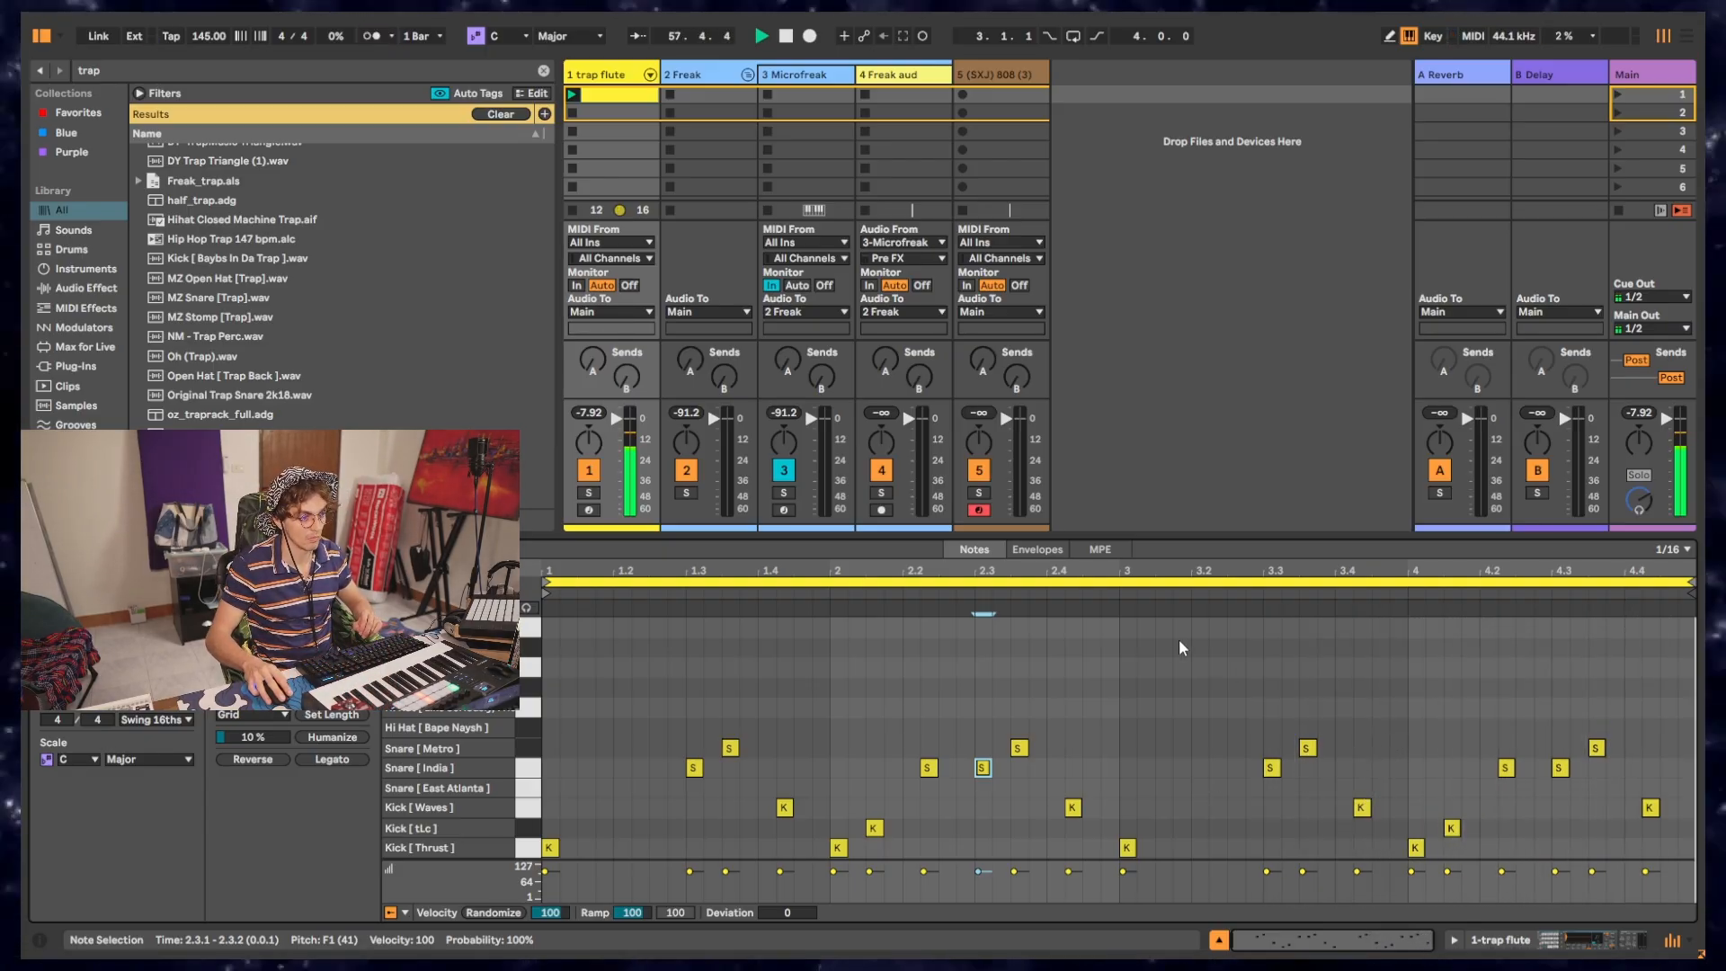
Step: Fill bar 1 of the A1 hi-hat row with consecutive notes on a 1/8 triplet grid and restart playback
{"action": "double_click", "coordinate": [549, 705]}
{"action": "key", "text": "super+3"}
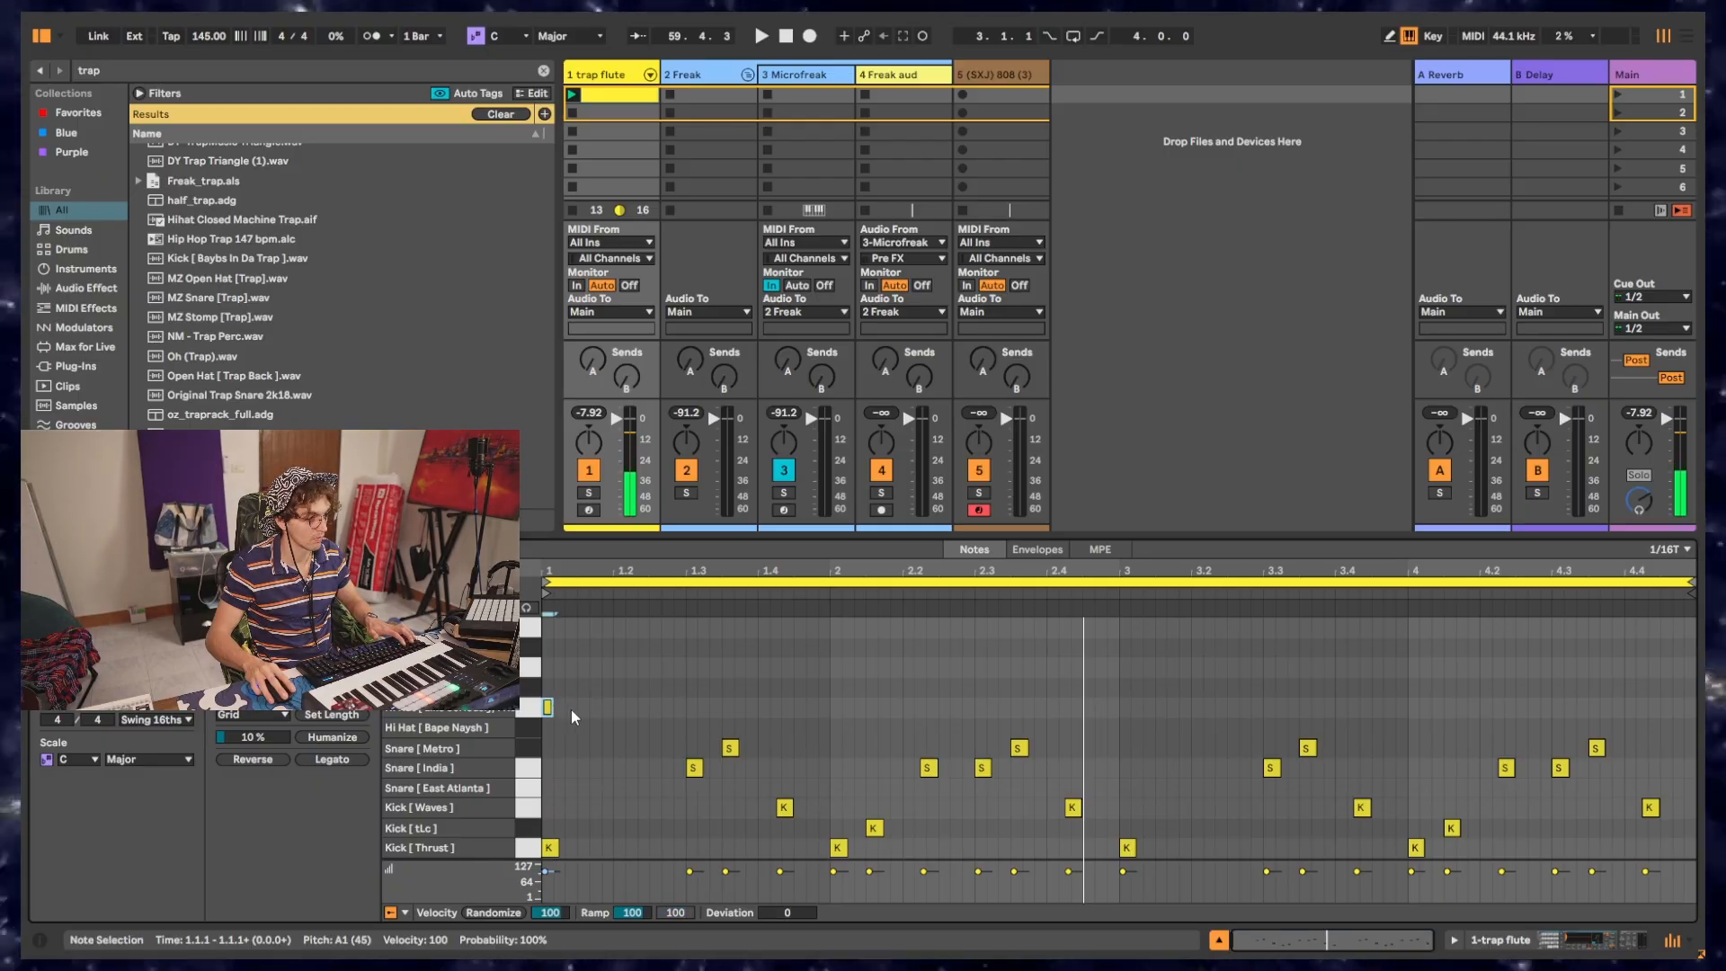
{"action": "key", "text": "super+d"}
{"action": "key", "text": "super+d"}
{"action": "key", "text": "super+d"}
{"action": "key", "text": "super+d"}
{"action": "key", "text": "super+d"}
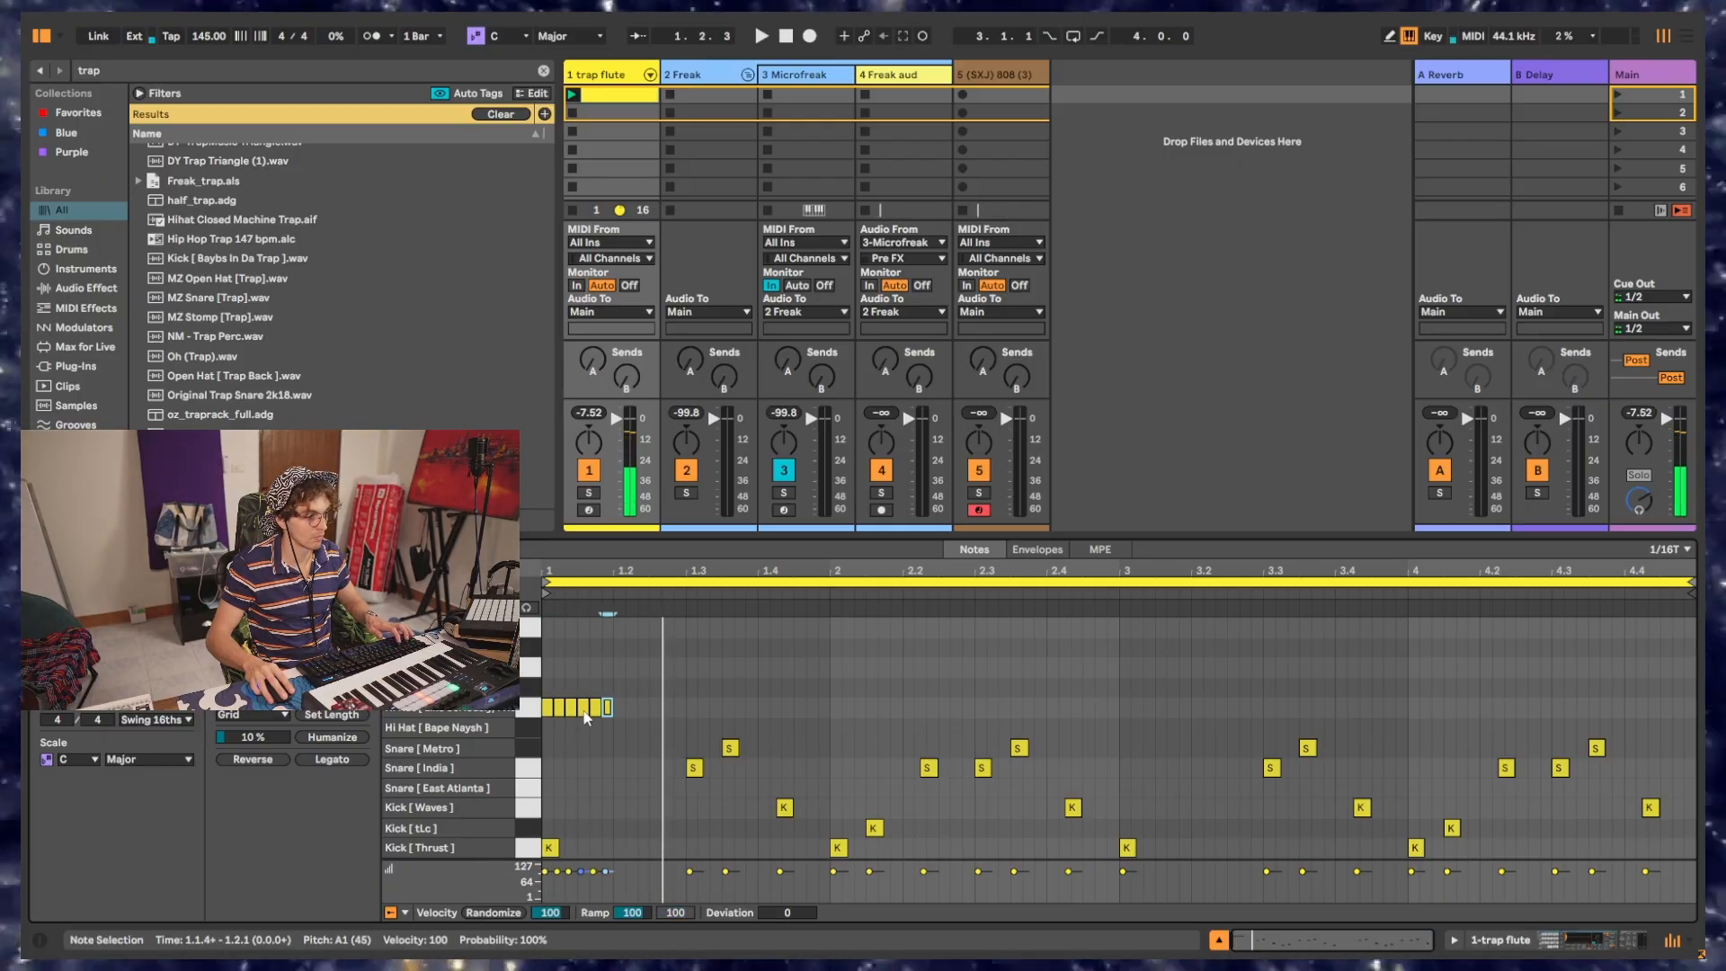
{"action": "key", "text": "space"}
{"action": "key", "text": "space"}
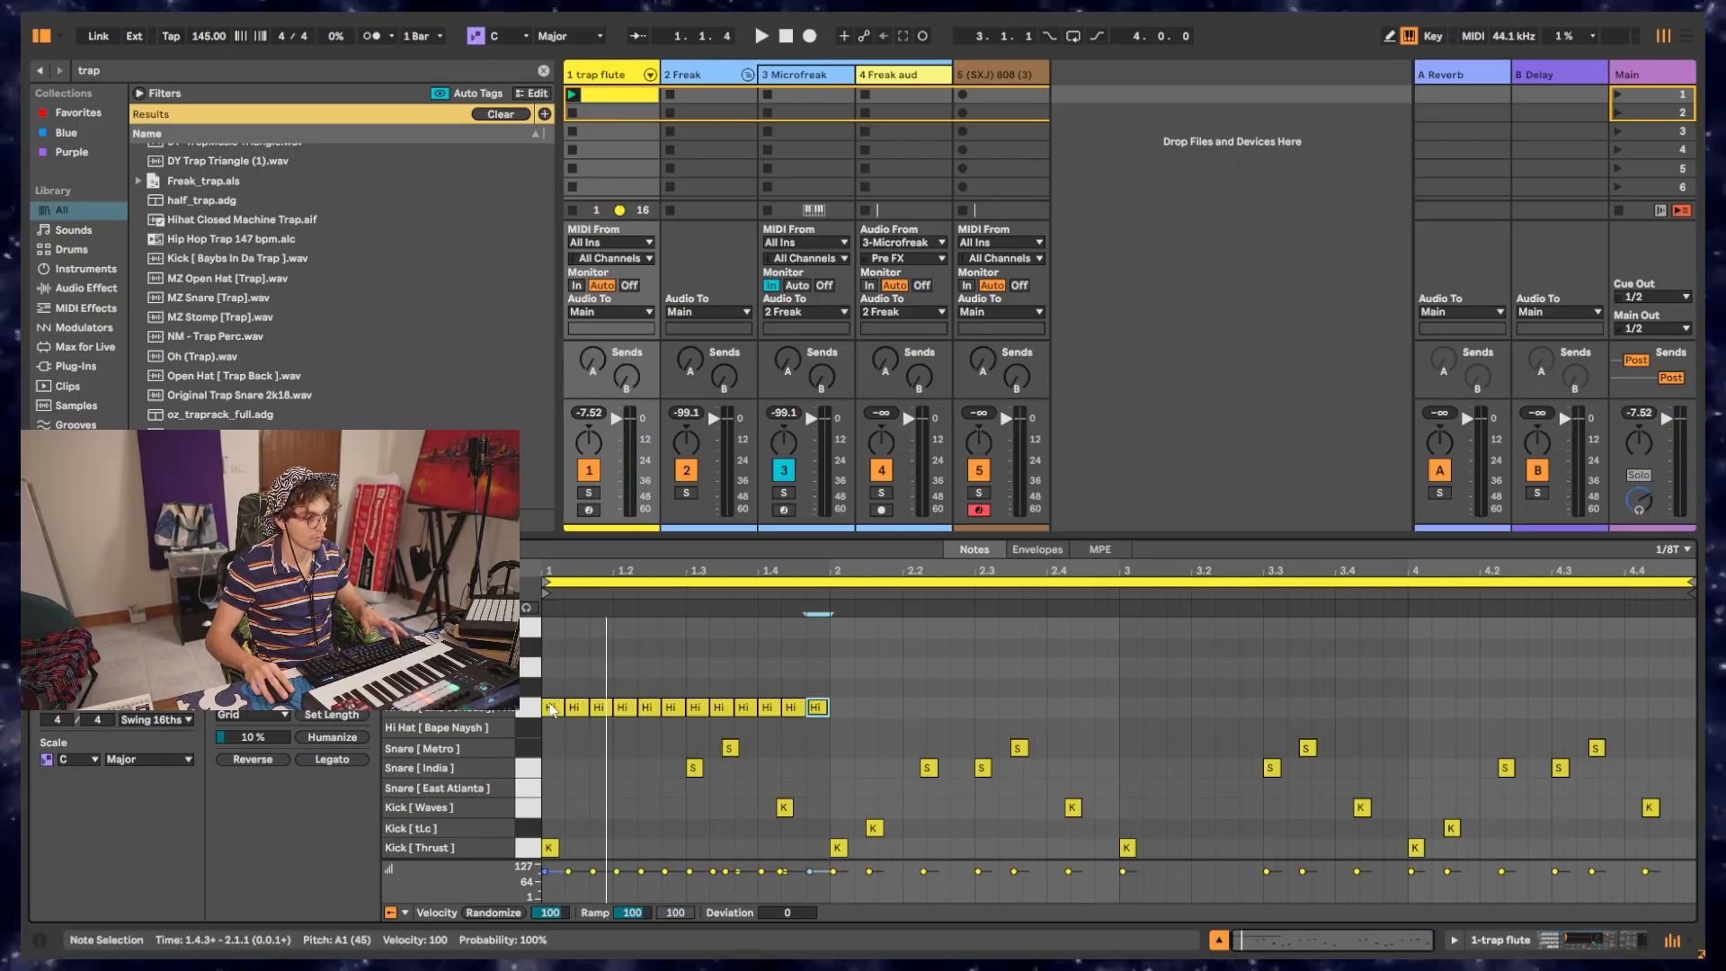
{"action": "key", "text": "space"}
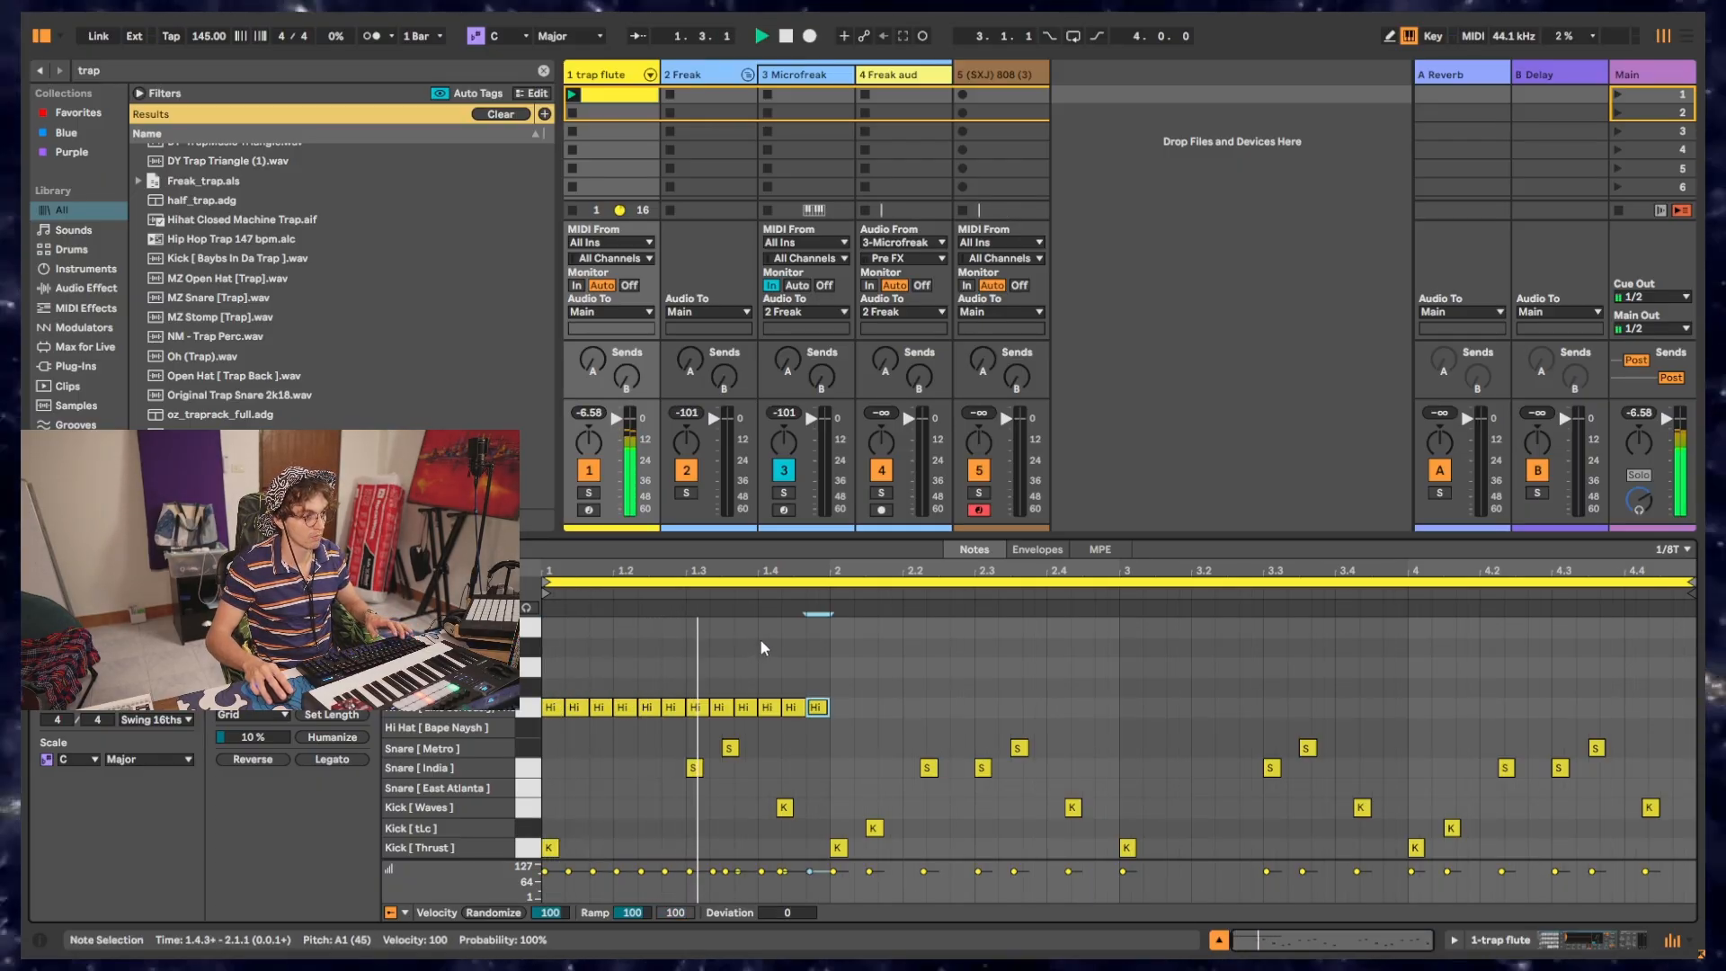
Step: Duplicate bar 1's A1 hi-hat notes through bars 2, 3 and 4
{"action": "left_click", "coordinate": [534, 715]}
{"action": "key", "text": "super+d"}
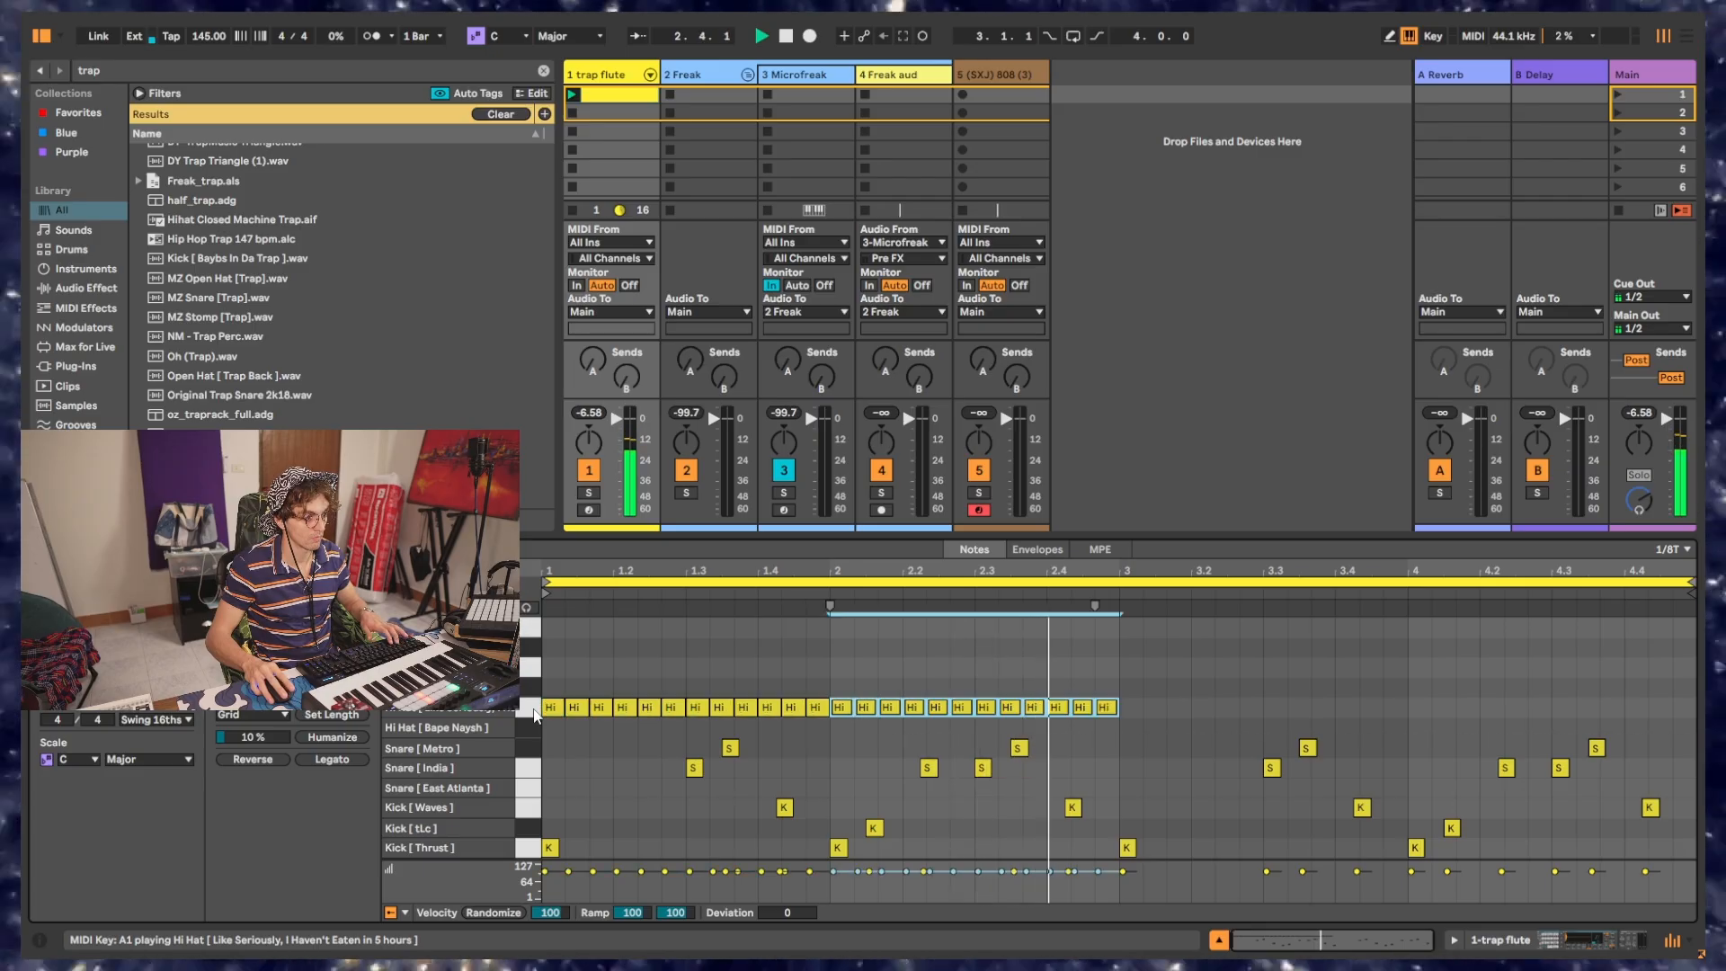
{"action": "key", "text": "super+d"}
{"action": "key", "text": "super+d"}
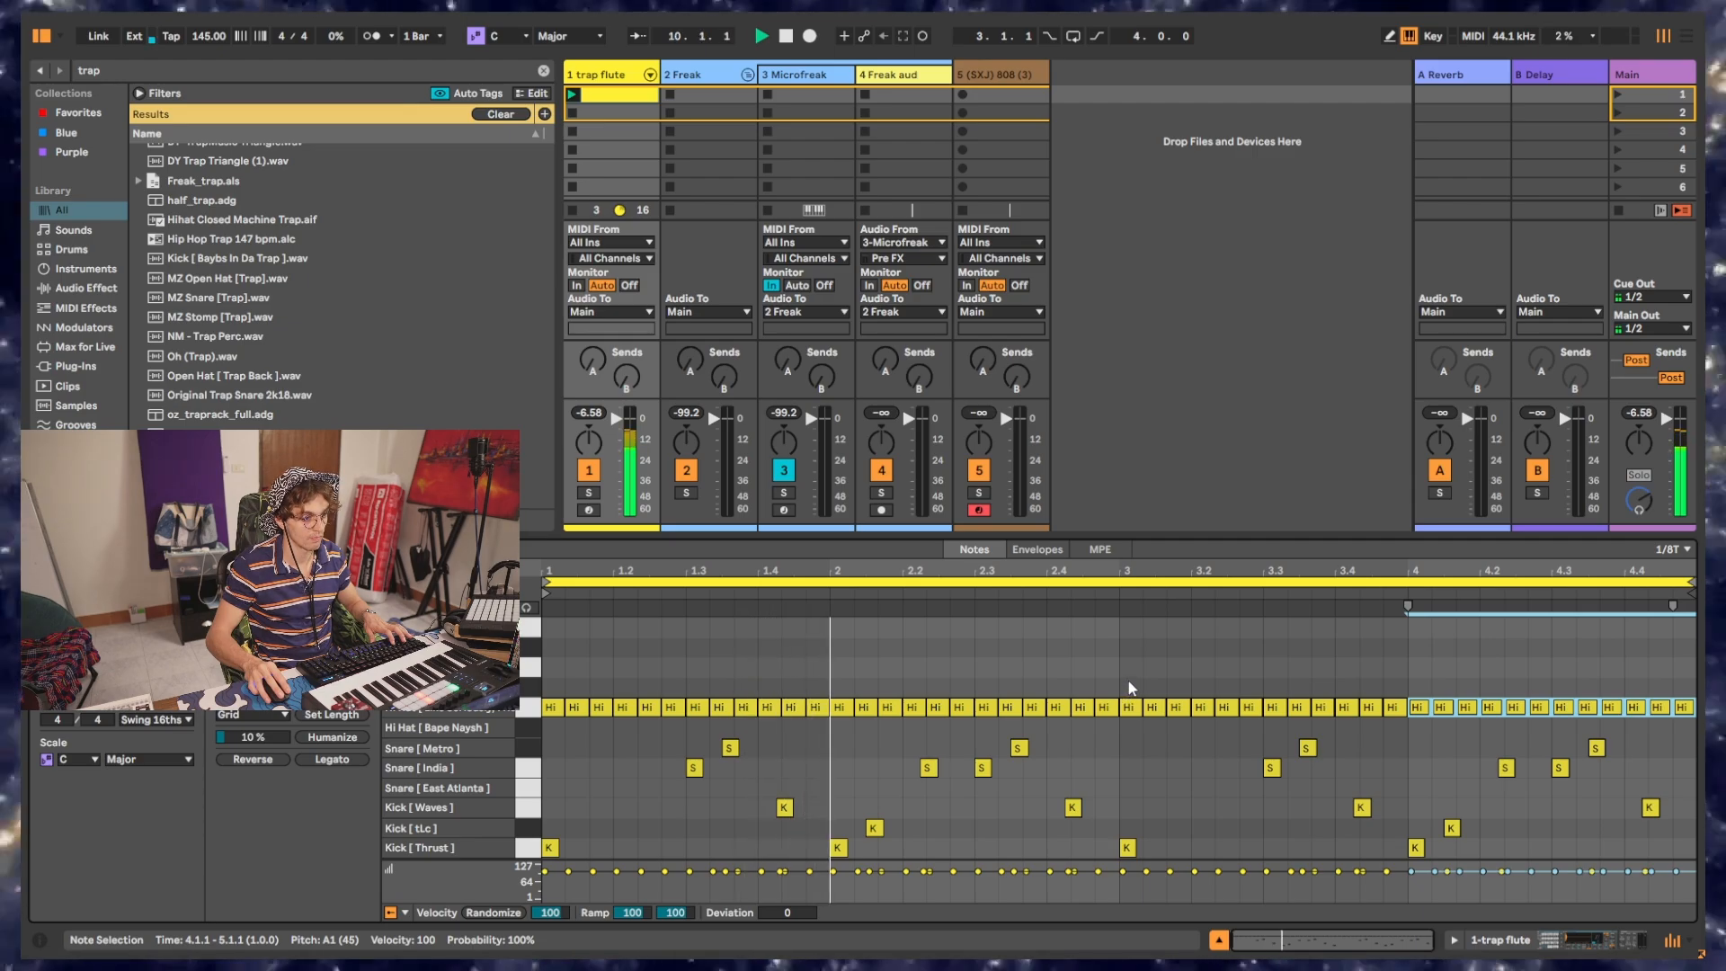
Step: Move the hi-hat notes in the first two beats of bar 3 down to the Hi Hat [ Bape Naysh ] row
{"action": "left_click_drag", "start_coordinate": [1129, 682], "coordinate": [1244, 731]}
{"action": "key", "text": "Up"}
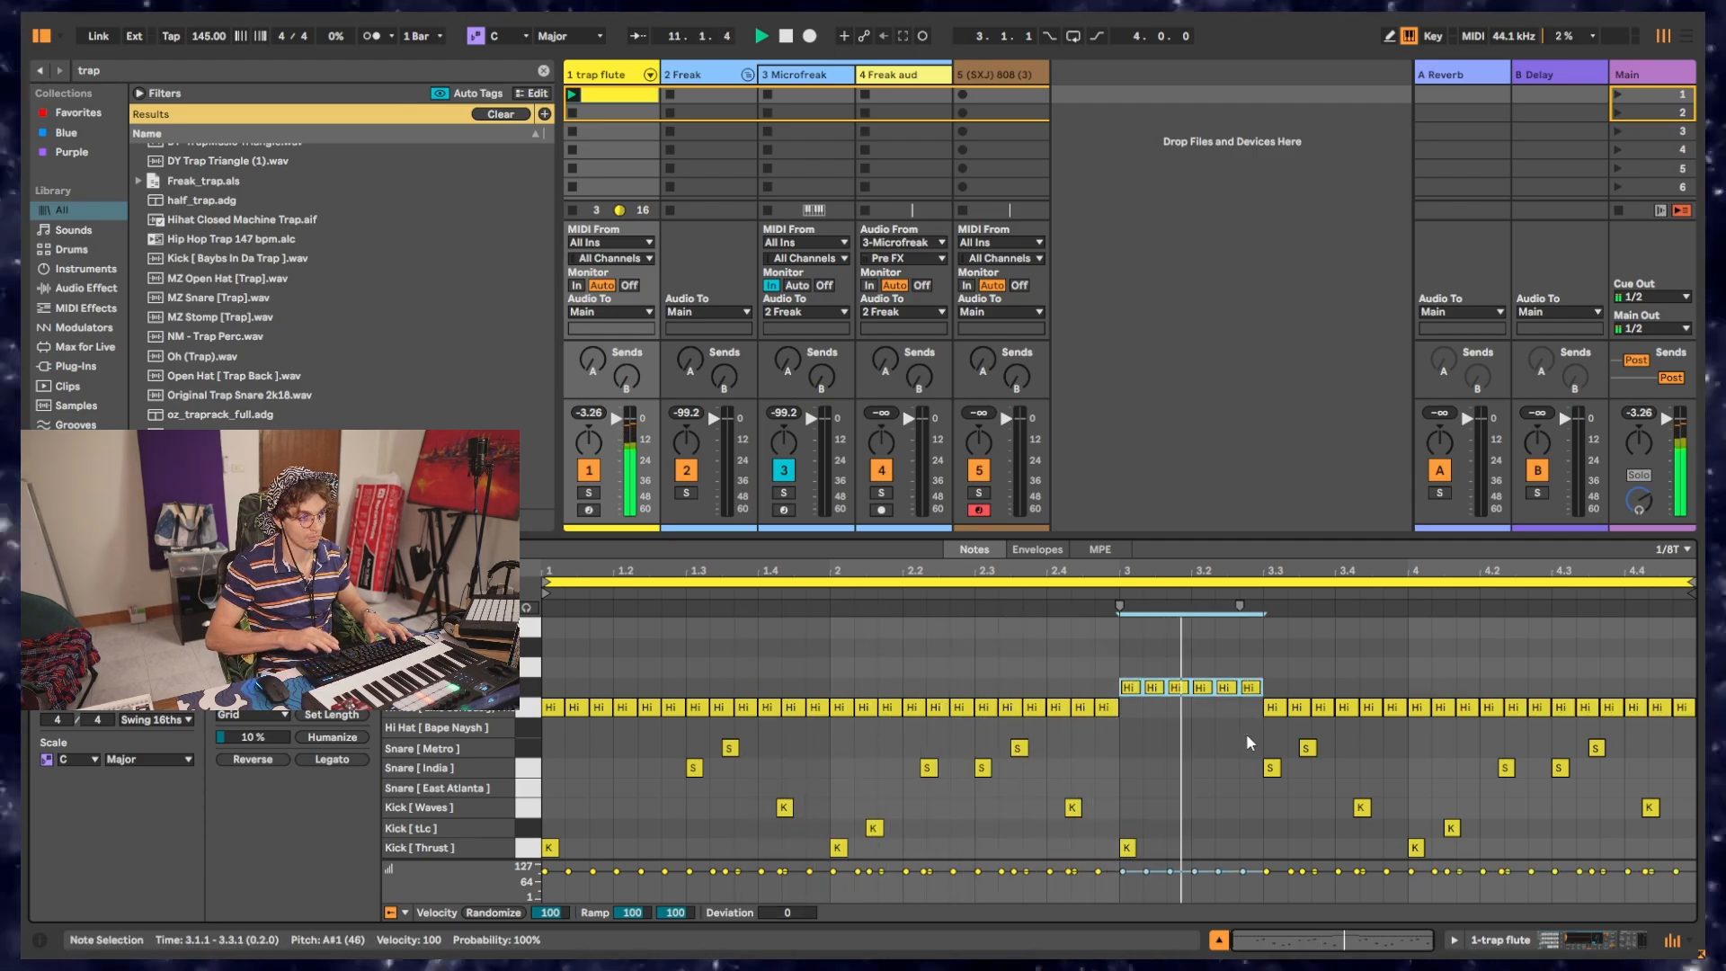
{"action": "key", "text": "Up"}
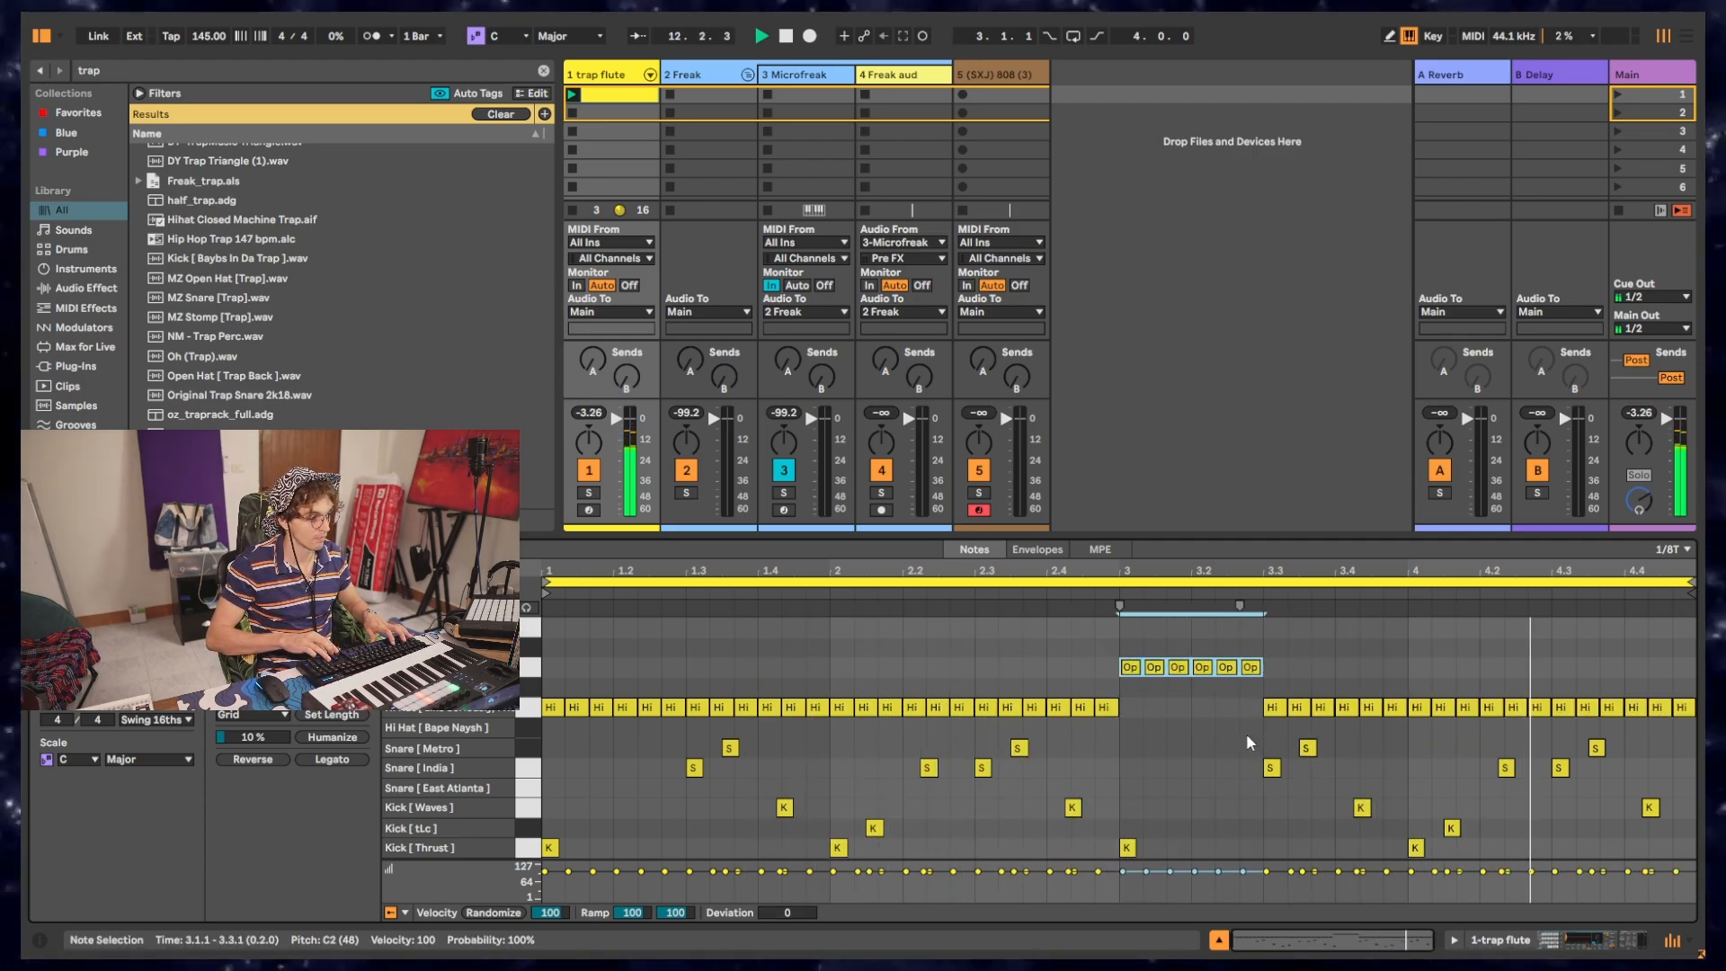
{"action": "key", "text": "Down"}
{"action": "key", "text": "Down"}
{"action": "key", "text": "Down"}
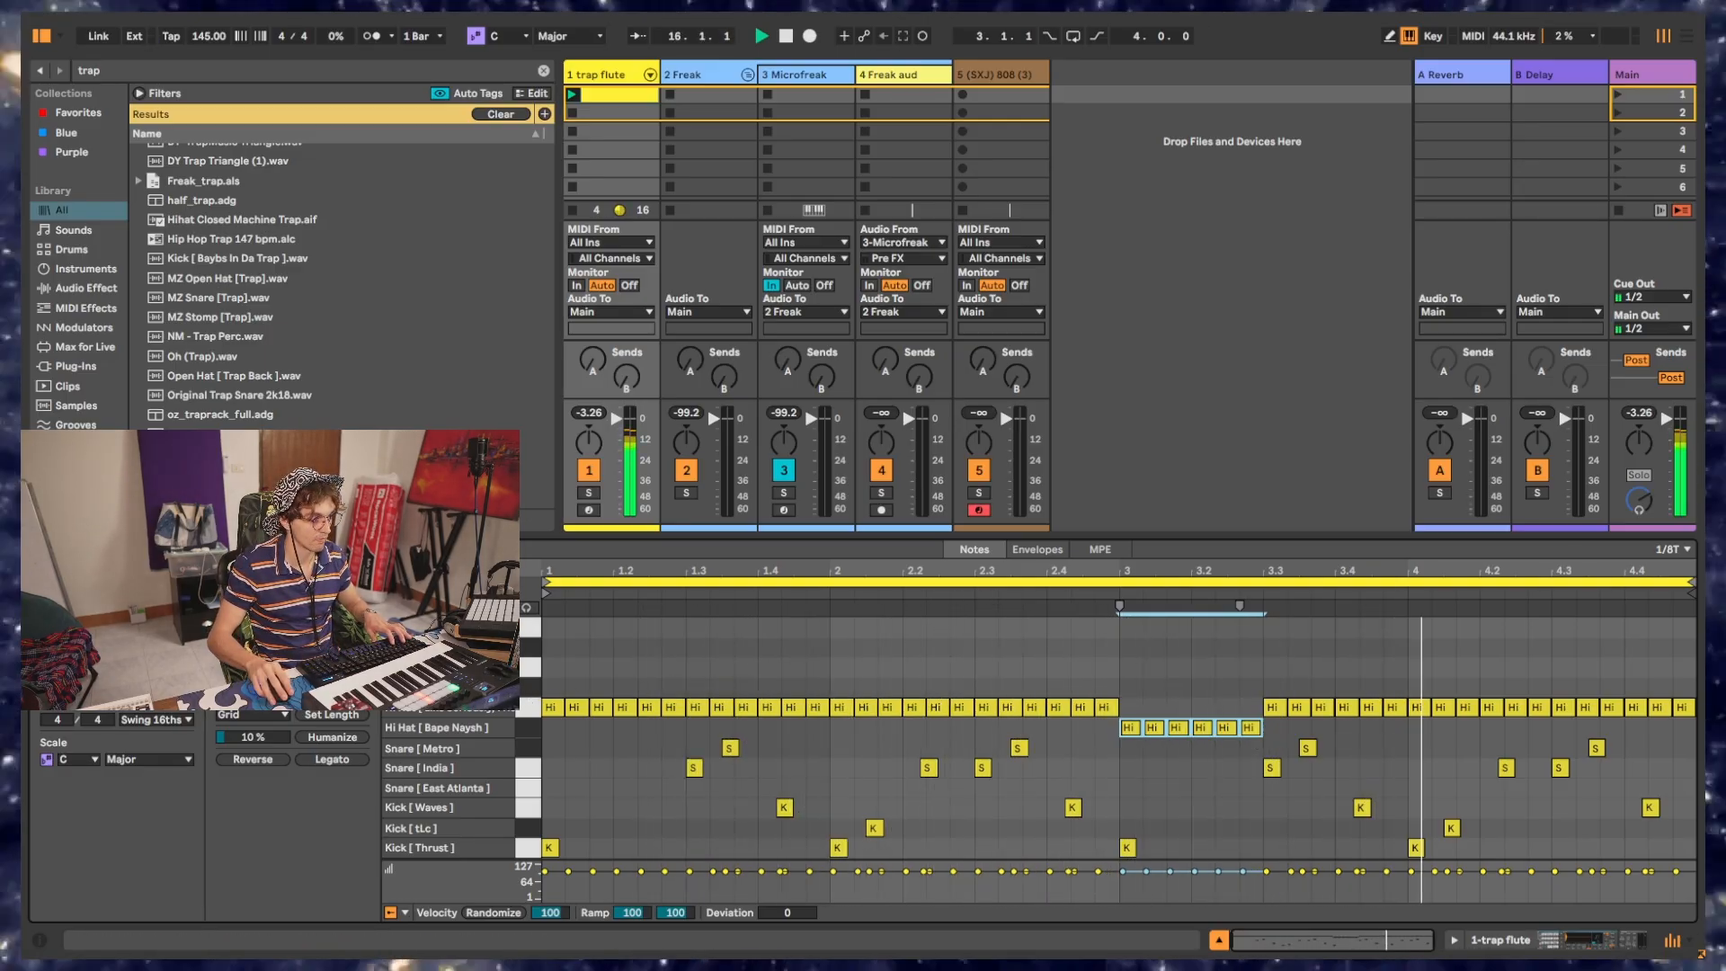
Step: Lower the velocity of the A1 hi-hat notes to 66 and of the Hi Hat [ Bape Naysh ] notes to 81
{"action": "left_click", "coordinate": [526, 713]}
{"action": "left_click_drag", "start_coordinate": [551, 707], "coordinate": [551, 738]}
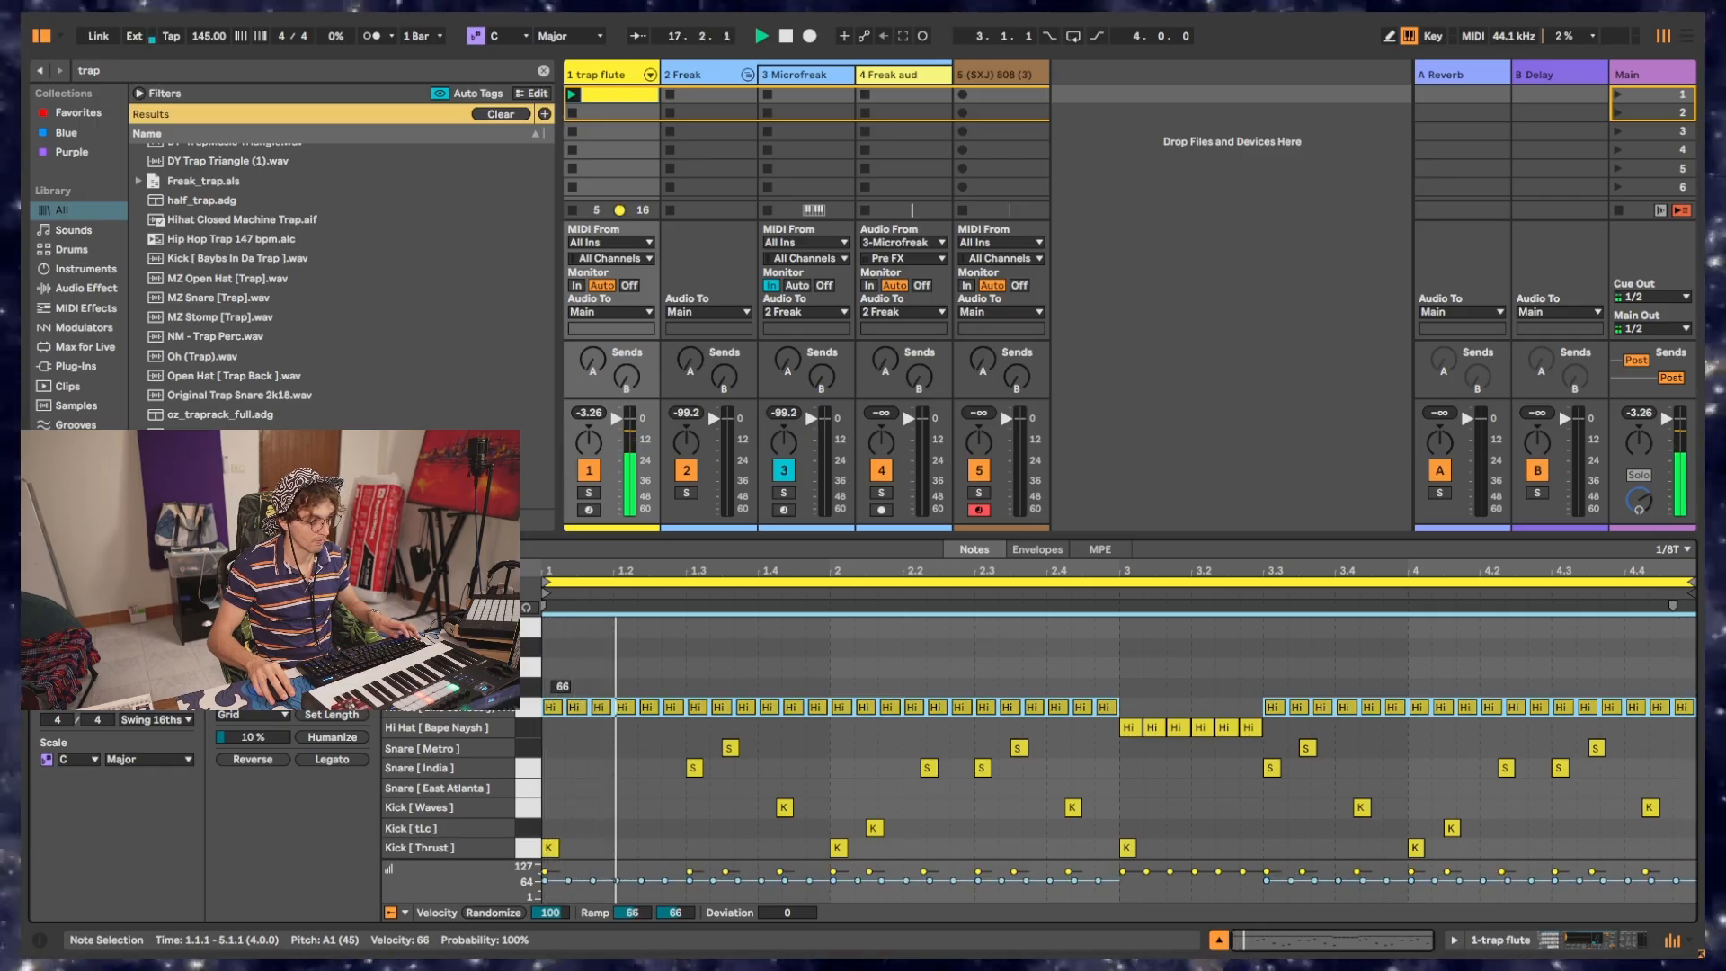
{"action": "left_click", "coordinate": [533, 727]}
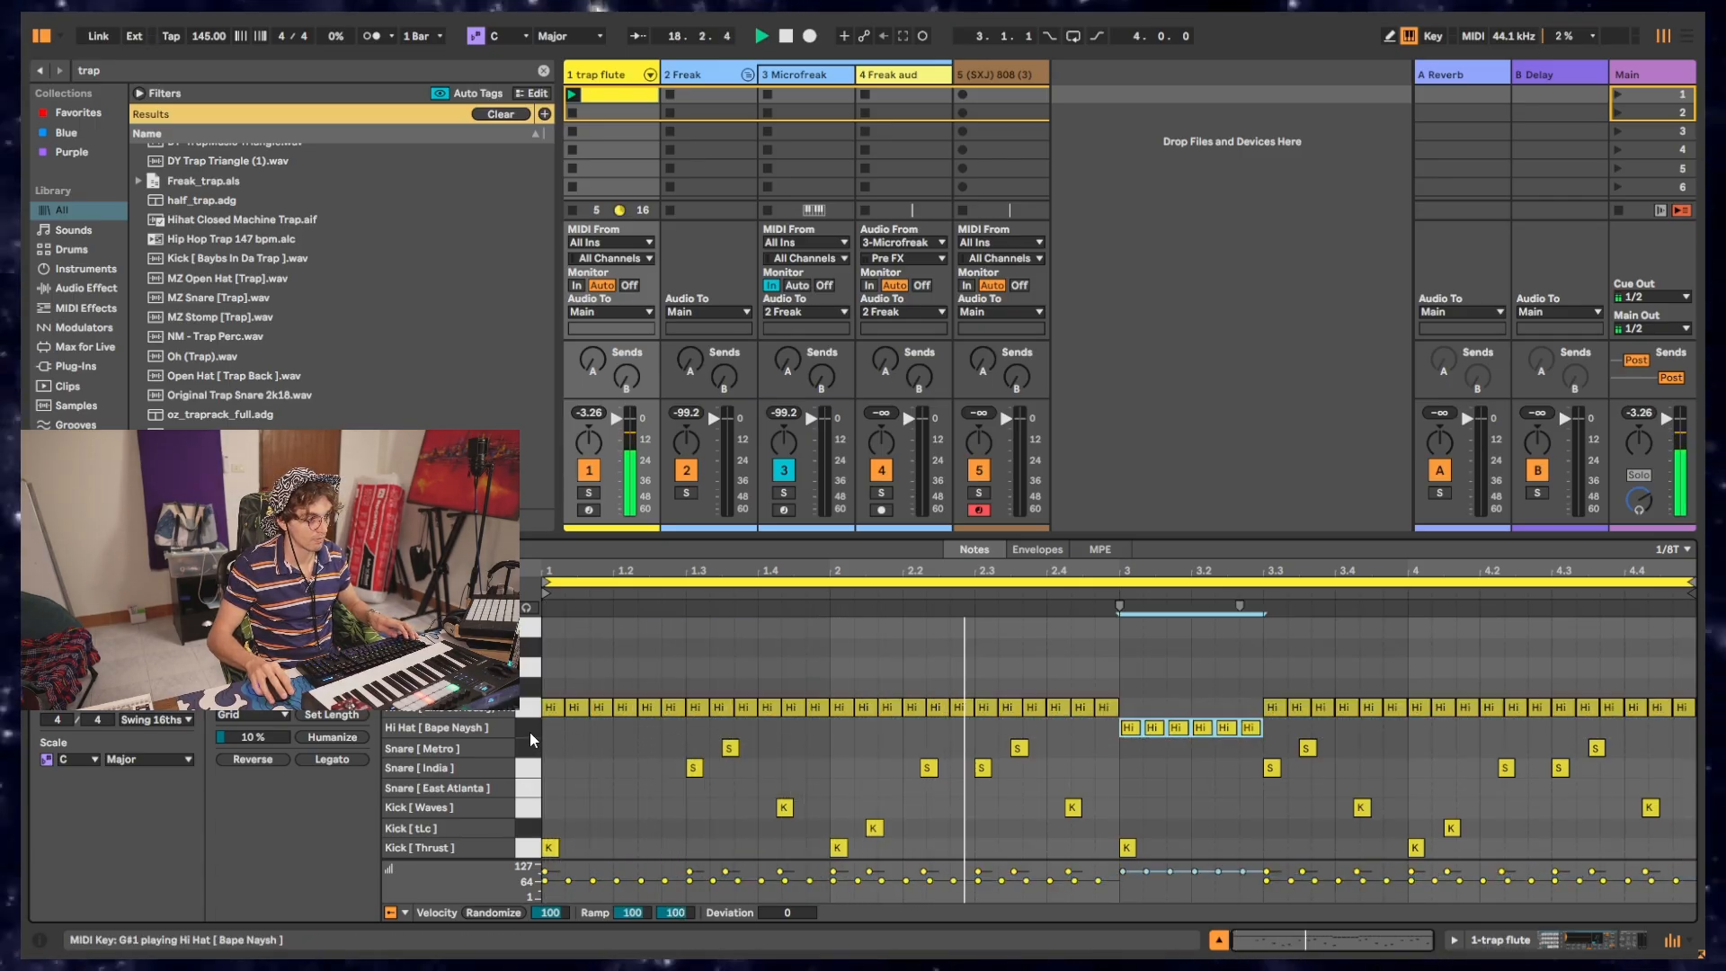
{"action": "left_click_drag", "start_coordinate": [1185, 728], "coordinate": [1185, 740]}
{"action": "left_click", "coordinate": [824, 747]}
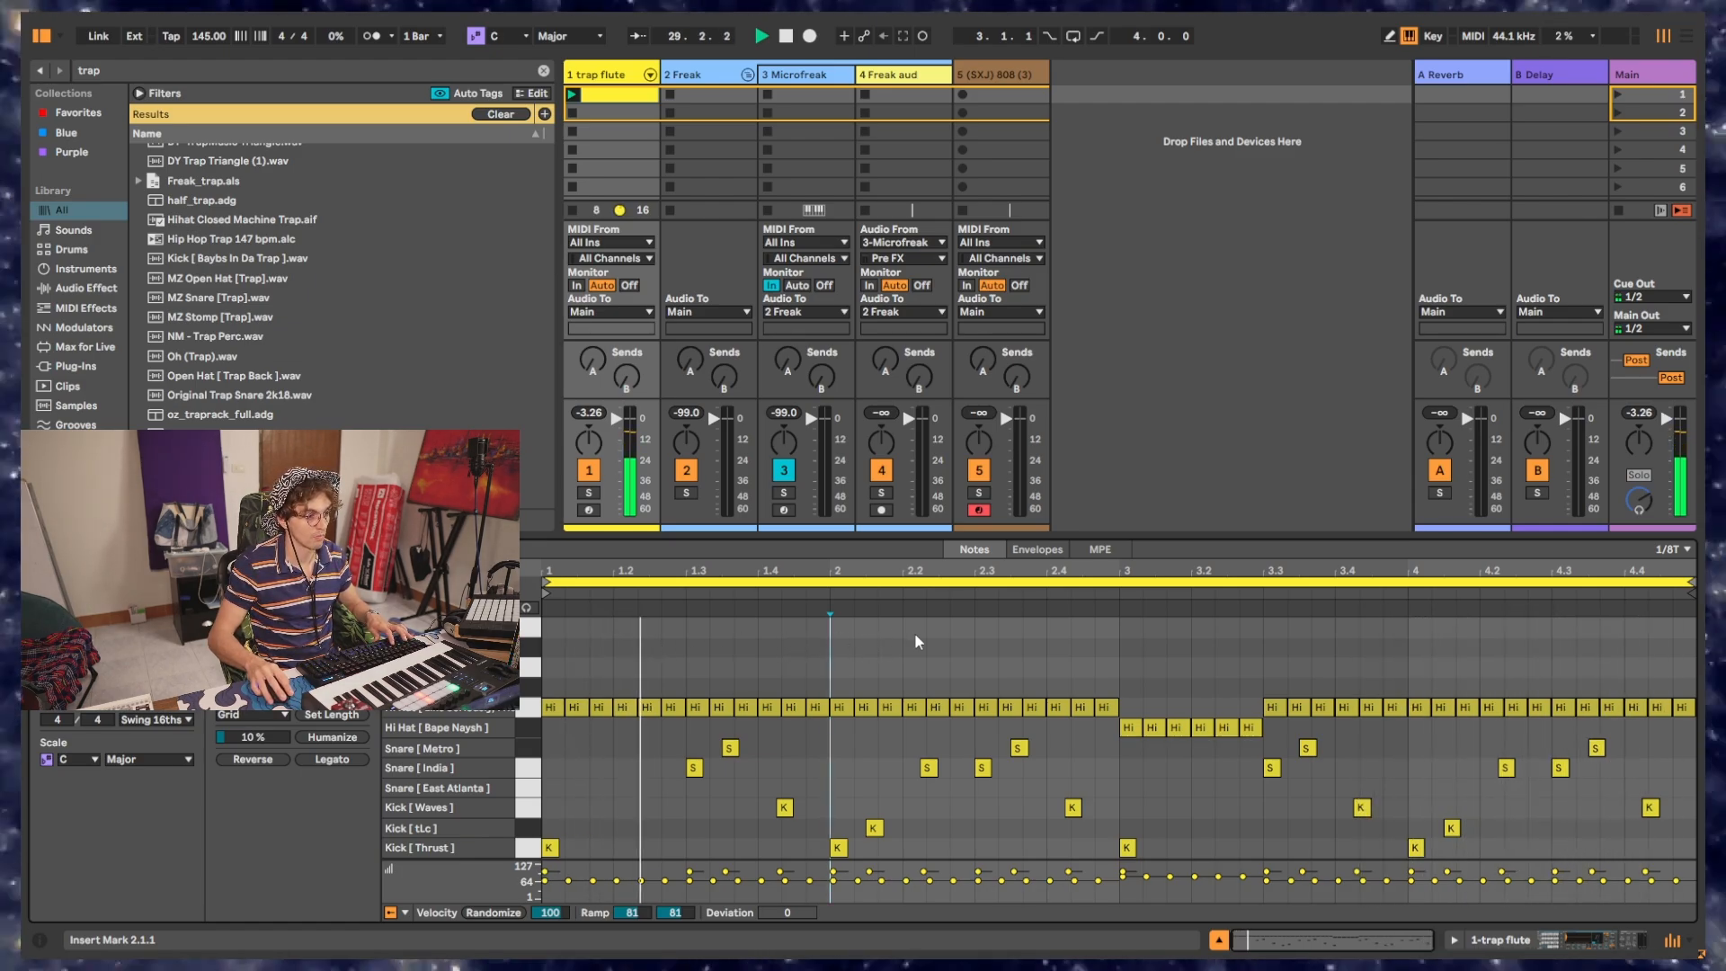
Step: Add an open hi-hat note on the C#2 row at beat 3.2
{"action": "double_click", "coordinate": [1202, 647]}
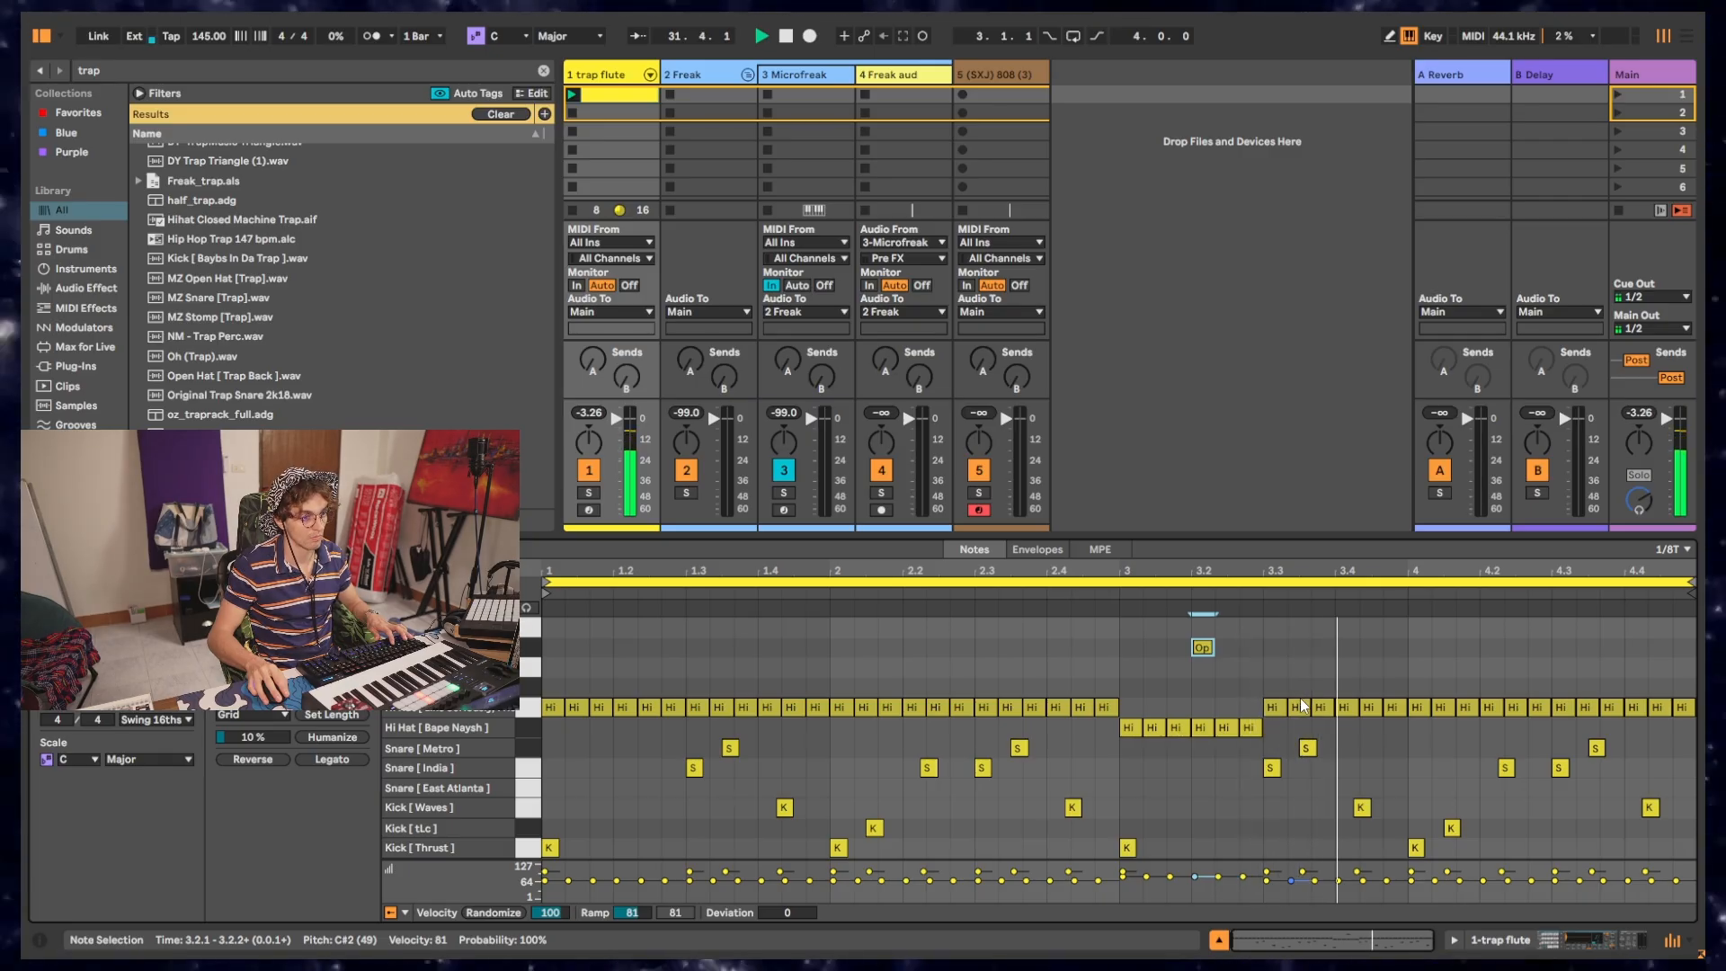
Step: Move the open hi-hat note to beat 1.2 on the D2 row and add open hats at 3.2 on C2 and 4.4 on C#2
{"action": "key", "text": "Up"}
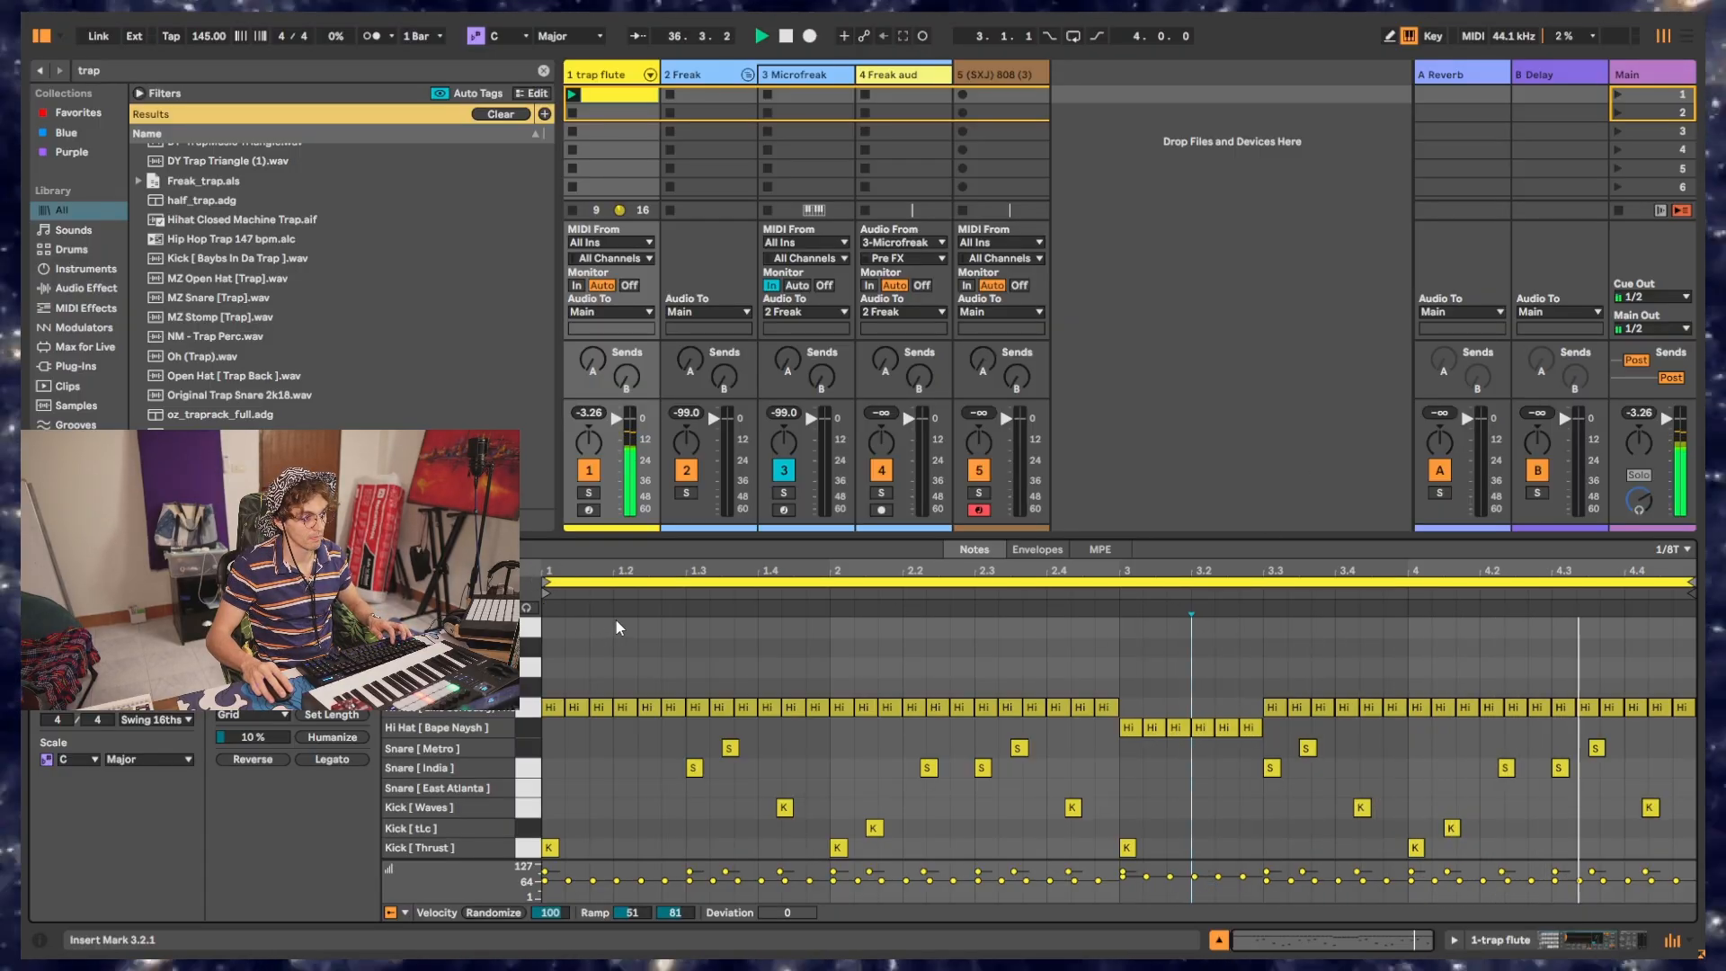
{"action": "left_click_drag", "start_coordinate": [1205, 627], "coordinate": [628, 627]}
{"action": "double_click", "coordinate": [1203, 646]}
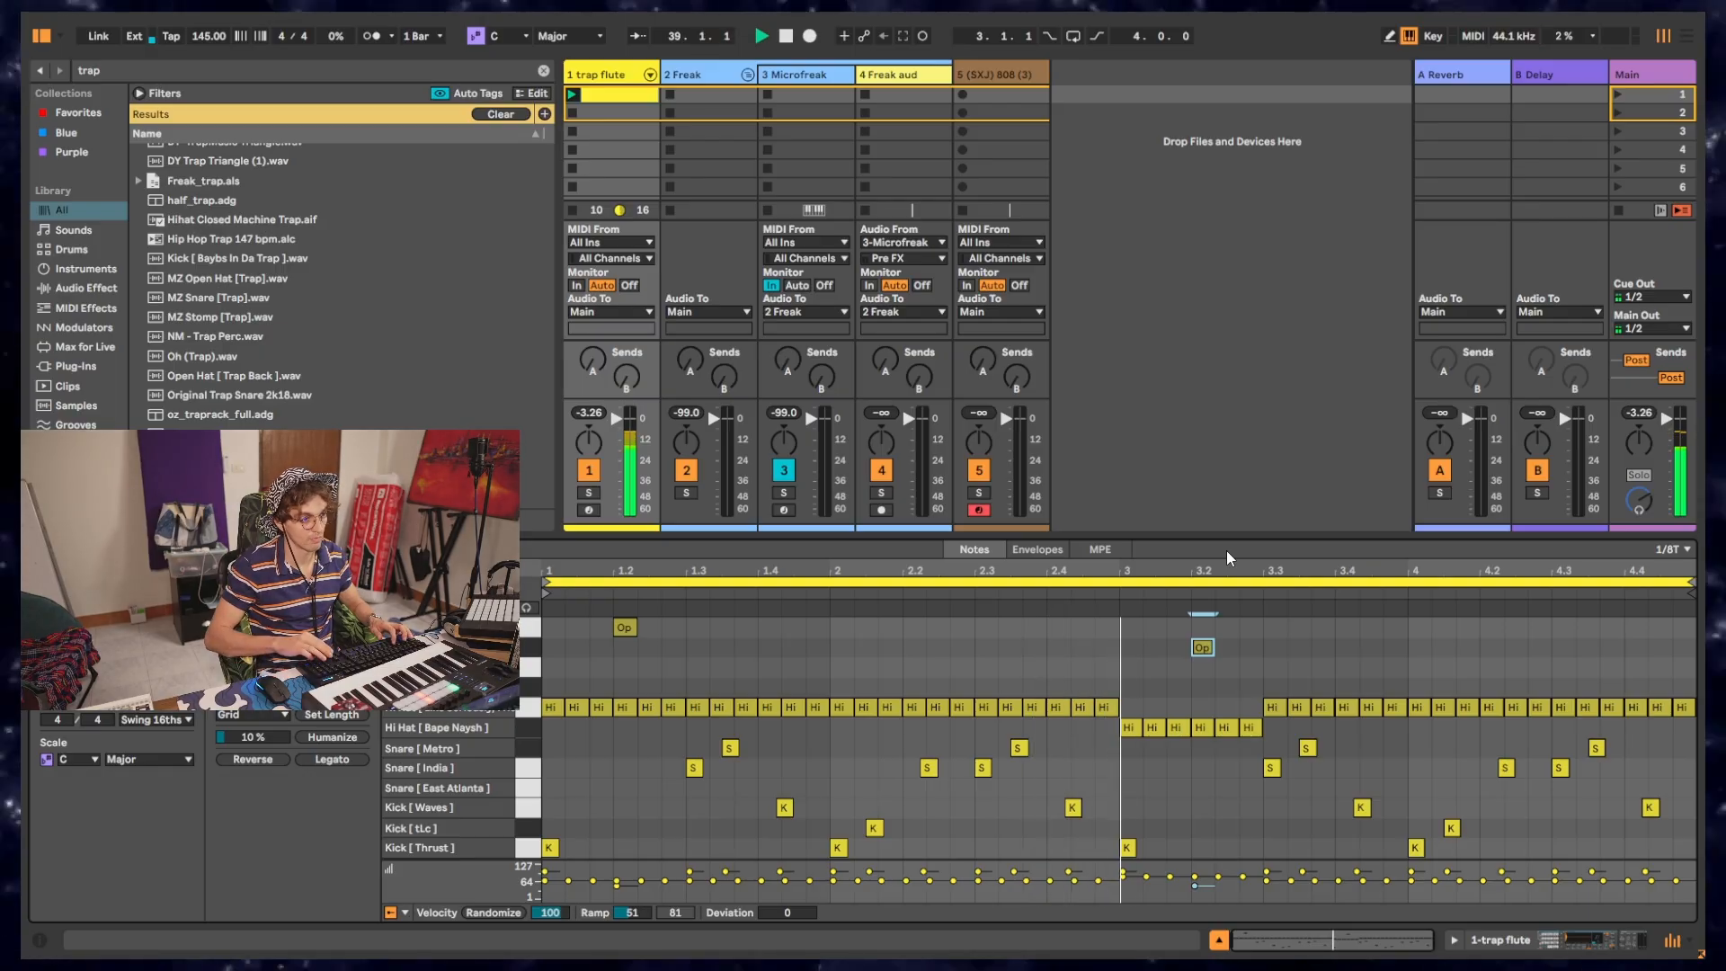
{"action": "key", "text": "Down"}
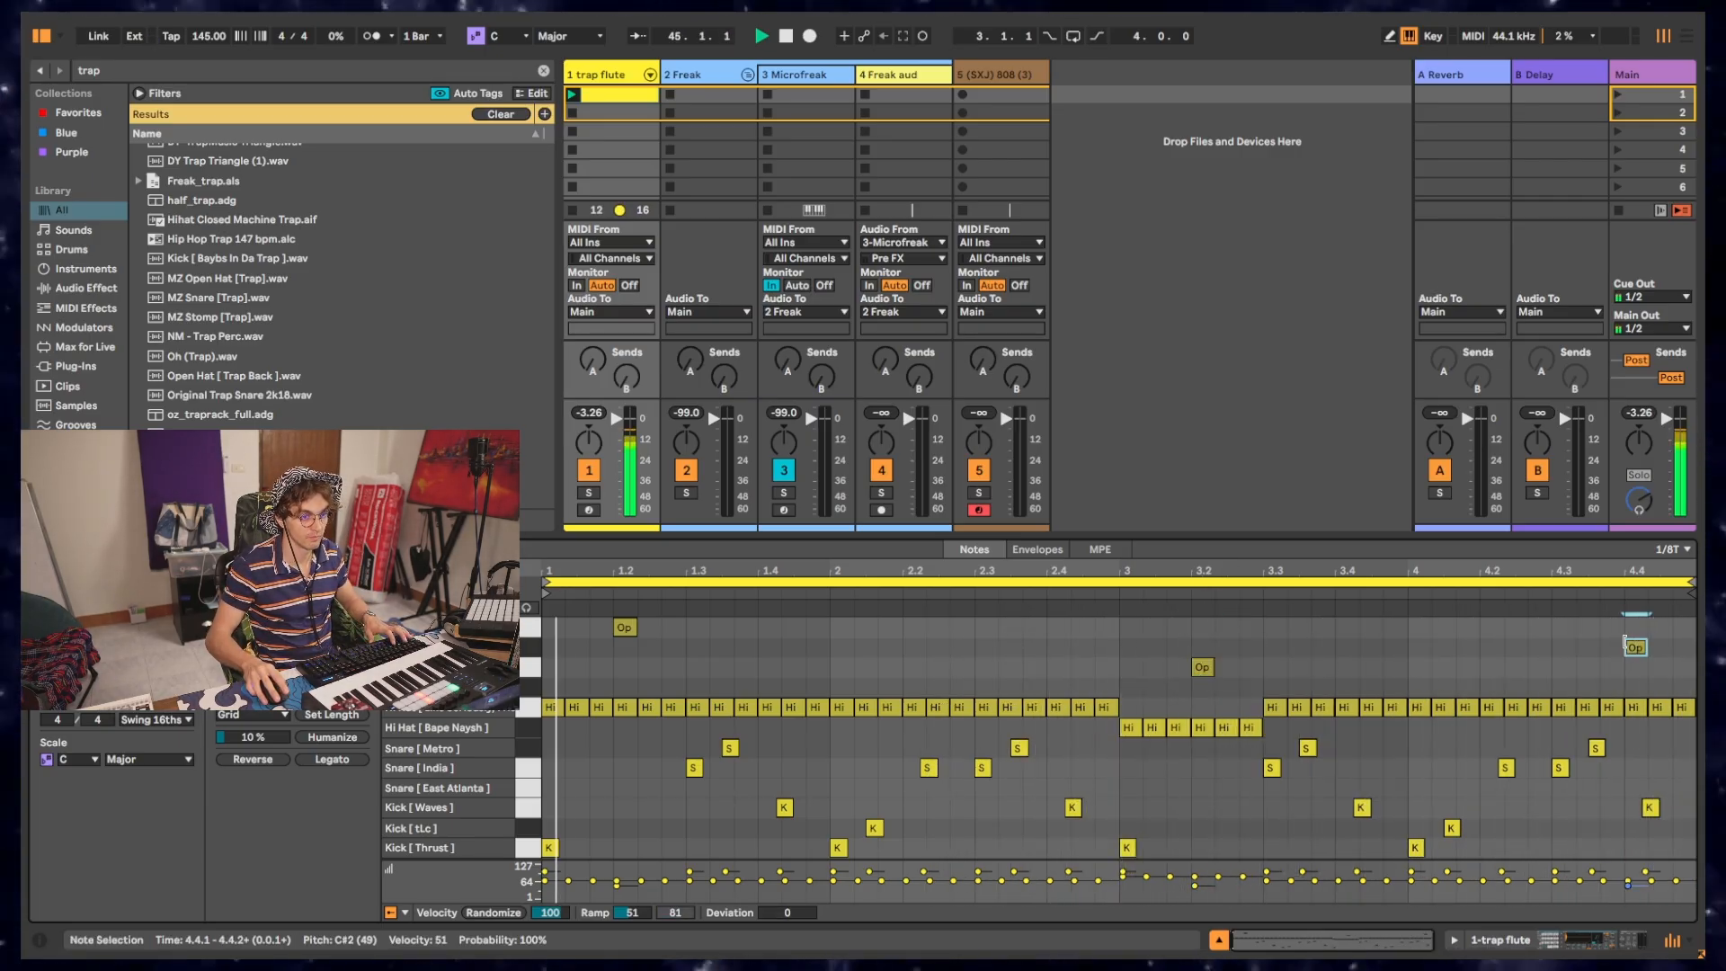
{"action": "double_click", "coordinate": [1635, 647]}
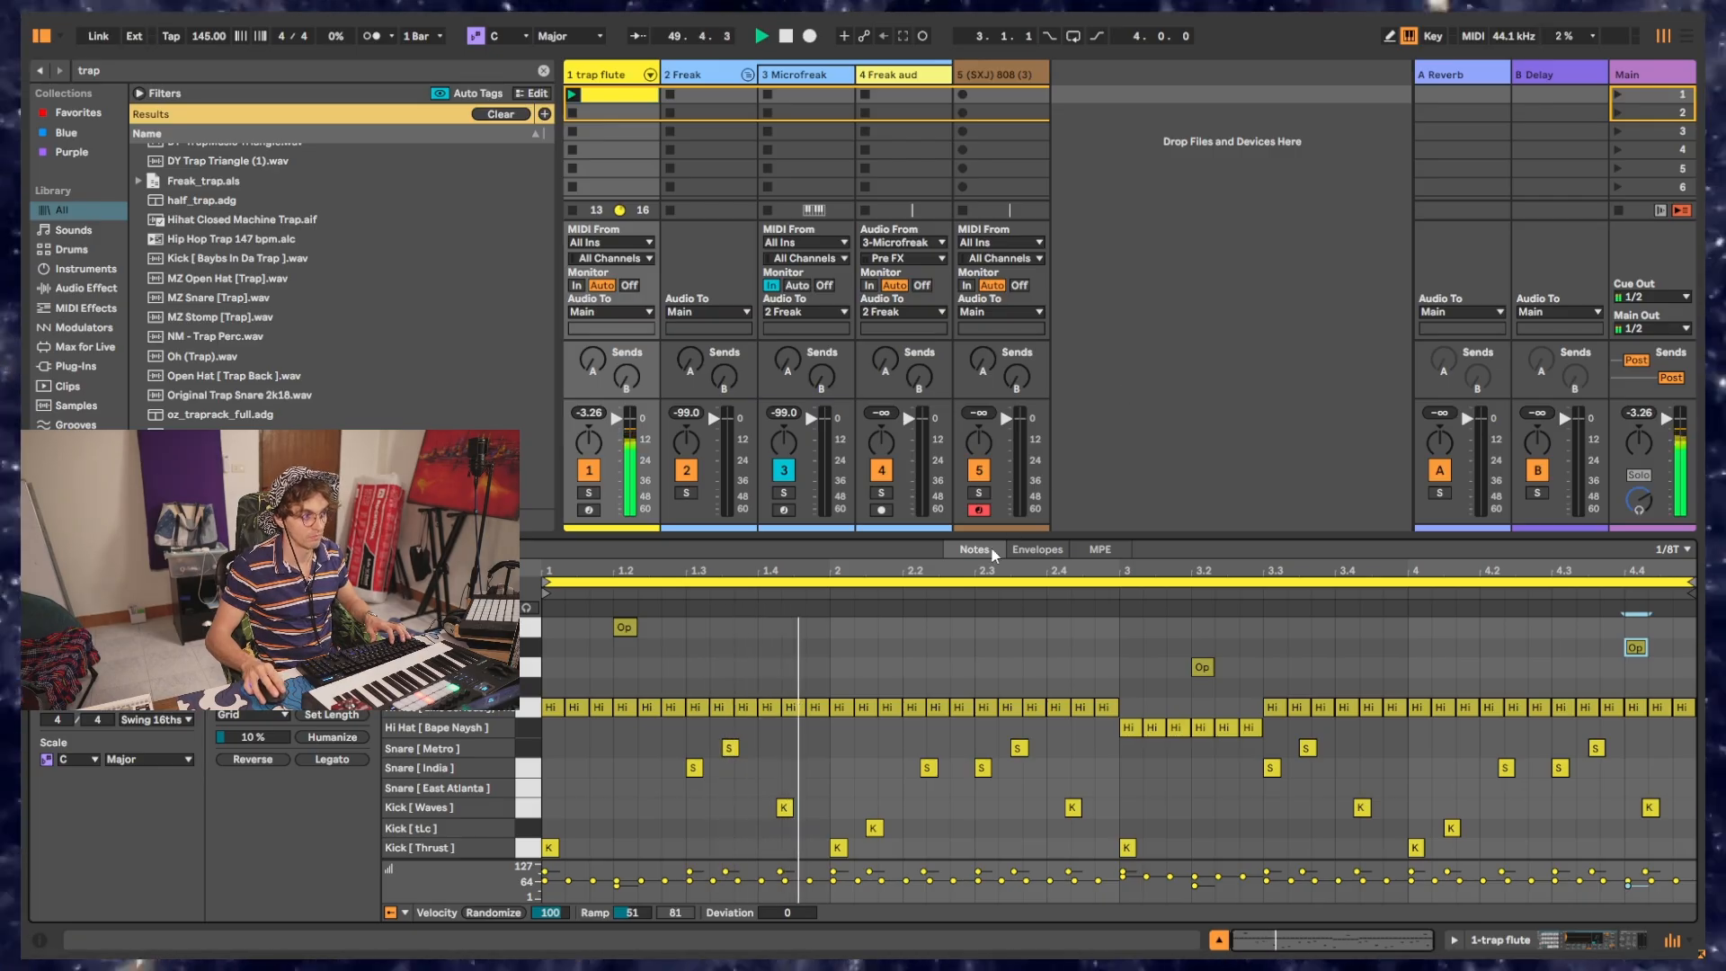
{"action": "key", "text": "space"}
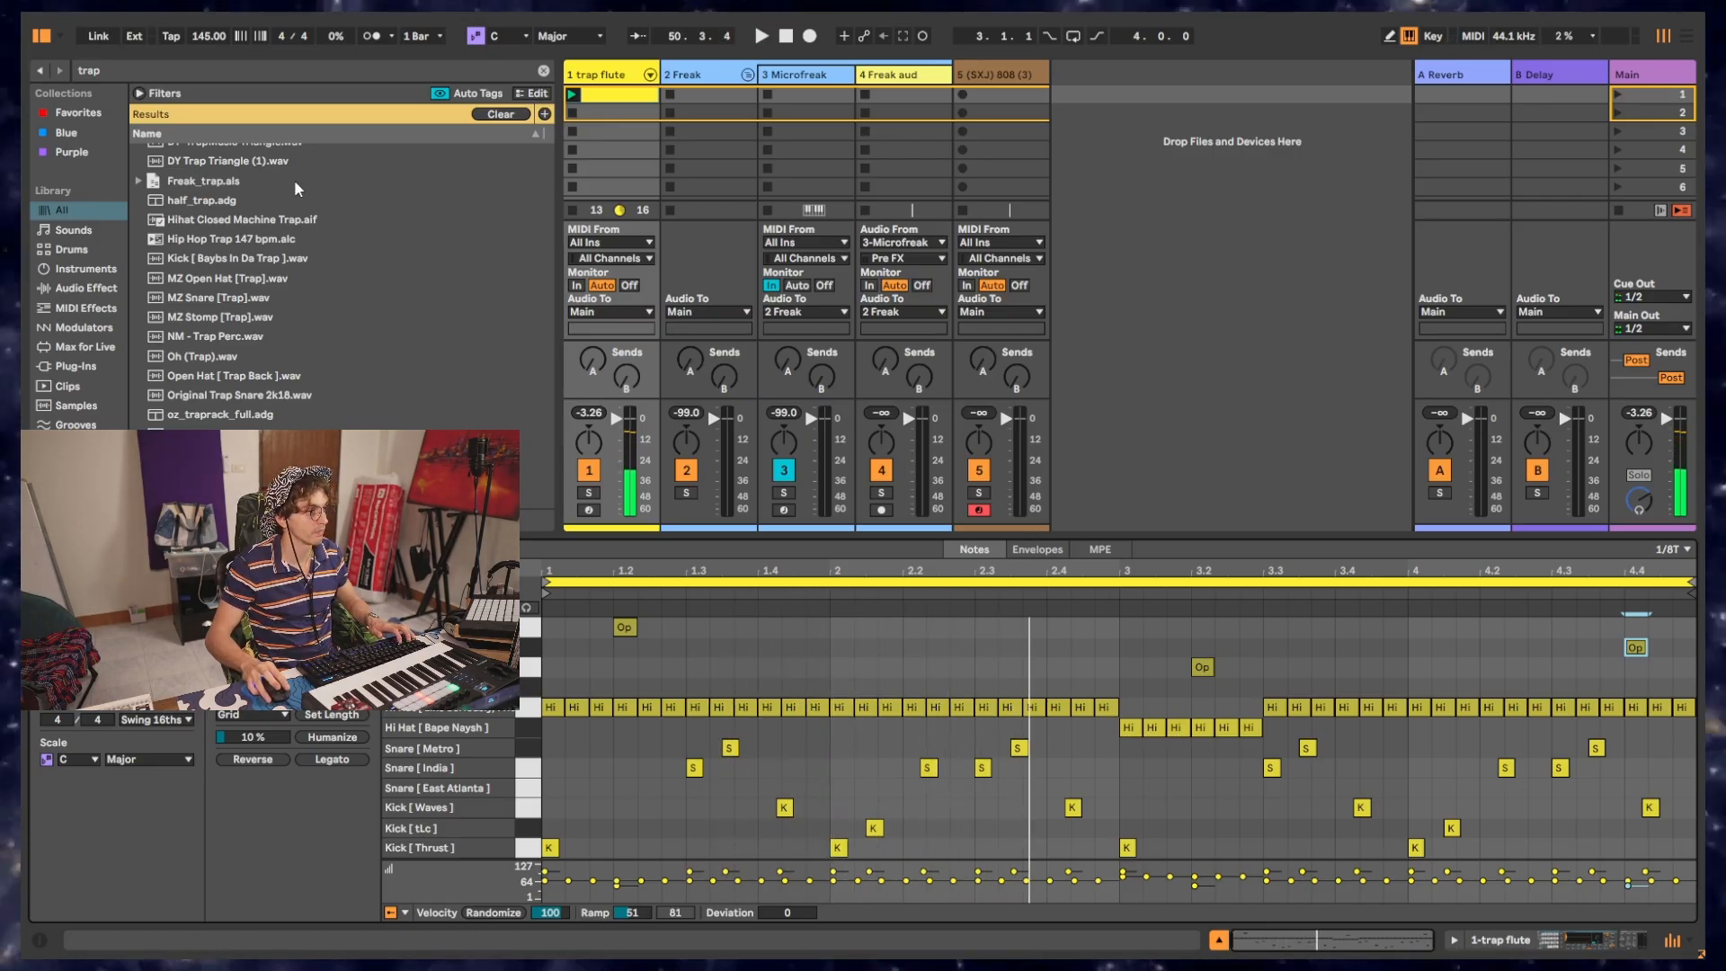
Step: Create a new MIDI track with the Drift preset Distant Dream and replace its instrument with Dreamlike Motif Bells
{"action": "scroll", "coordinate": [353, 193], "scroll_direction": "up", "scroll_amount": 3}
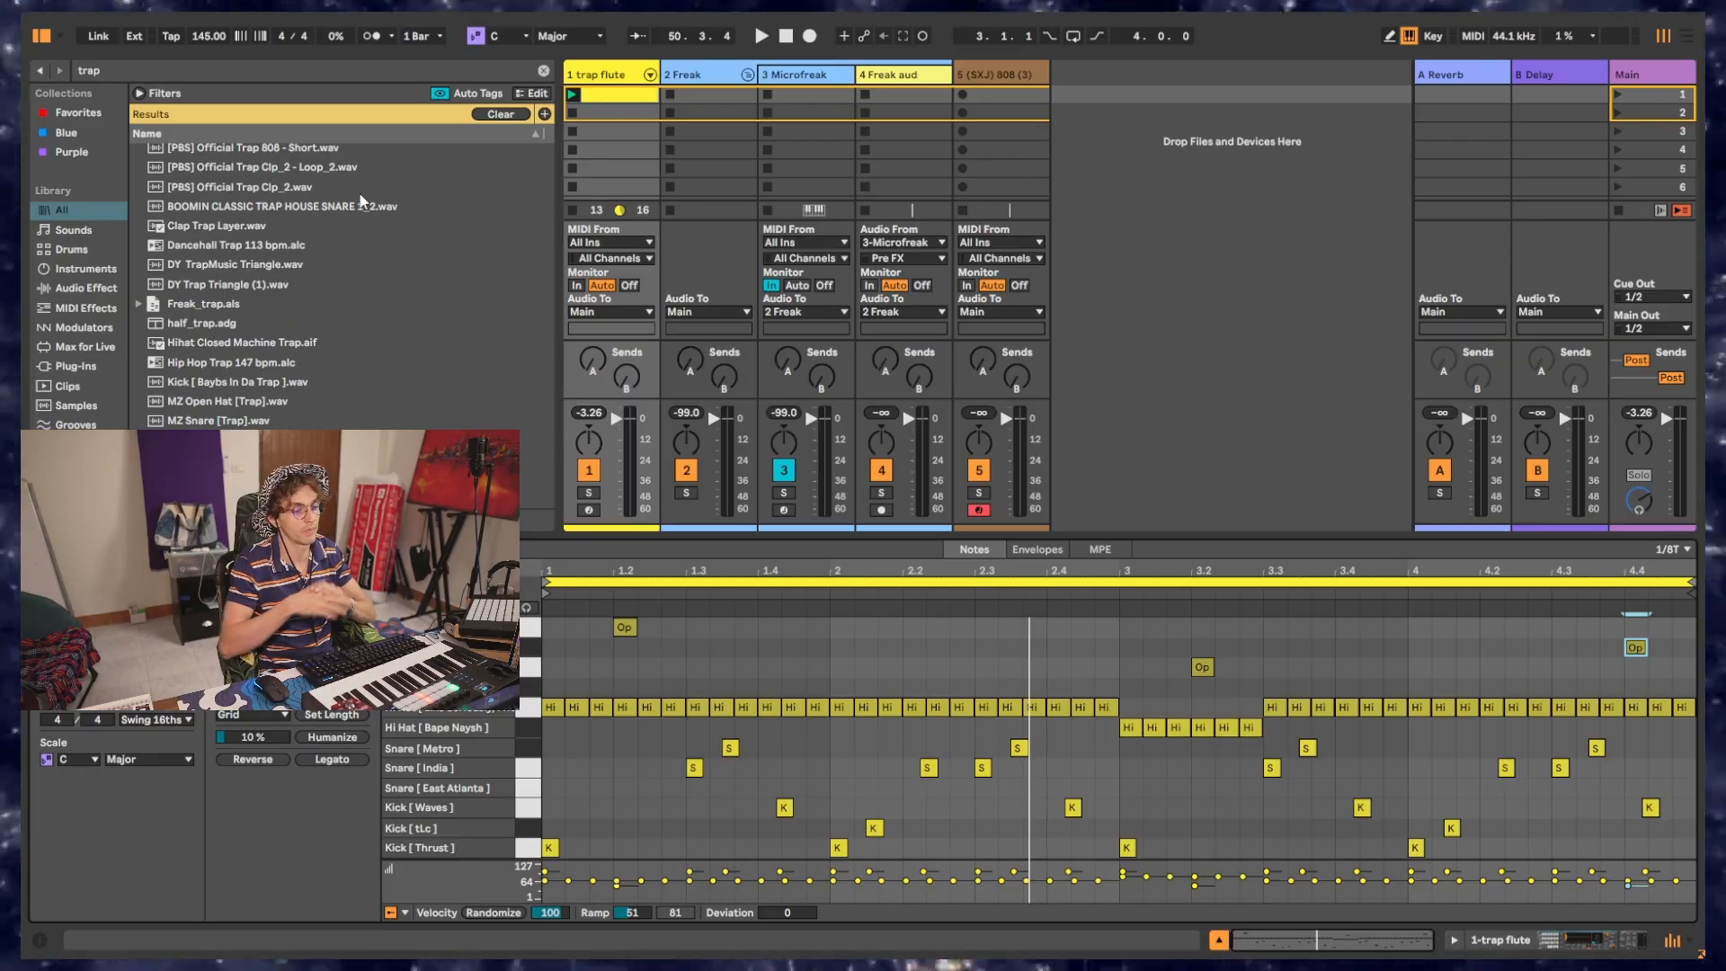
{"action": "left_click", "coordinate": [85, 269]}
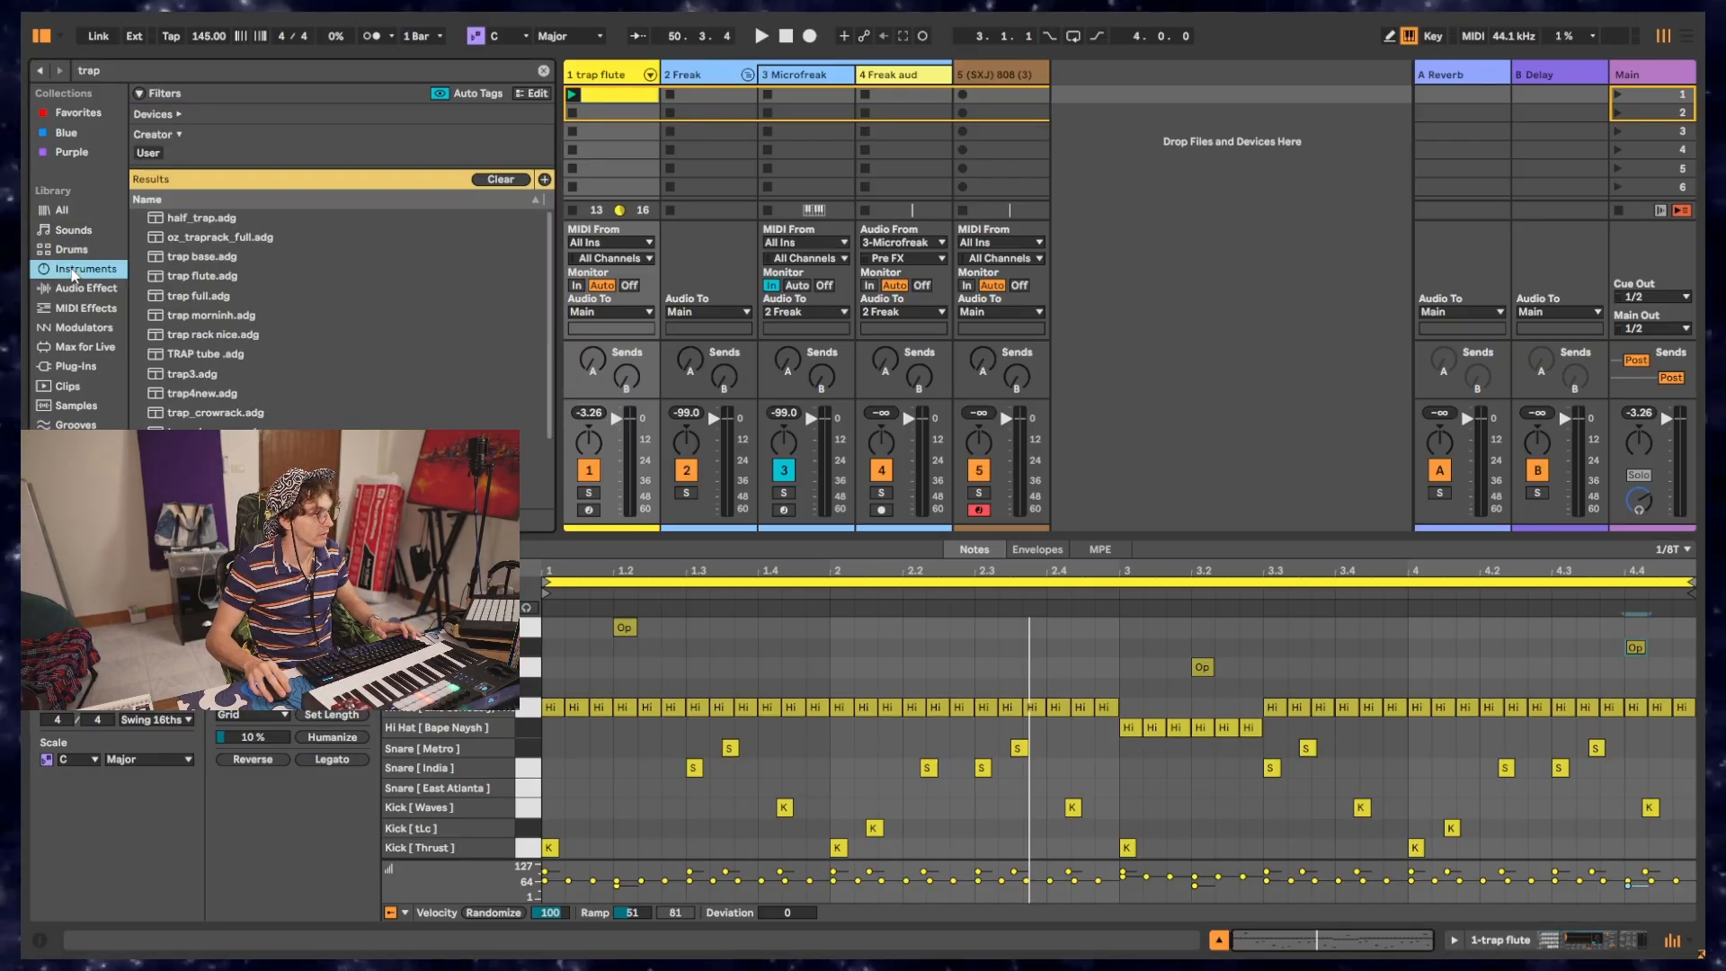
{"action": "left_click", "coordinate": [544, 71]}
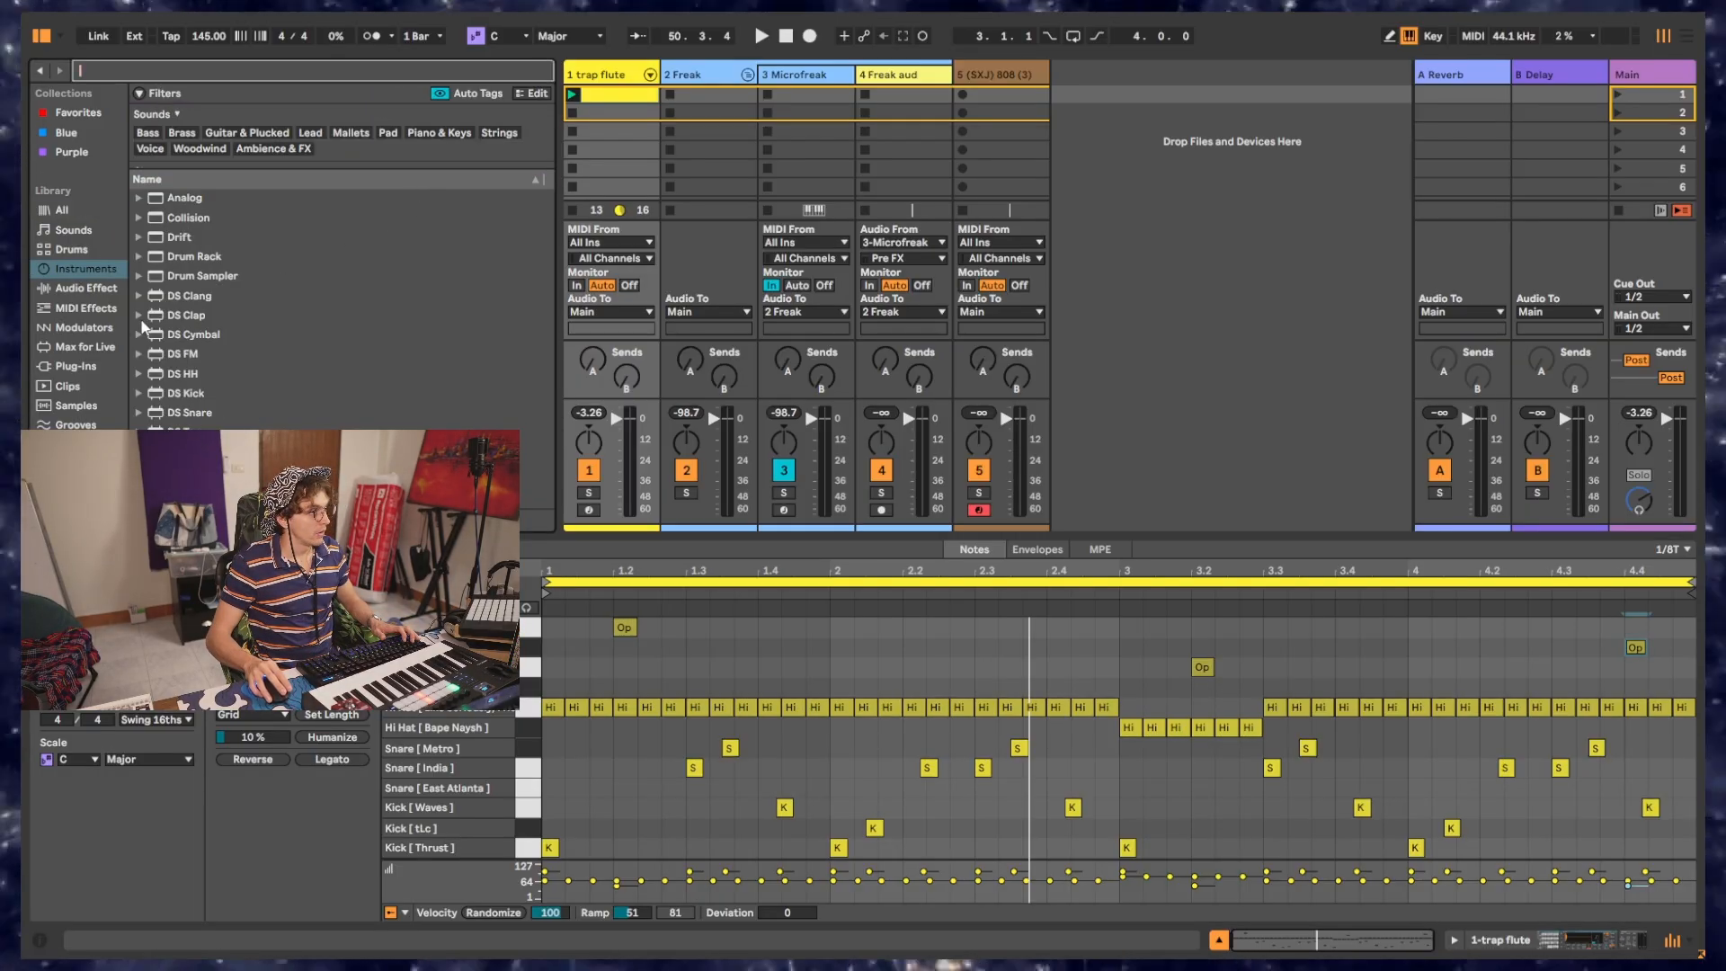
{"action": "left_click", "coordinate": [144, 237]}
{"action": "scroll", "coordinate": [196, 311], "scroll_direction": "down", "scroll_amount": 3}
{"action": "scroll", "coordinate": [197, 309], "scroll_direction": "down", "scroll_amount": 4}
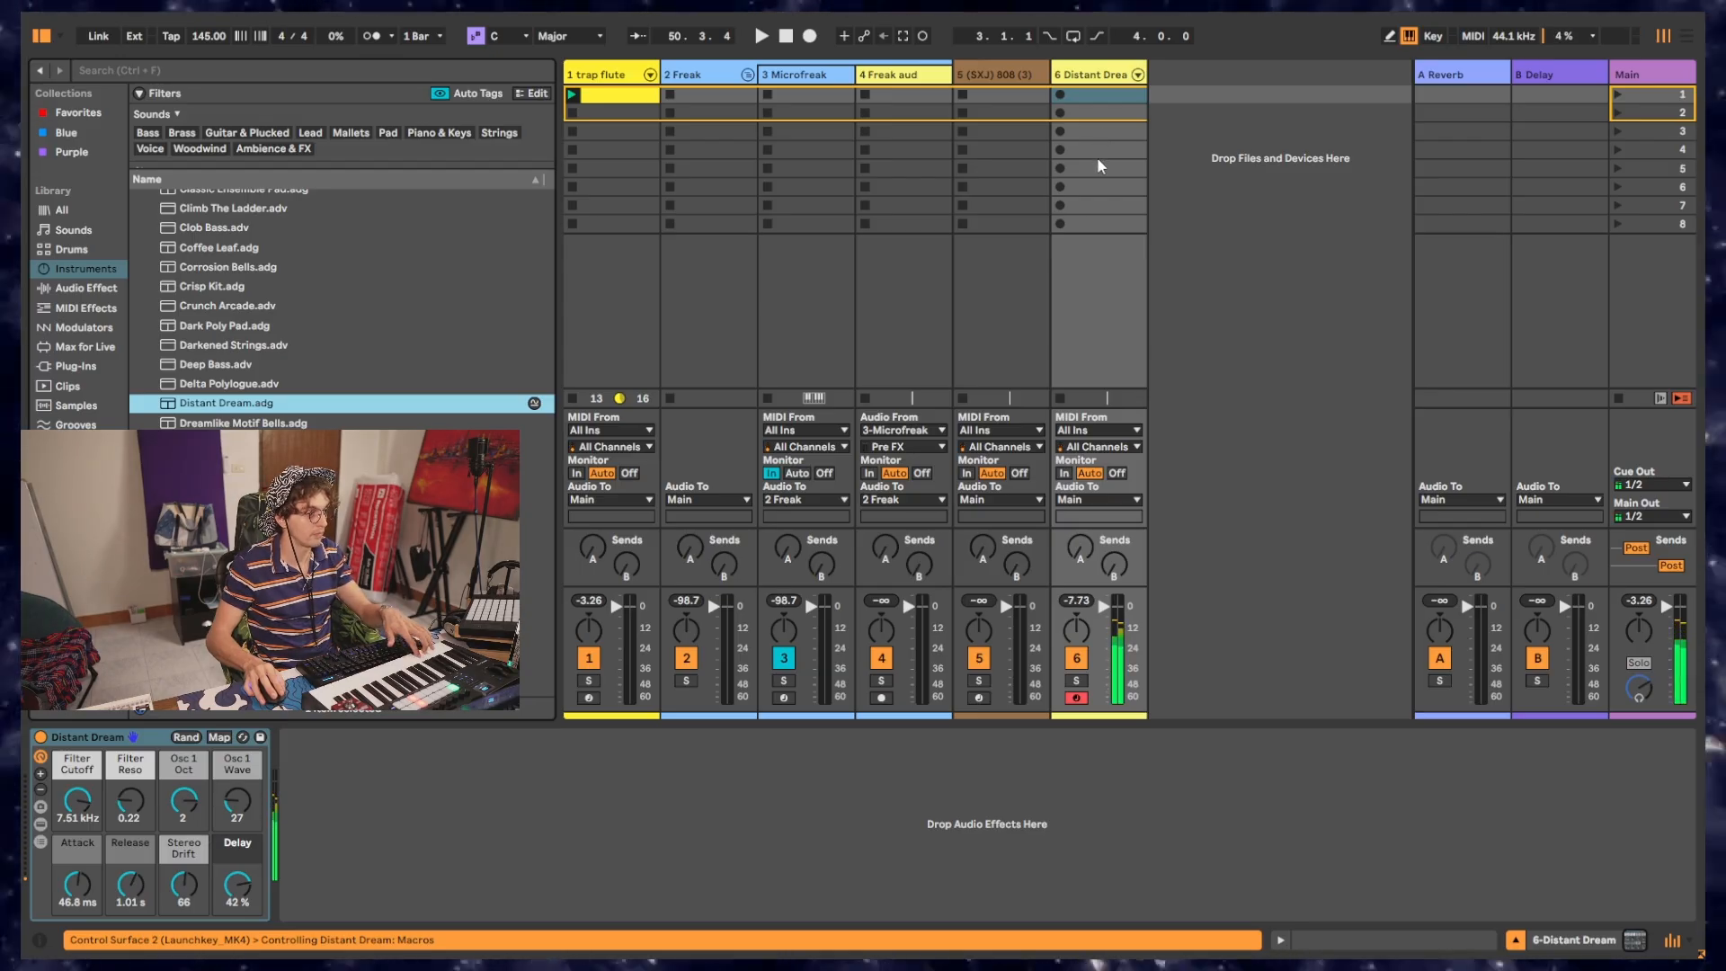
{"action": "left_click", "coordinate": [281, 423]}
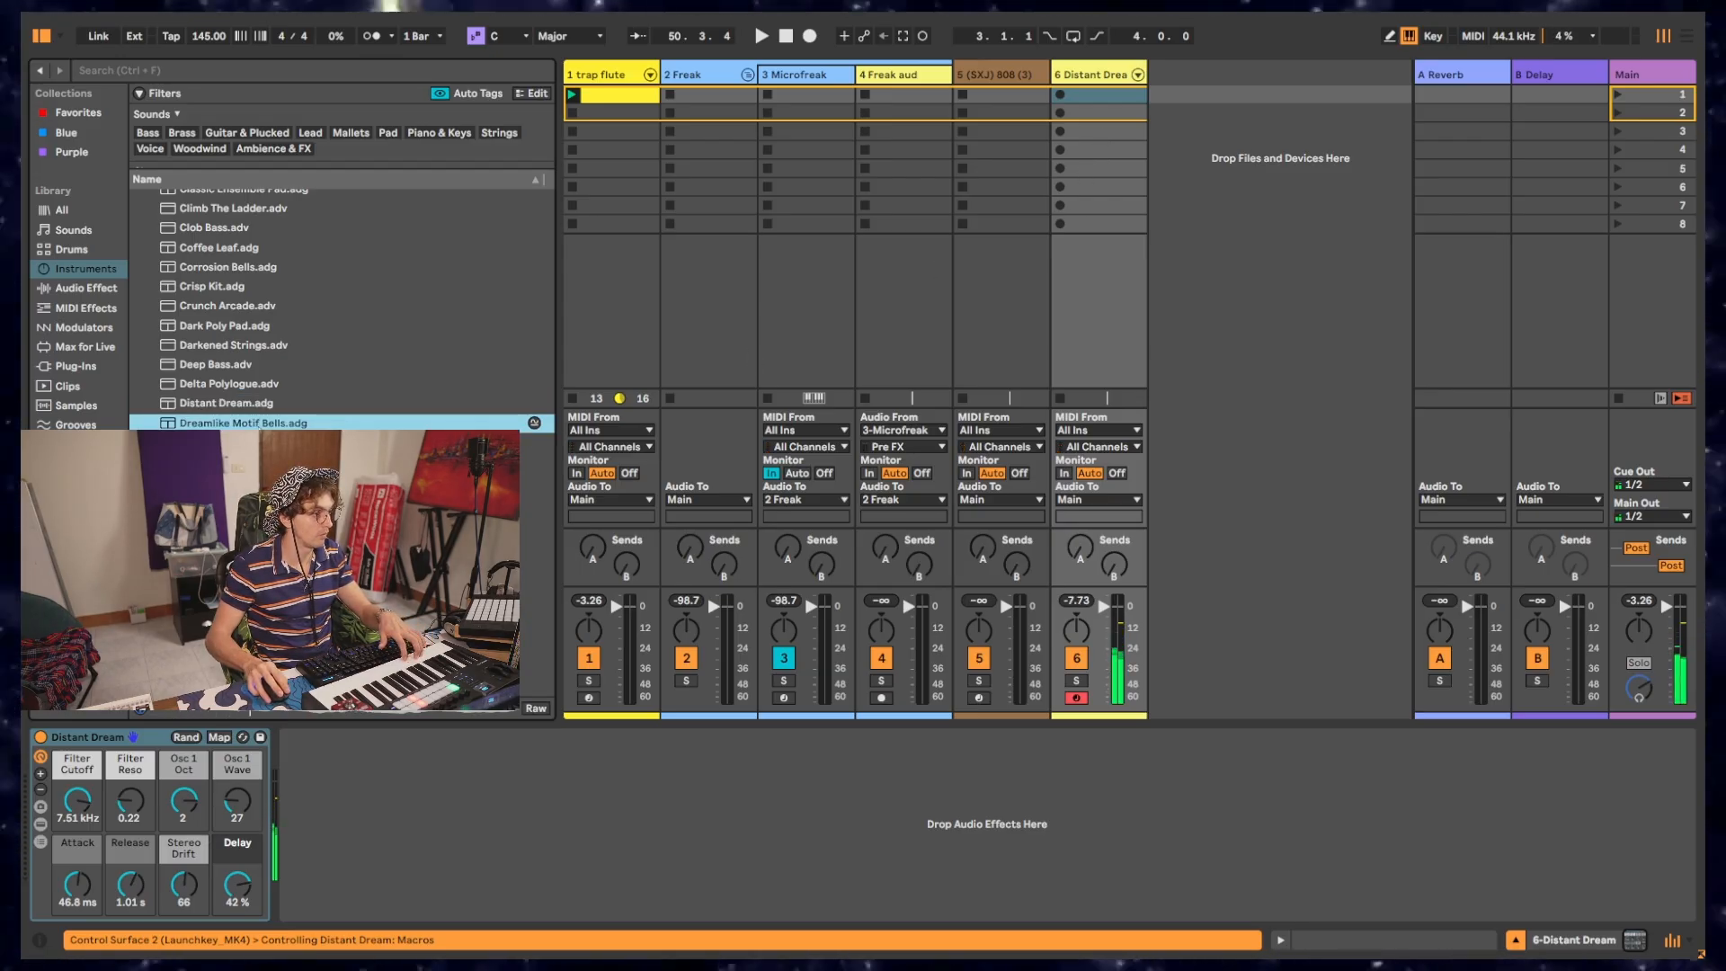
{"action": "left_click_drag", "start_coordinate": [280, 423], "coordinate": [1099, 153]}
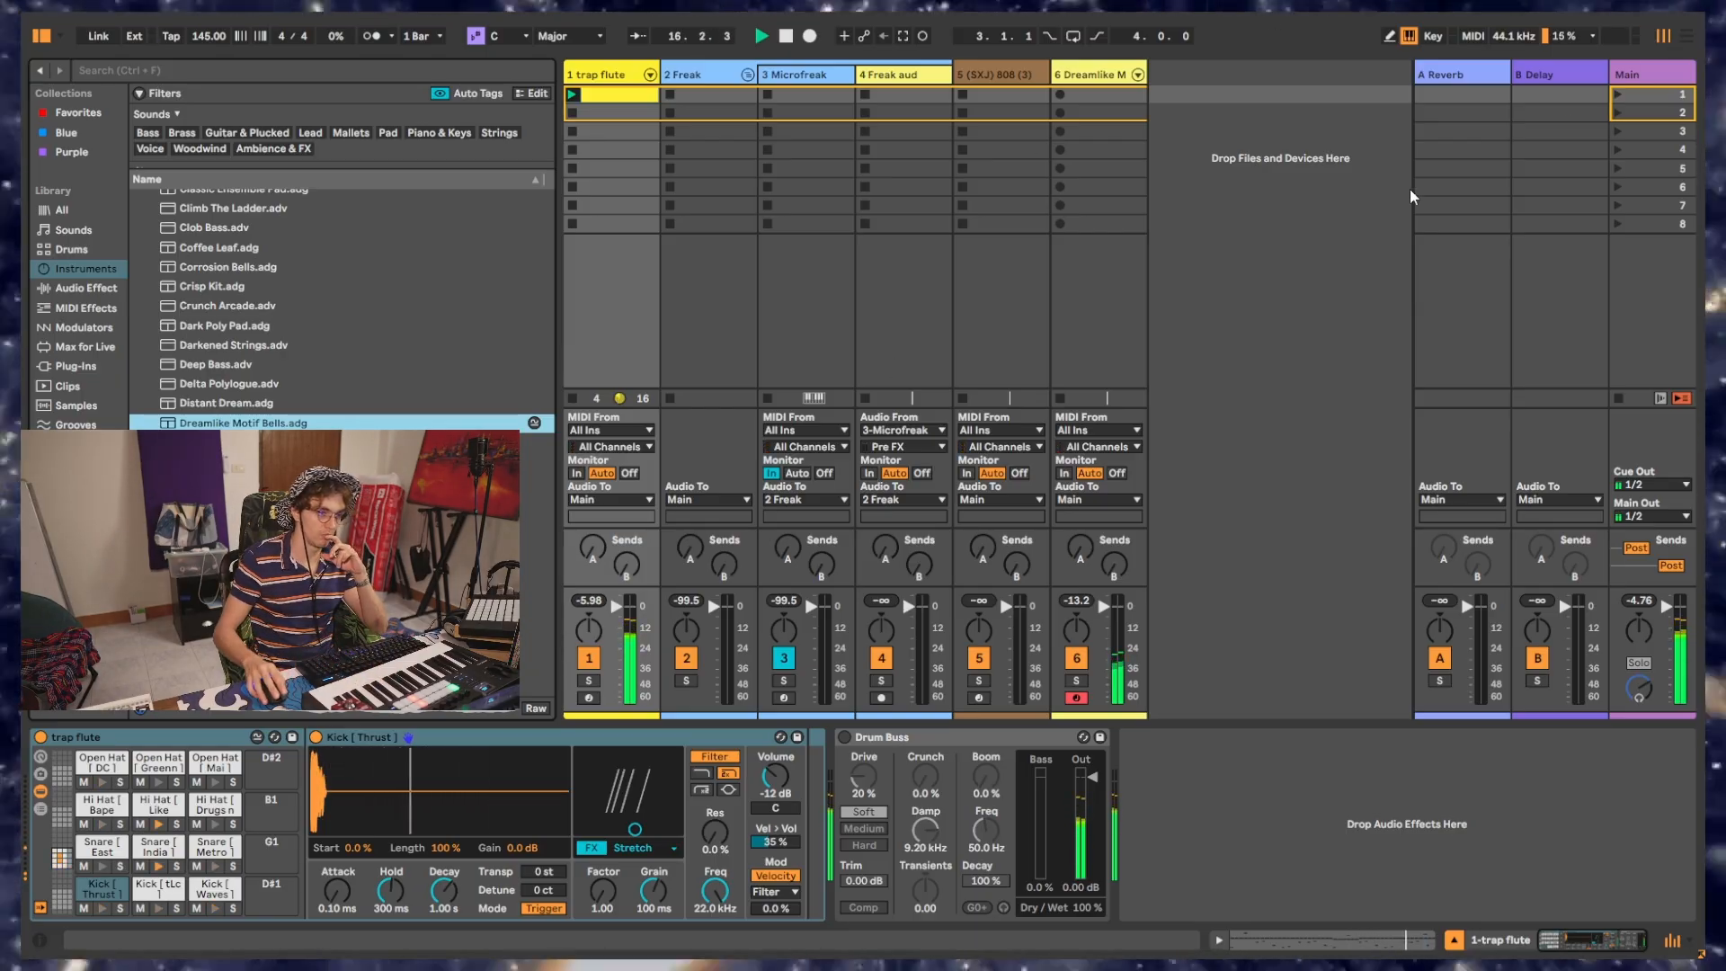
Step: Capture the played melody as a clip on the Dreamlike Motif Bells track and delete the extra clip on the Microfreak track
{"action": "left_click", "coordinate": [1069, 78]}
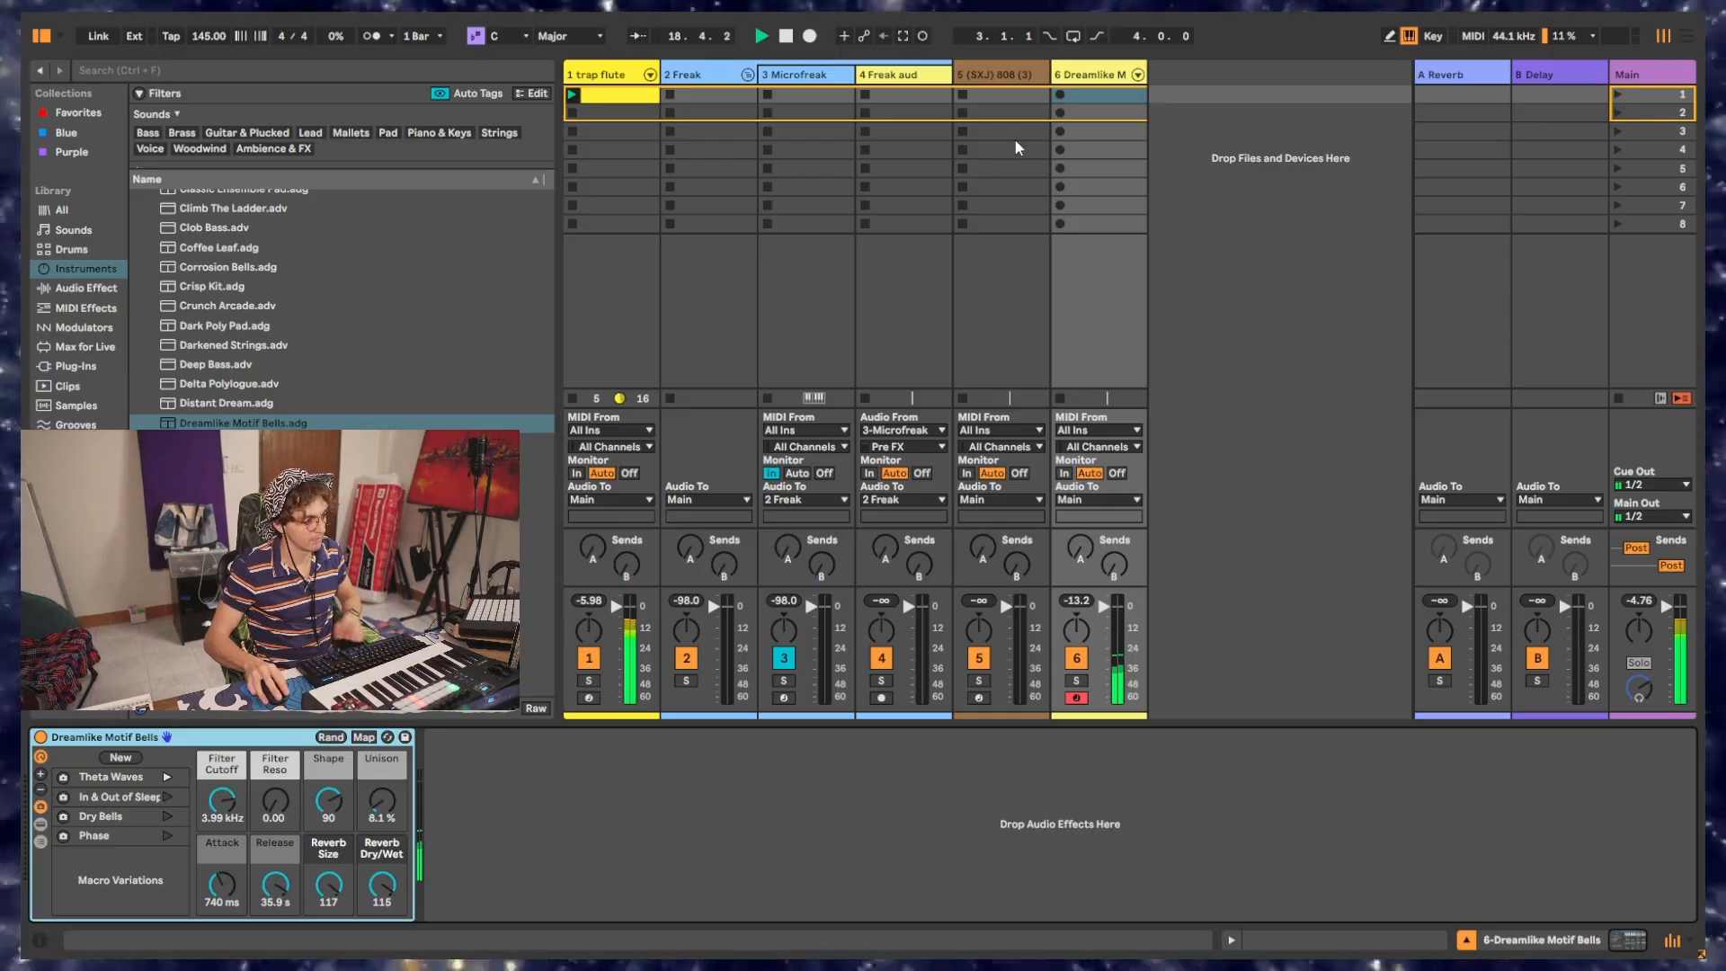
{"action": "left_click", "coordinate": [903, 36]}
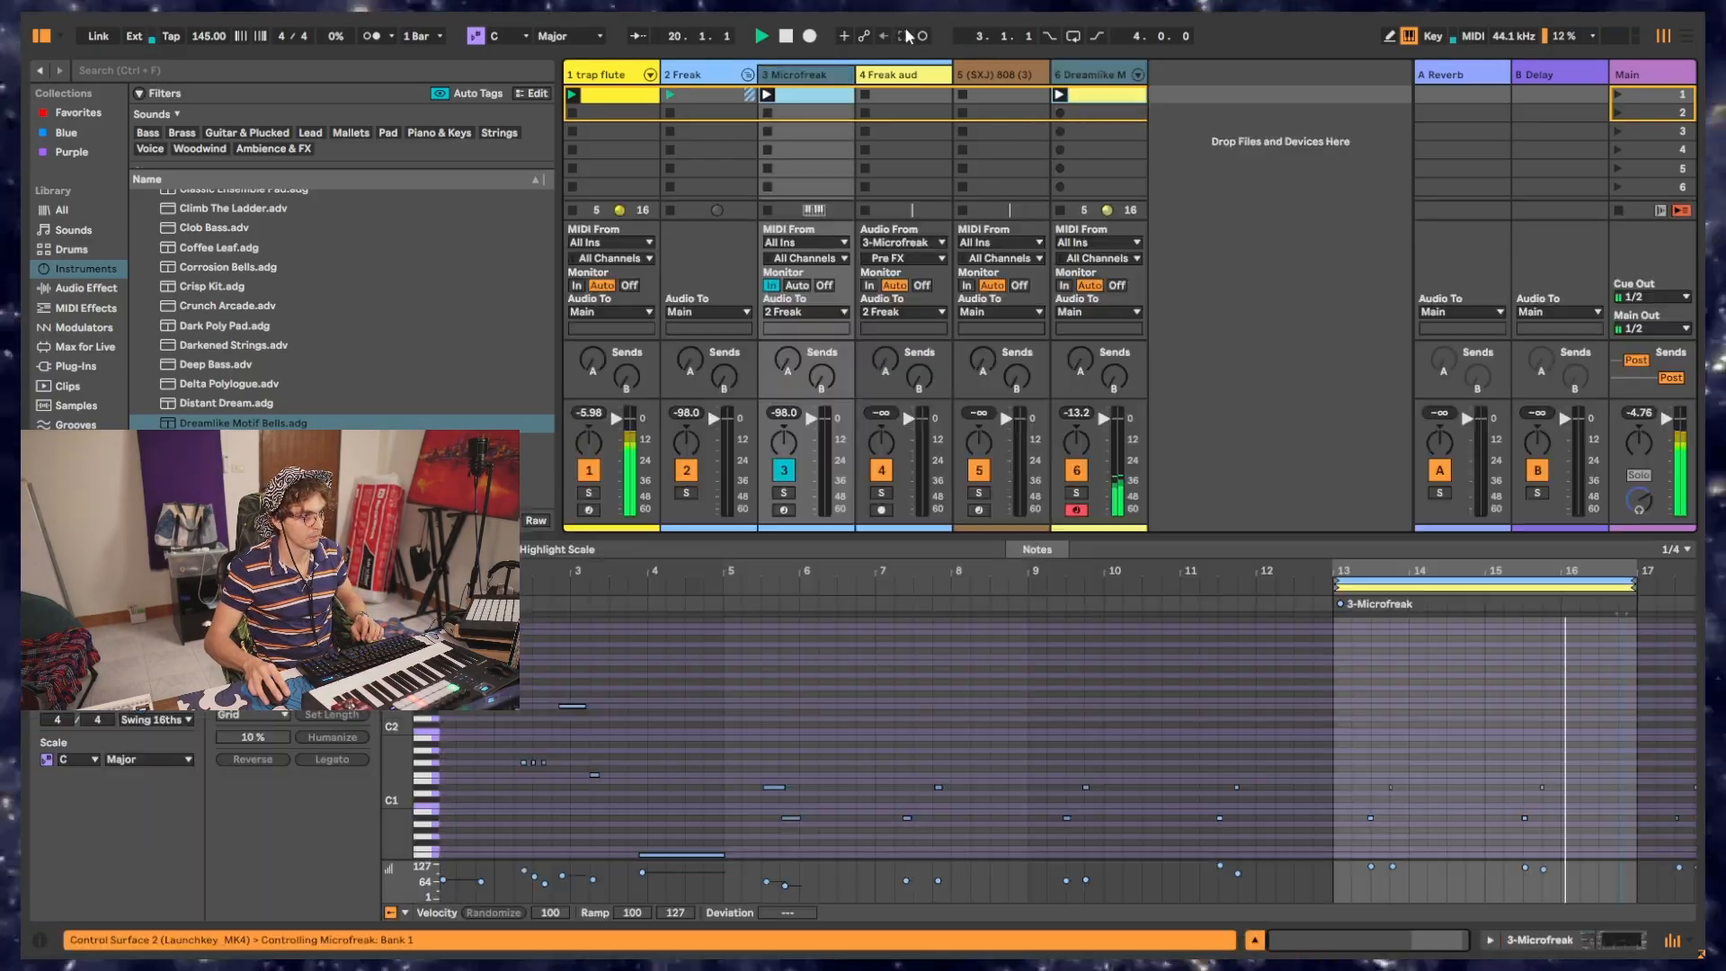
{"action": "left_click", "coordinate": [814, 98]}
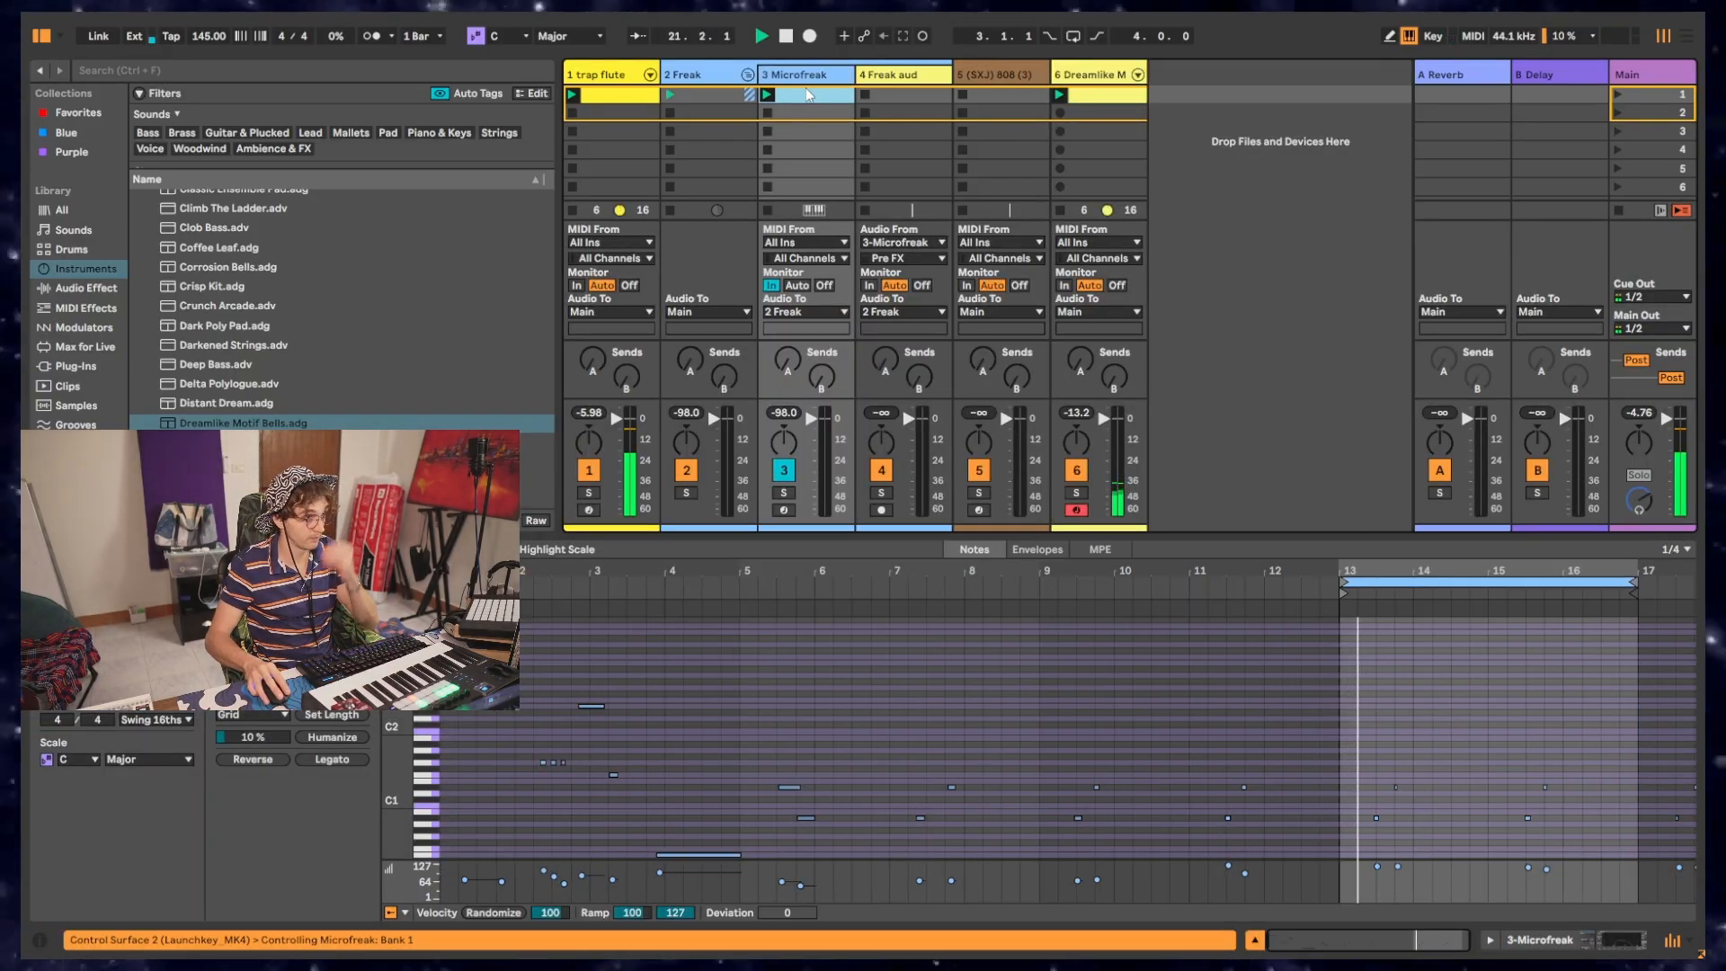
{"action": "key", "text": "Delete"}
Step: Set the Dreamlike Motif Bells clip's loop from bar 5 to bar 18 and crop the clip to that range
{"action": "left_click", "coordinate": [1101, 96]}
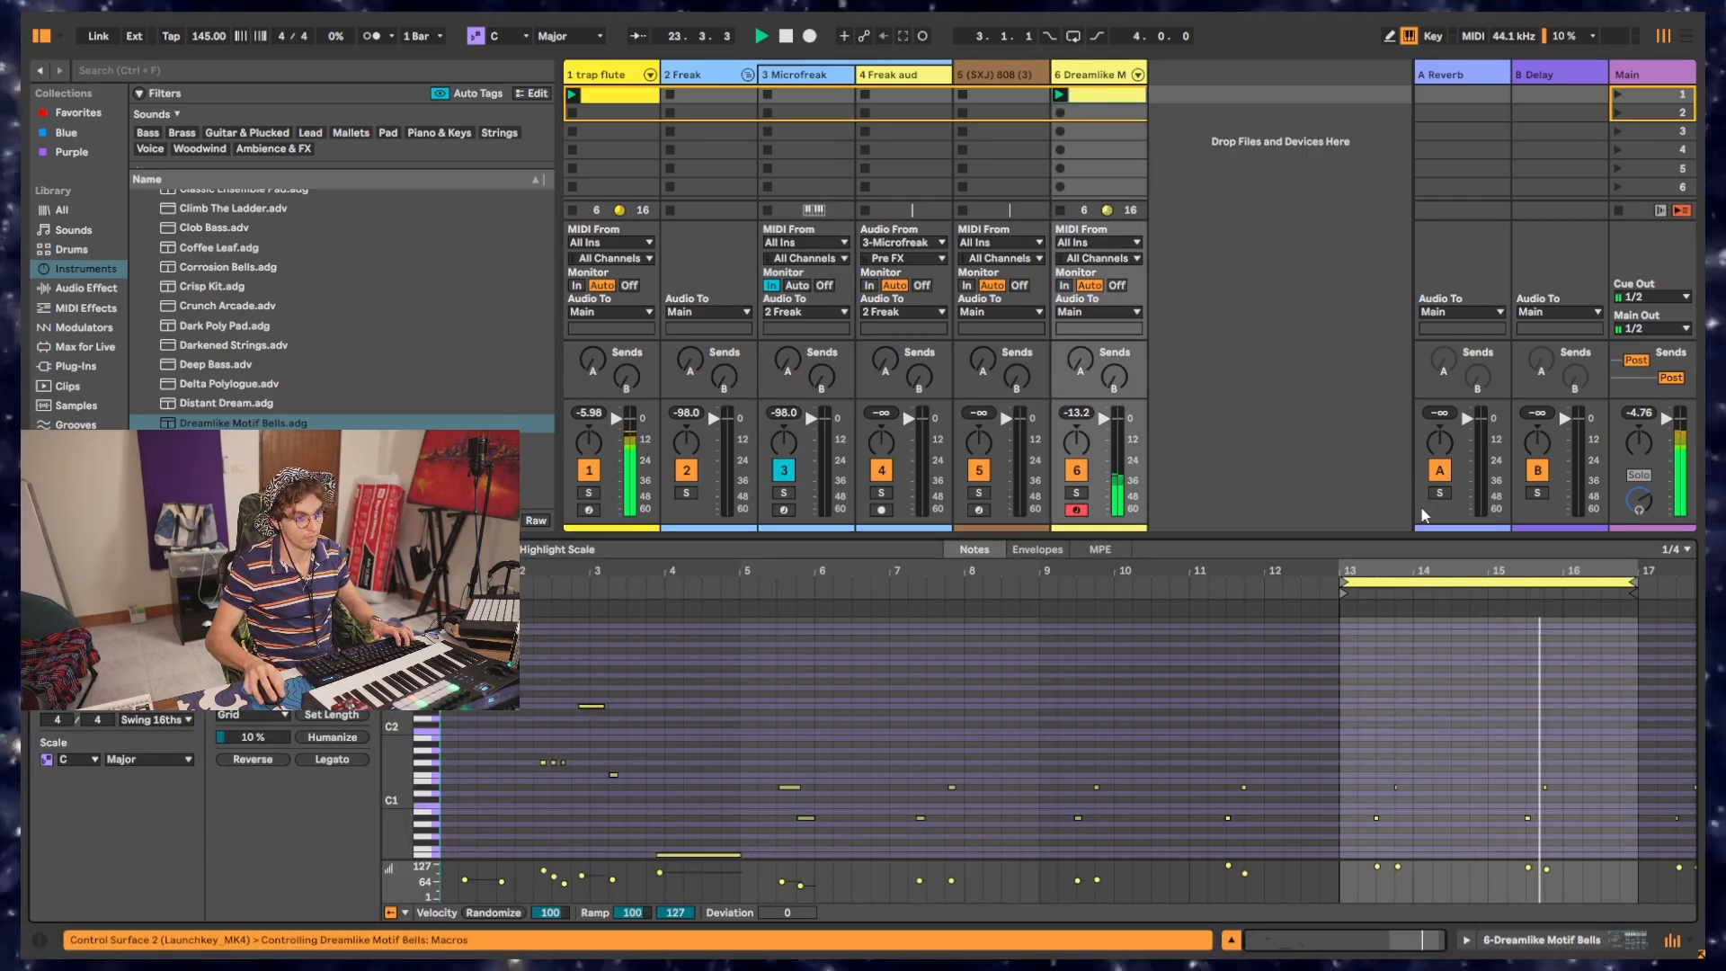
{"action": "left_click_drag", "start_coordinate": [1346, 578], "coordinate": [740, 581]}
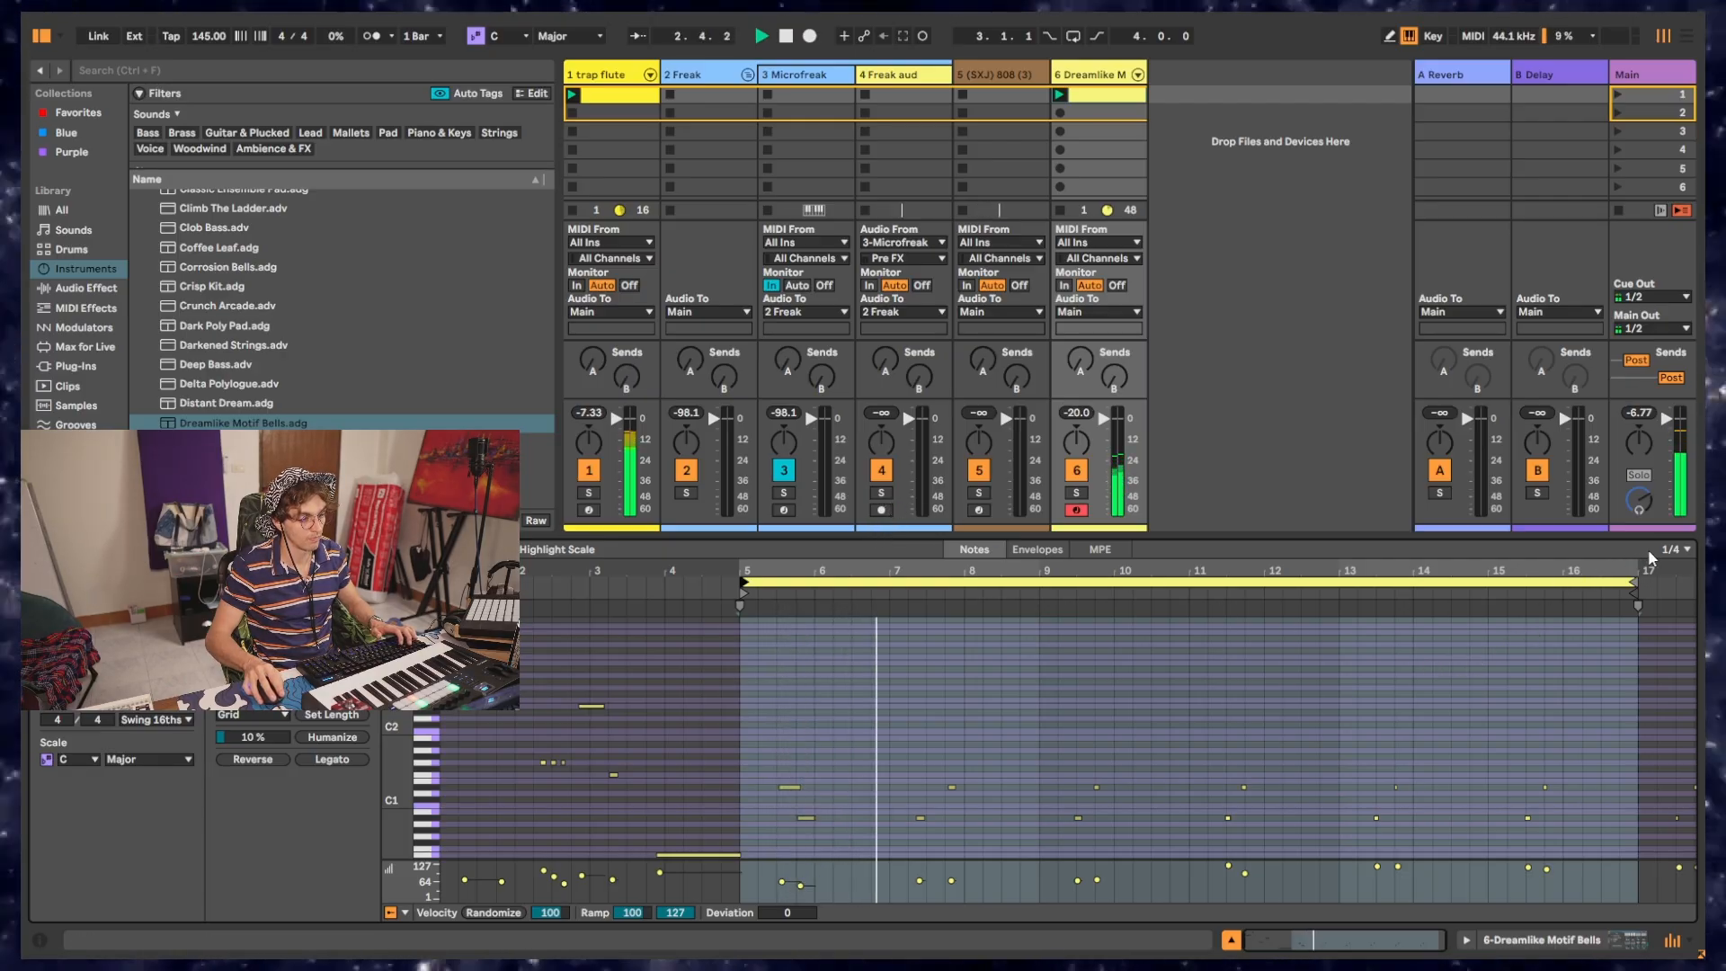
{"action": "mouse_move", "coordinate": [1633, 582]}
{"action": "left_mouse_down"}
{"action": "mouse_move", "coordinate": [1673, 589]}
{"action": "mouse_move", "coordinate": [1600, 585]}
{"action": "left_mouse_up"}
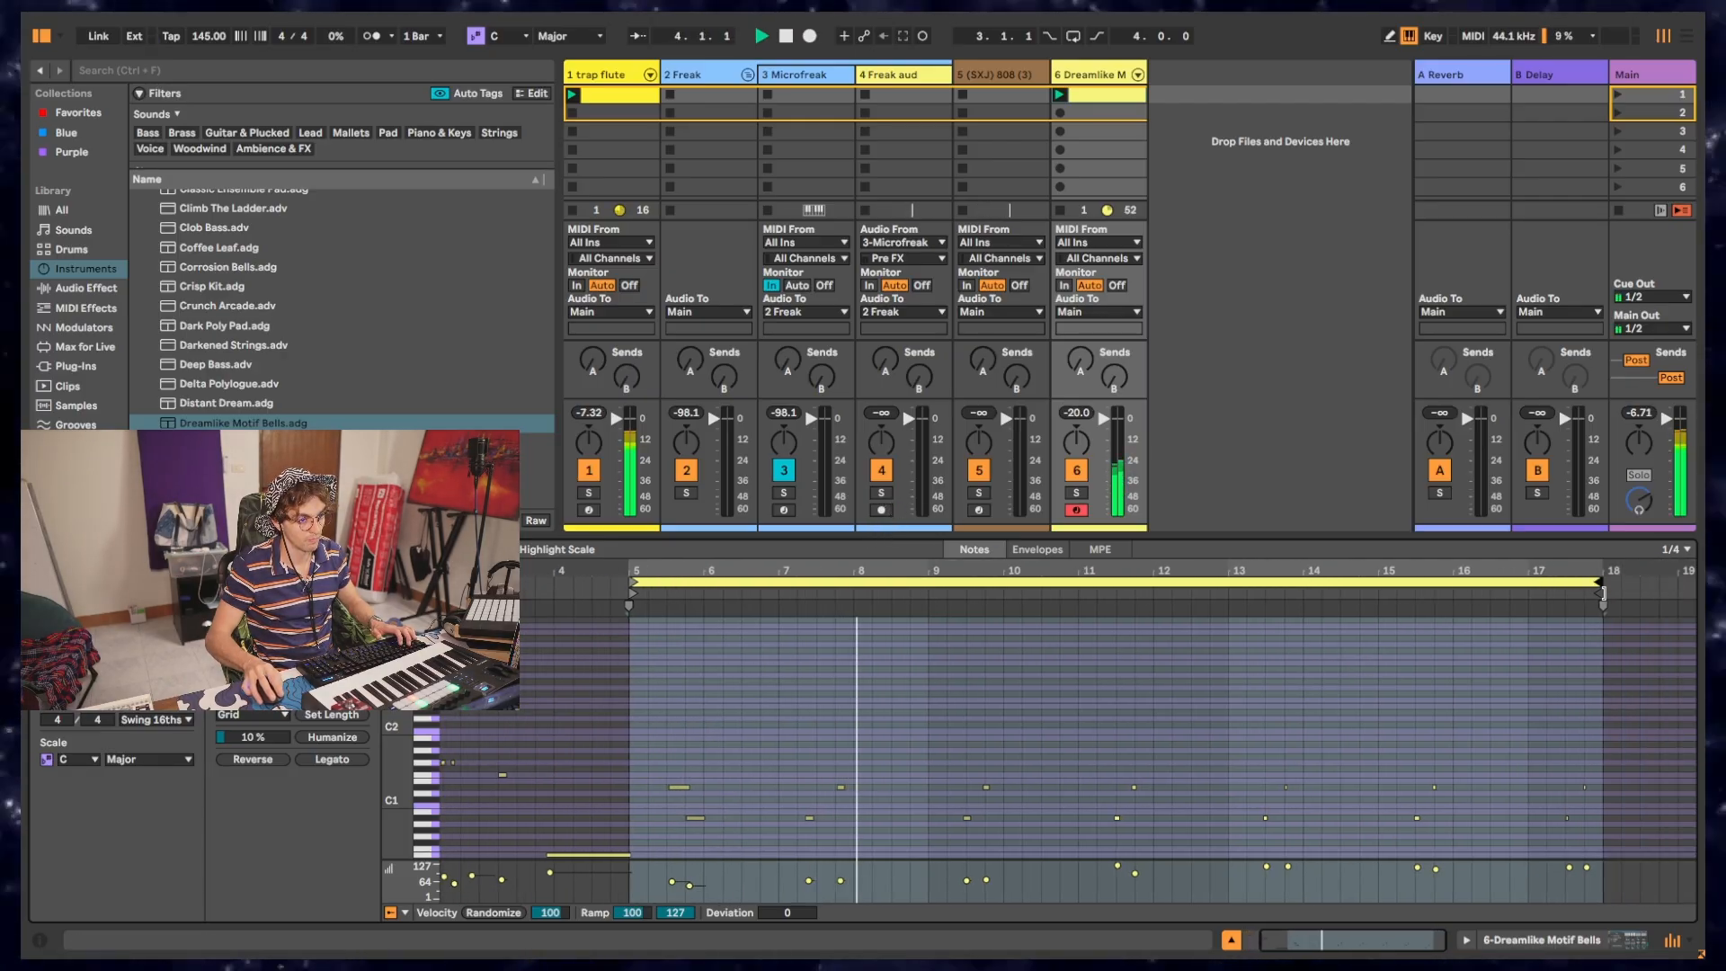
{"action": "right_click", "coordinate": [1486, 585]}
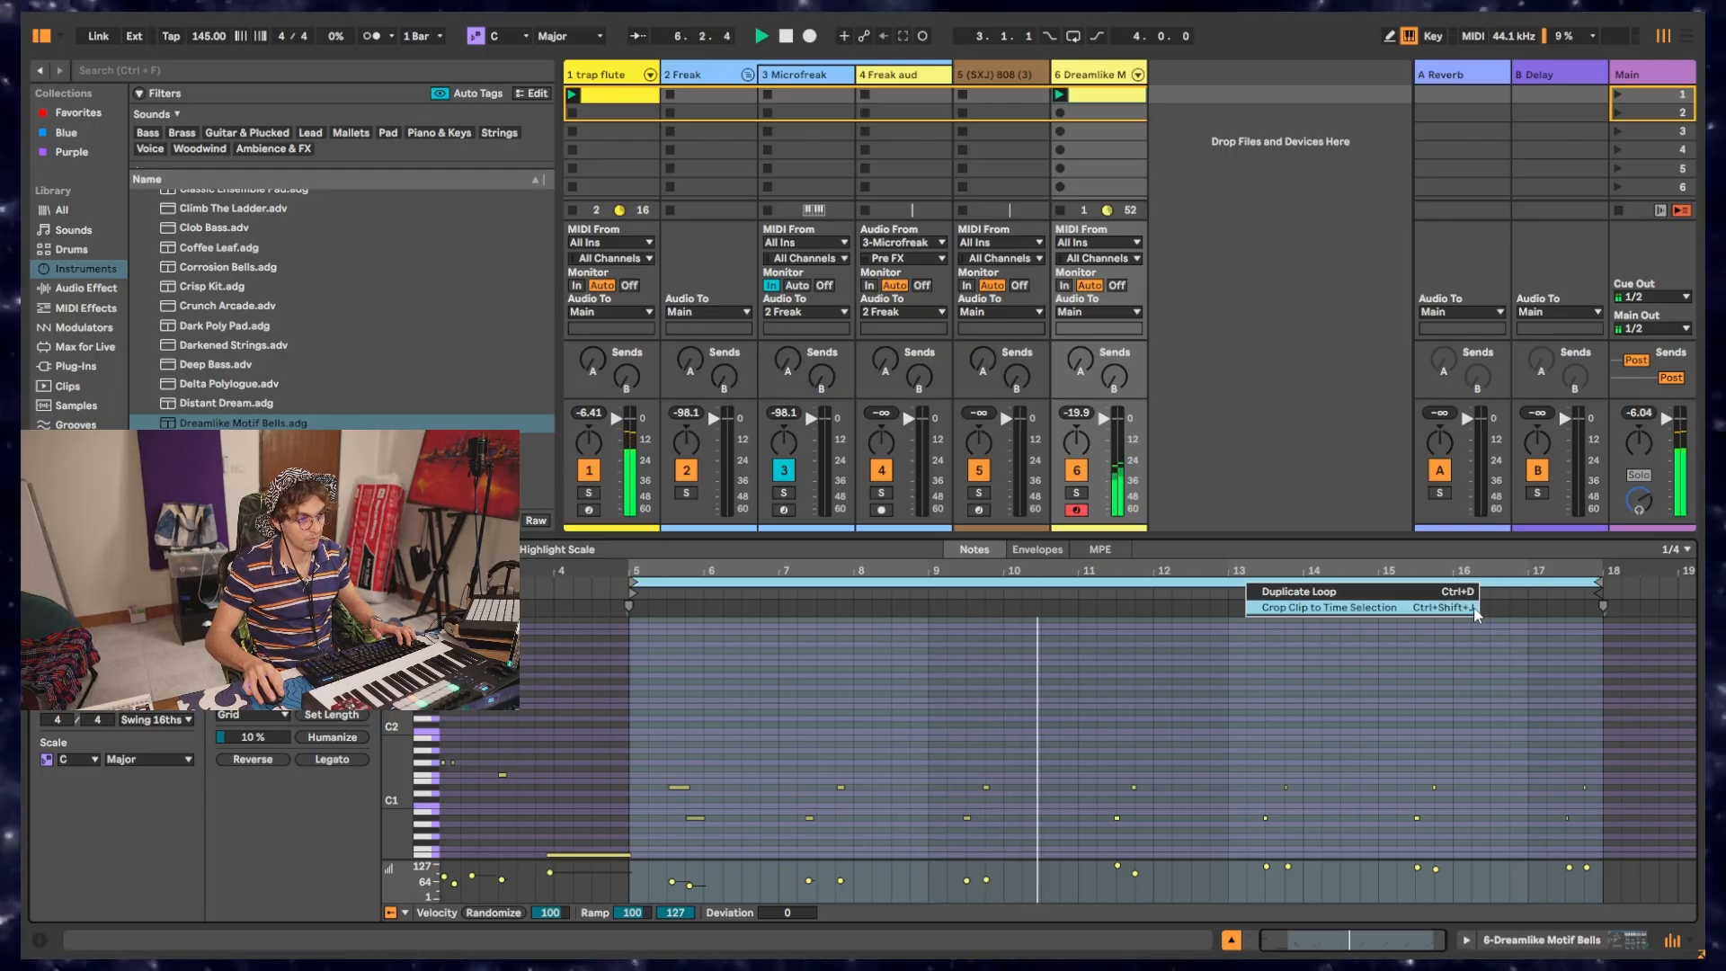
{"action": "left_click", "coordinate": [1497, 604]}
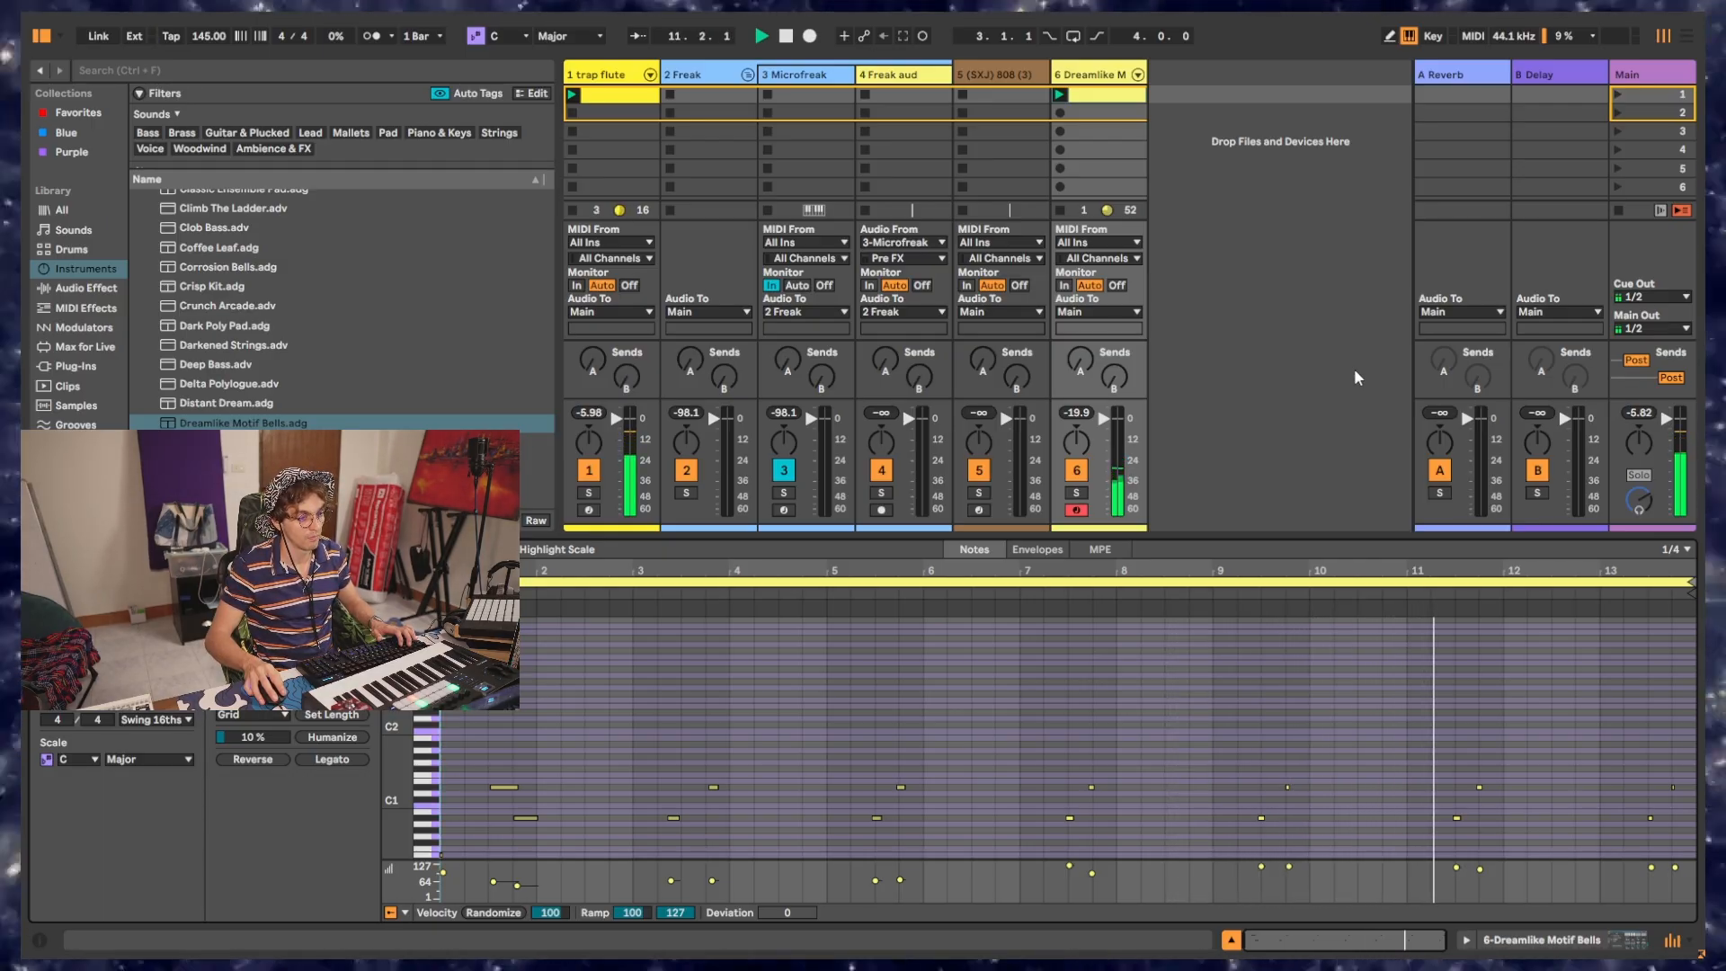
Step: Audition the Meld presets Balkan Kid, Bassic and Beard Comb, and load Beard Comb onto a new MIDI track
{"action": "scroll", "coordinate": [322, 342], "scroll_direction": "down", "scroll_amount": 5}
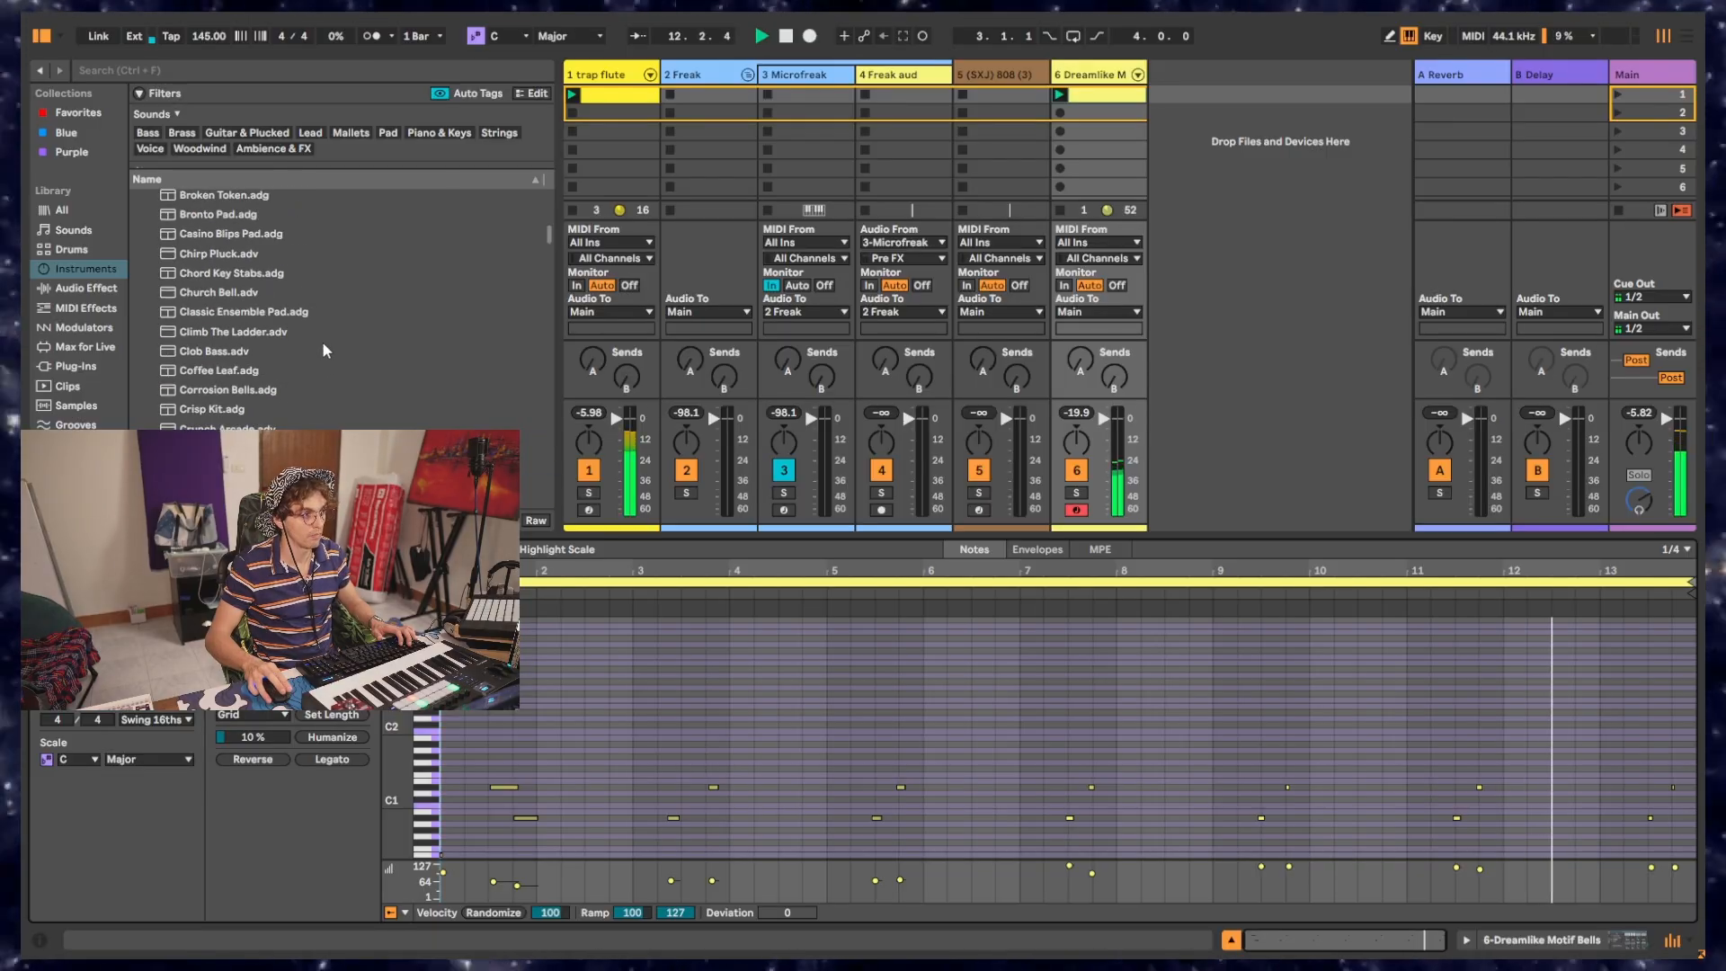
{"action": "scroll", "coordinate": [311, 360], "scroll_direction": "up", "scroll_amount": 15}
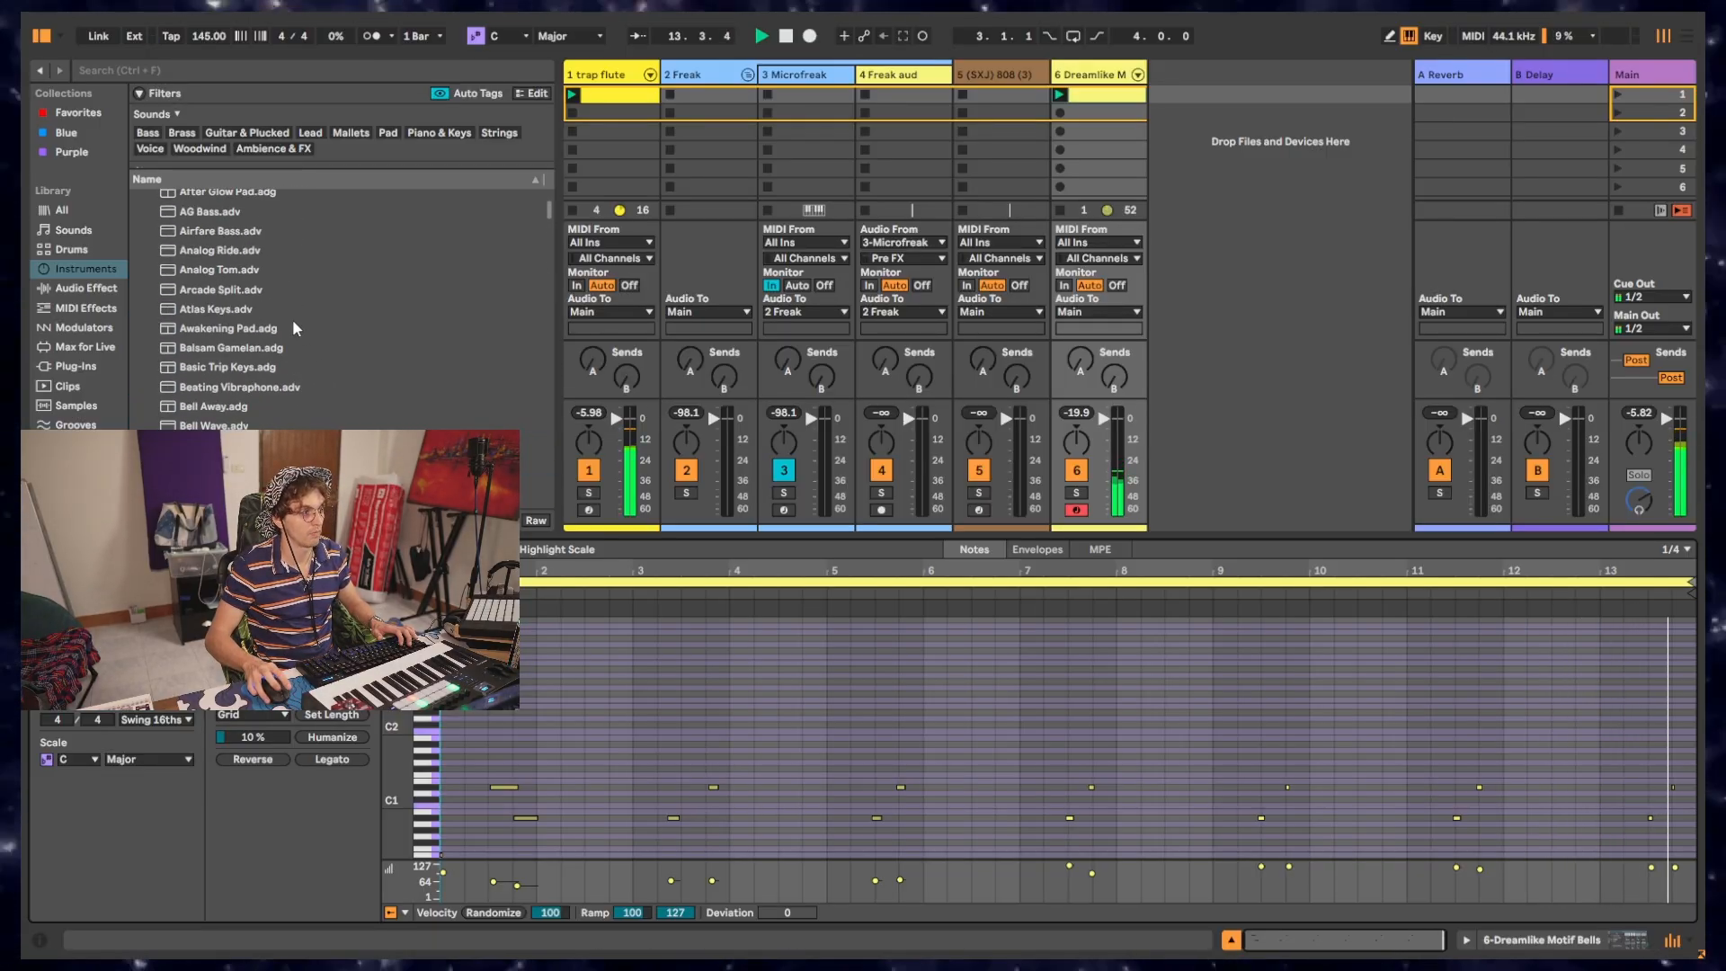
{"action": "left_click", "coordinate": [139, 237]}
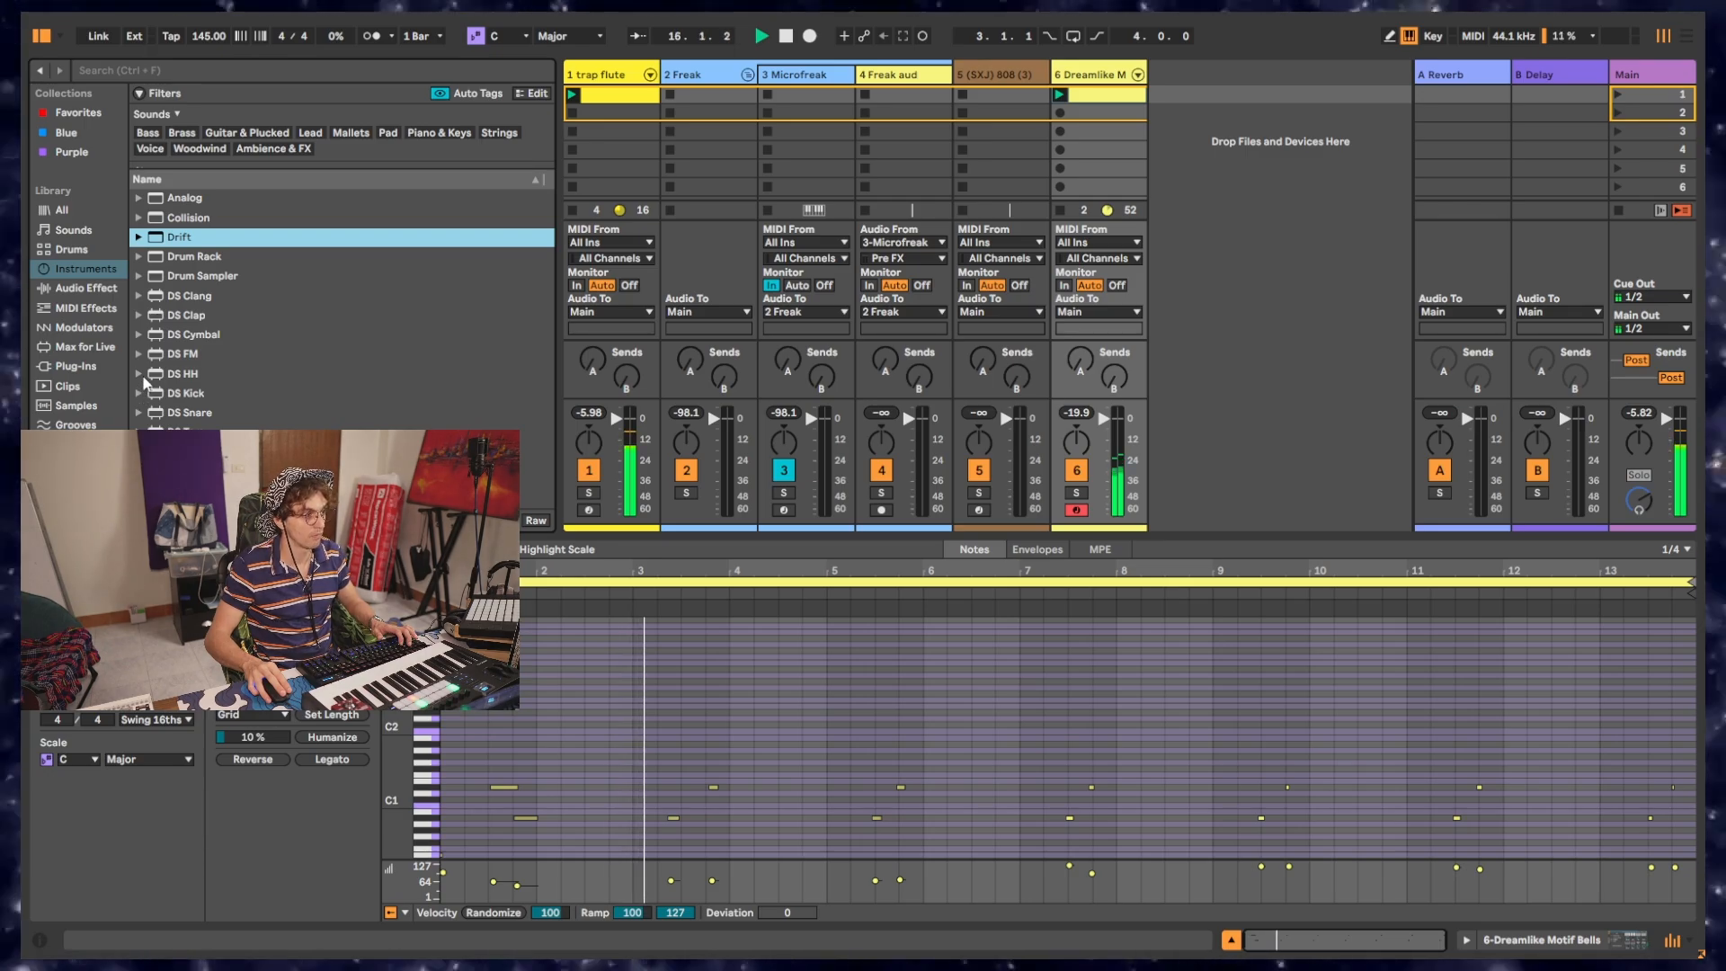
{"action": "scroll", "coordinate": [152, 377], "scroll_direction": "down", "scroll_amount": 5}
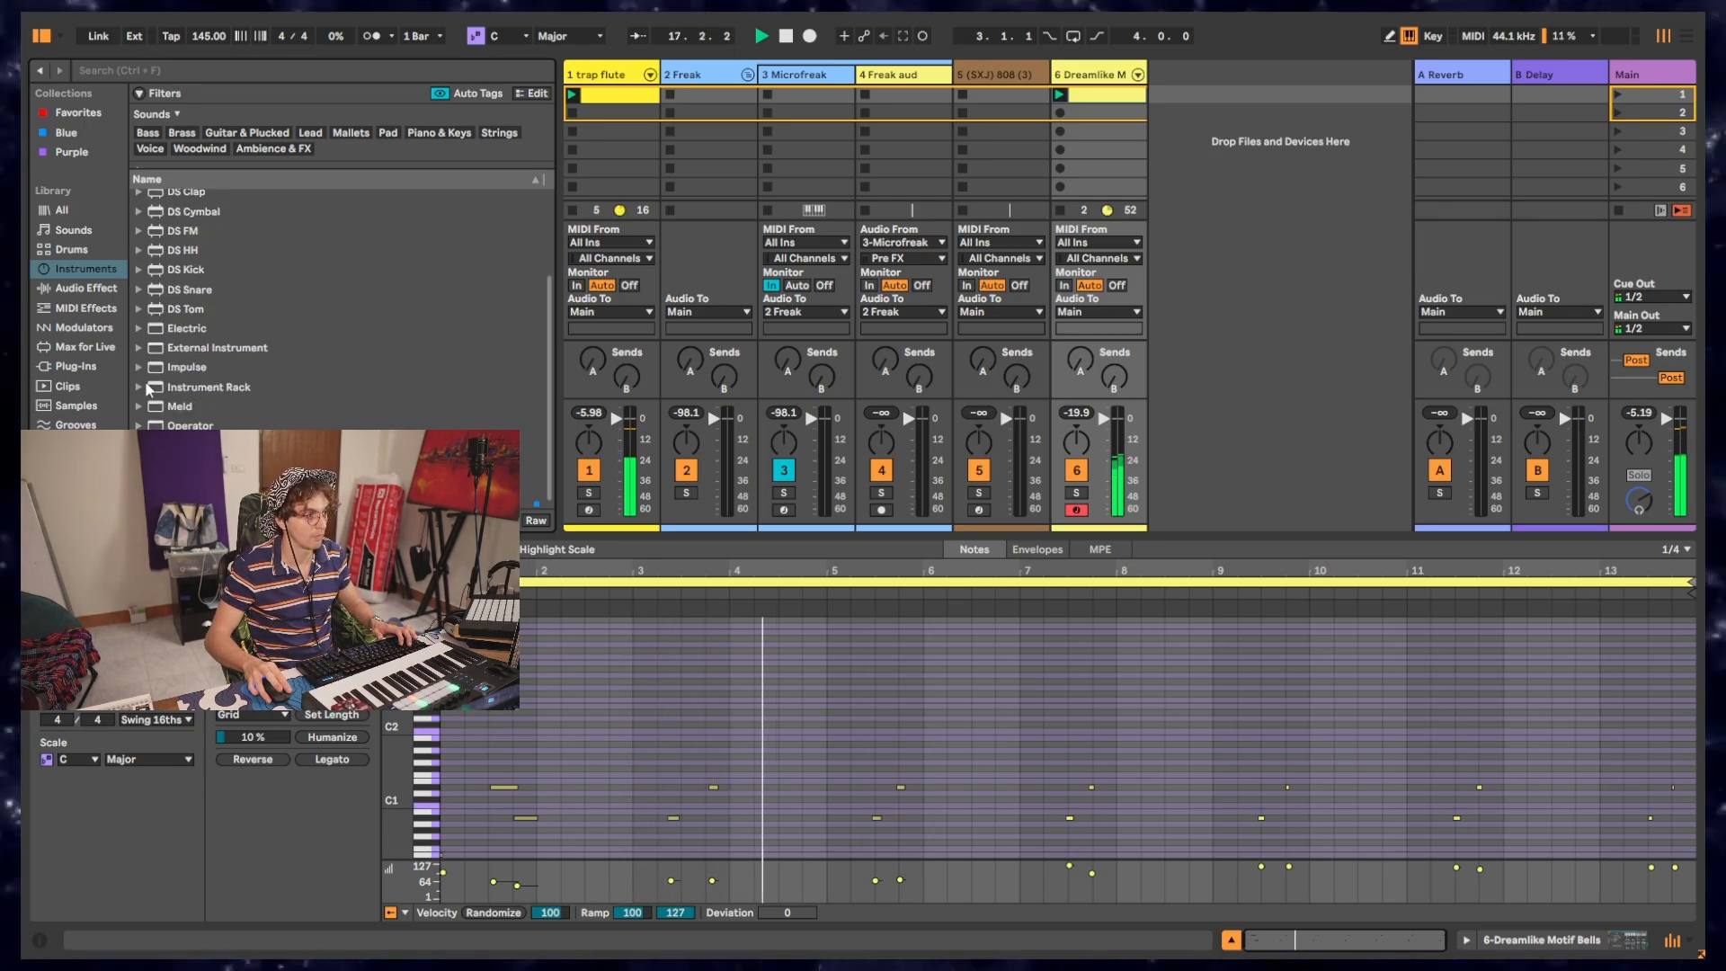
{"action": "left_click", "coordinate": [159, 410]}
{"action": "scroll", "coordinate": [171, 420], "scroll_direction": "down", "scroll_amount": 3}
{"action": "left_click", "coordinate": [222, 423]}
{"action": "scroll", "coordinate": [223, 426], "scroll_direction": "down", "scroll_amount": 3}
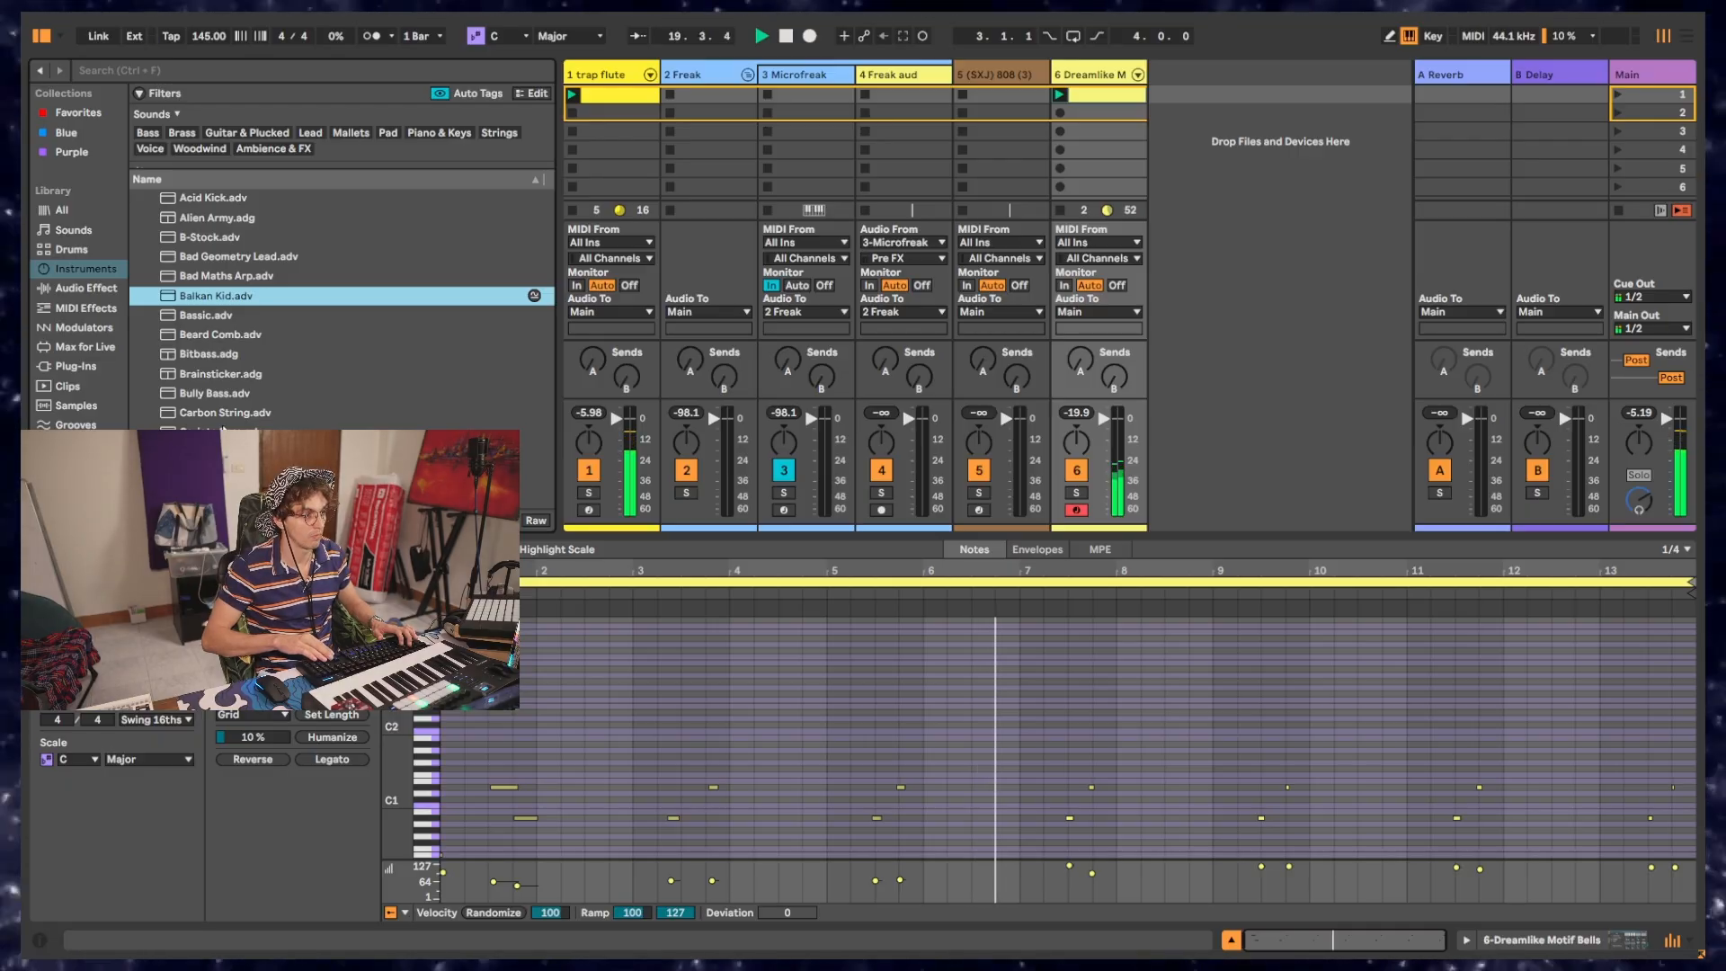
{"action": "key", "text": "Down"}
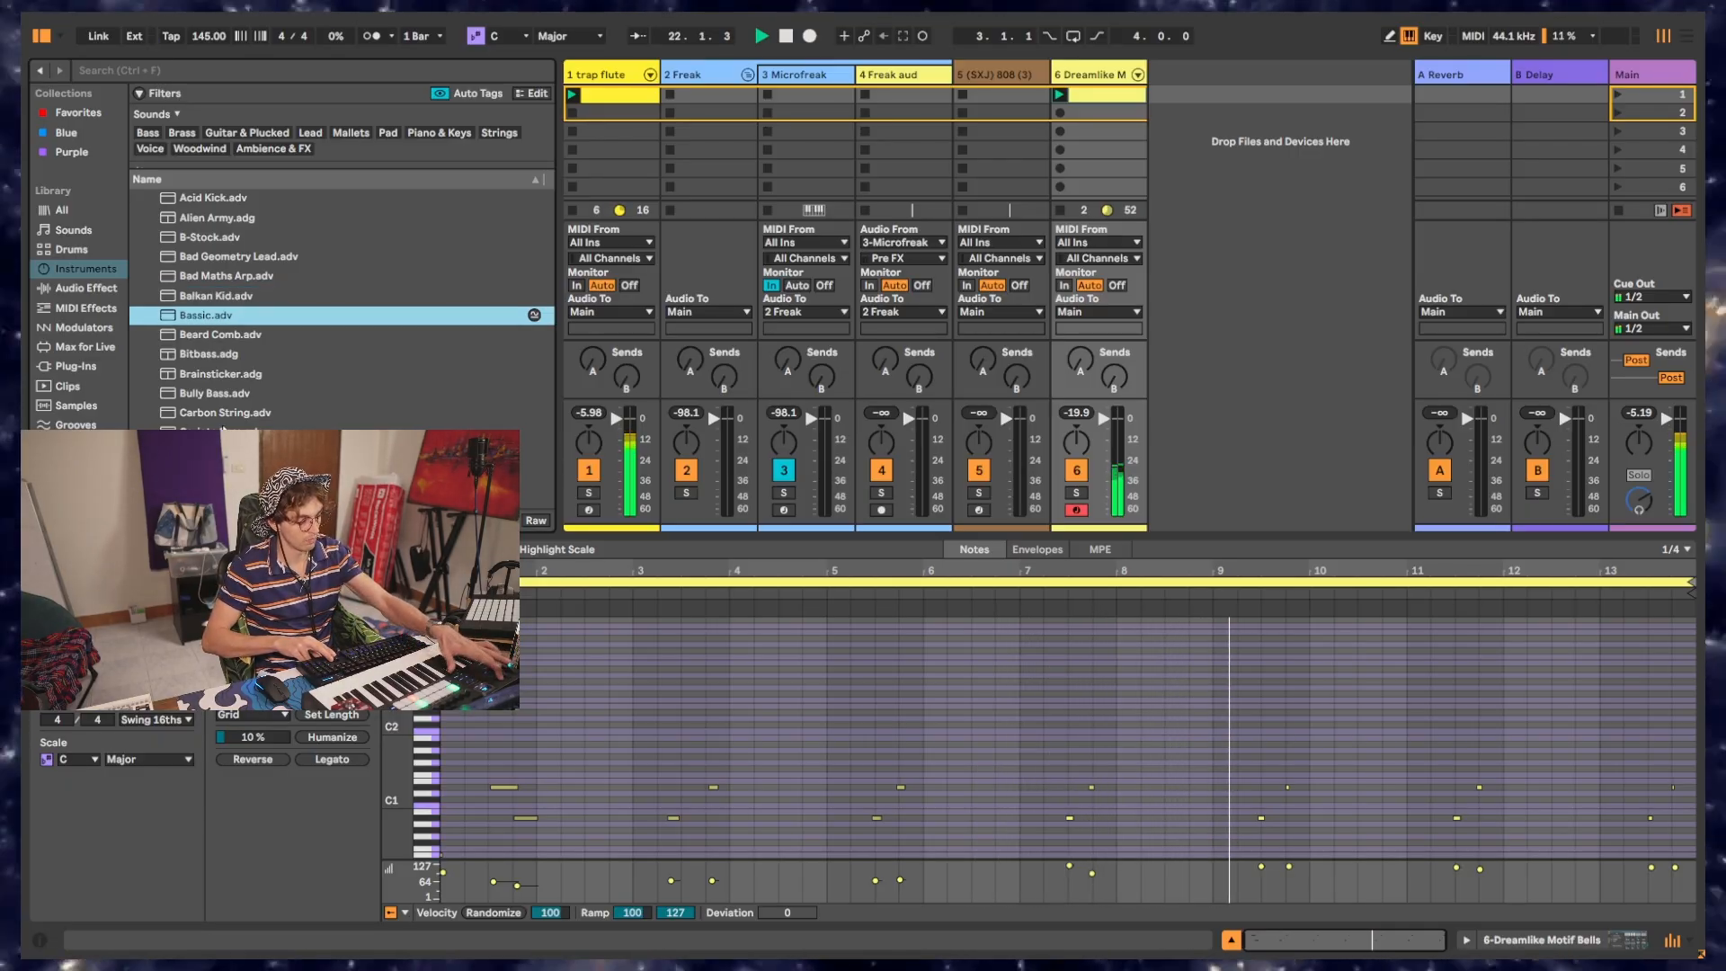
{"action": "key", "text": "Up"}
{"action": "key", "text": "Down"}
{"action": "key", "text": "Down"}
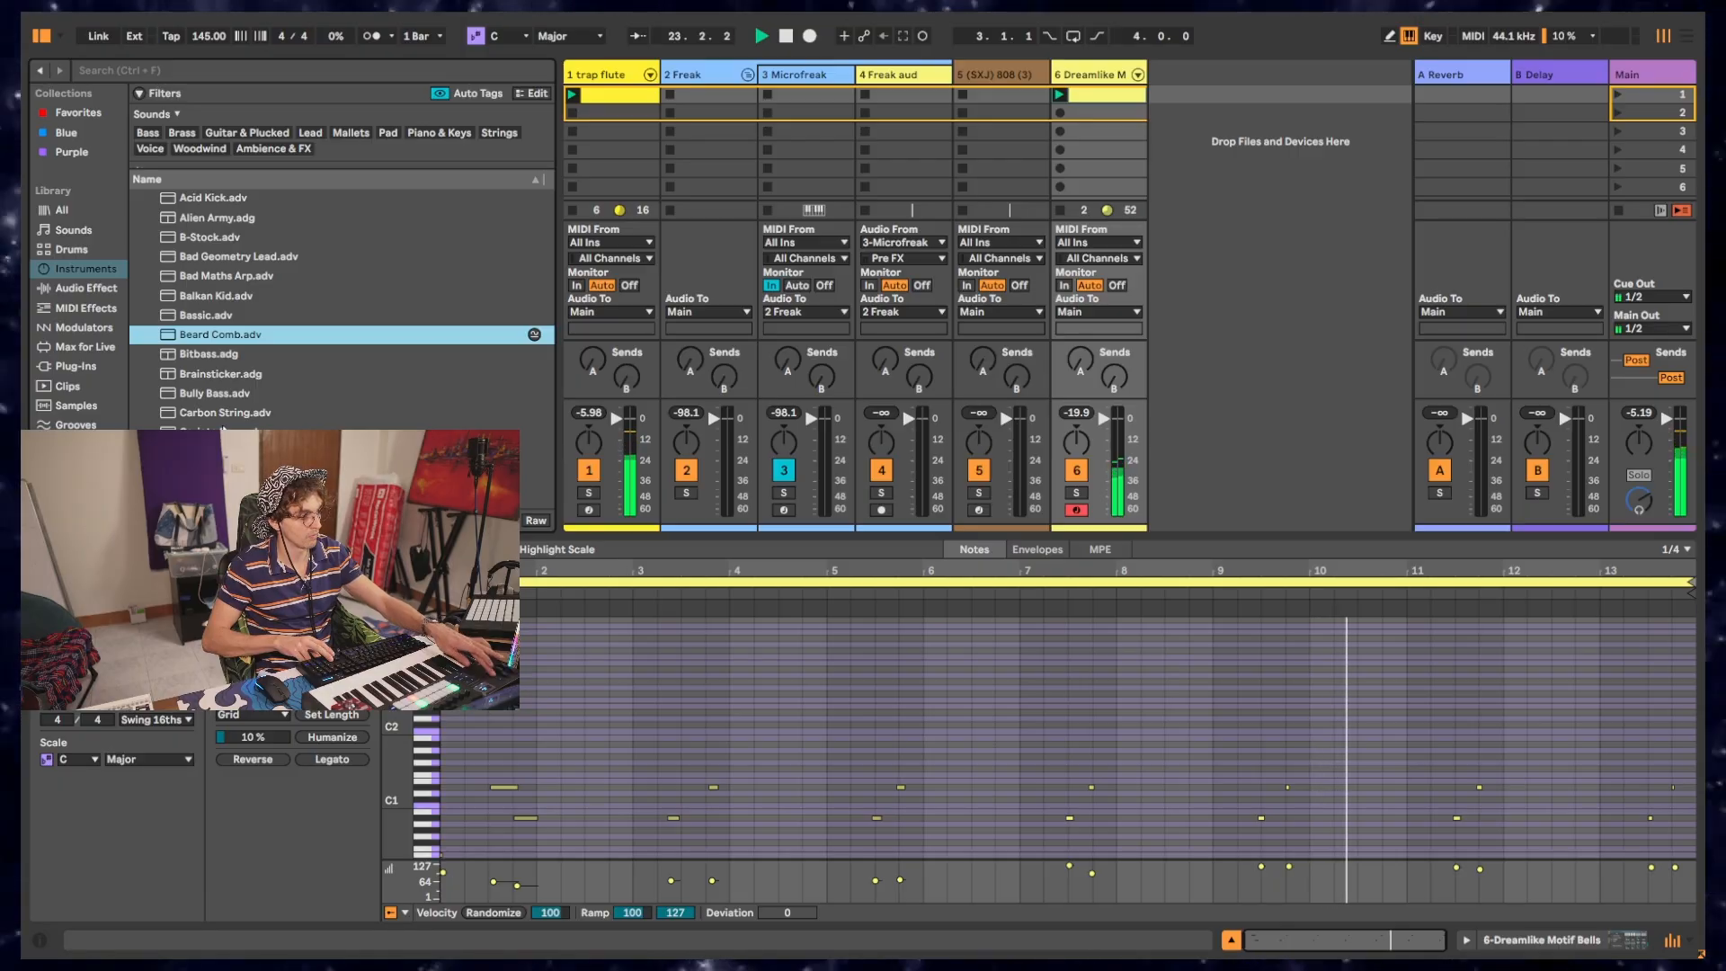
{"action": "left_click_drag", "start_coordinate": [252, 335], "coordinate": [1216, 221]}
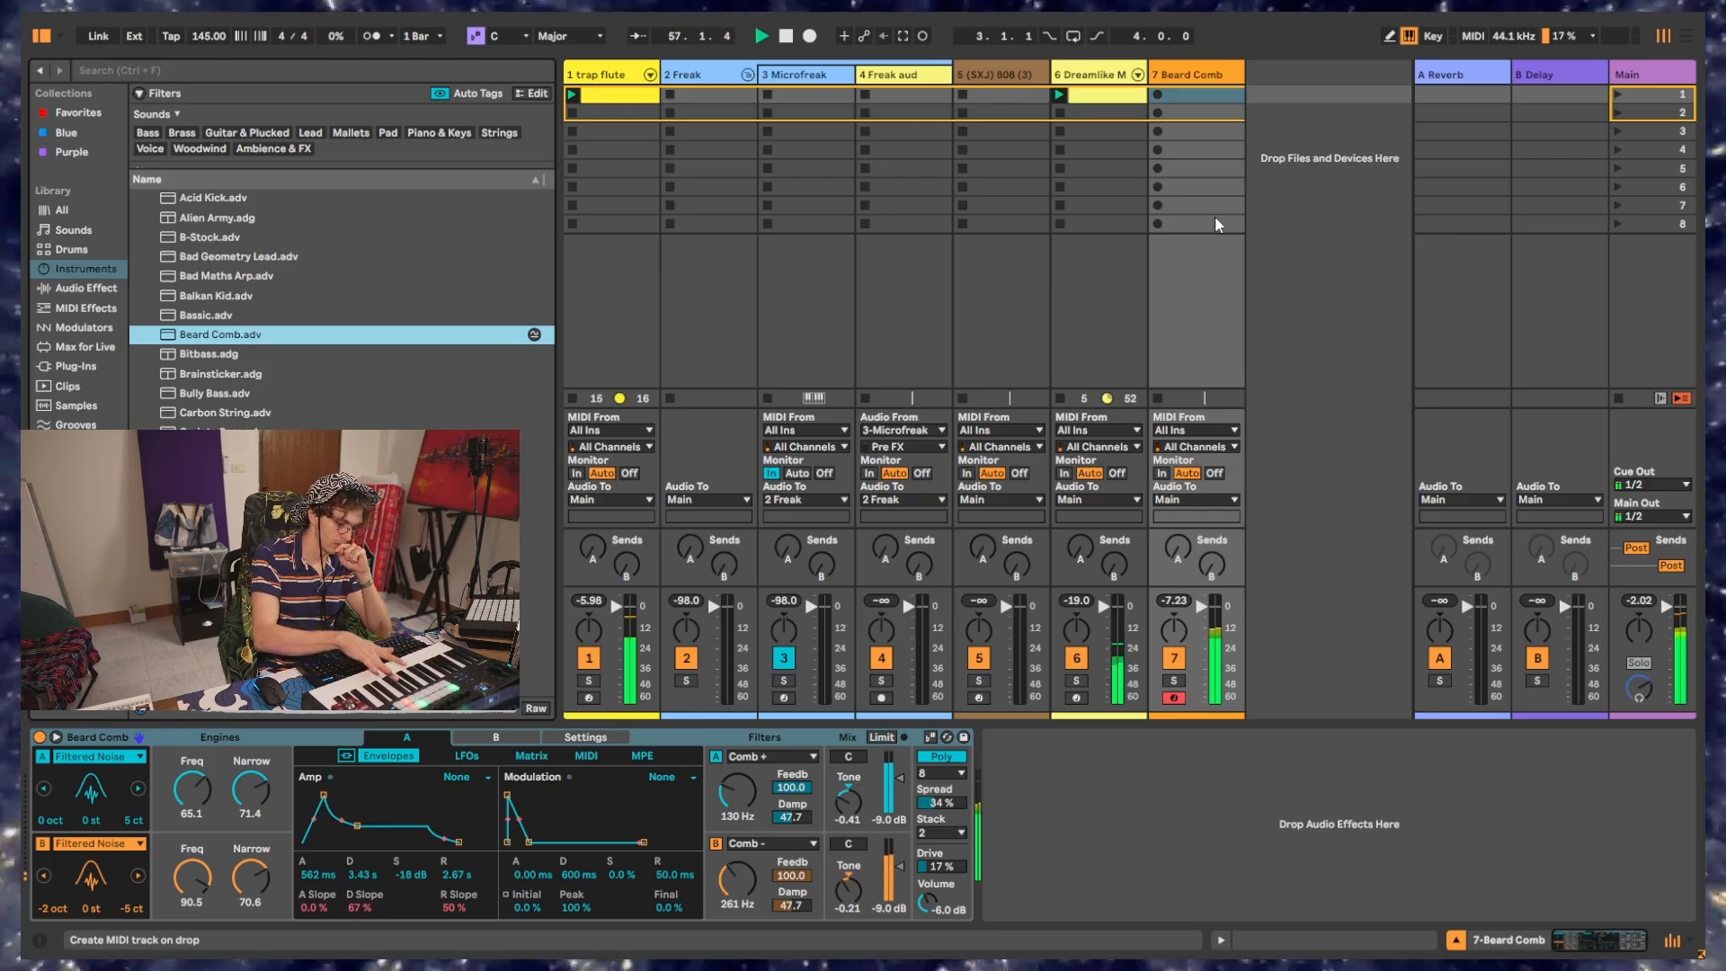
Step: Capture the played part as a clip on the Beard Comb track, remove the extra Microfreak clip and restart playback
{"action": "left_click", "coordinate": [1187, 90]}
{"action": "left_click", "coordinate": [902, 37]}
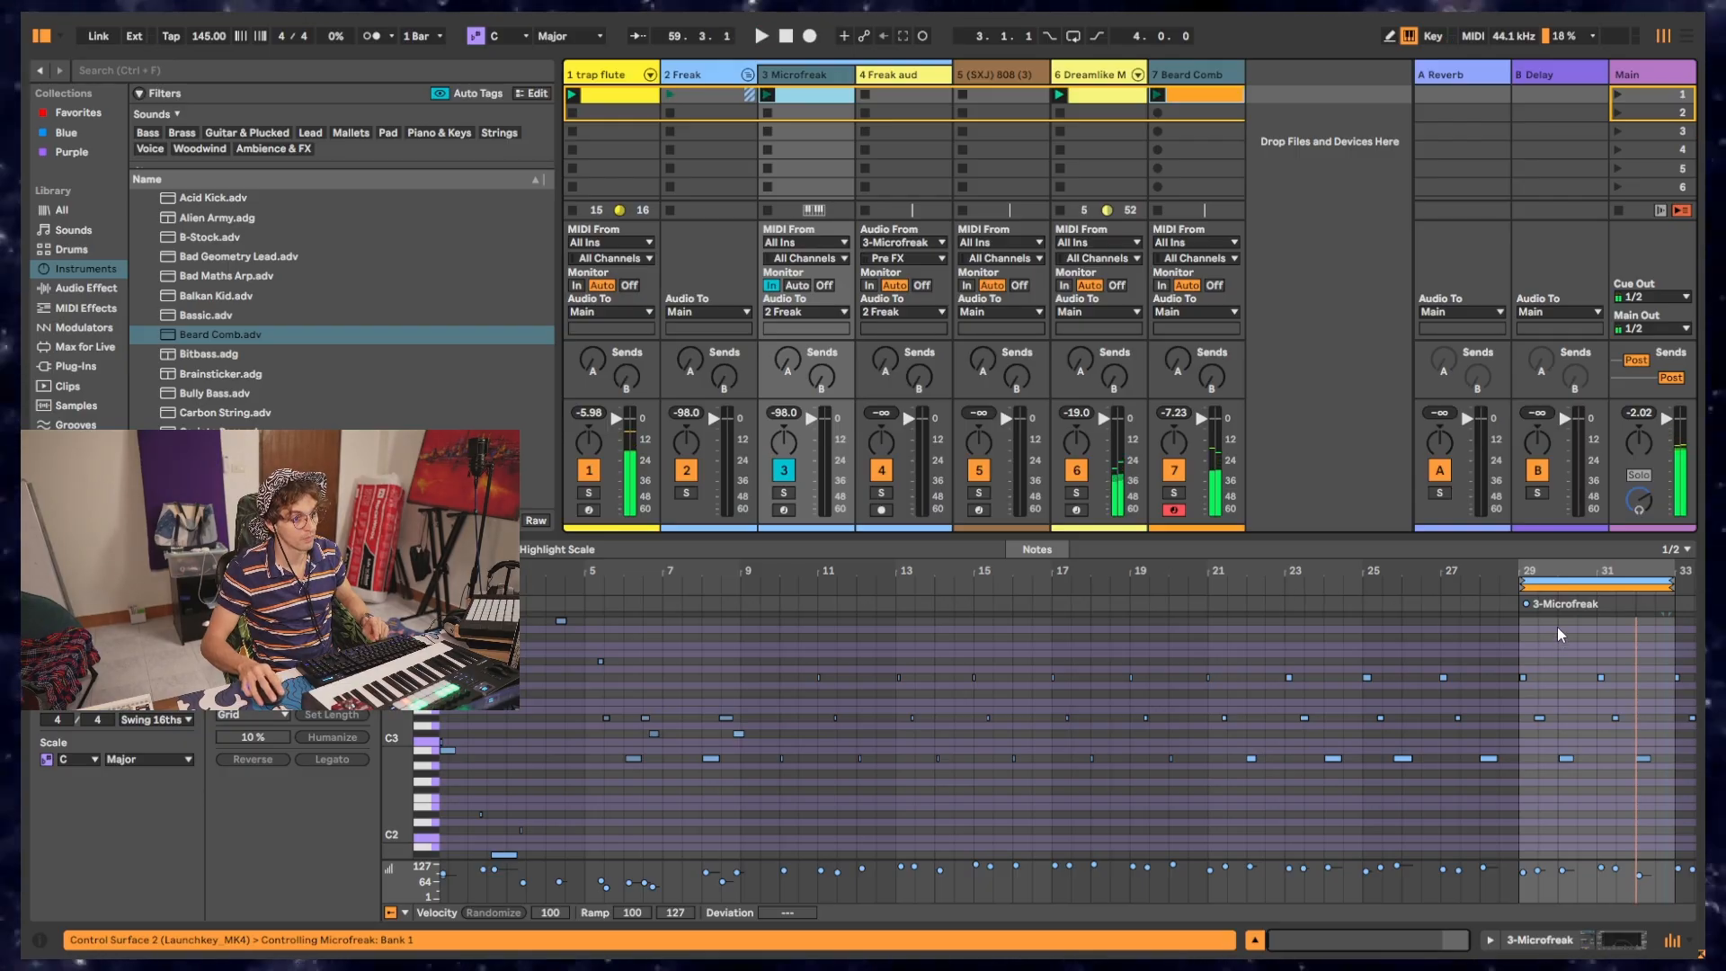
{"action": "key", "text": "space"}
{"action": "key", "text": "space"}
{"action": "left_click", "coordinate": [1211, 121]}
Step: Set the Beard Comb clip's loop from bar 11 to bar 33 and crop the clip to that range
{"action": "left_click", "coordinate": [1205, 90]}
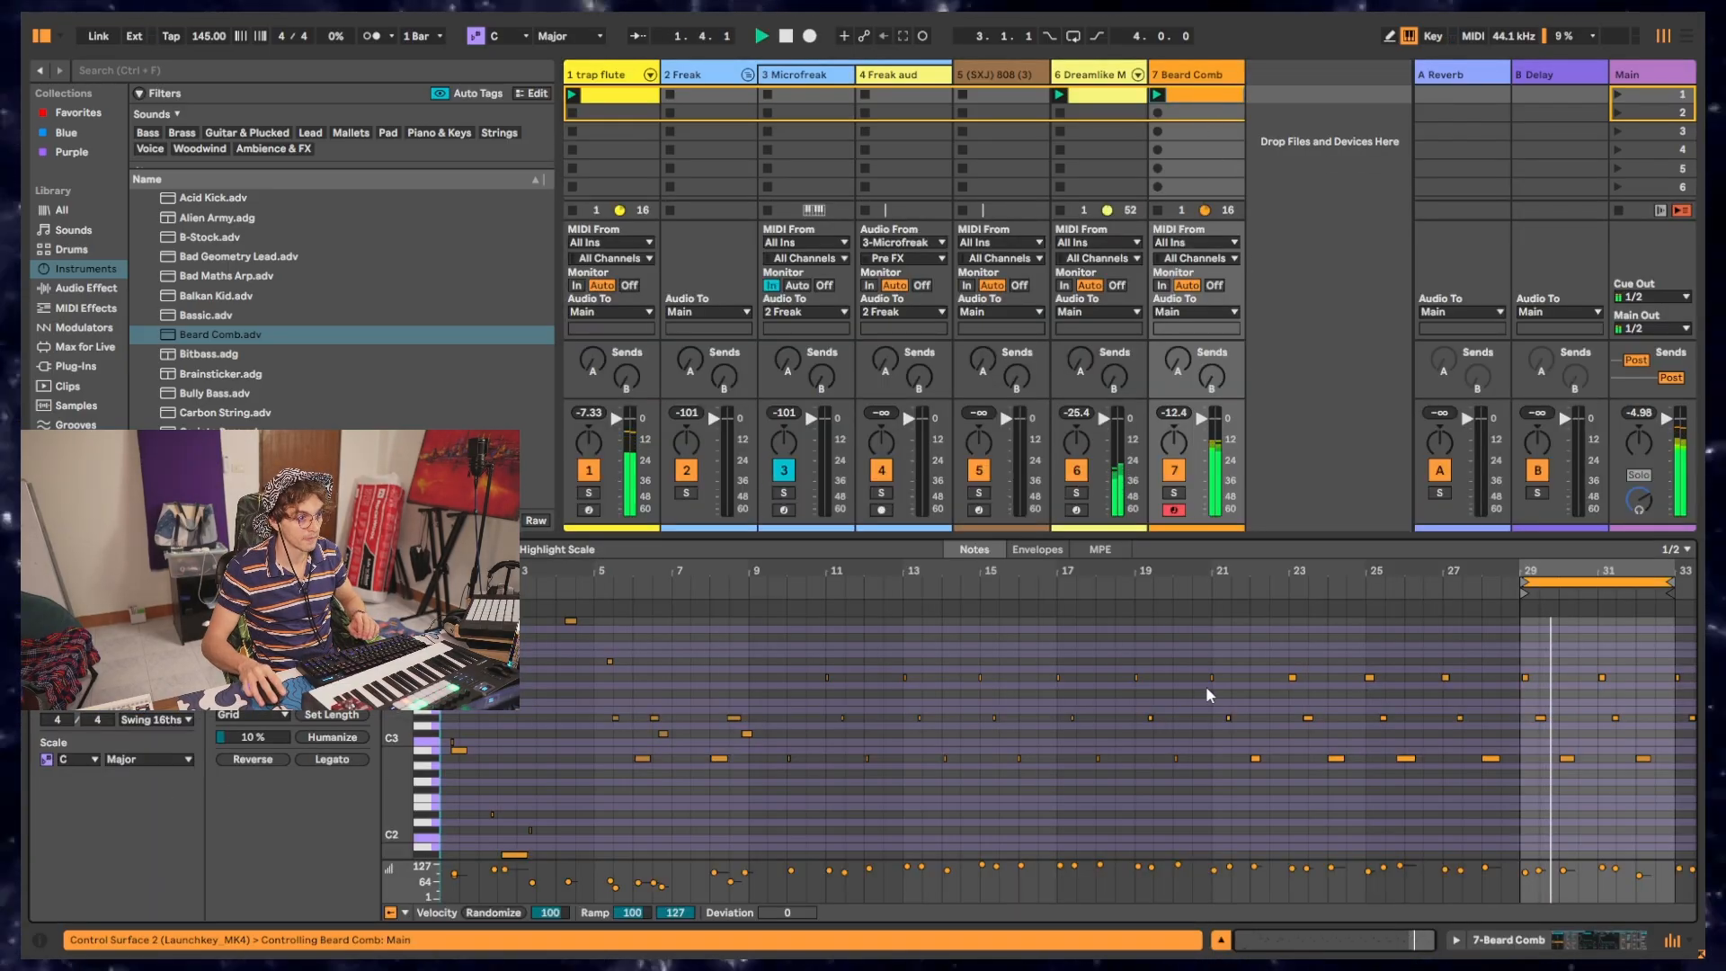
{"action": "left_click_drag", "start_coordinate": [1521, 577], "coordinate": [1216, 576]}
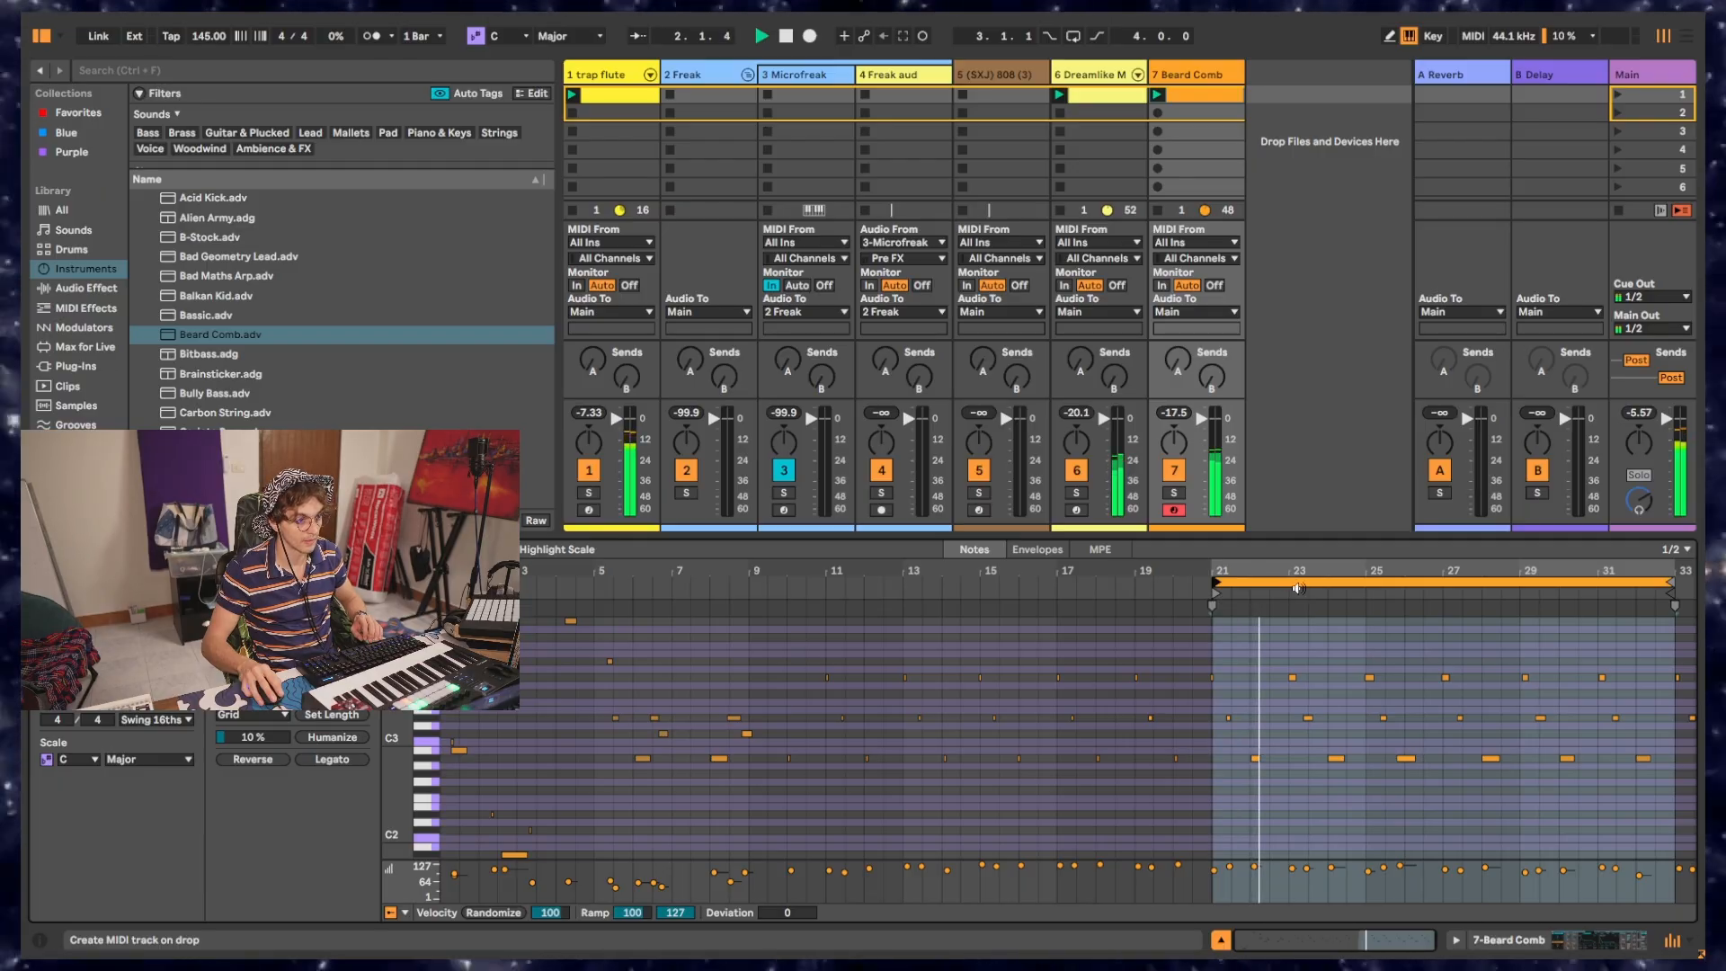
{"action": "key", "text": "space"}
{"action": "mouse_move", "coordinate": [1214, 605]}
{"action": "left_mouse_down"}
{"action": "mouse_move", "coordinate": [810, 606]}
{"action": "mouse_move", "coordinate": [826, 606]}
{"action": "left_mouse_up"}
{"action": "key", "text": "space"}
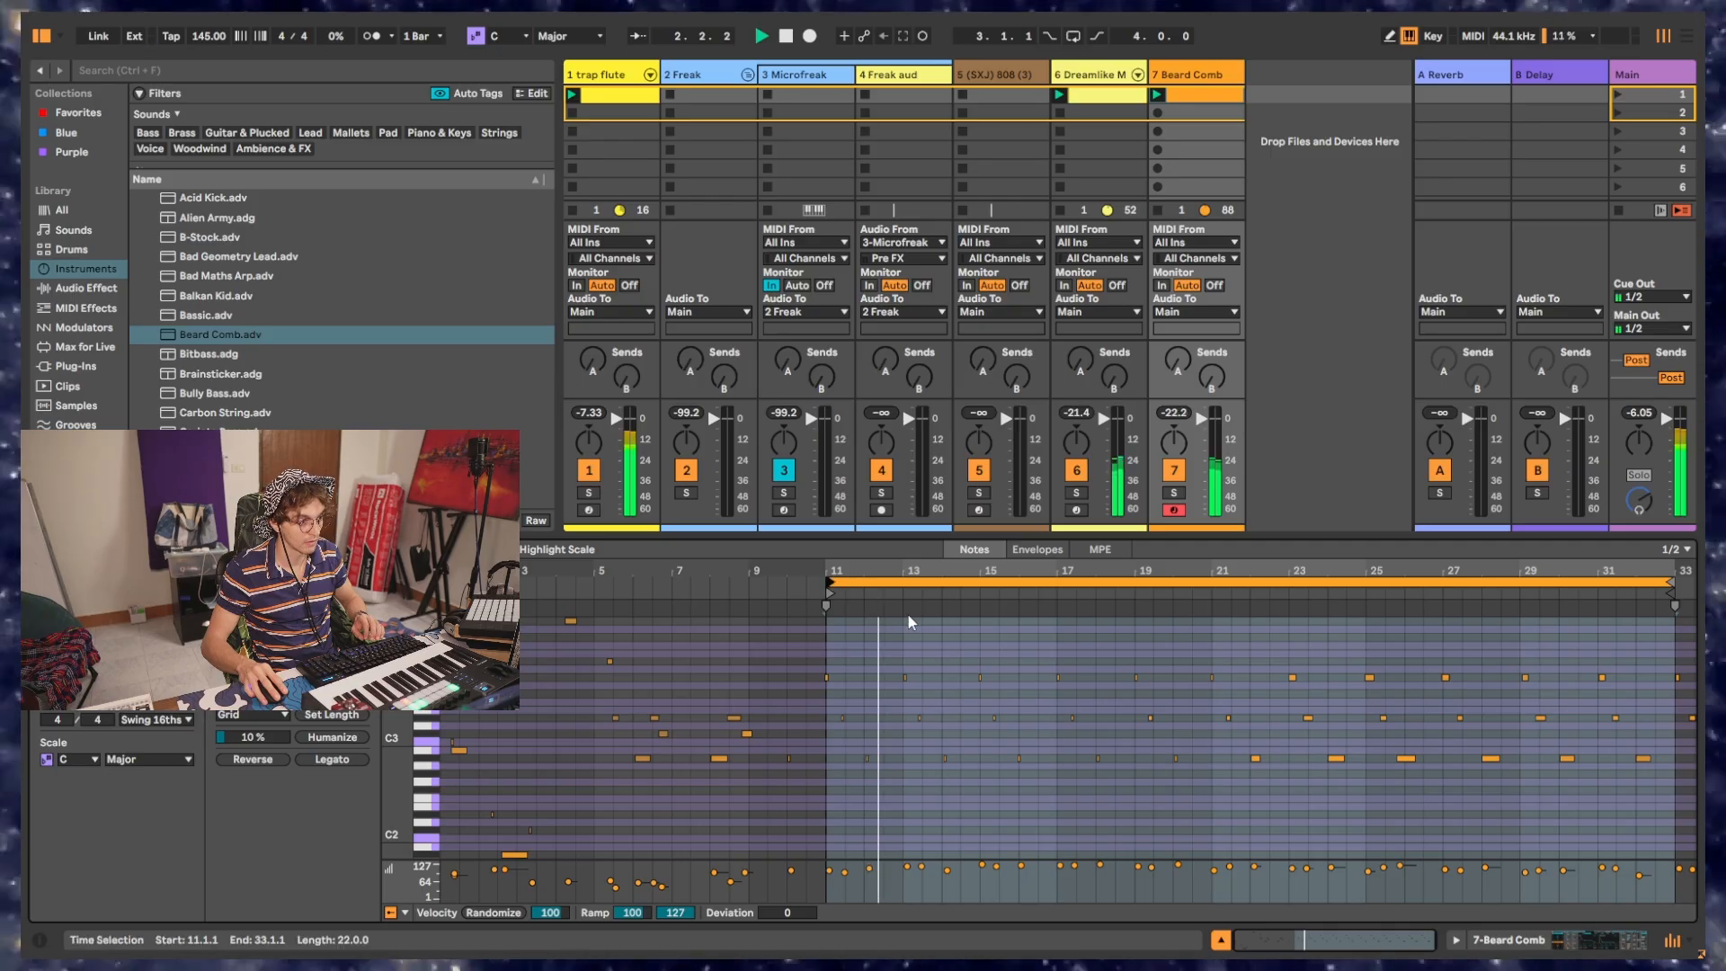
{"action": "key", "text": "ctrl+shift+j"}
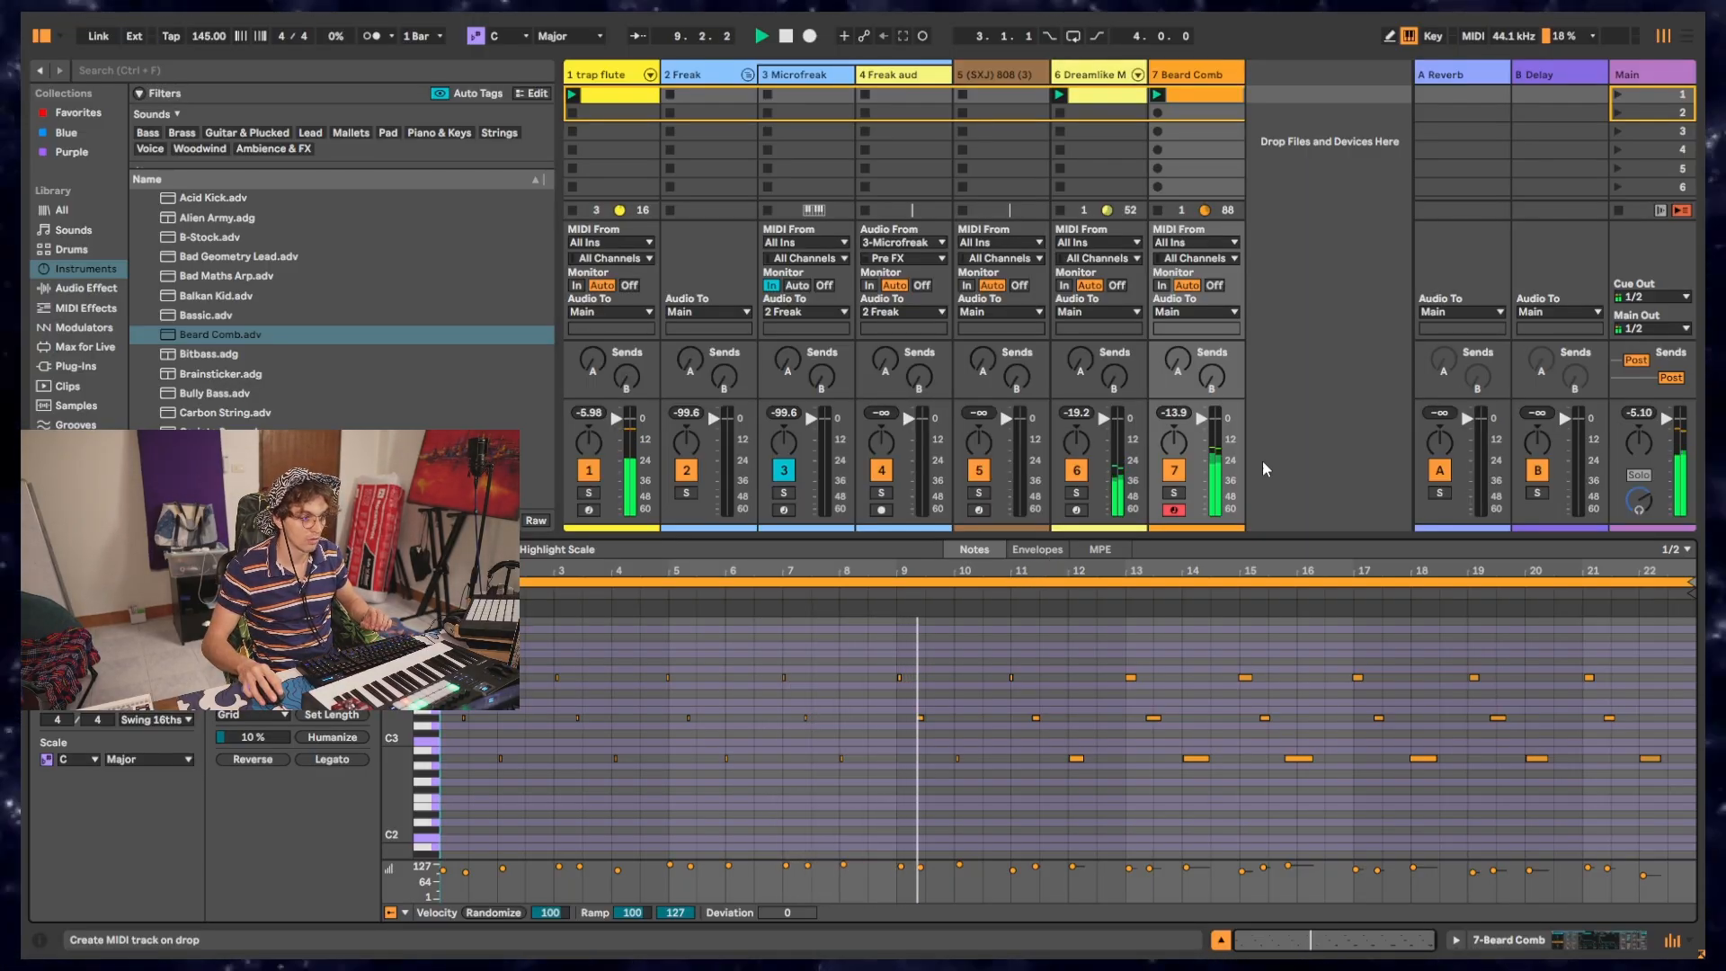
Step: Browse the Operator presets and audition Bells Tinkle Rich and Buzz Overtones Lead
{"action": "key", "text": "shift+Tab"}
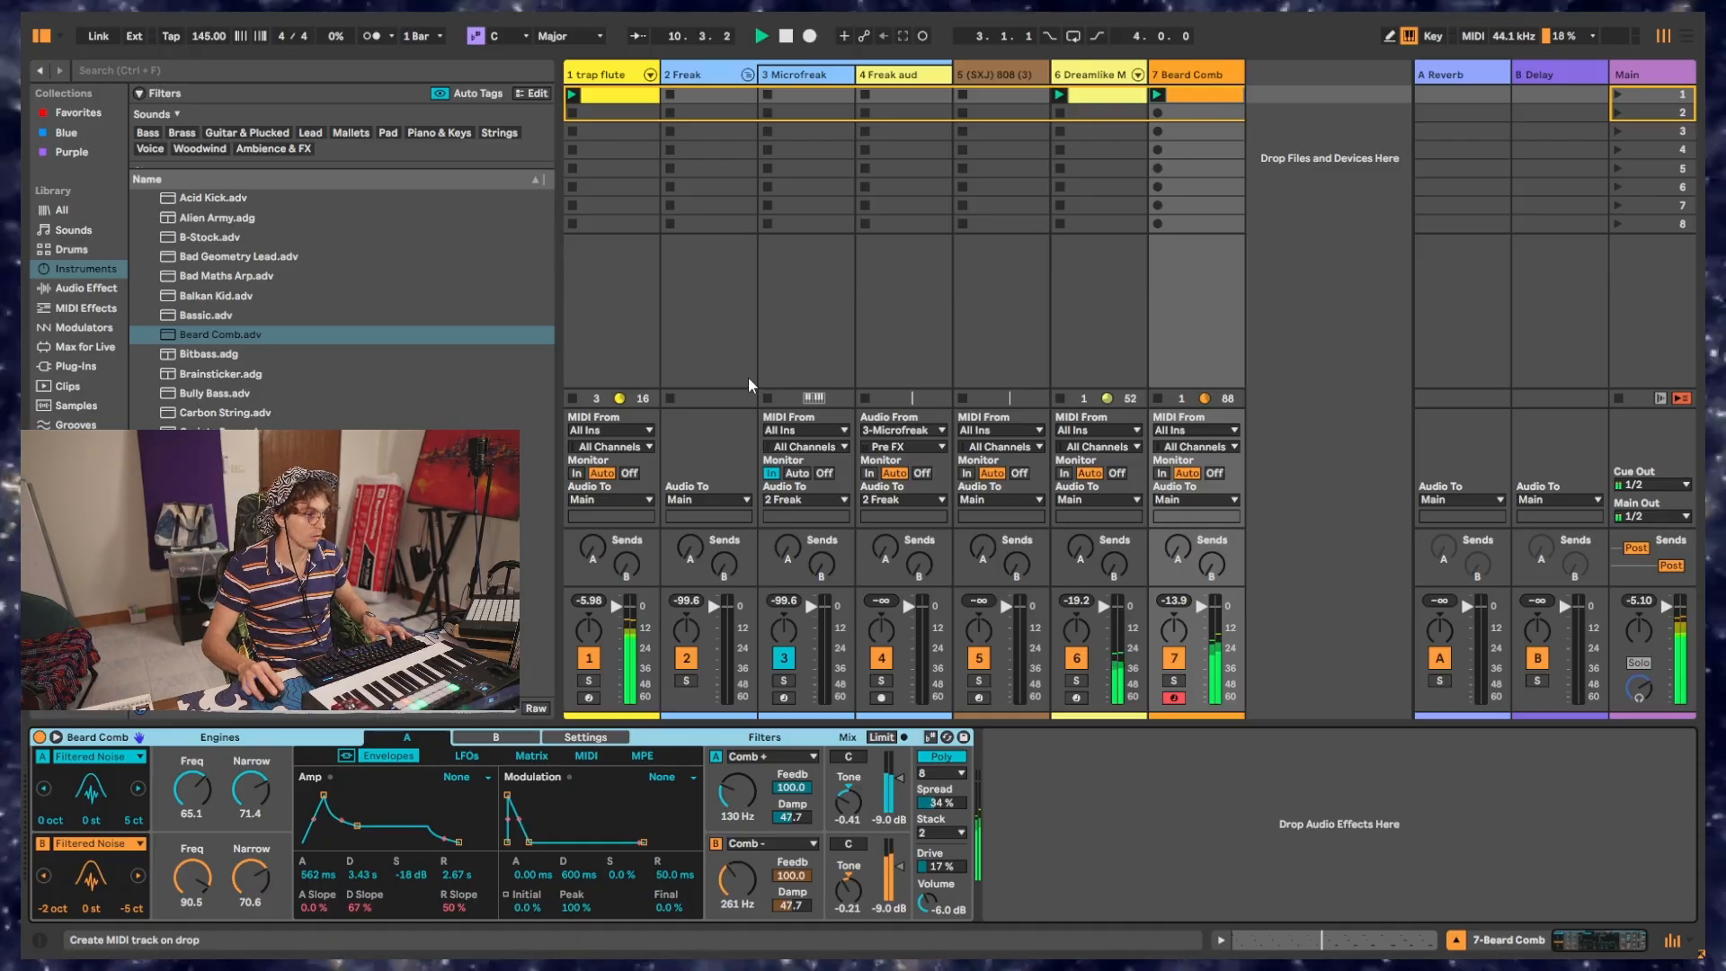
{"action": "scroll", "coordinate": [458, 286], "scroll_direction": "up", "scroll_amount": 2}
{"action": "scroll", "coordinate": [459, 286], "scroll_direction": "up", "scroll_amount": 10}
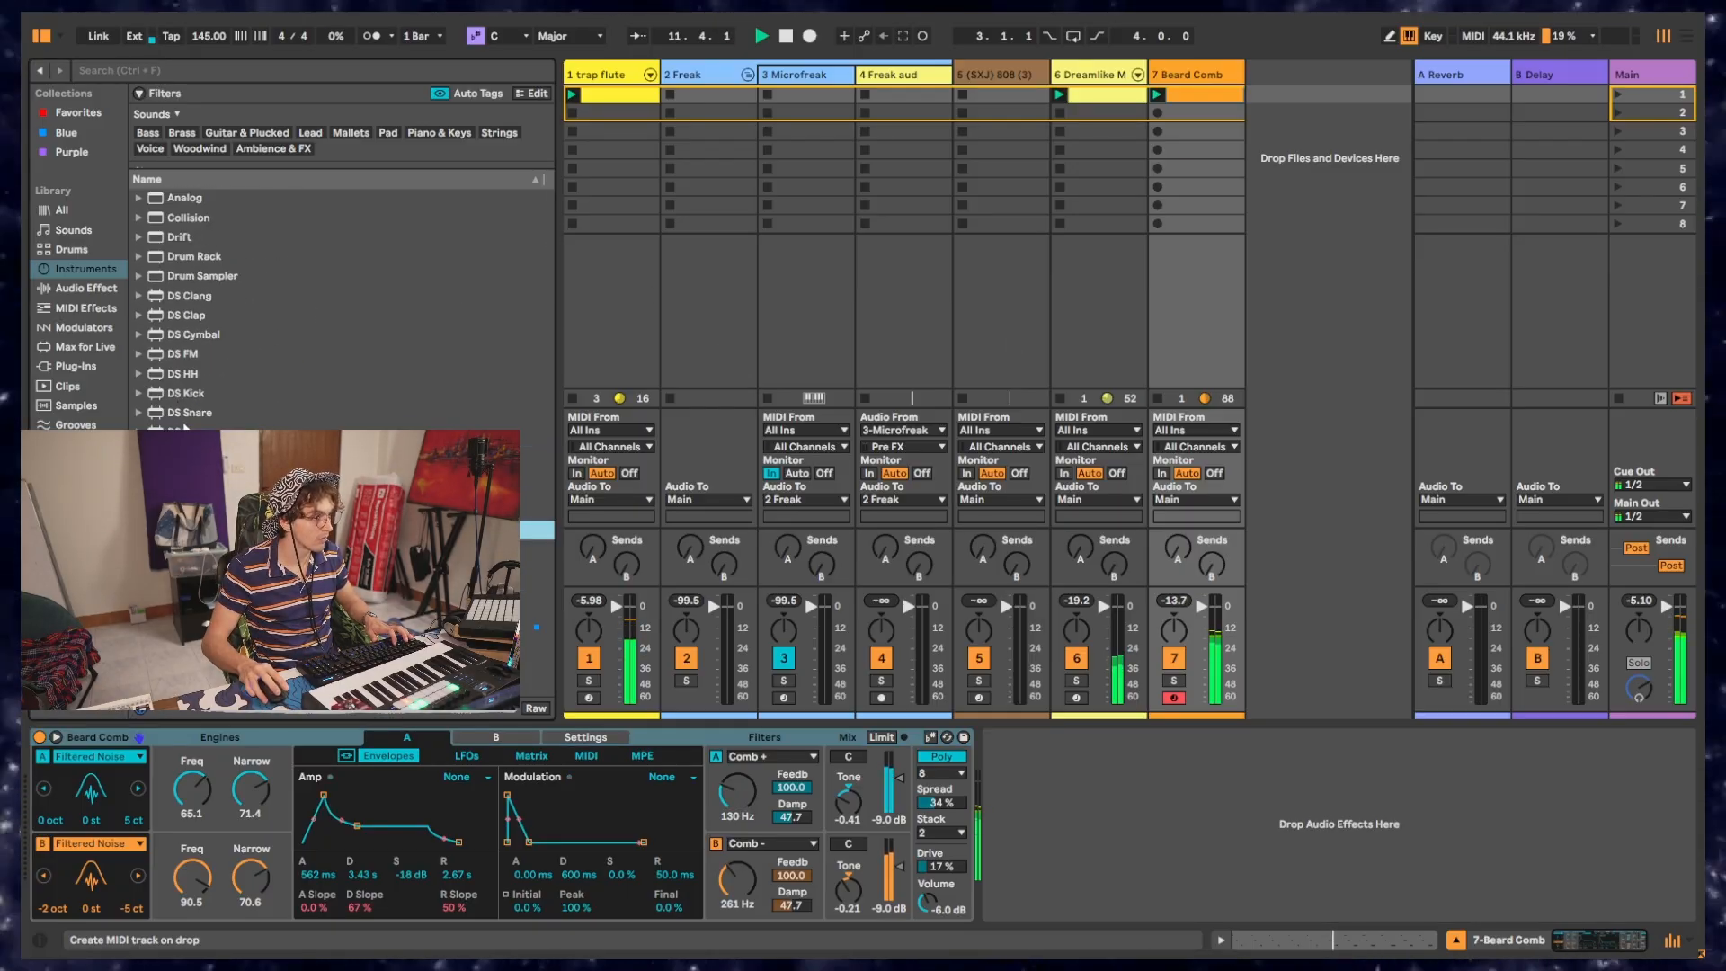
{"action": "left_click", "coordinate": [139, 550]}
{"action": "scroll", "coordinate": [342, 311], "scroll_direction": "down", "scroll_amount": 10}
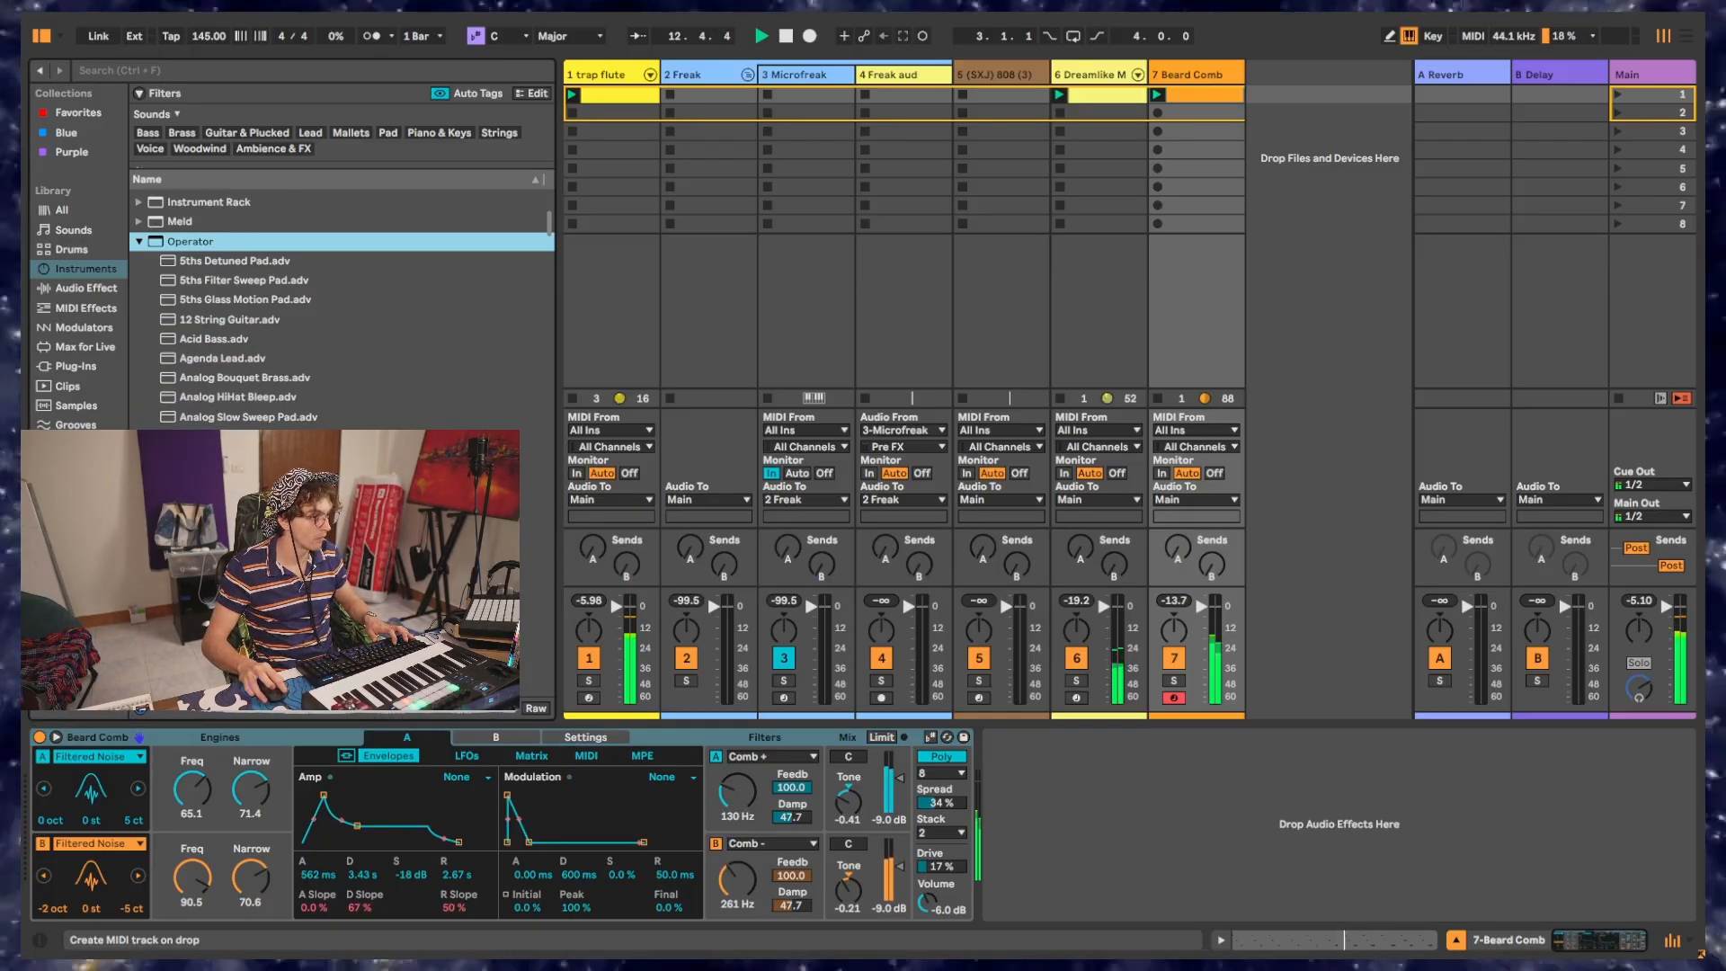
{"action": "scroll", "coordinate": [342, 305], "scroll_direction": "down", "scroll_amount": 3}
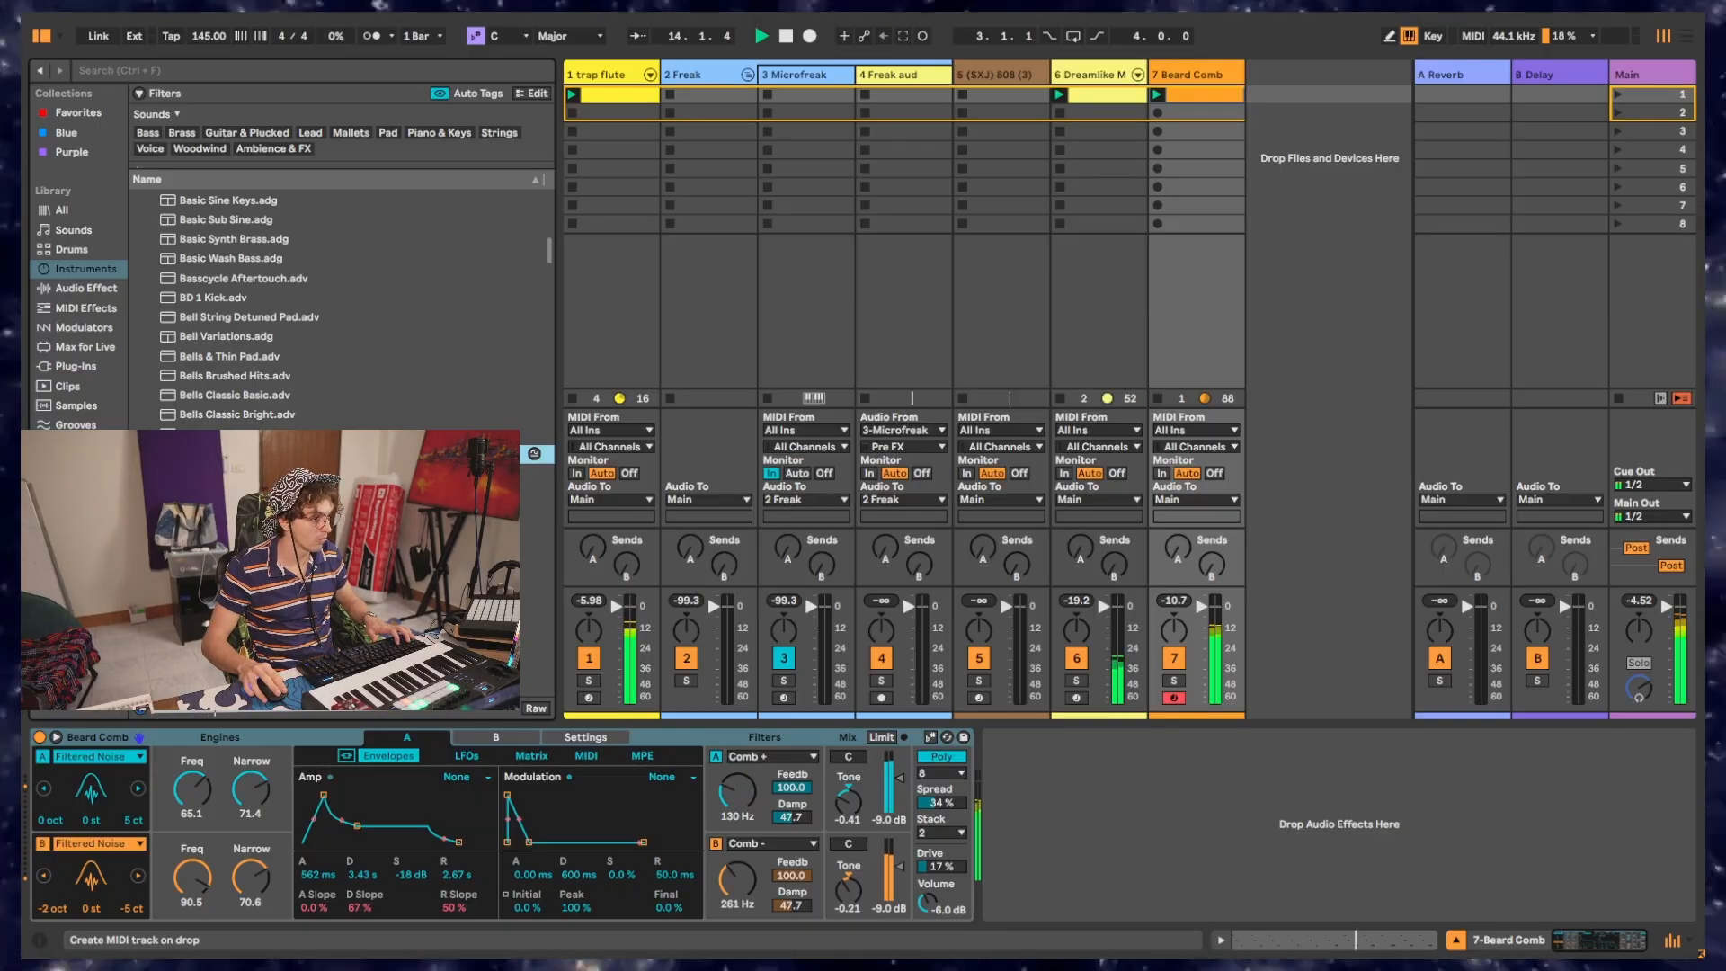
{"action": "scroll", "coordinate": [342, 350], "scroll_direction": "down", "scroll_amount": 6}
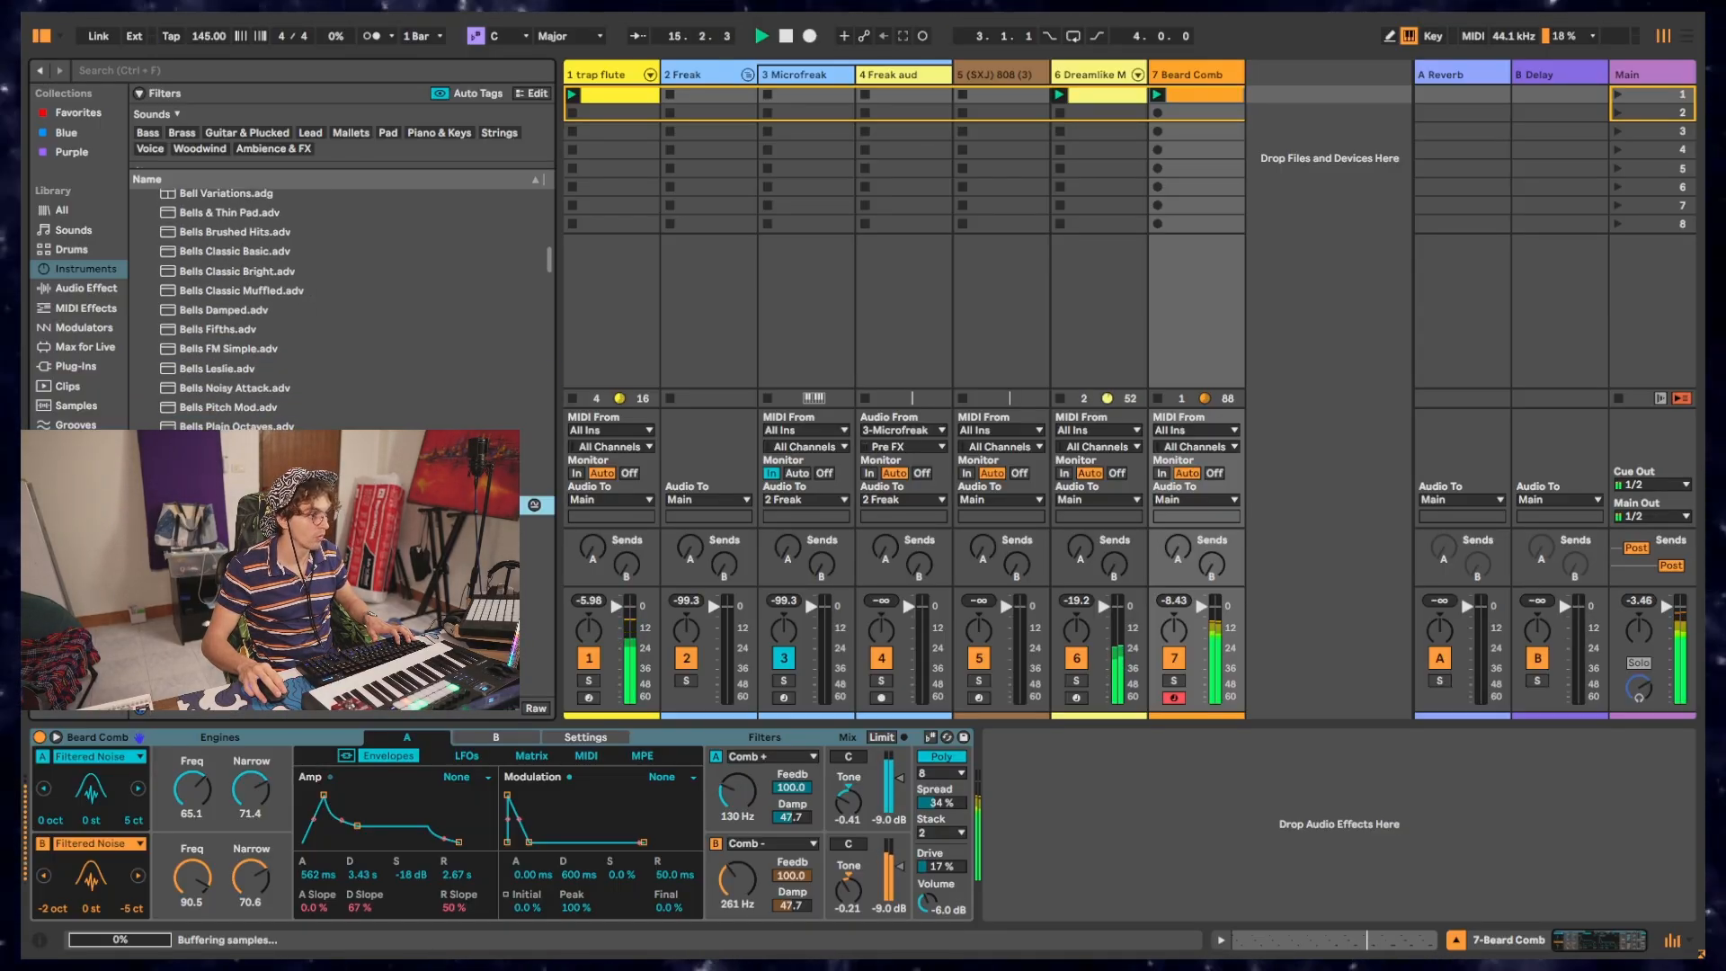
{"action": "scroll", "coordinate": [342, 360], "scroll_direction": "down", "scroll_amount": 4}
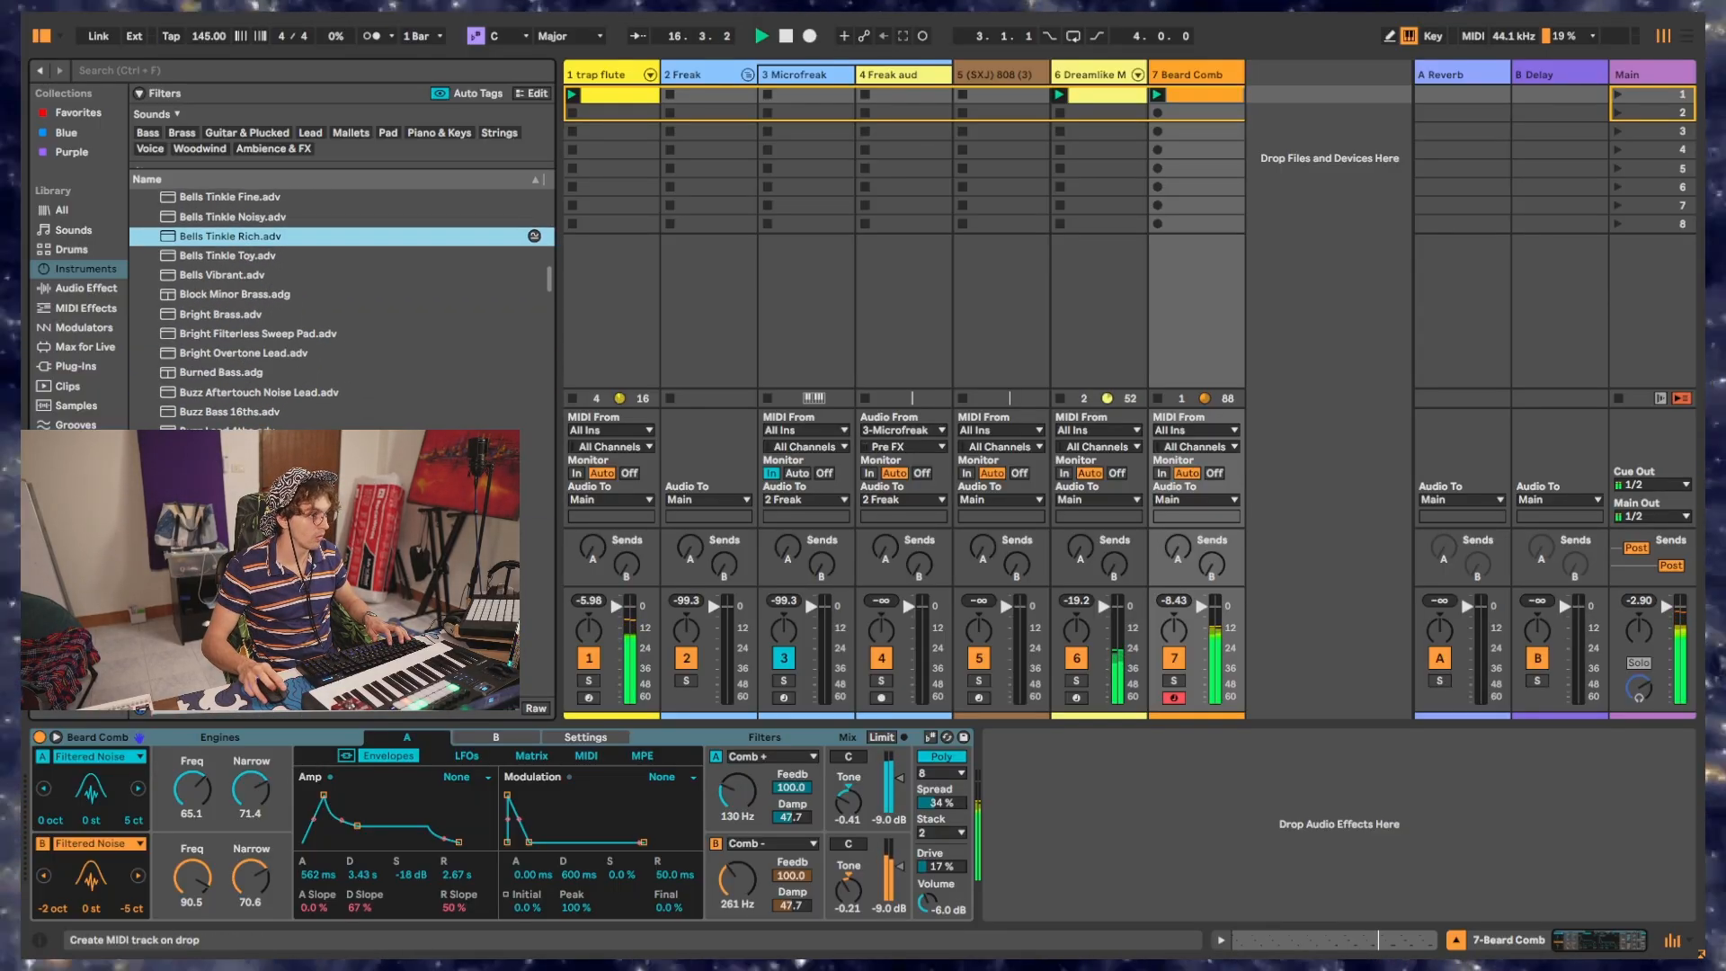
{"action": "scroll", "coordinate": [342, 307], "scroll_direction": "down", "scroll_amount": 3}
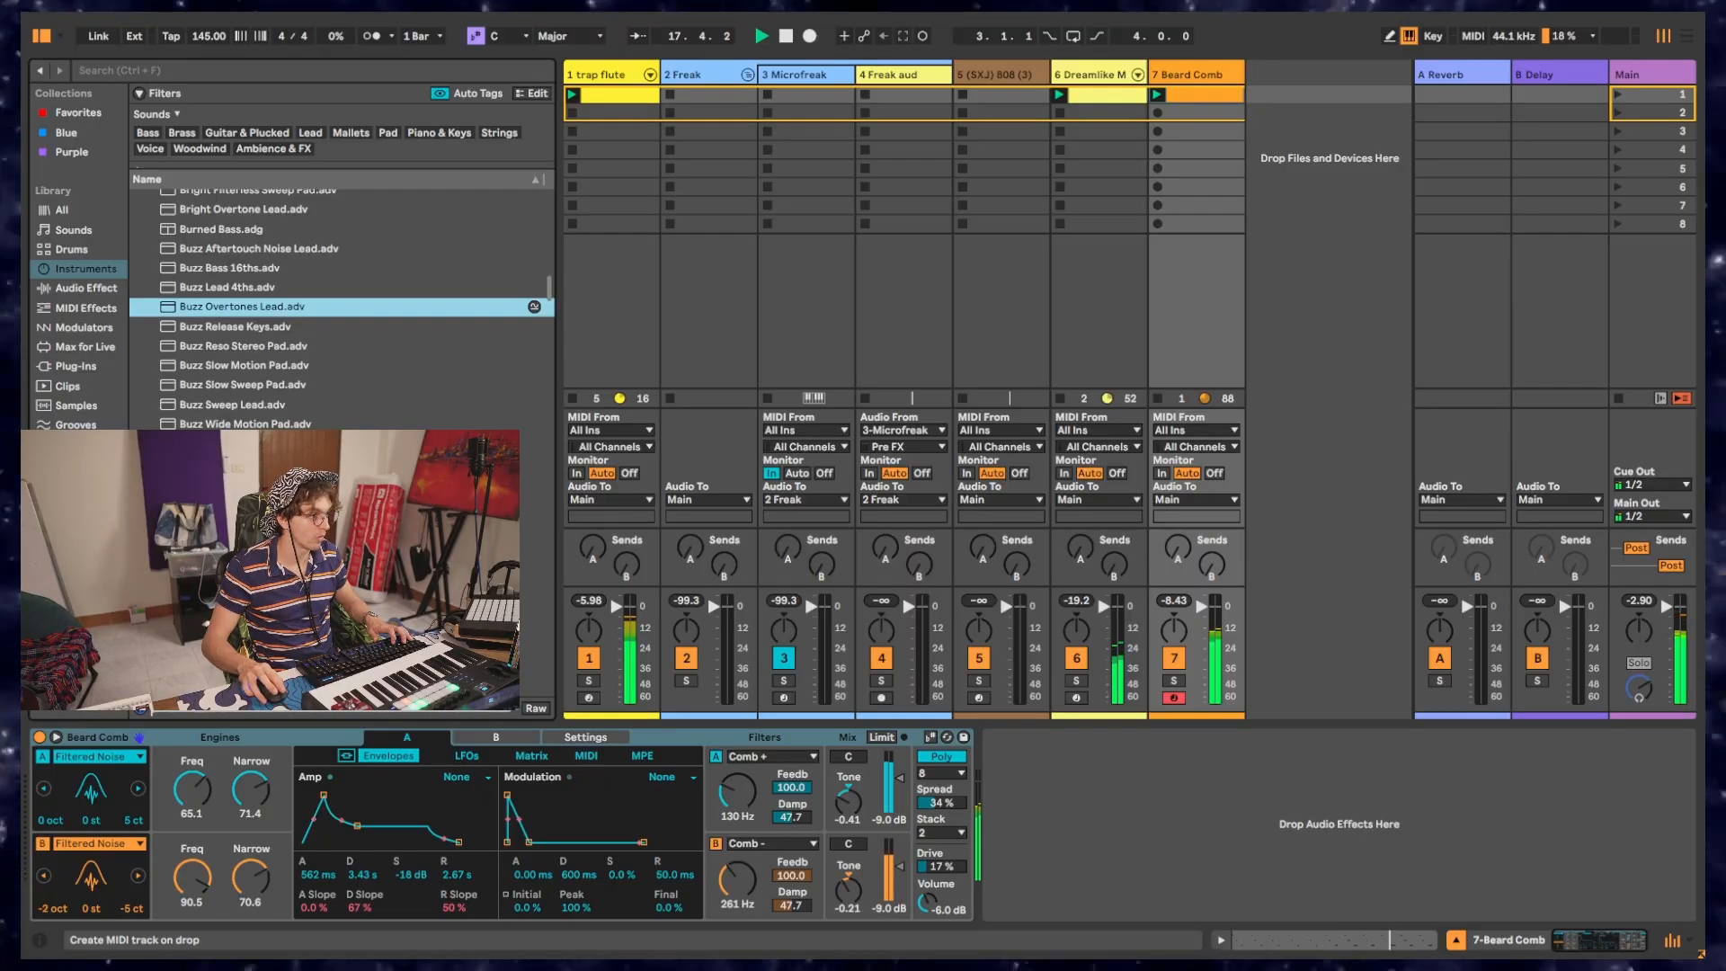
Step: Audition the Operator presets Chord FM Keys, Choir Steam and Choir Reverb
{"action": "scroll", "coordinate": [259, 424], "scroll_direction": "down", "scroll_amount": 3}
{"action": "left_click", "coordinate": [260, 423]}
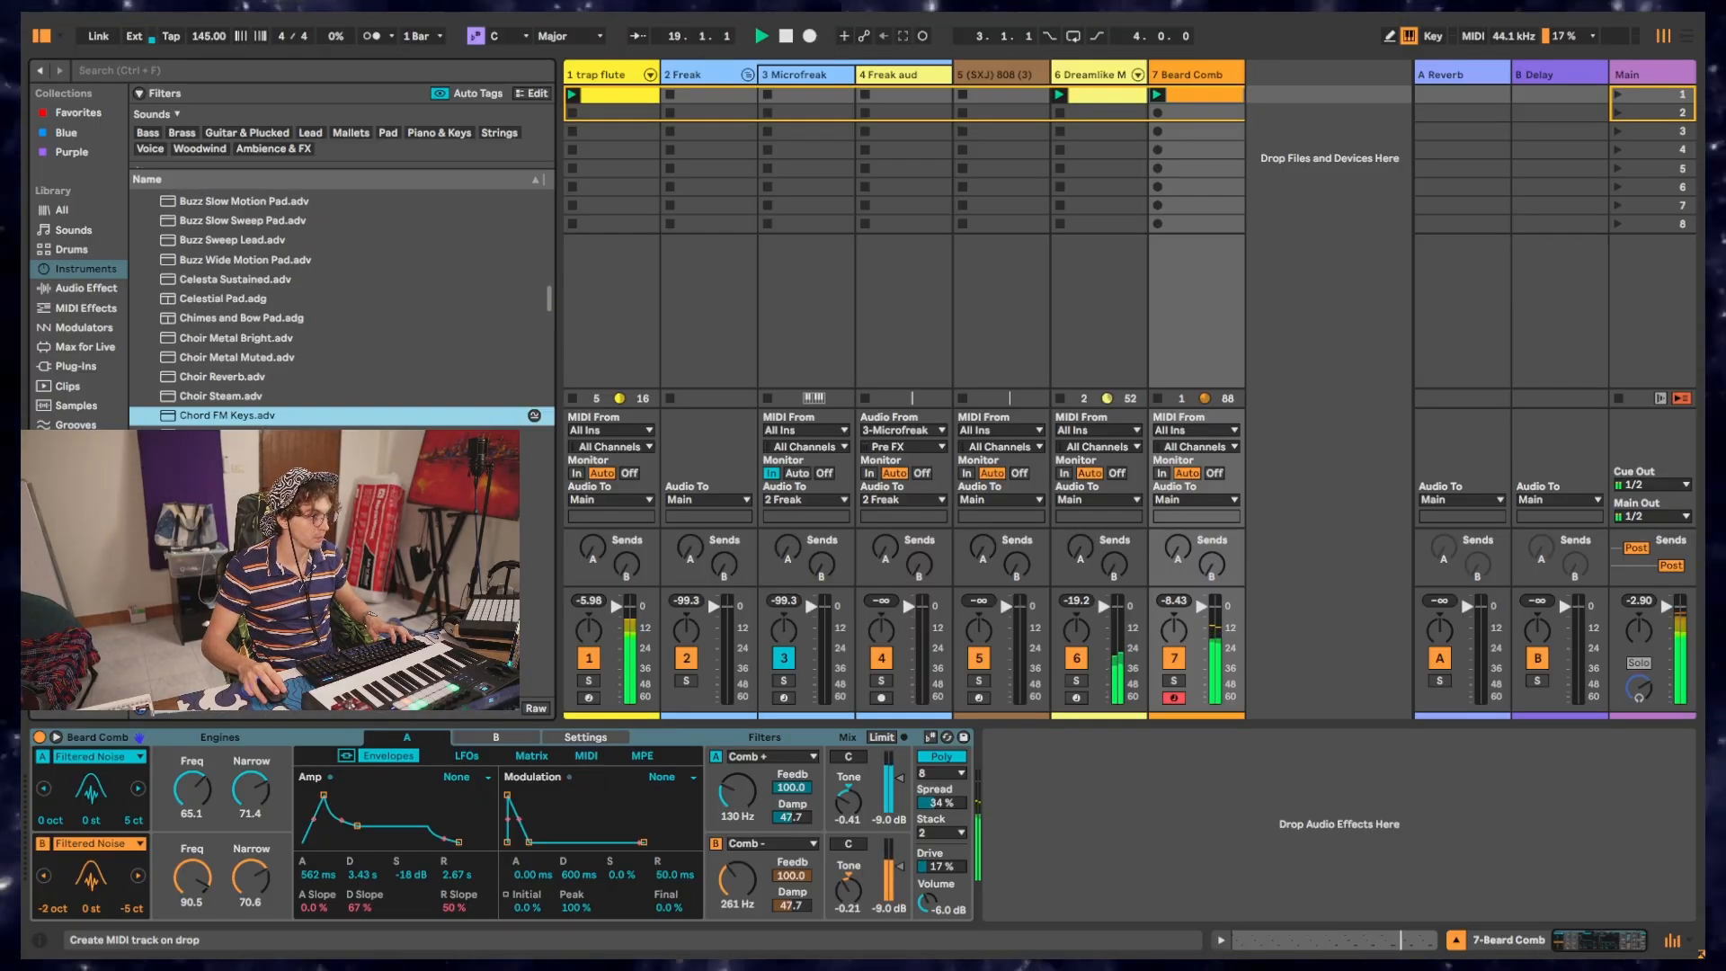
{"action": "left_click", "coordinate": [237, 396]}
{"action": "left_click", "coordinate": [244, 381]}
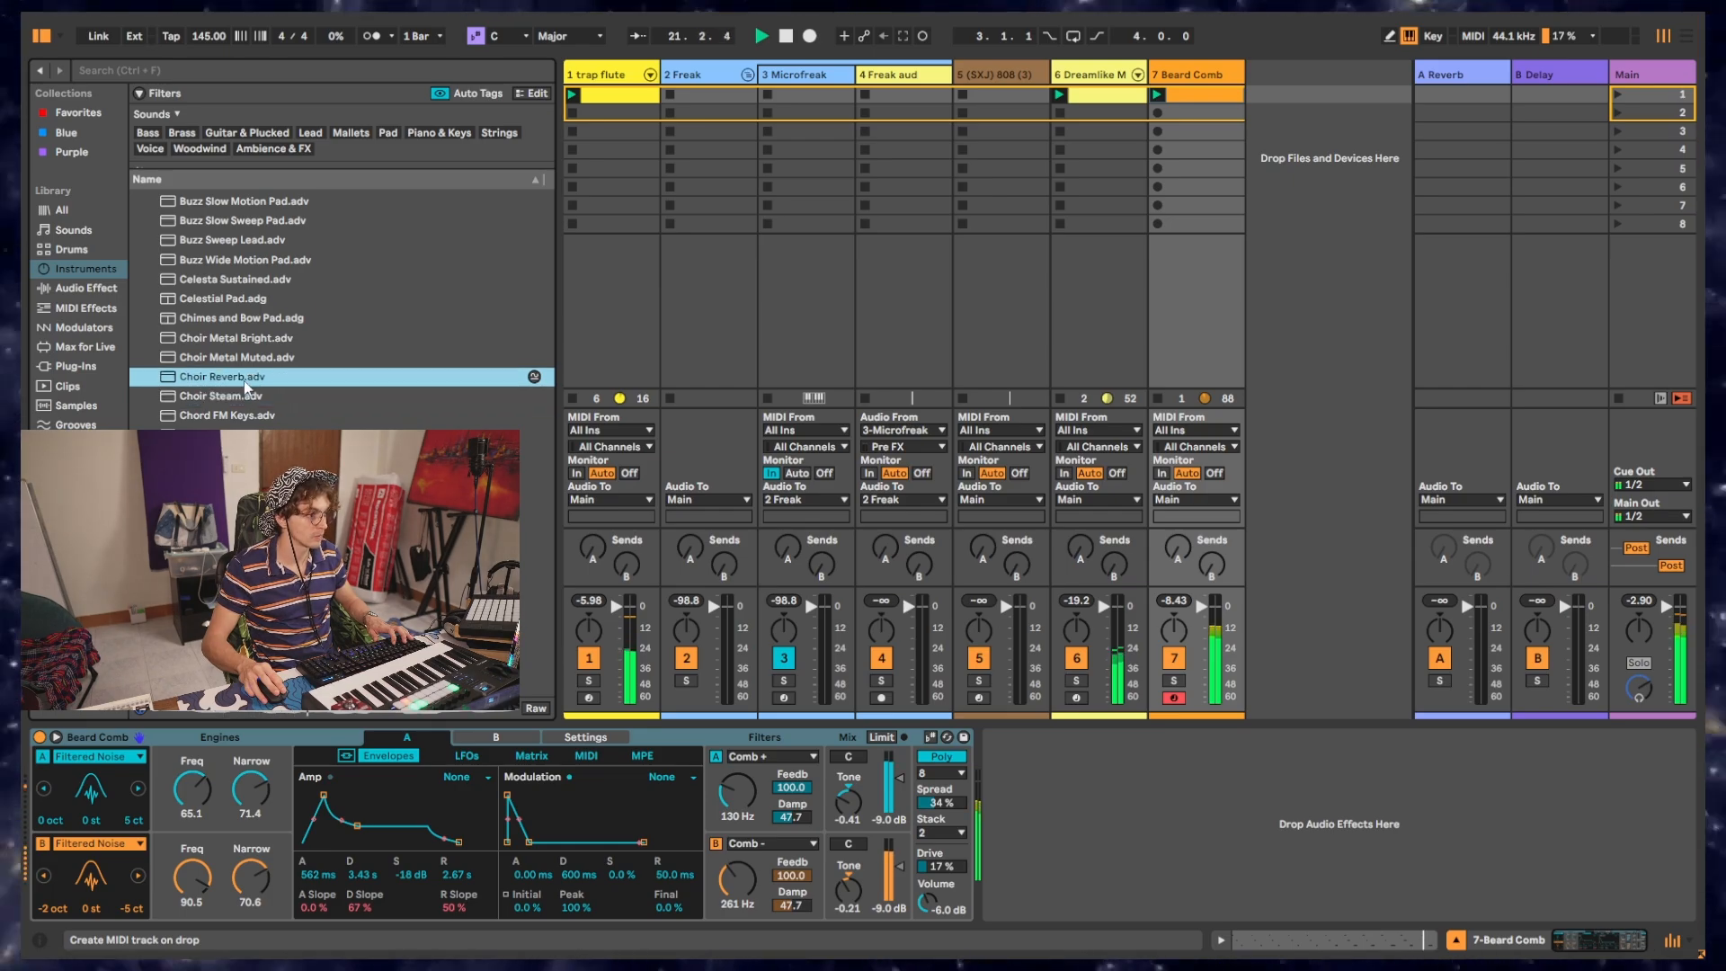
Step: Audition further Operator presets and load E-Piano Crep Slide onto a new MIDI track
{"action": "scroll", "coordinate": [270, 414], "scroll_direction": "down", "scroll_amount": 2}
{"action": "left_click", "coordinate": [261, 507]}
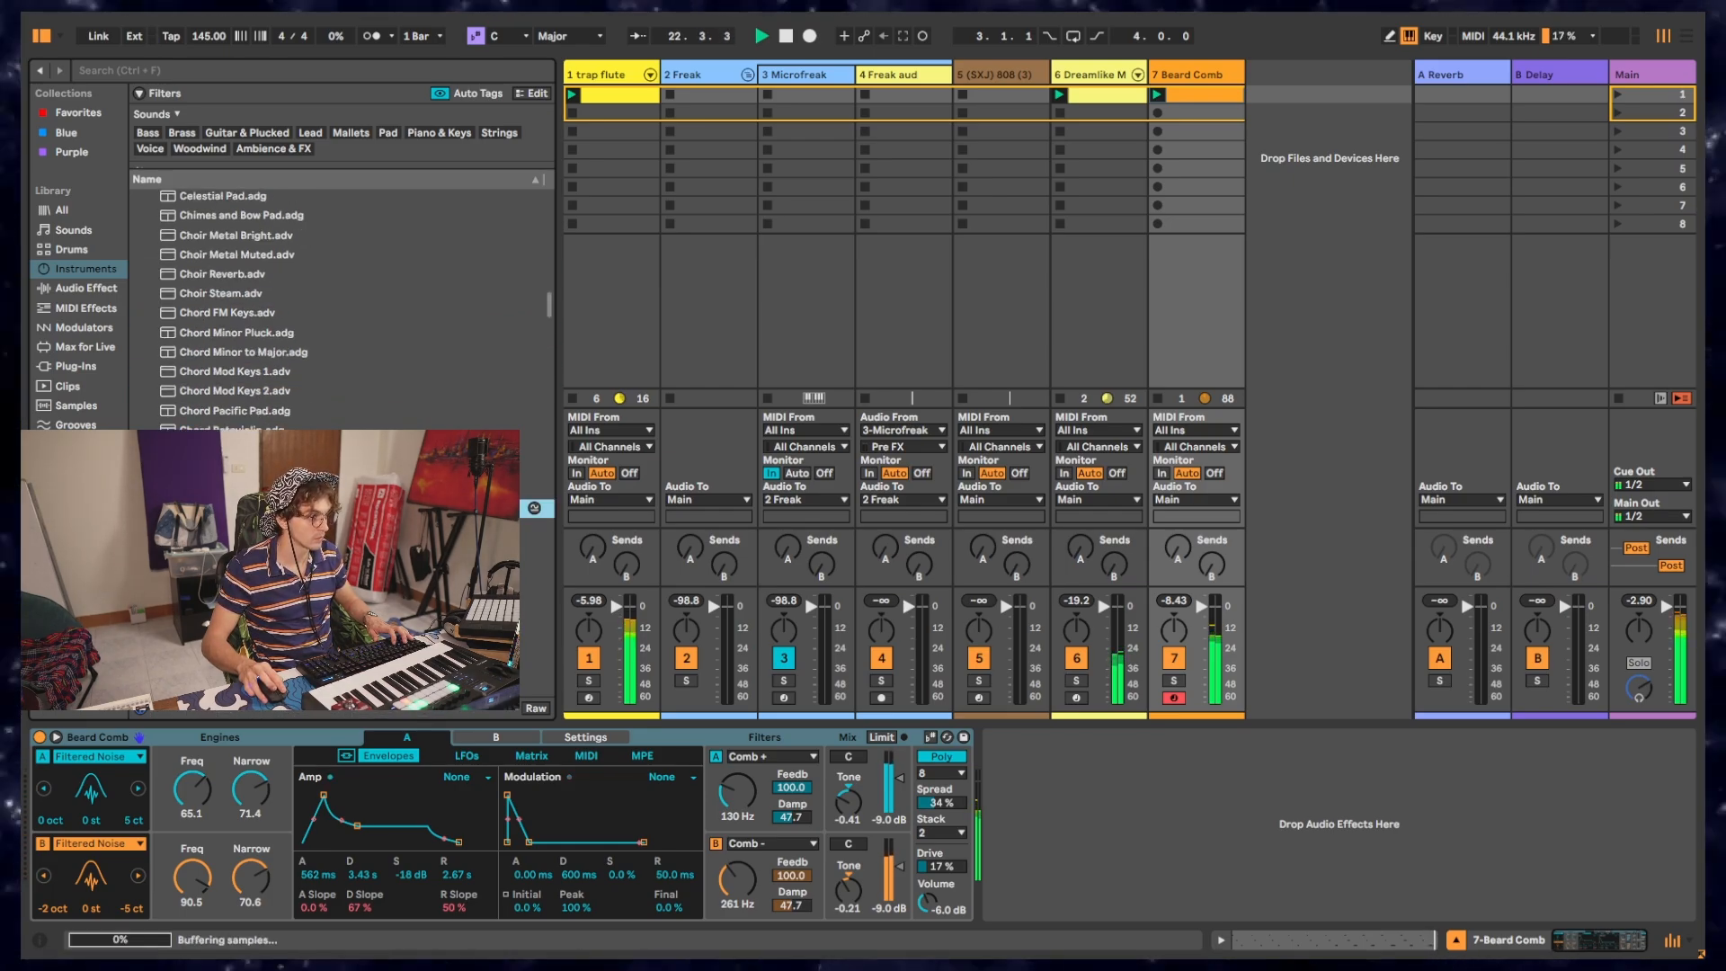
{"action": "scroll", "coordinate": [261, 500], "scroll_direction": "down", "scroll_amount": 2}
{"action": "left_click", "coordinate": [261, 483]}
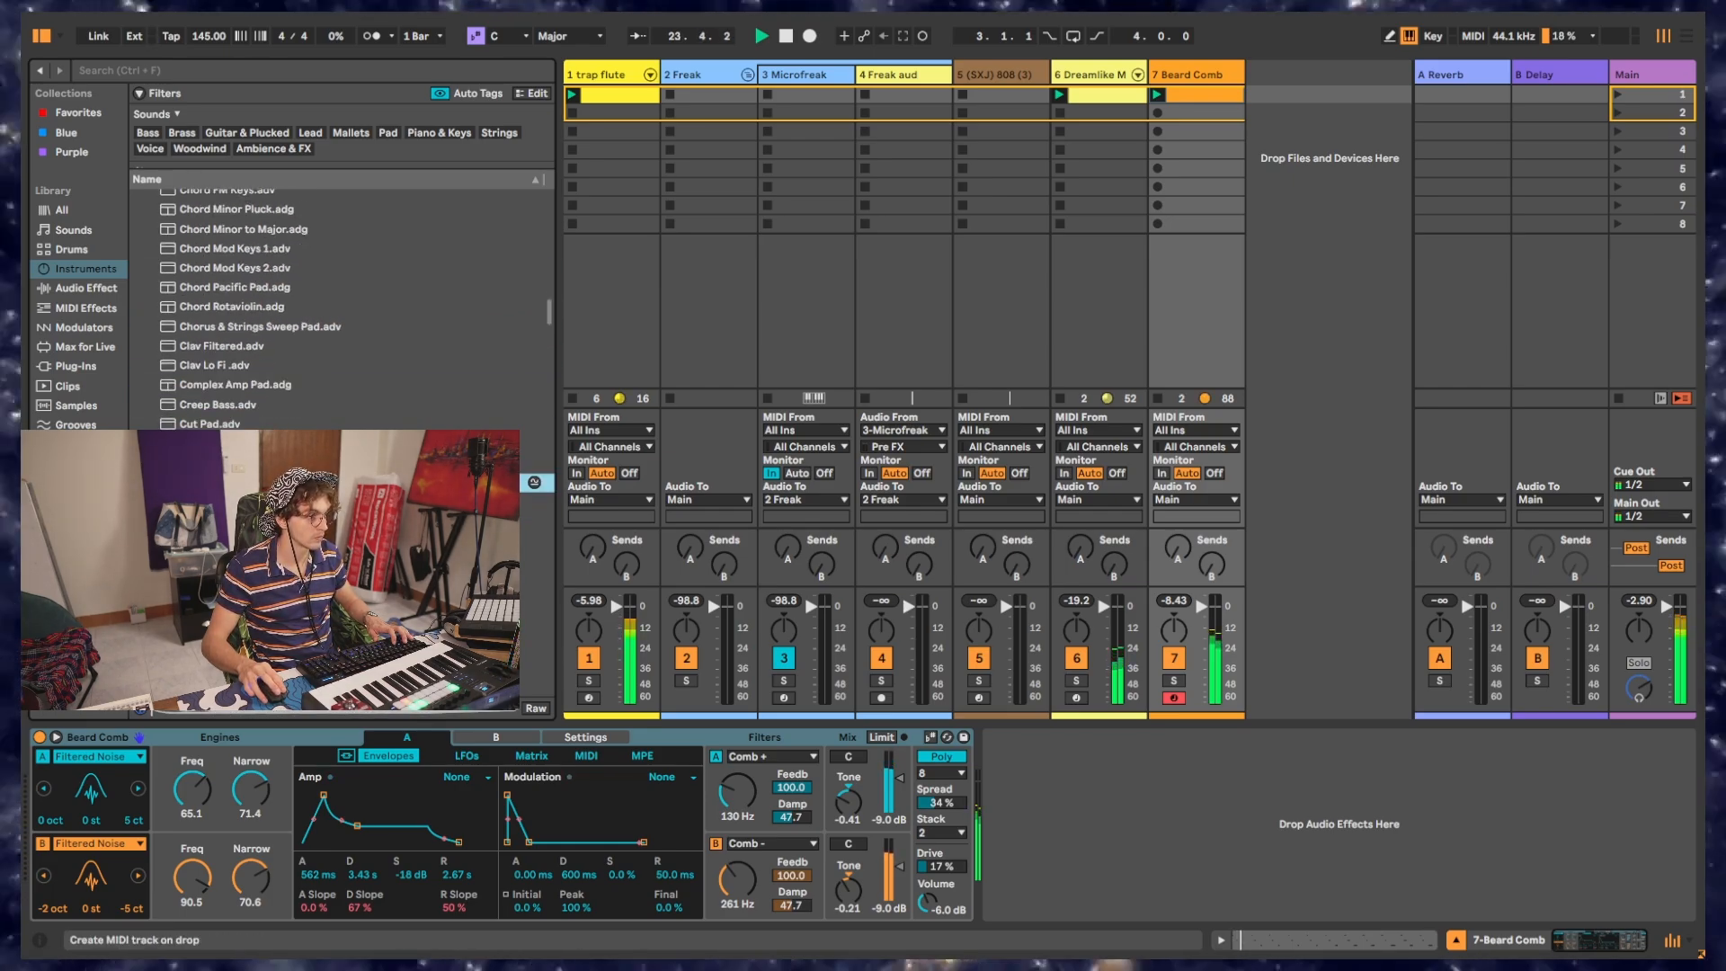
{"action": "scroll", "coordinate": [342, 305], "scroll_direction": "down", "scroll_amount": 3}
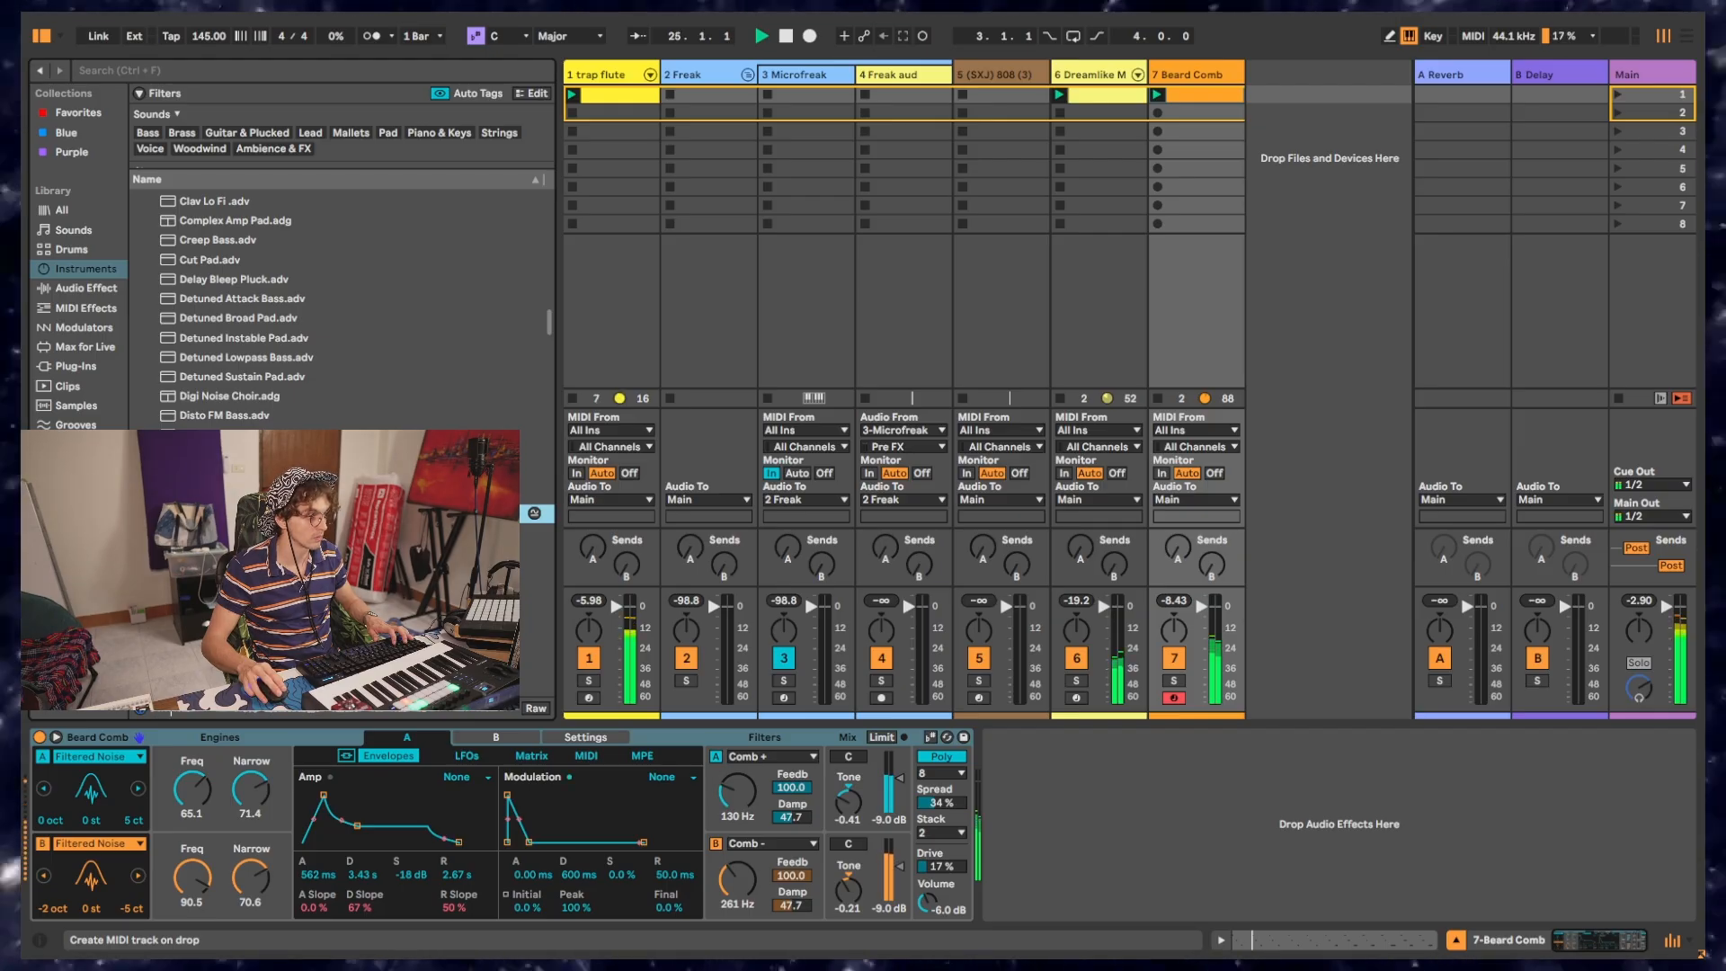
{"action": "scroll", "coordinate": [342, 306], "scroll_direction": "down", "scroll_amount": 3}
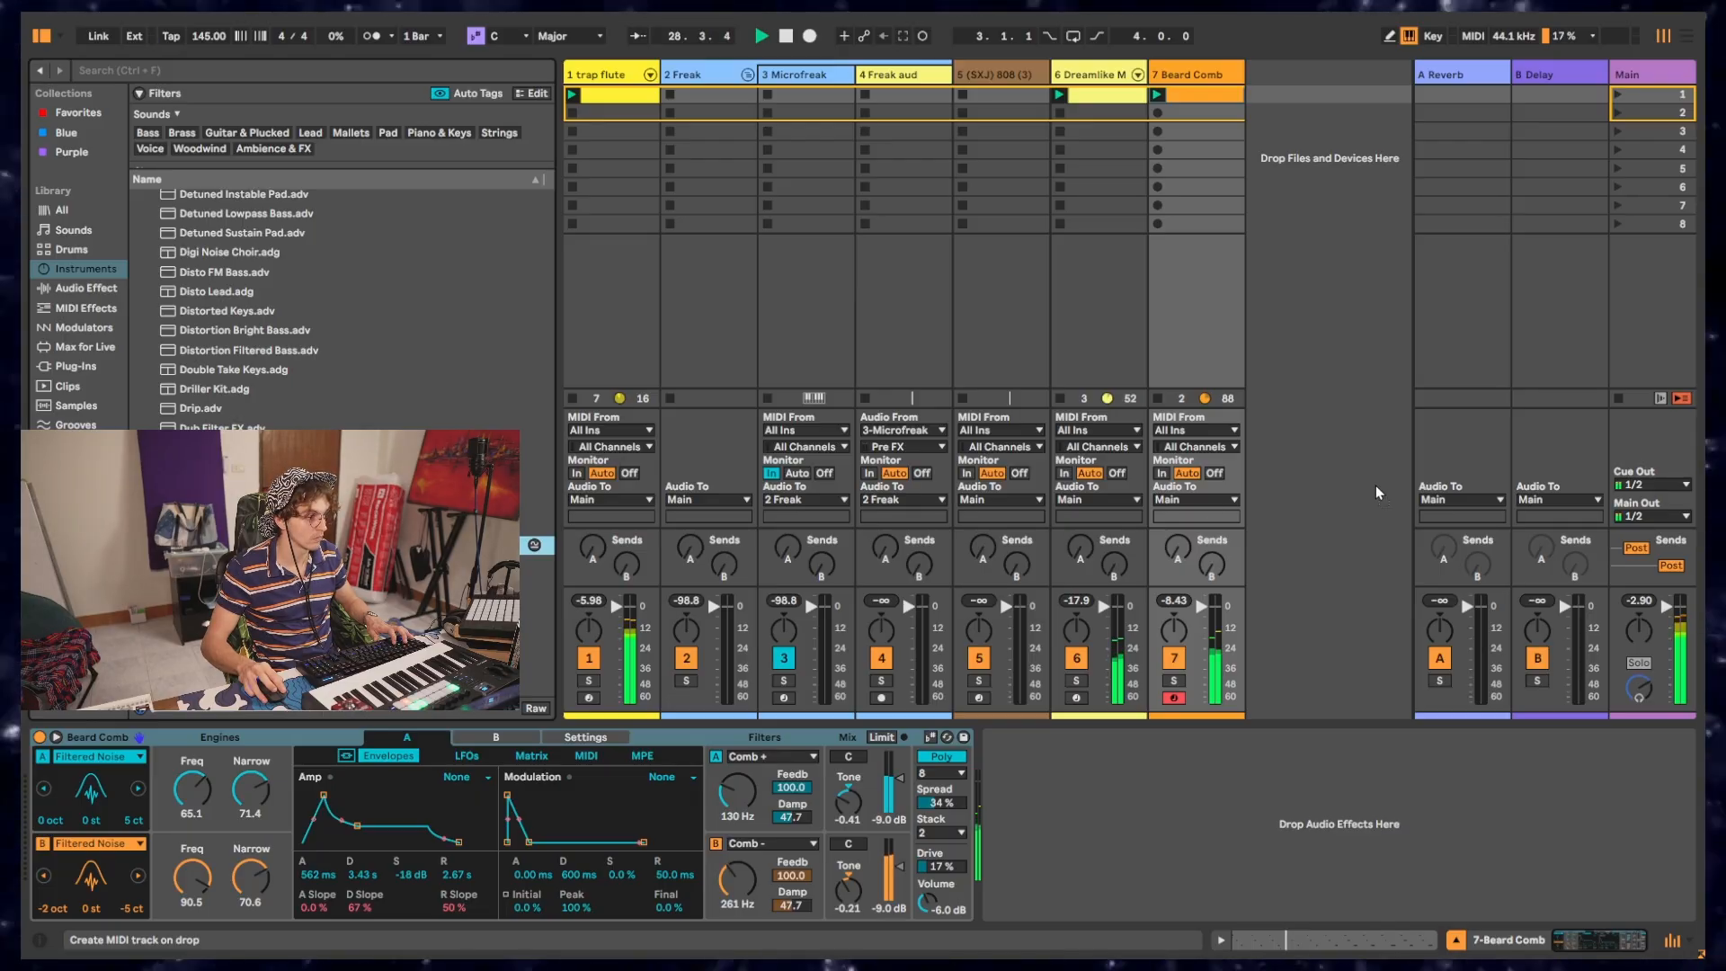
{"action": "left_click_drag", "start_coordinate": [1297, 374], "coordinate": [1292, 375]}
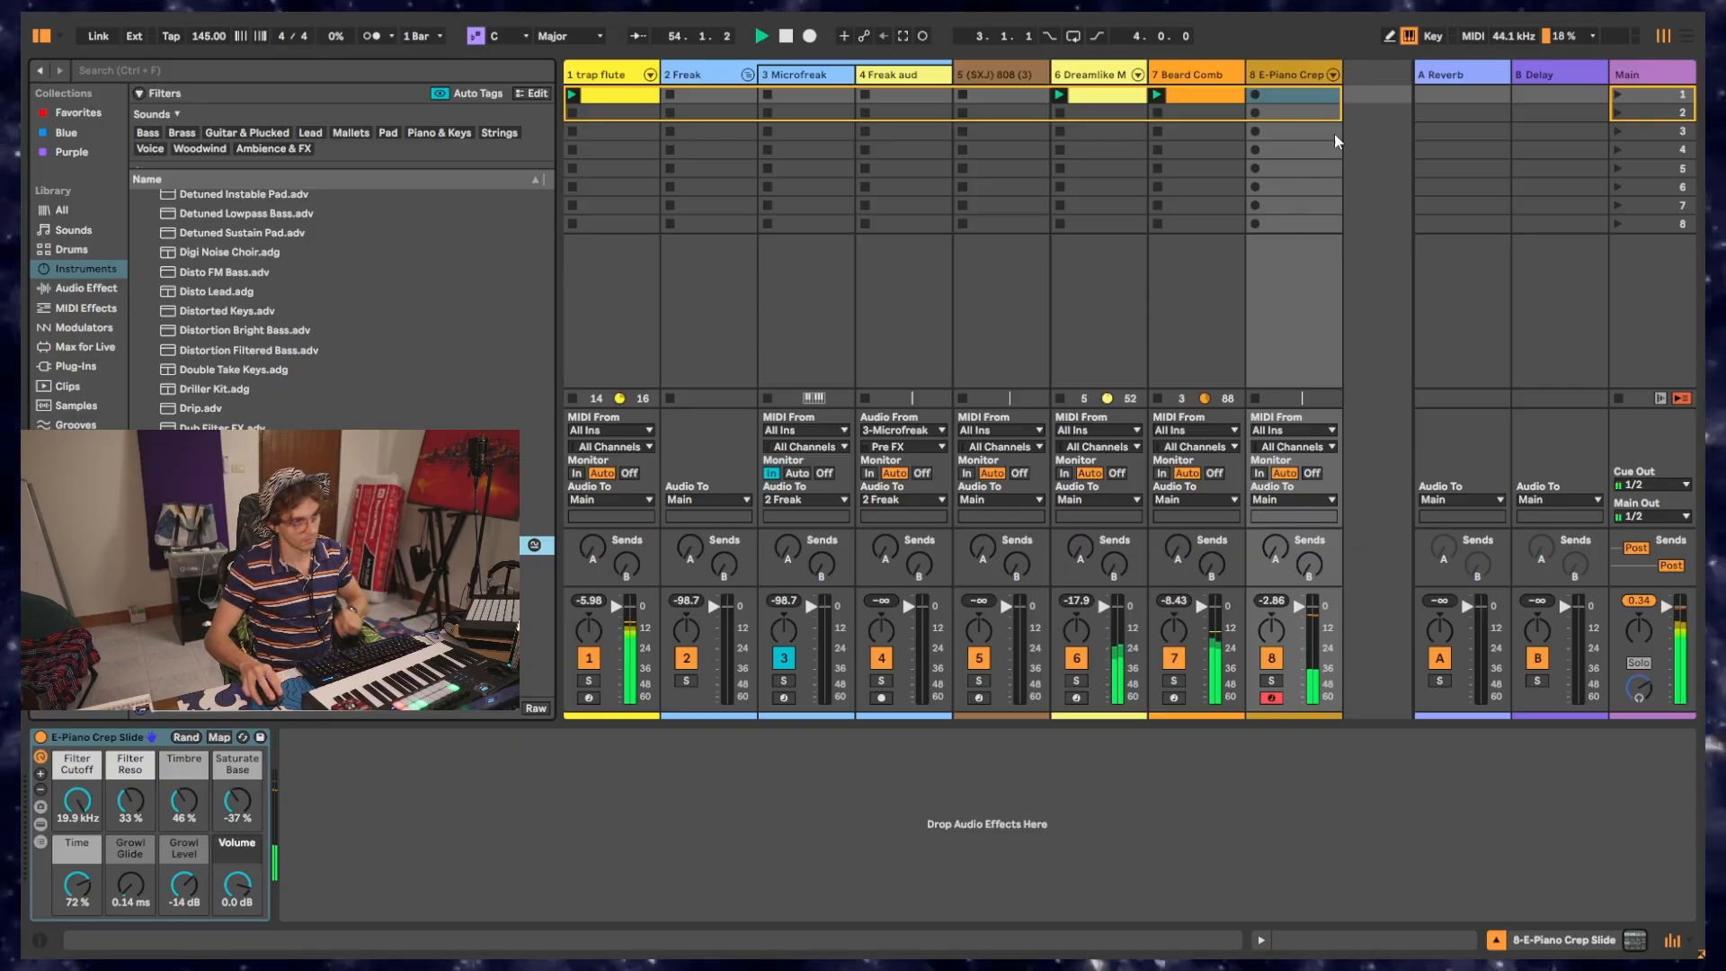
Step: Capture the played part as a clip on the E-Piano Crep Slide track and start its loop at bar 12
{"action": "left_click", "coordinate": [1293, 97]}
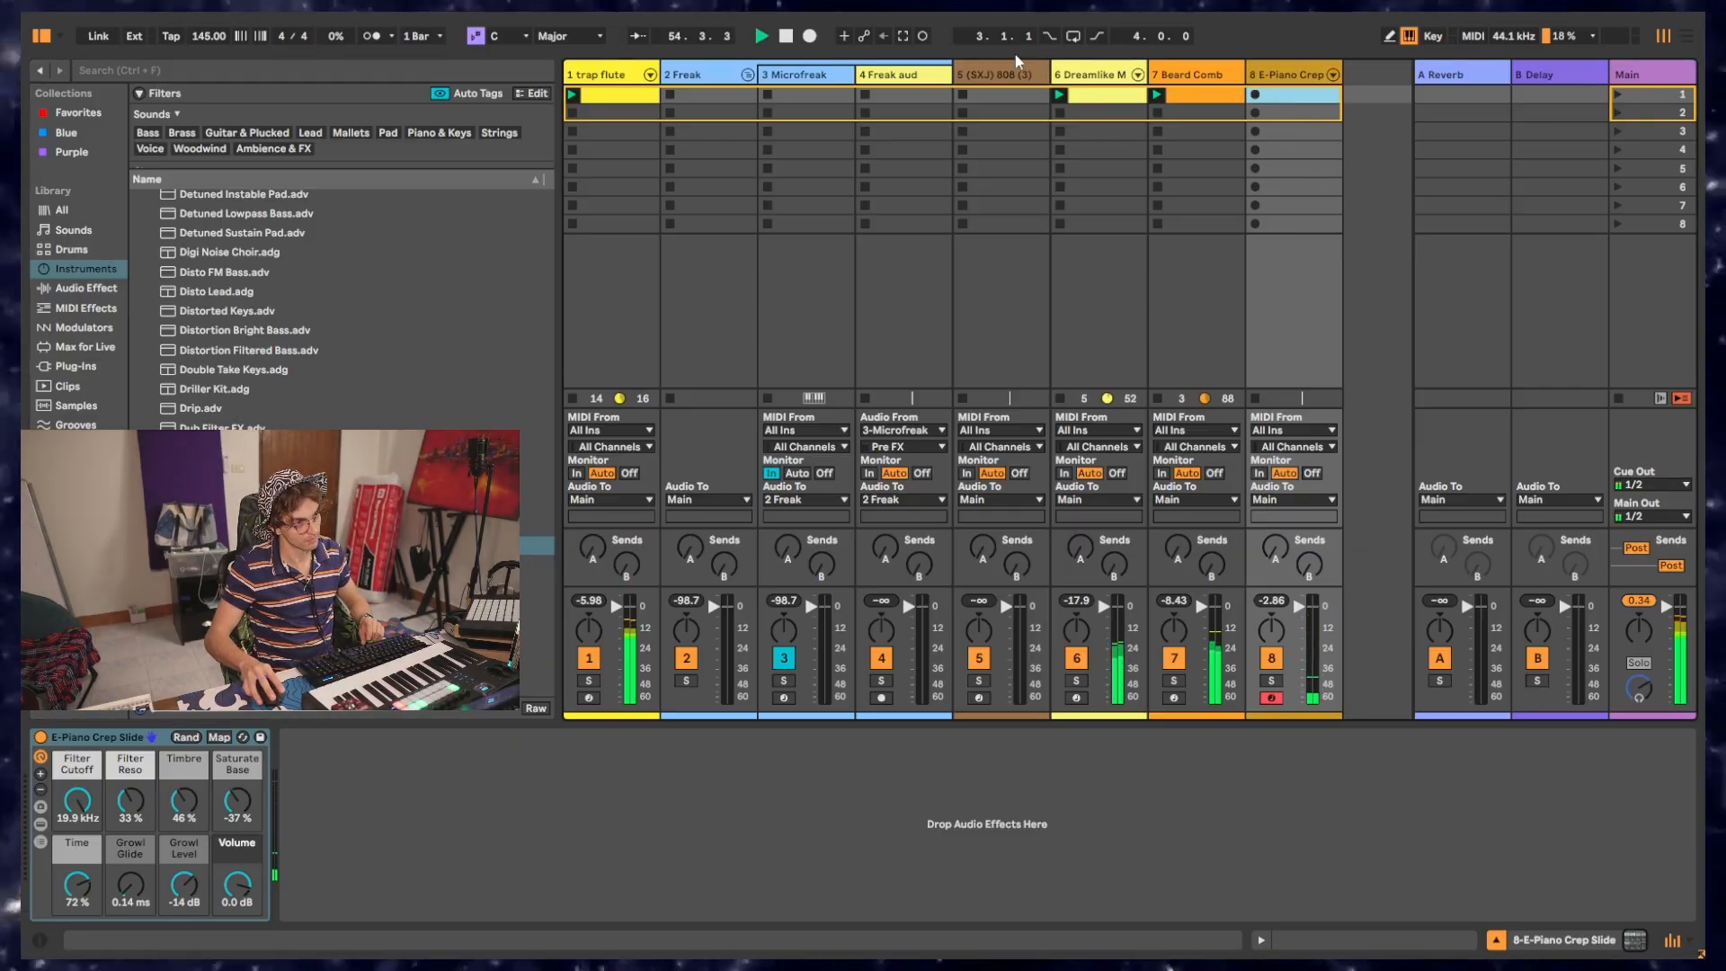
{"action": "left_click", "coordinate": [899, 36]}
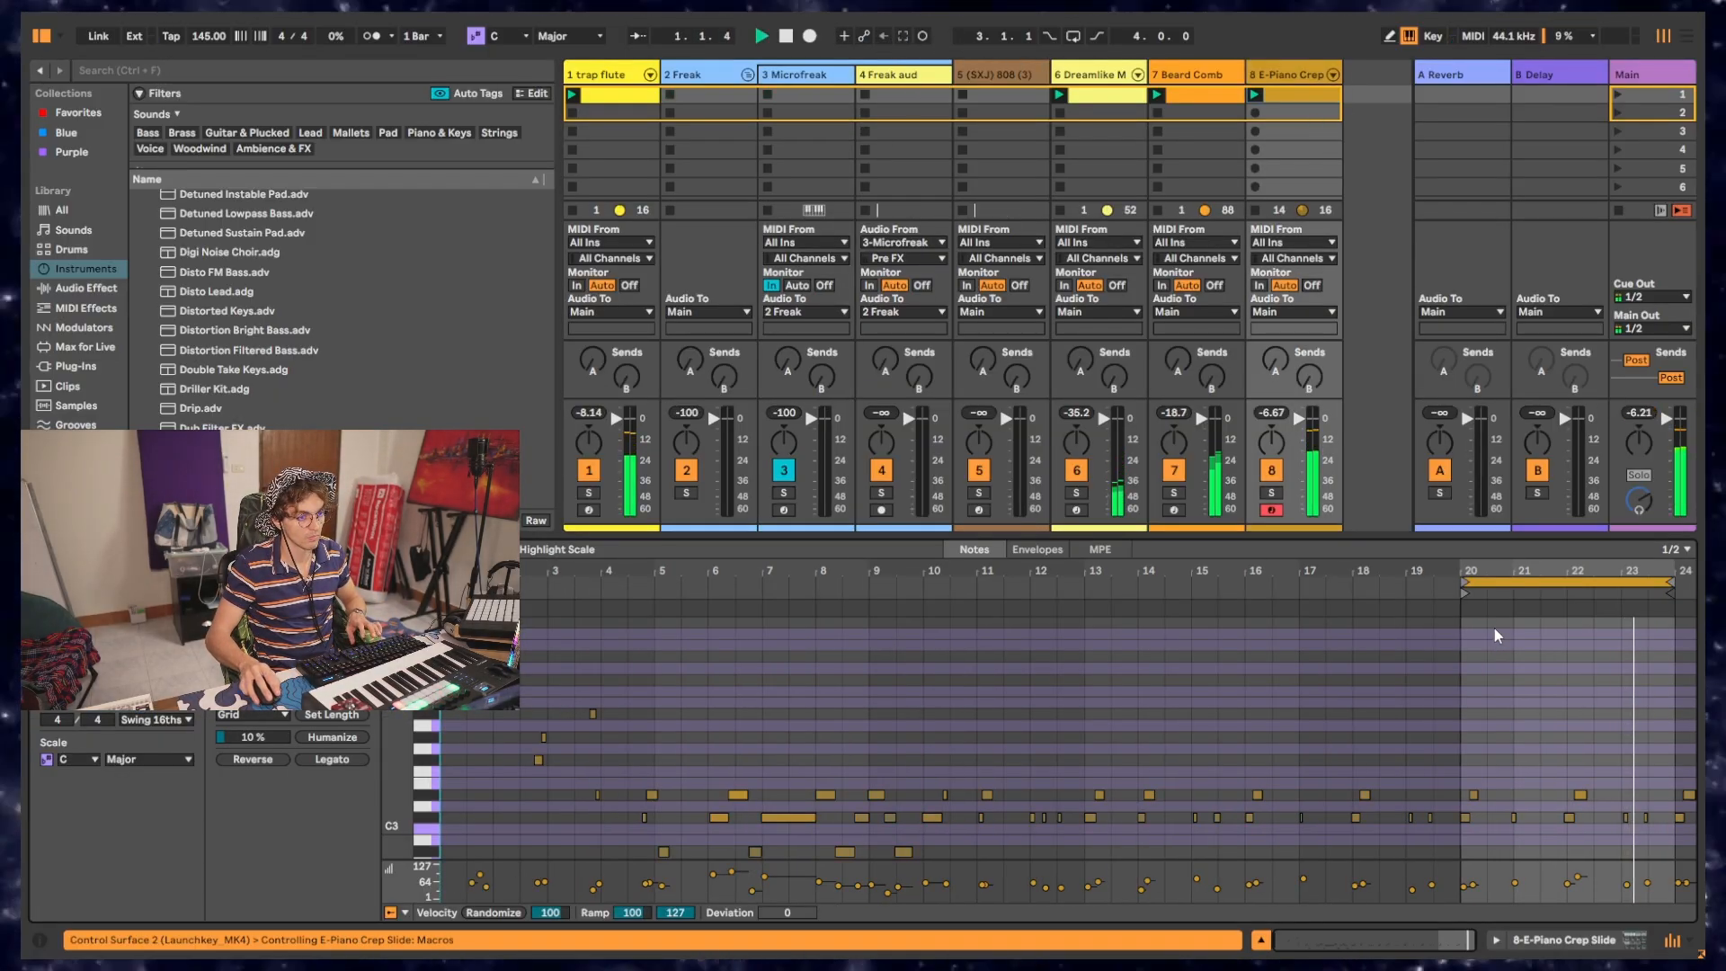
{"action": "left_click_drag", "start_coordinate": [1466, 582], "coordinate": [1088, 638]}
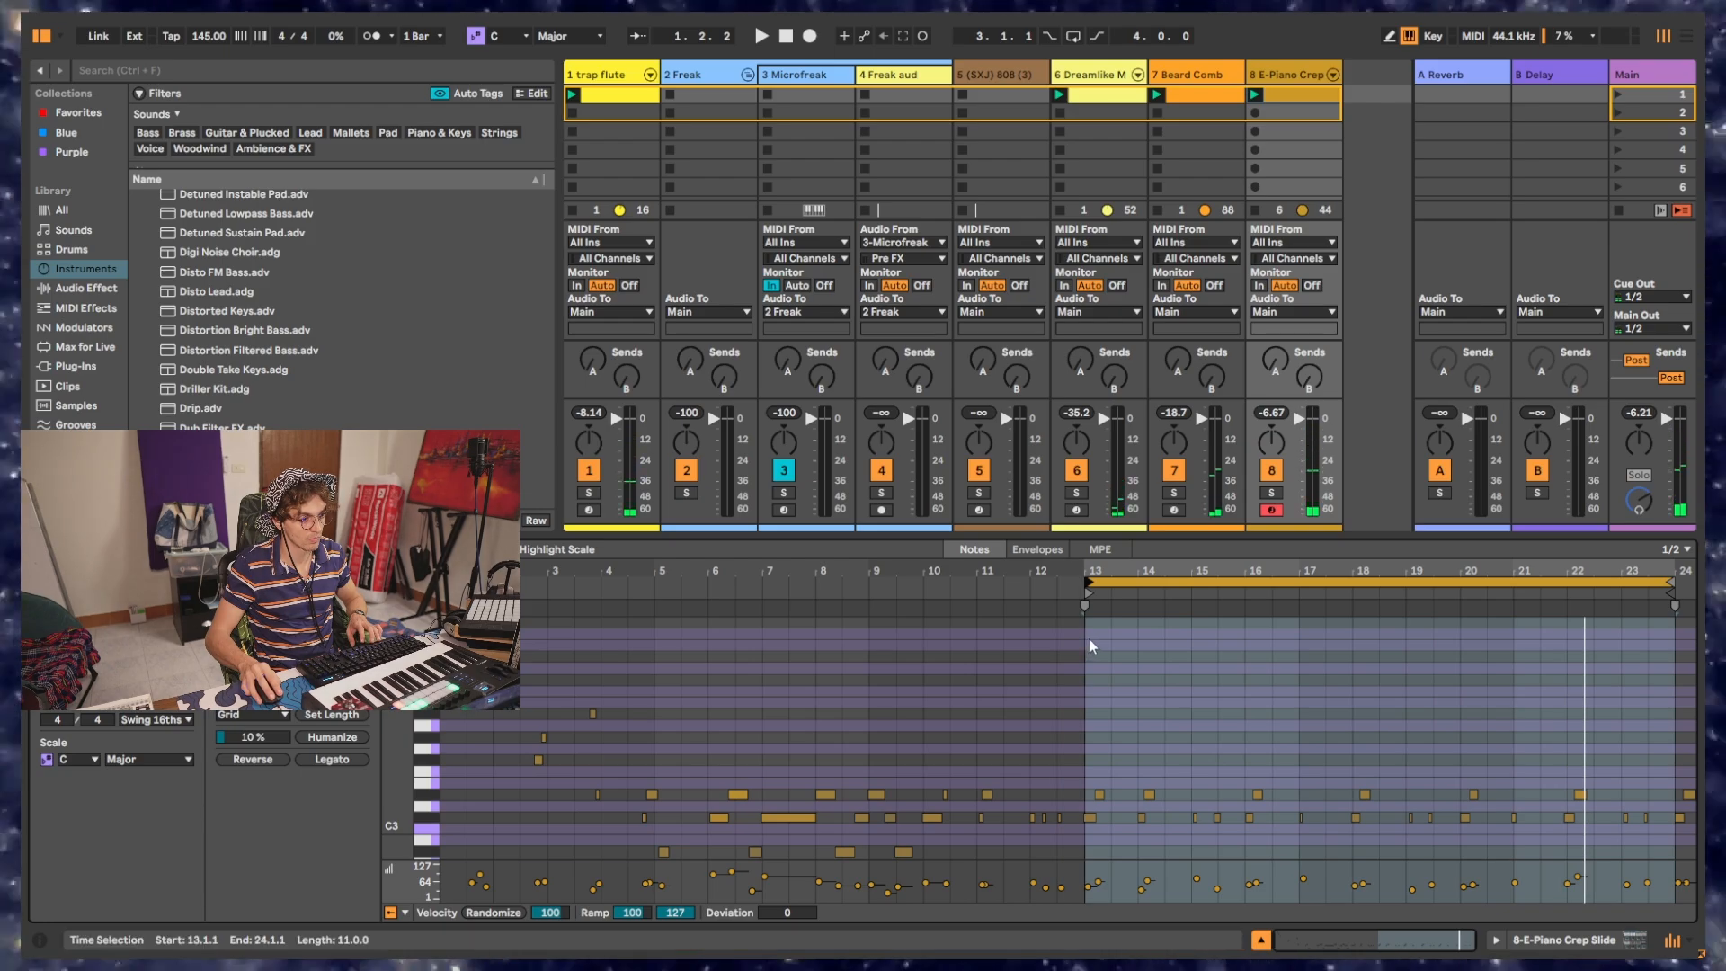
{"action": "left_click_drag", "start_coordinate": [1094, 578], "coordinate": [1030, 595]}
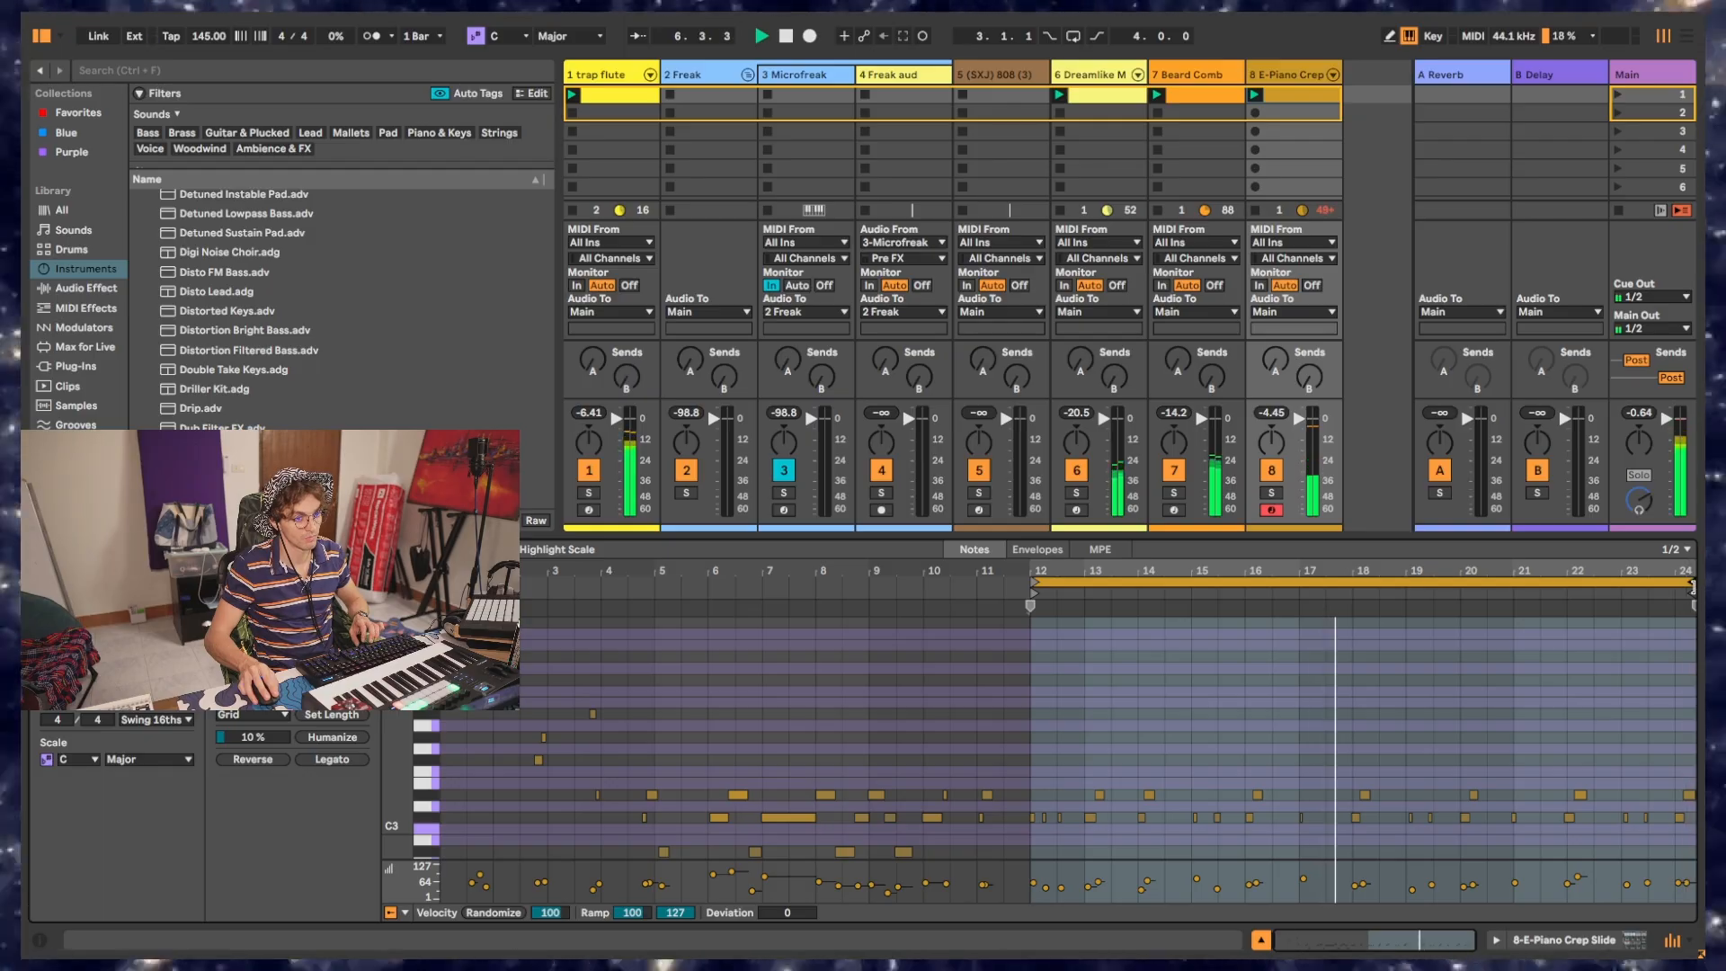
{"action": "right_click", "coordinate": [1660, 575]}
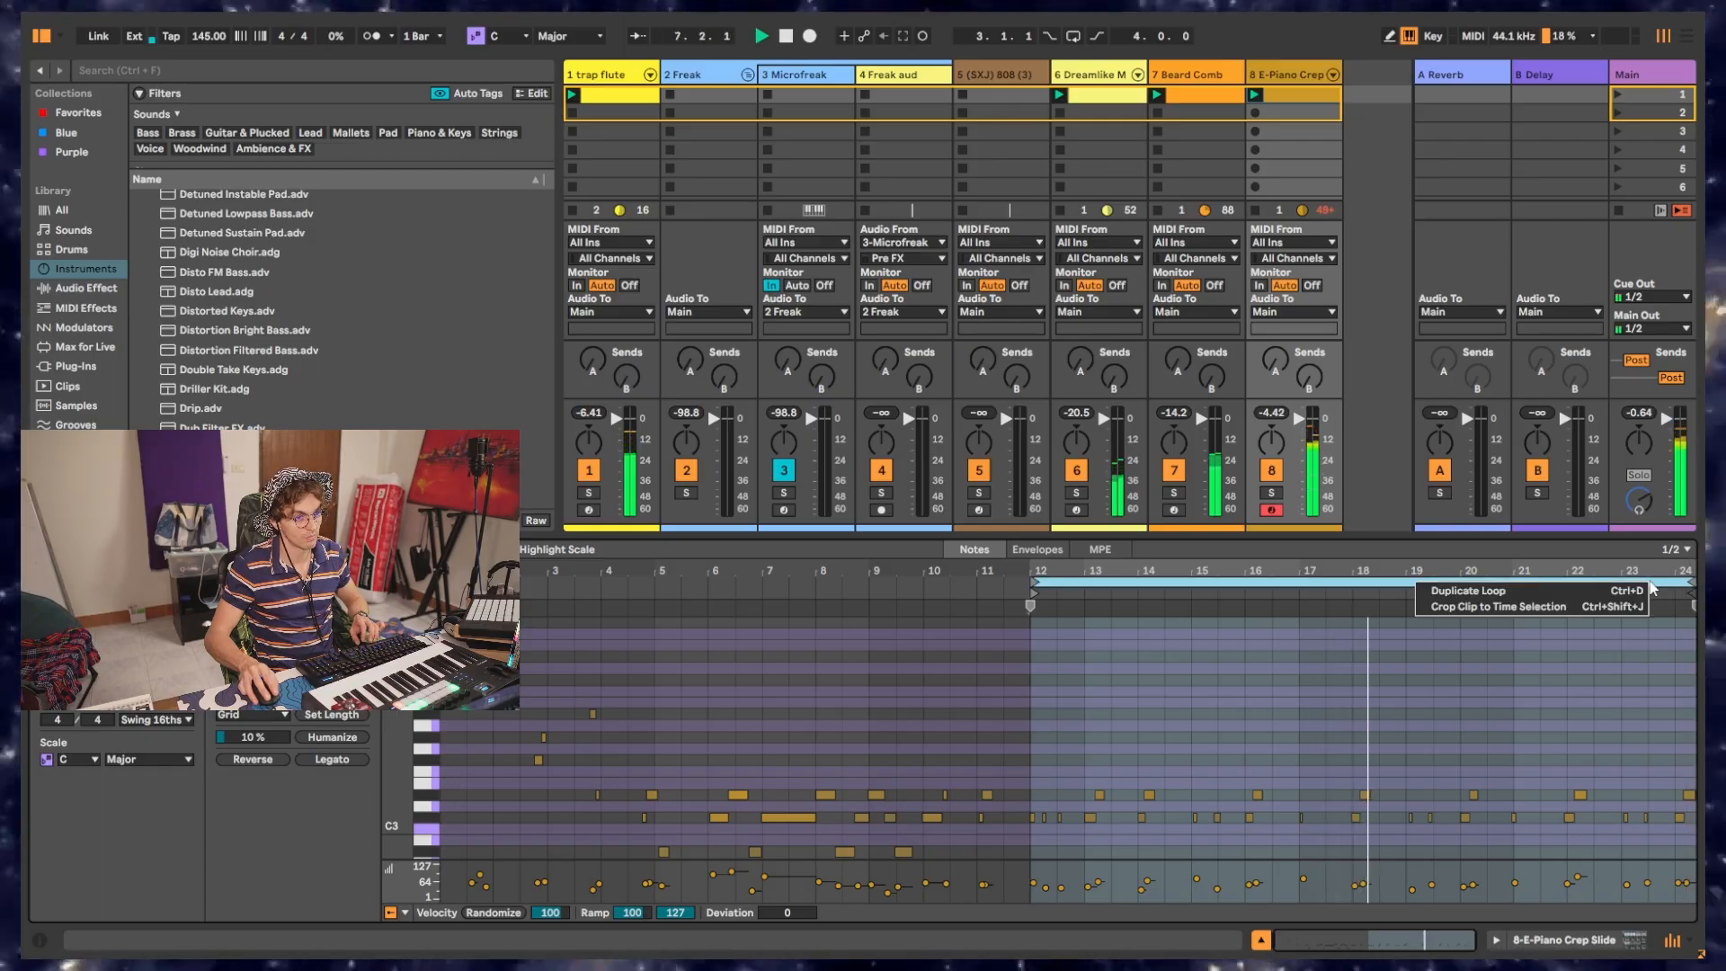
{"action": "left_click", "coordinate": [1530, 604]}
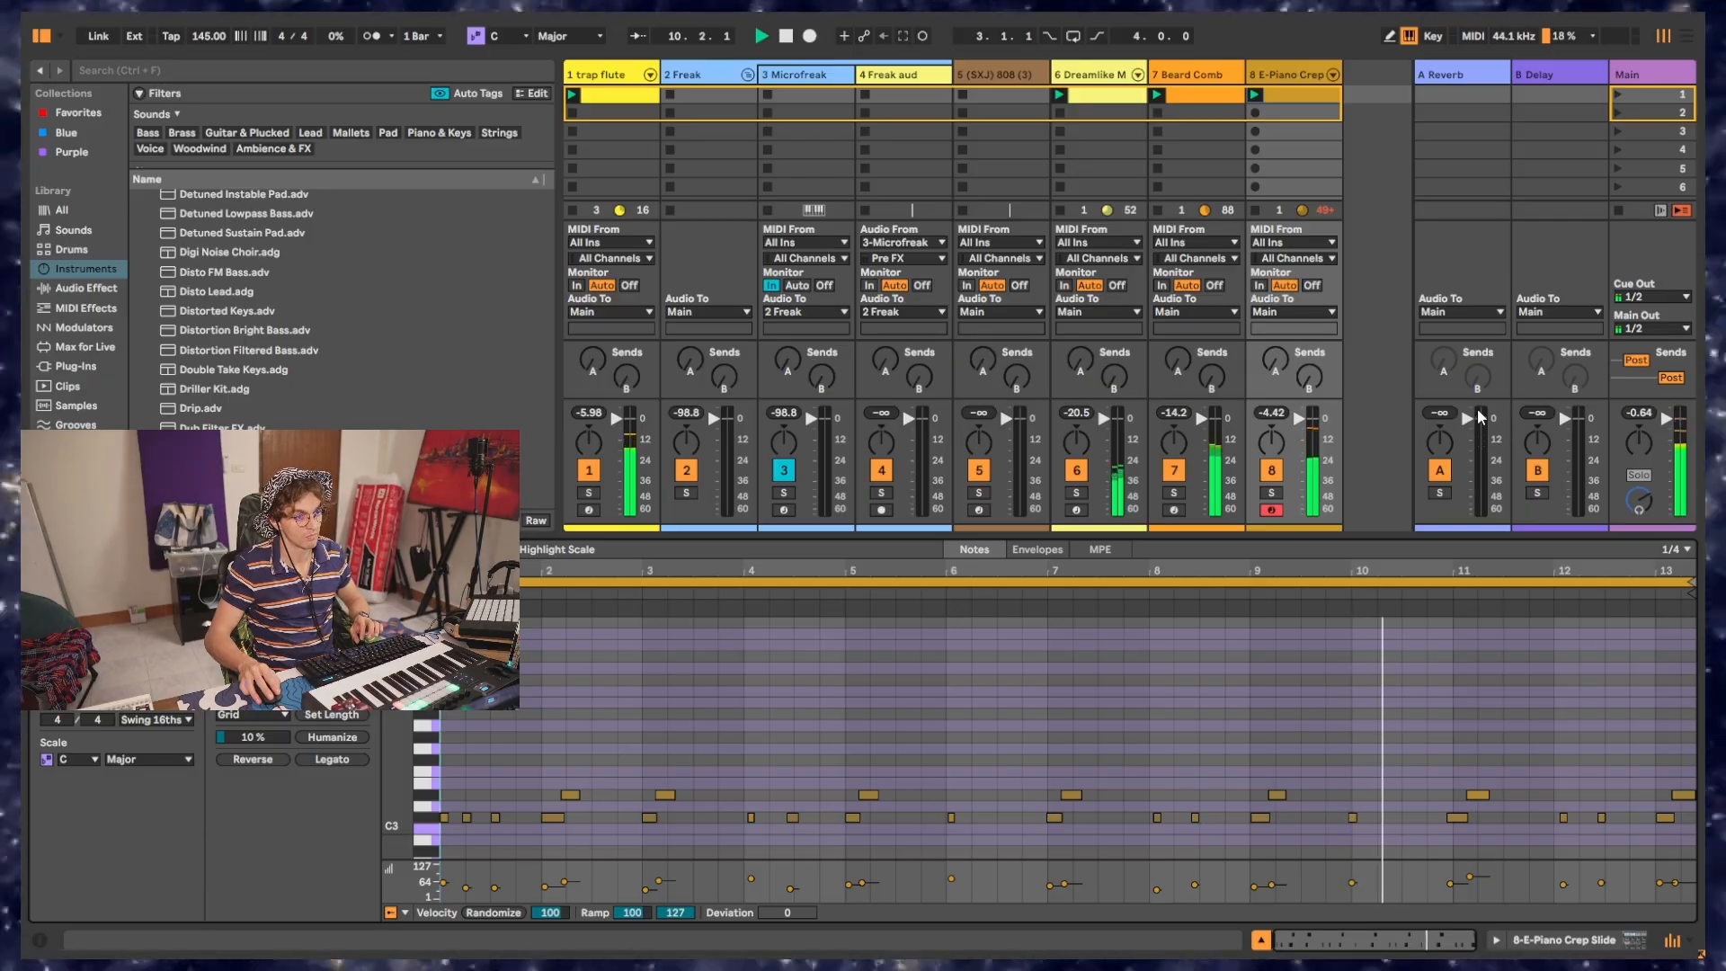
{"action": "key", "text": "ctrl+z"}
Step: Crop the E-Piano Crep Slide clip to its loop range starting at bar 12
{"action": "scroll", "coordinate": [1248, 684], "scroll_direction": "down", "scroll_amount": 3}
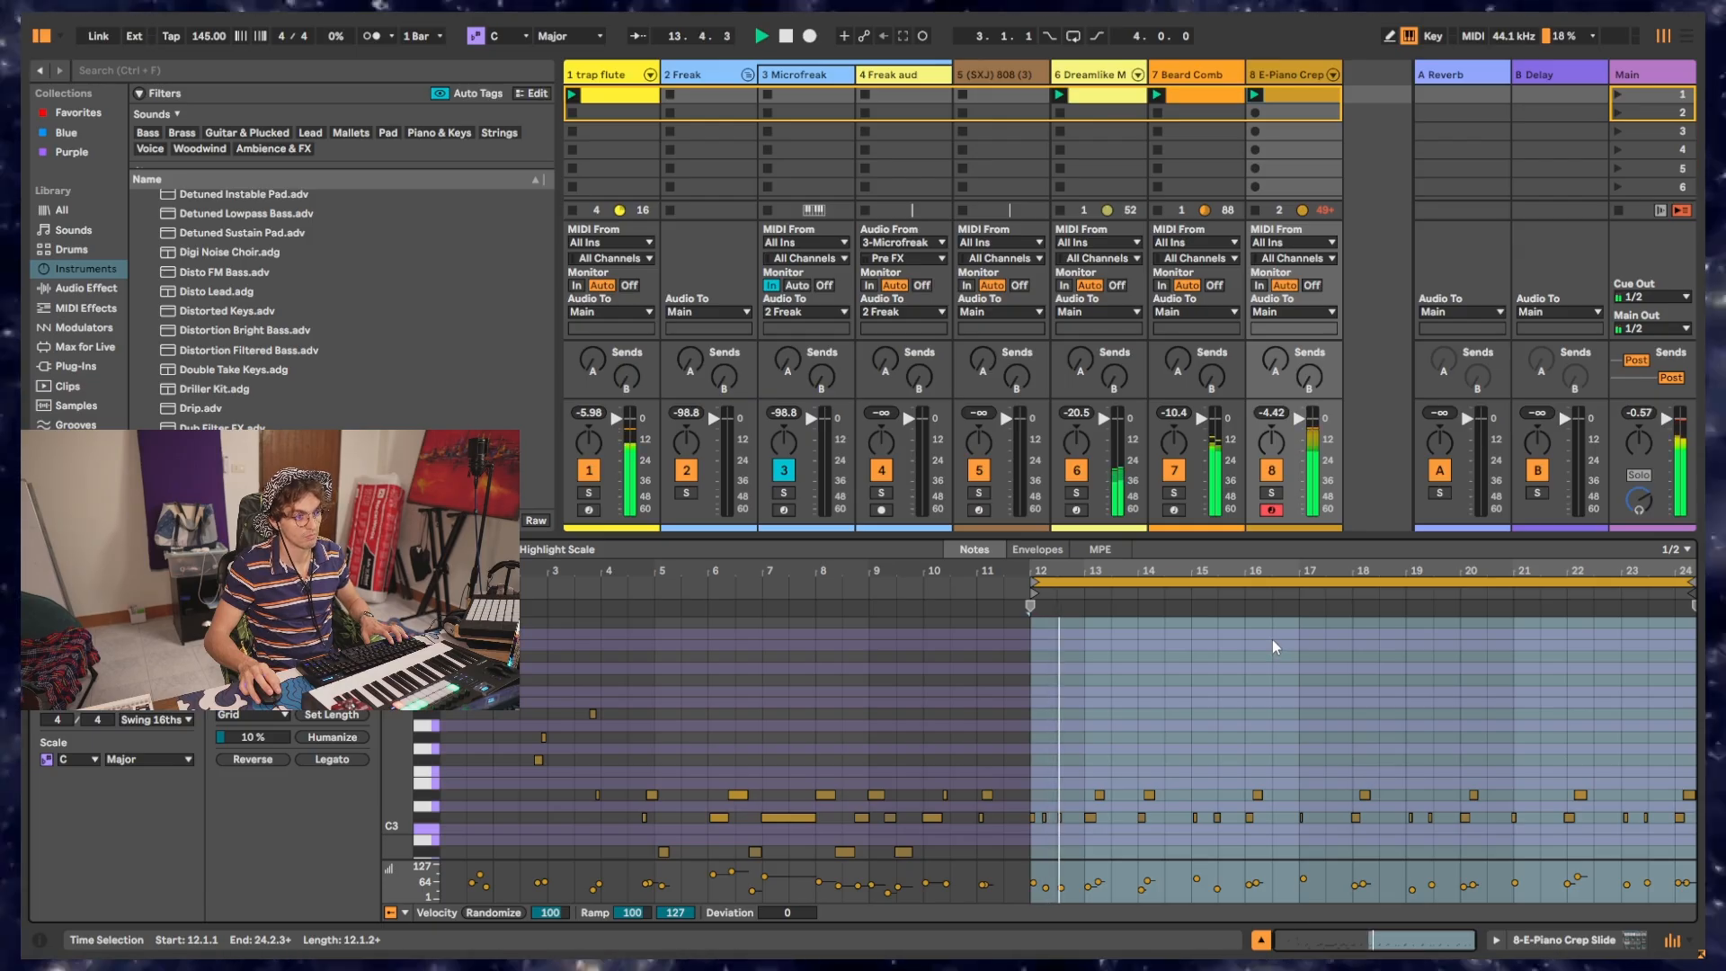
{"action": "right_click", "coordinate": [1248, 583]}
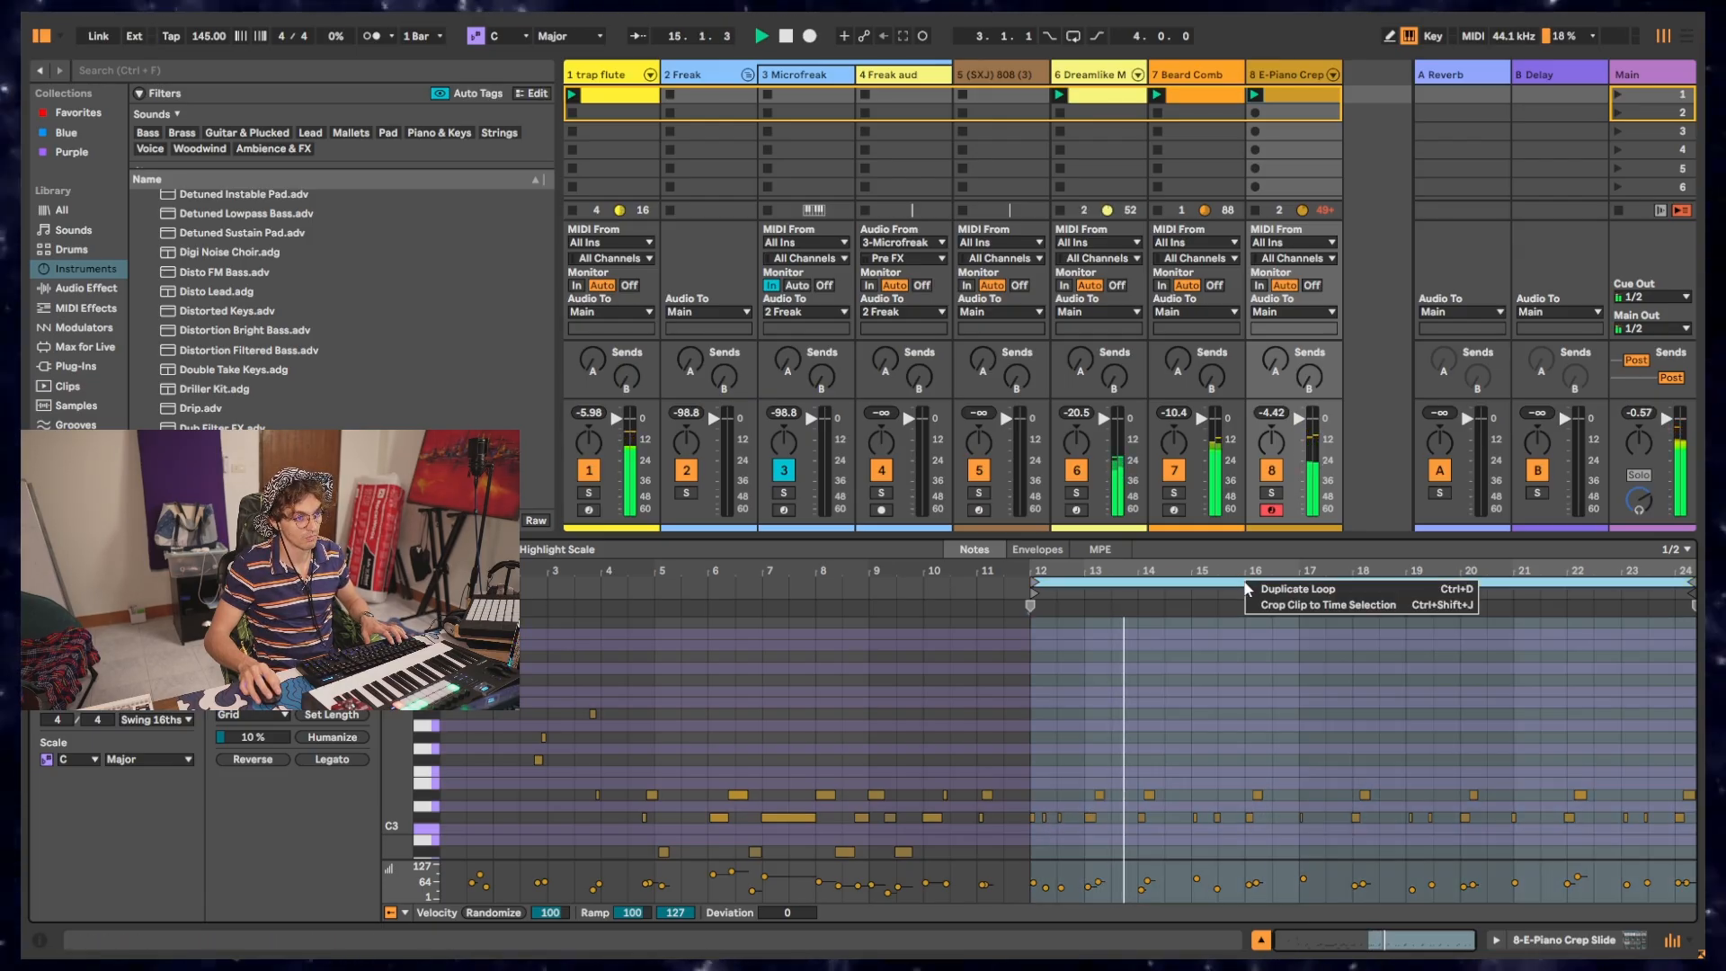
{"action": "left_click", "coordinate": [1275, 605]}
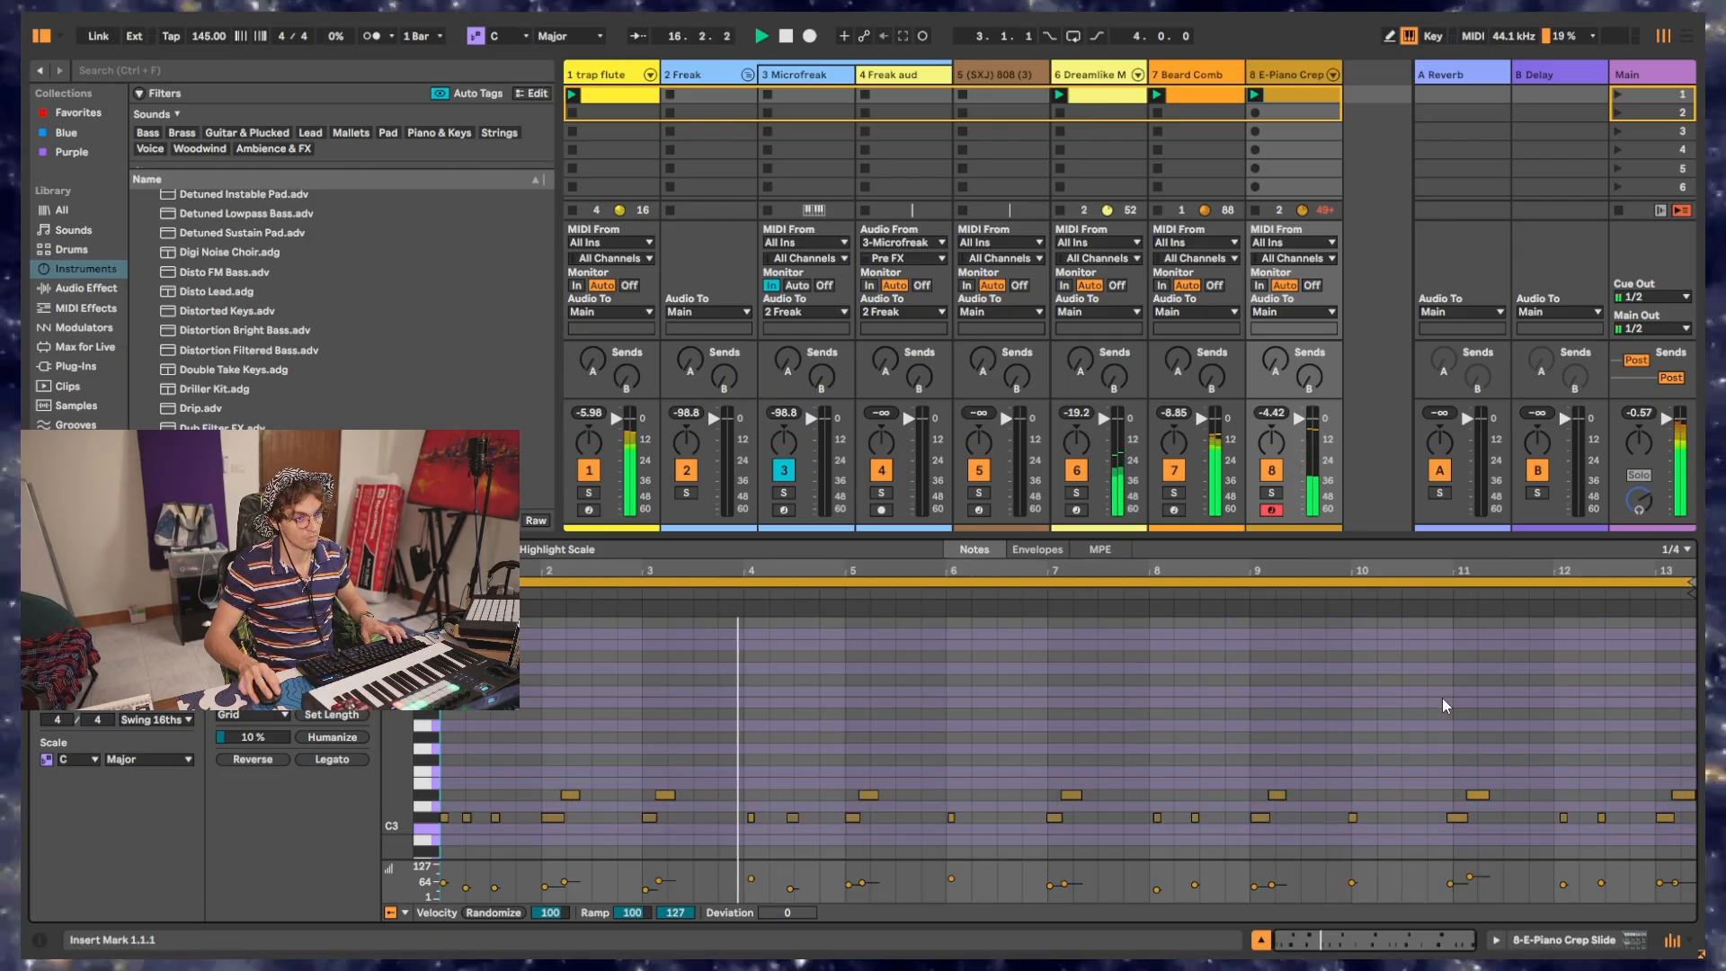
Step: Duplicate the E-Piano clip's last notes from about bar 11 to 13 and move the copies to start at bar 14
{"action": "left_click_drag", "start_coordinate": [1450, 720], "coordinate": [1696, 854]}
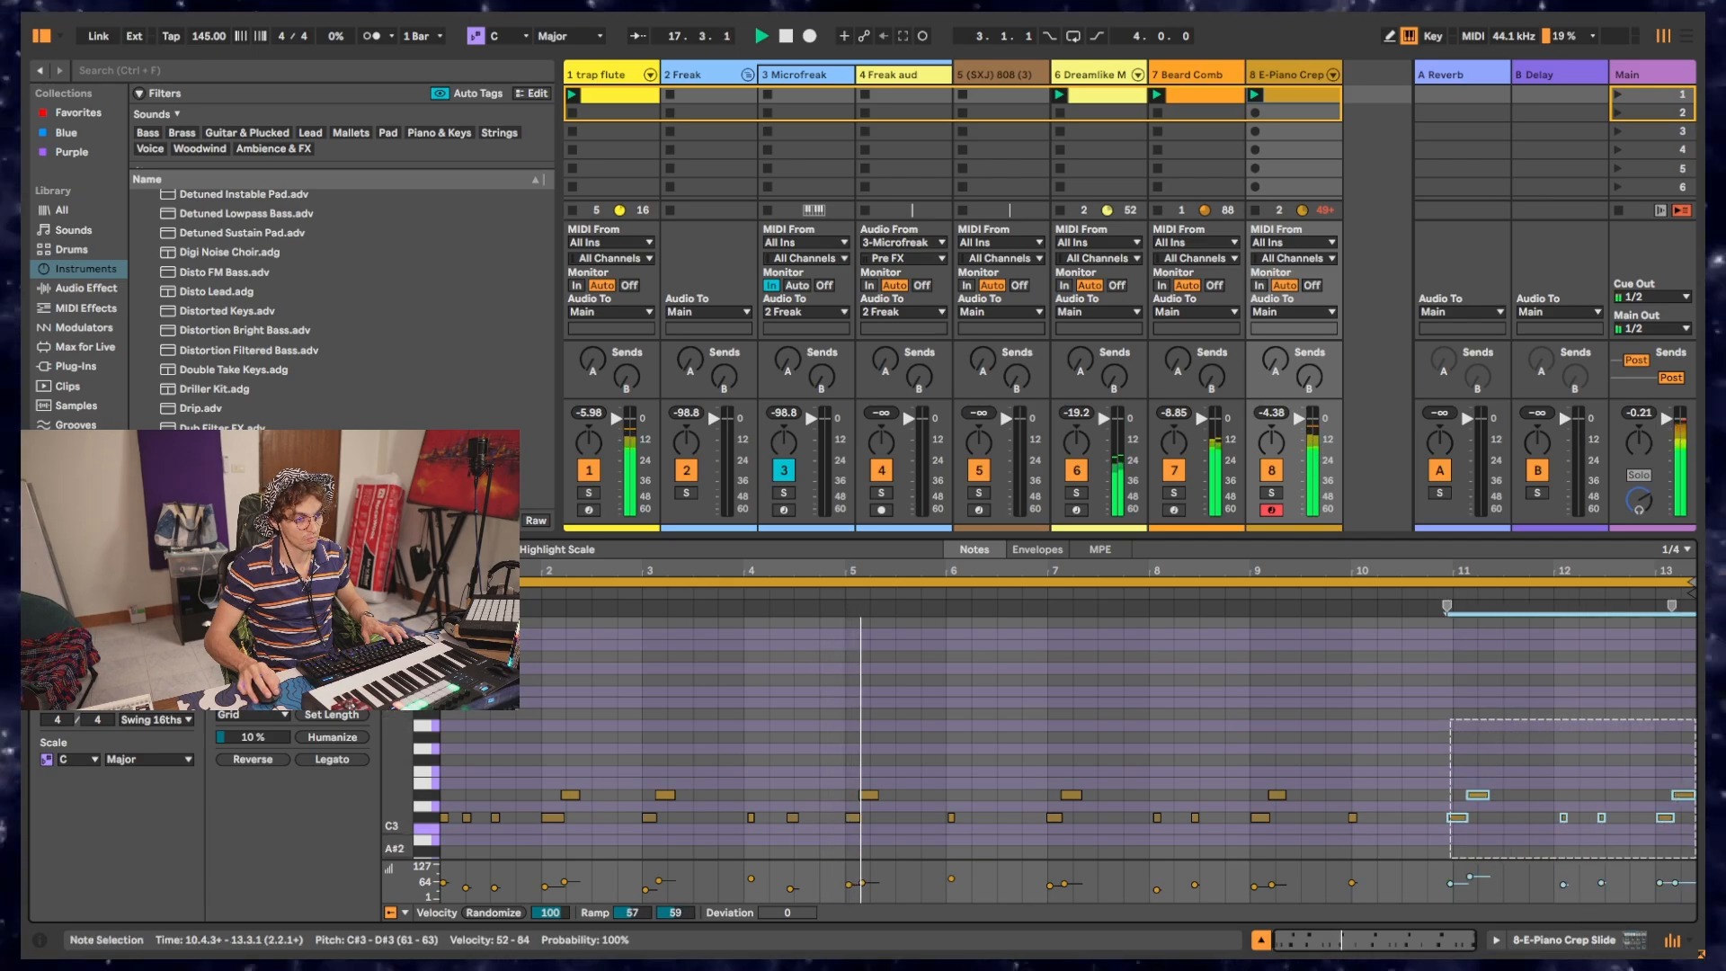
{"action": "key", "text": "ctrl+d"}
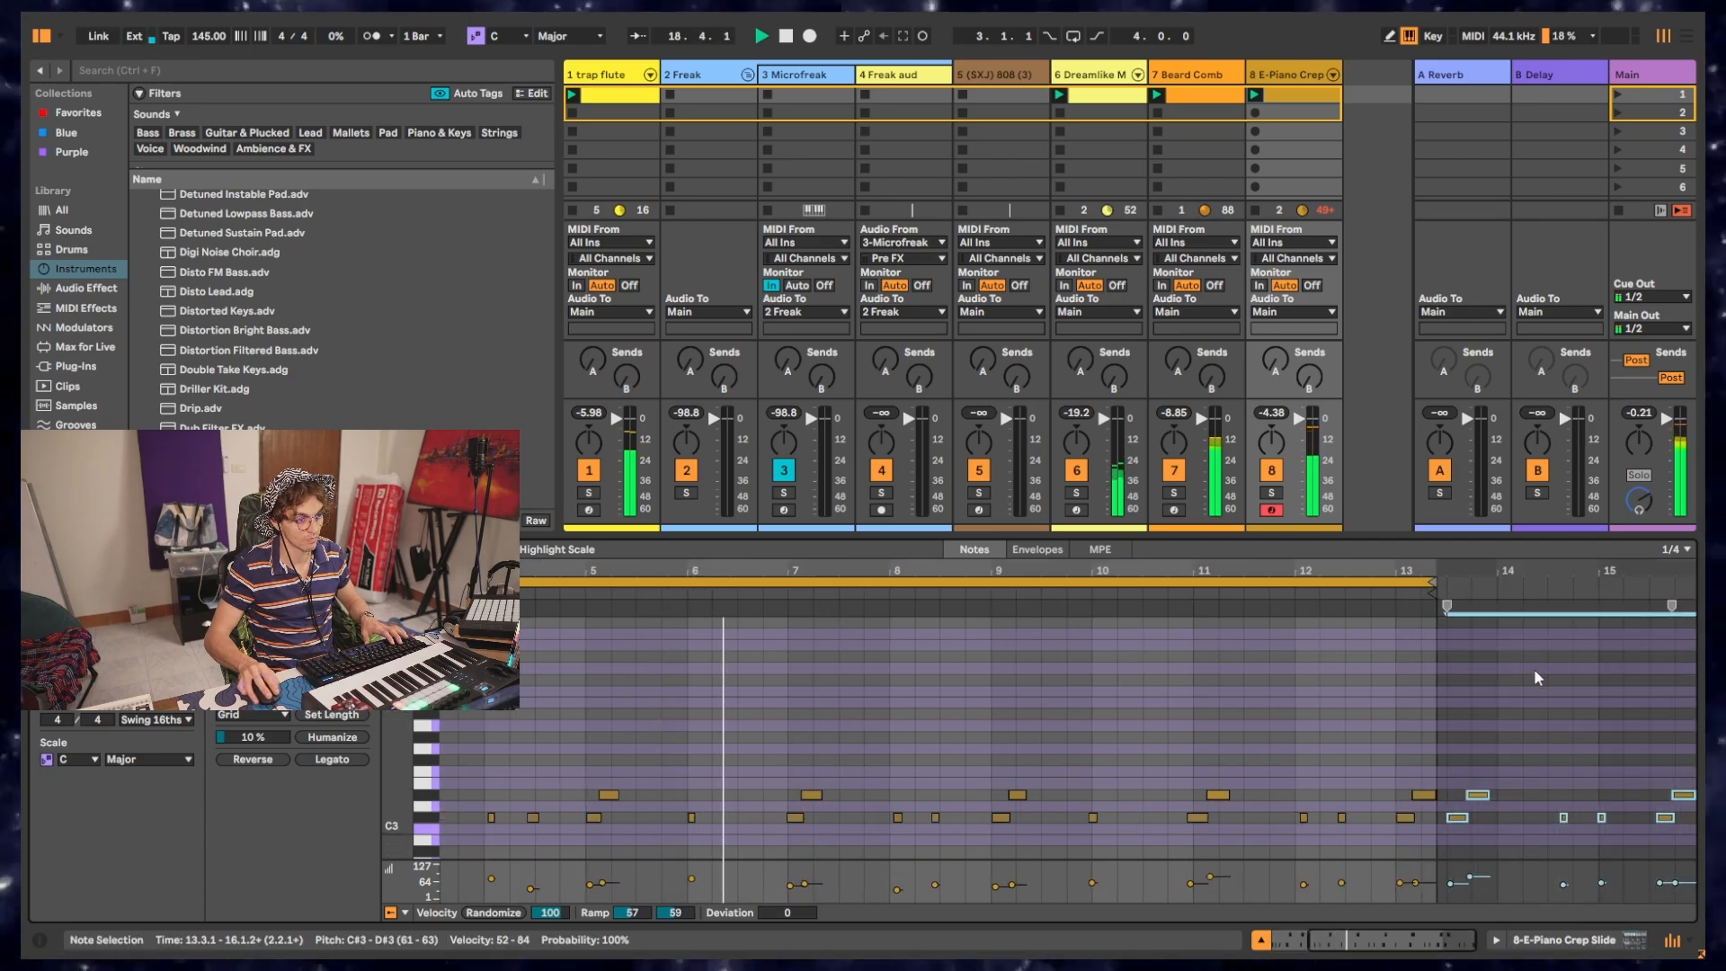
{"action": "key", "text": "Right"}
{"action": "key", "text": "Right"}
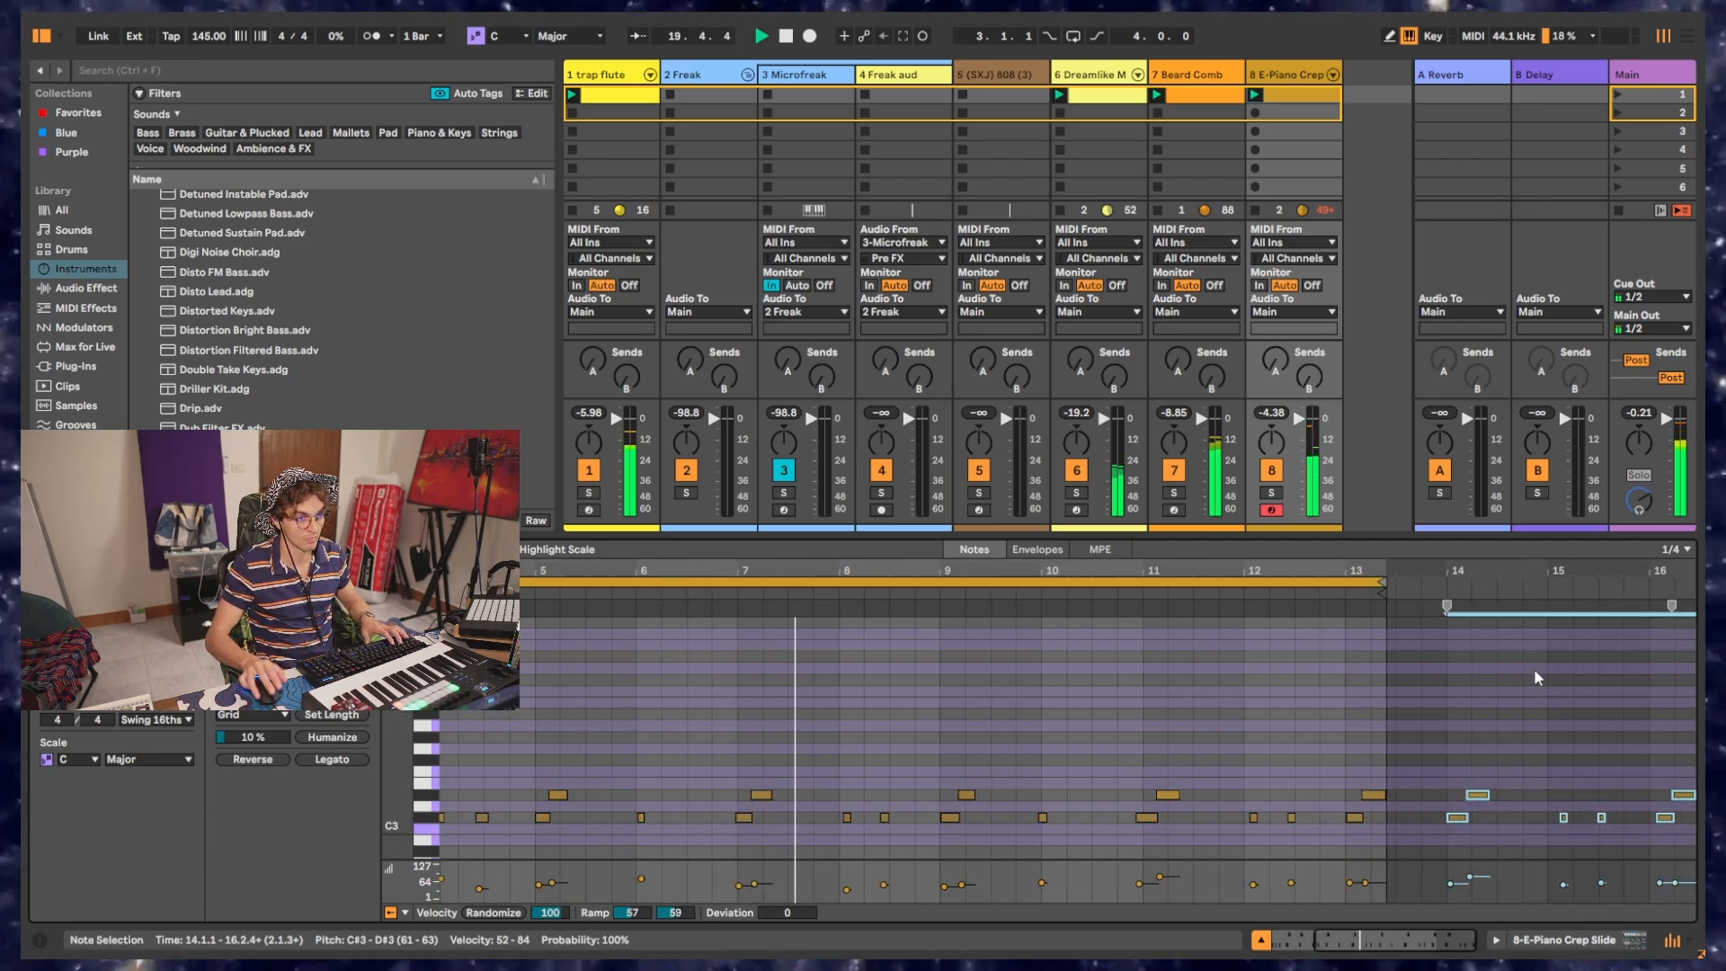
Step: Extend the E-Piano clip's loop end to bar 17 and restart playback
{"action": "left_click_drag", "start_coordinate": [1385, 584], "coordinate": [1502, 590]}
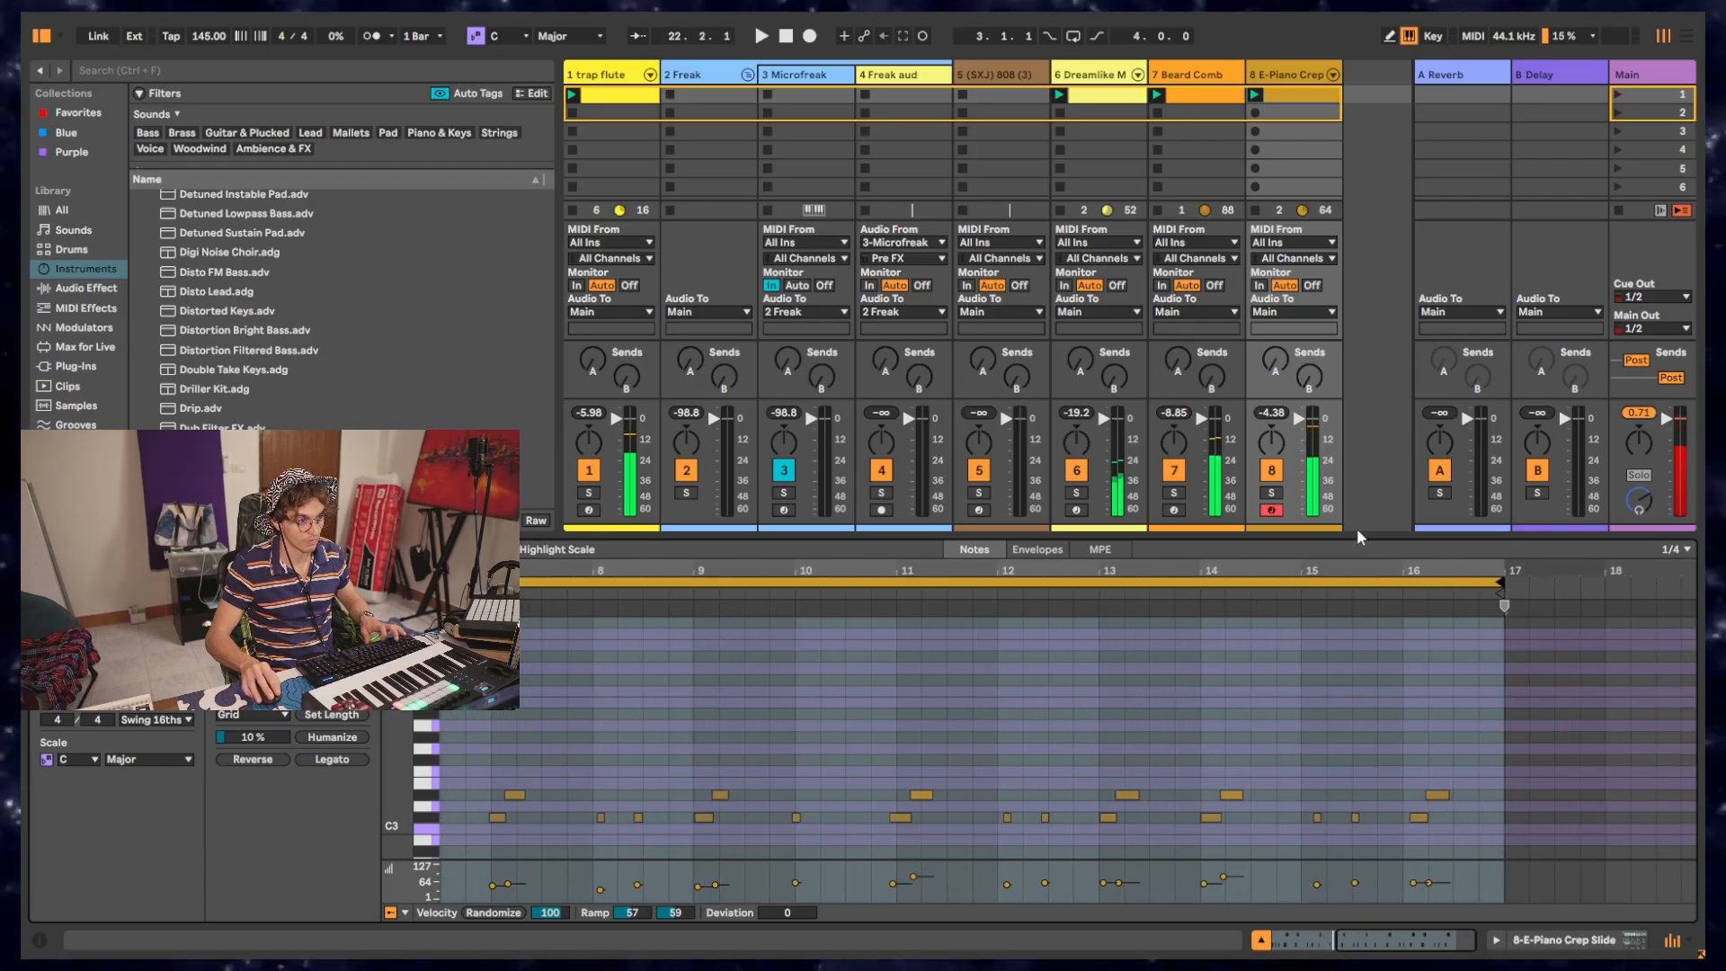
{"action": "key", "text": "space"}
{"action": "scroll", "coordinate": [1239, 719], "scroll_direction": "down", "scroll_amount": 3}
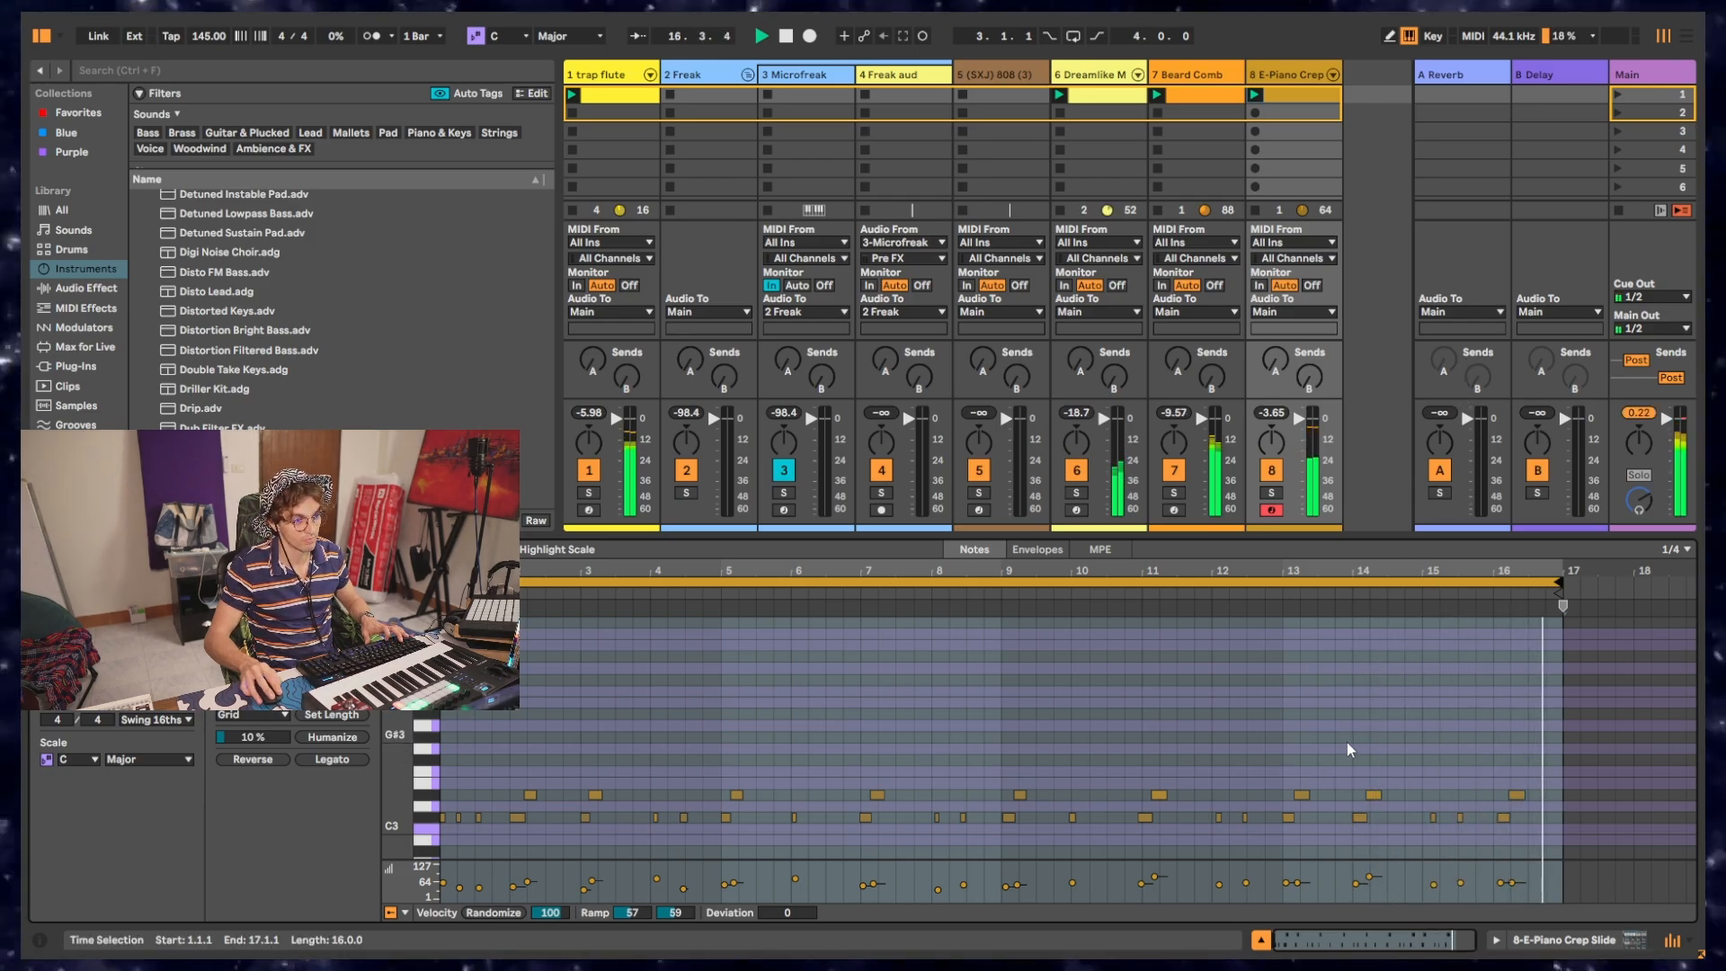
Step: Delete the duplicated notes from bar 14 onward in the E-Piano clip
{"action": "left_click_drag", "start_coordinate": [1347, 741], "coordinate": [1564, 875]}
{"action": "left_click_drag", "start_coordinate": [1415, 763], "coordinate": [1338, 849]}
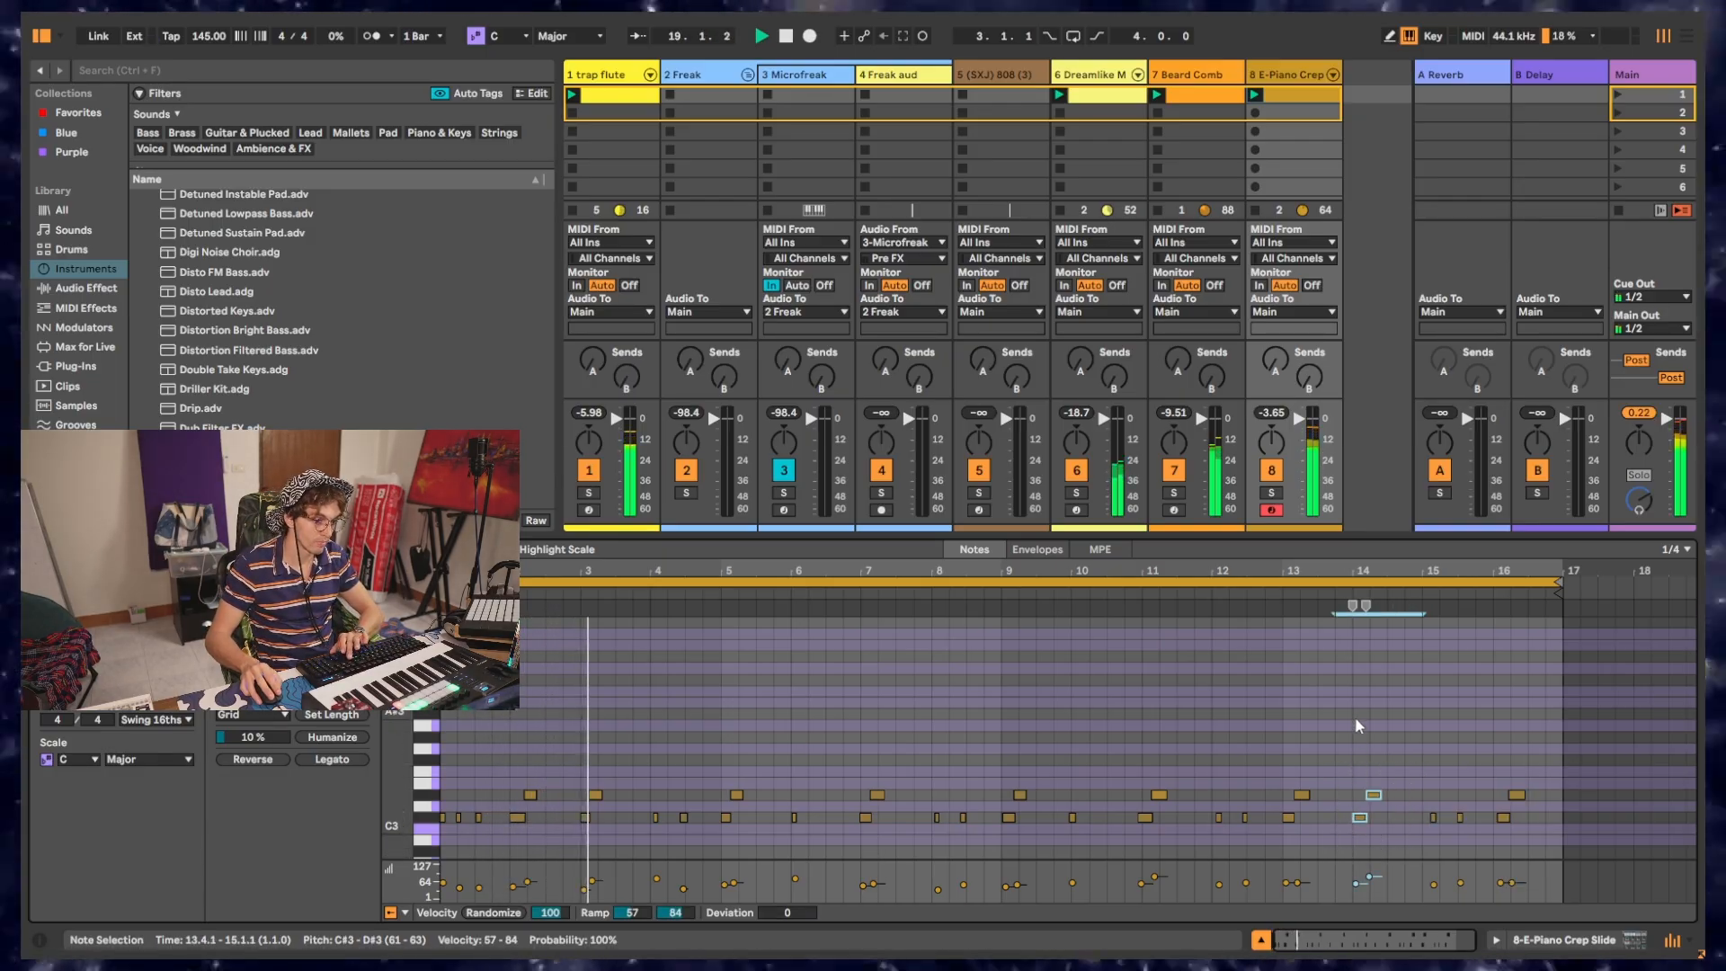
{"action": "left_click_drag", "start_coordinate": [1363, 775], "coordinate": [1518, 872]}
{"action": "key", "text": "Delete"}
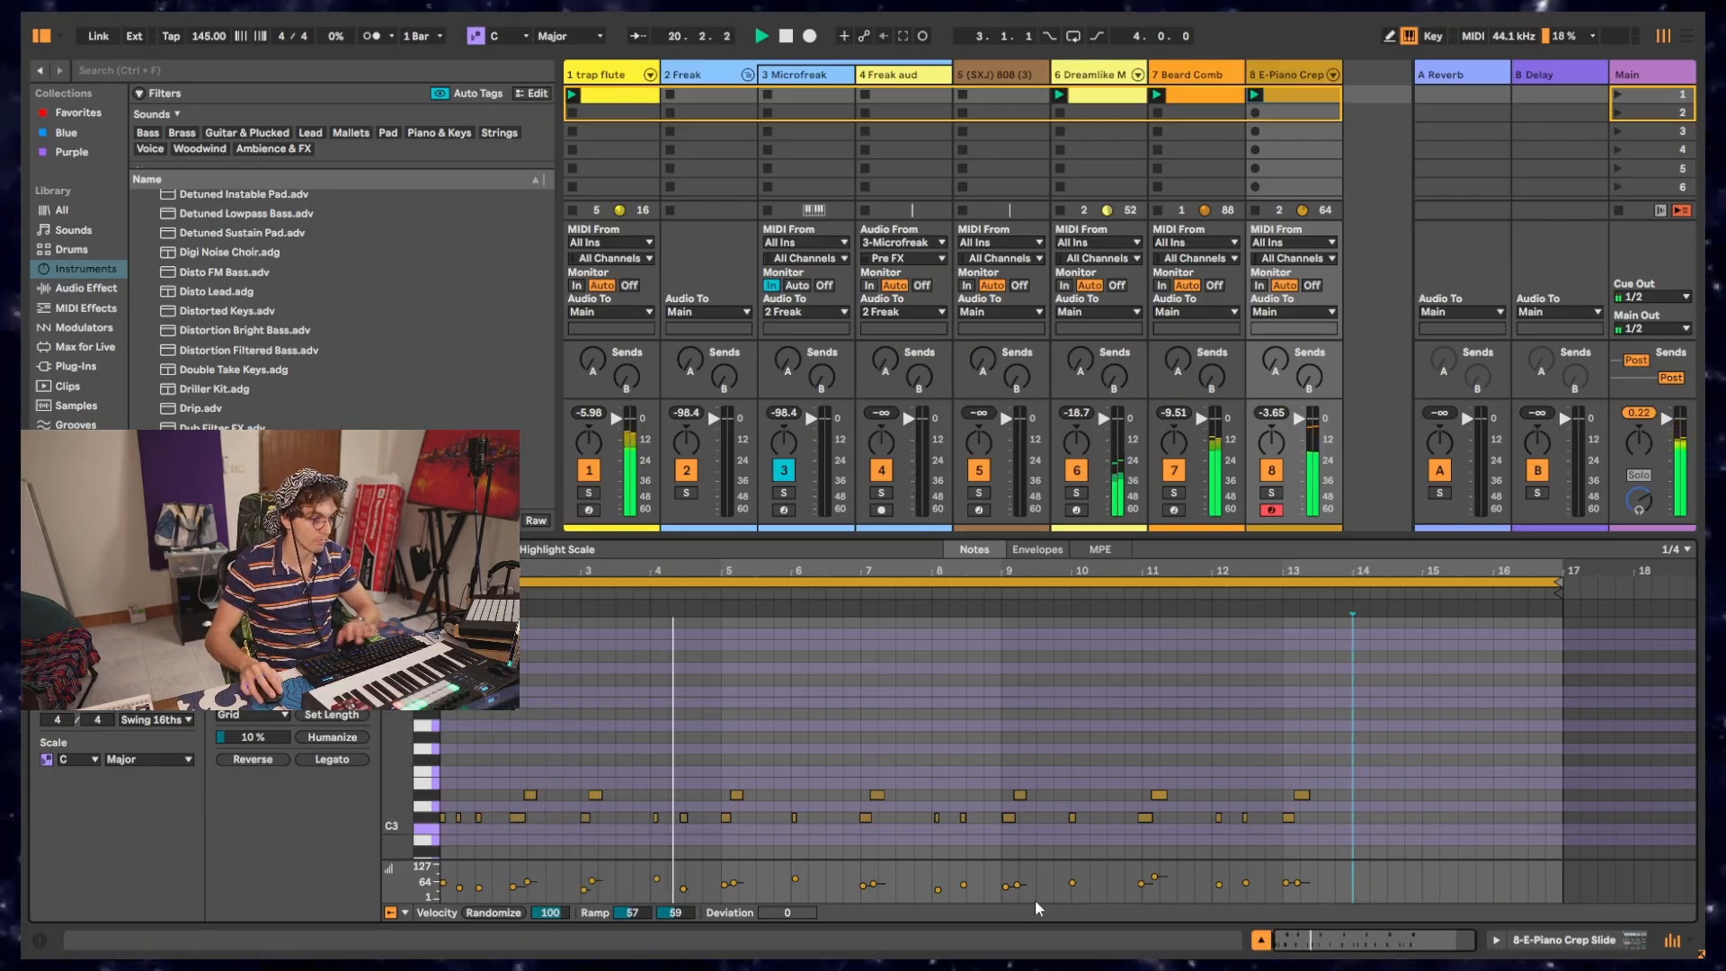
Step: Copy the E-Piano clip's notes in bars 9 to 11 and paste them at about bar 14
{"action": "left_click_drag", "start_coordinate": [996, 781], "coordinate": [1169, 838]}
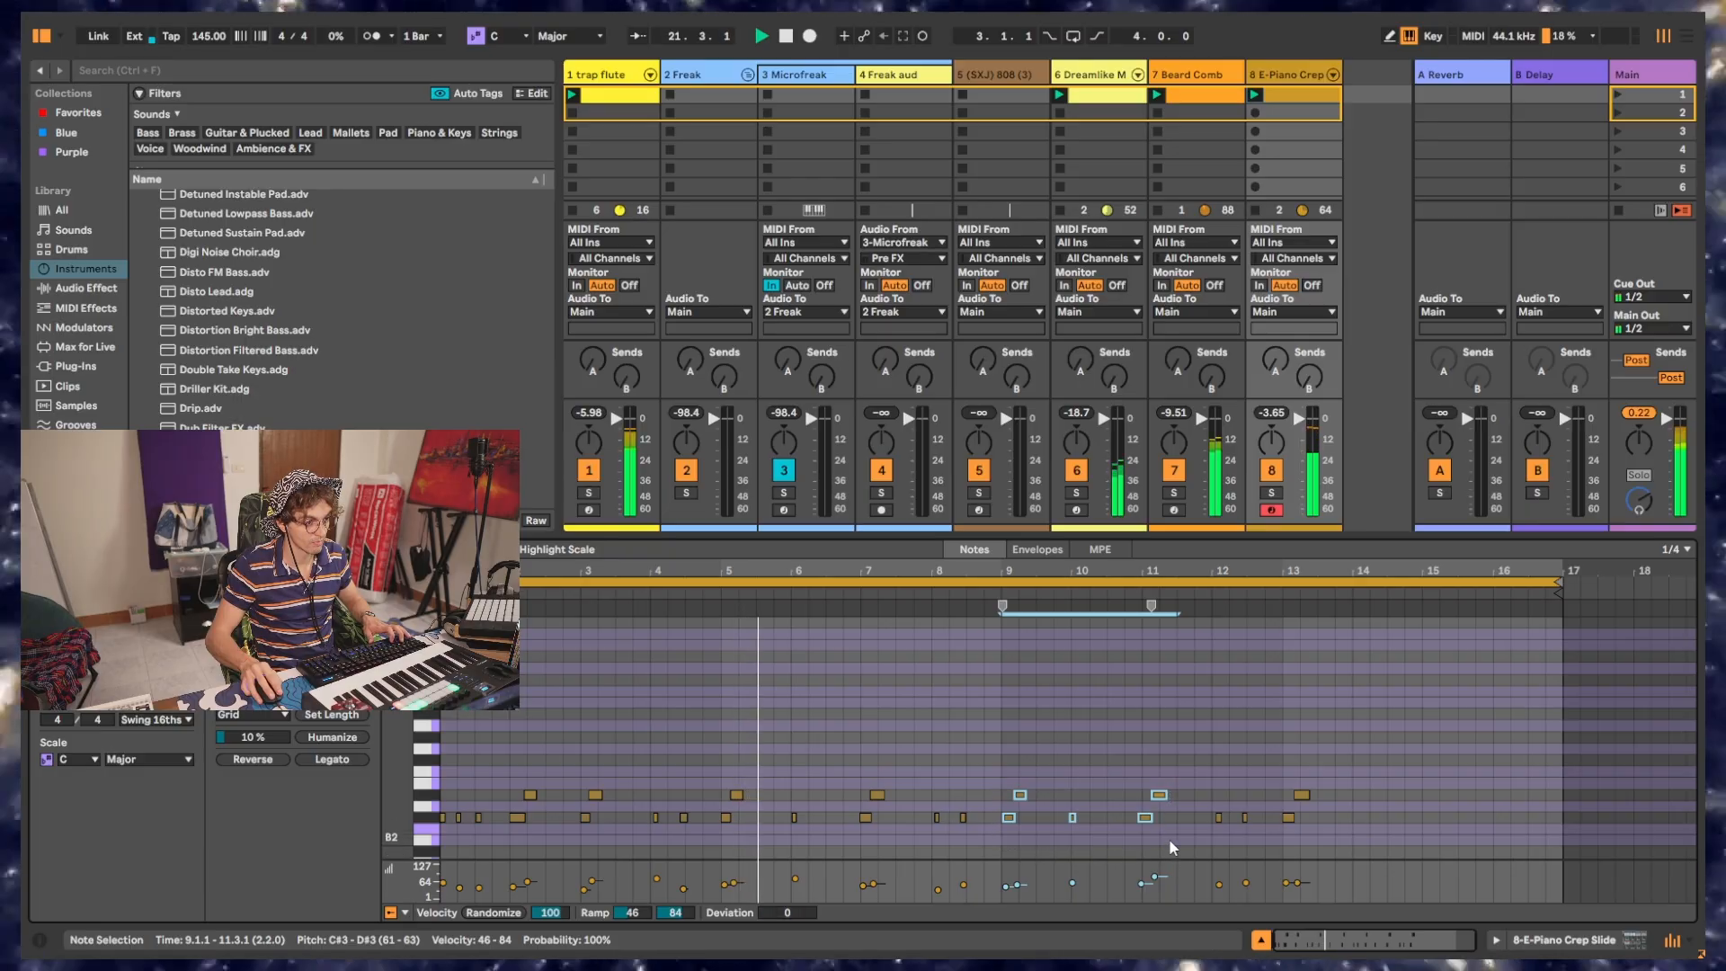
{"action": "key", "text": "ctrl+c"}
{"action": "left_click", "coordinate": [1352, 818]}
{"action": "key", "text": "ctrl+v"}
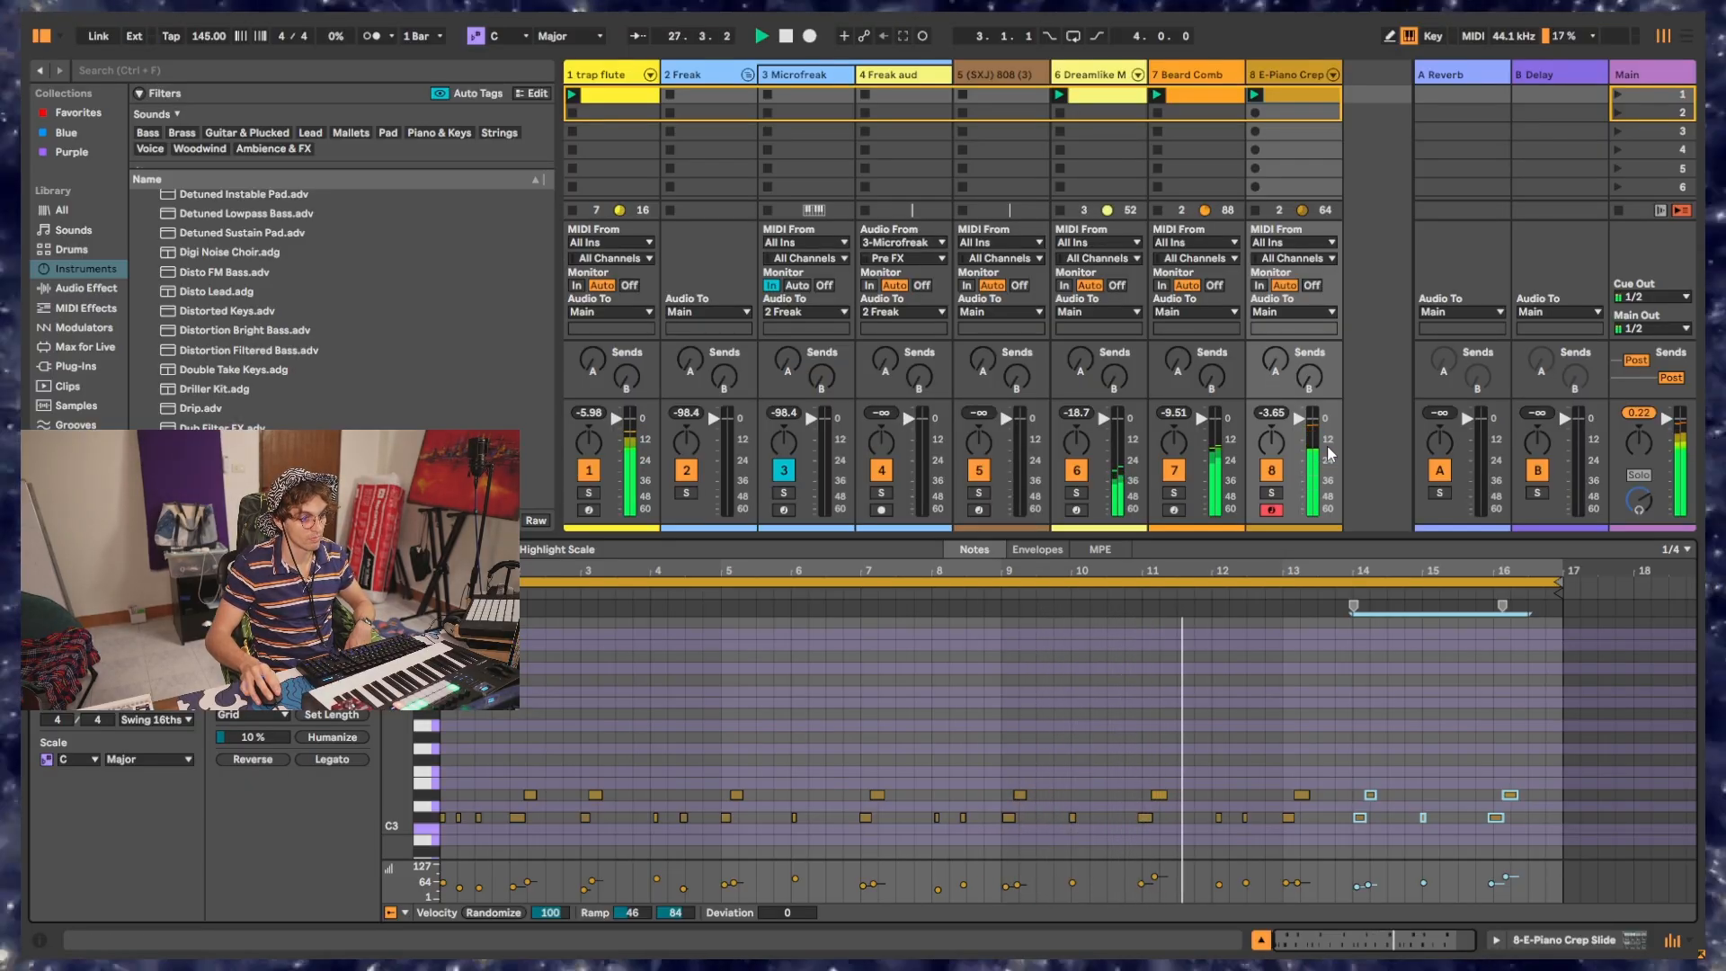
Step: Delete the two pasted notes at bar 14 and shift the remaining three pasted notes earlier by two quarter notes
{"action": "left_click_drag", "start_coordinate": [1391, 783], "coordinate": [1342, 853]}
{"action": "key", "text": "Delete"}
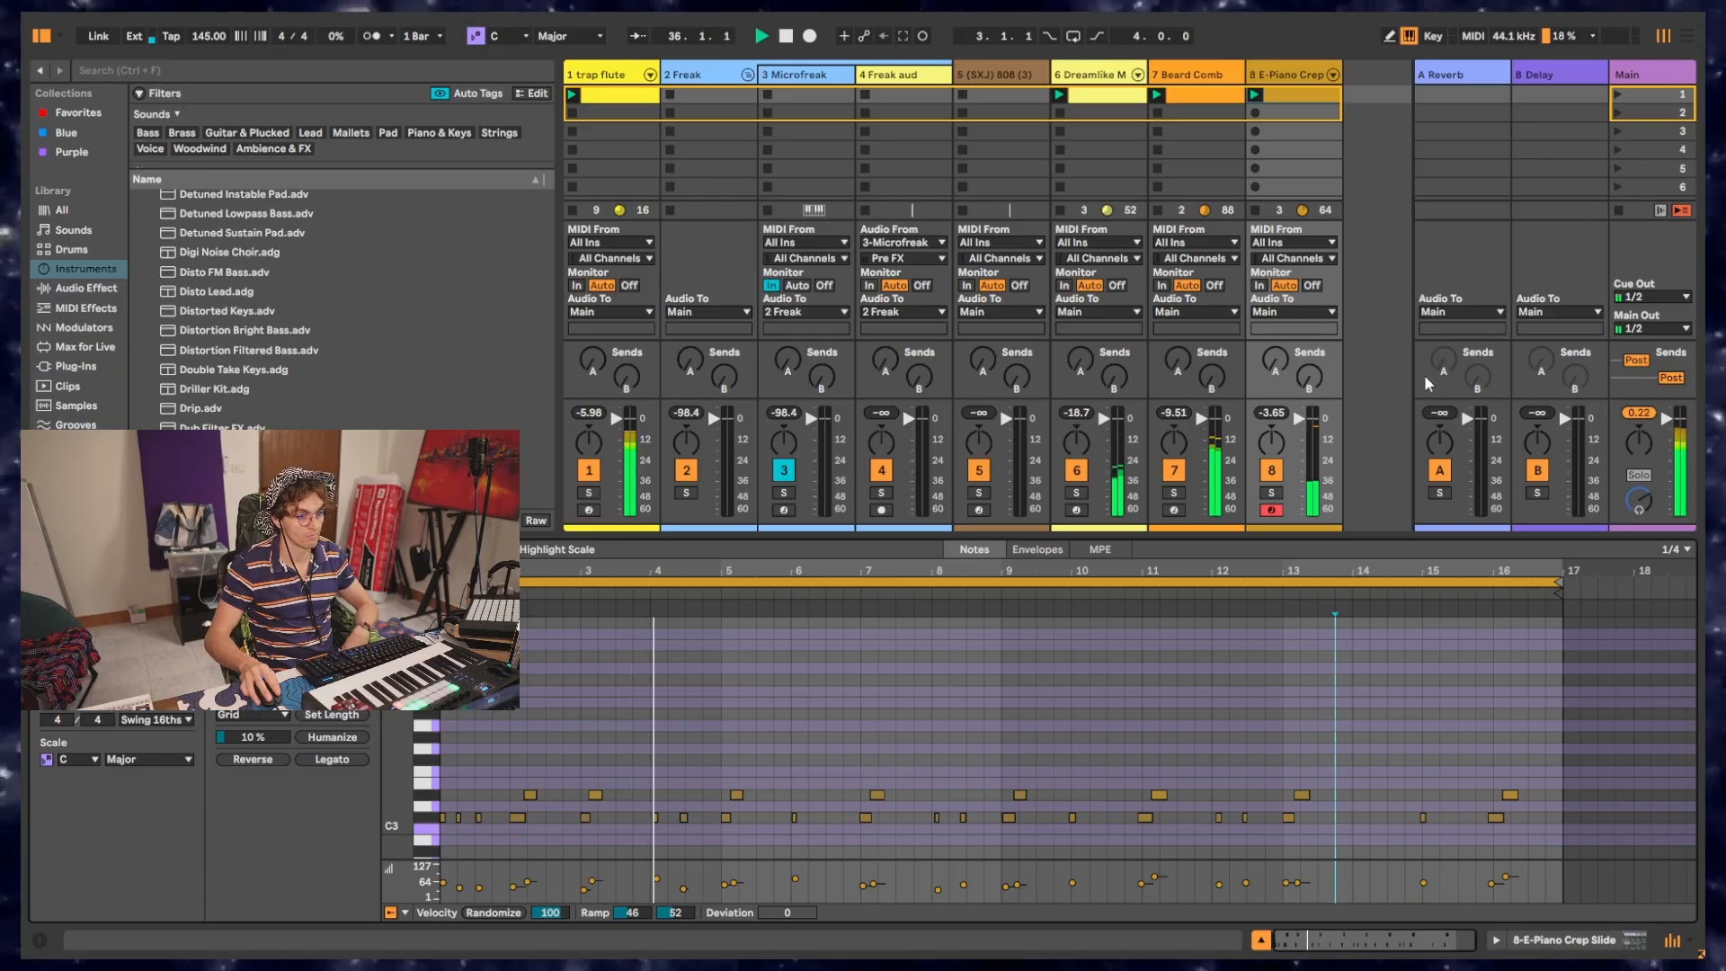
{"action": "left_click_drag", "start_coordinate": [1407, 773], "coordinate": [1561, 865]}
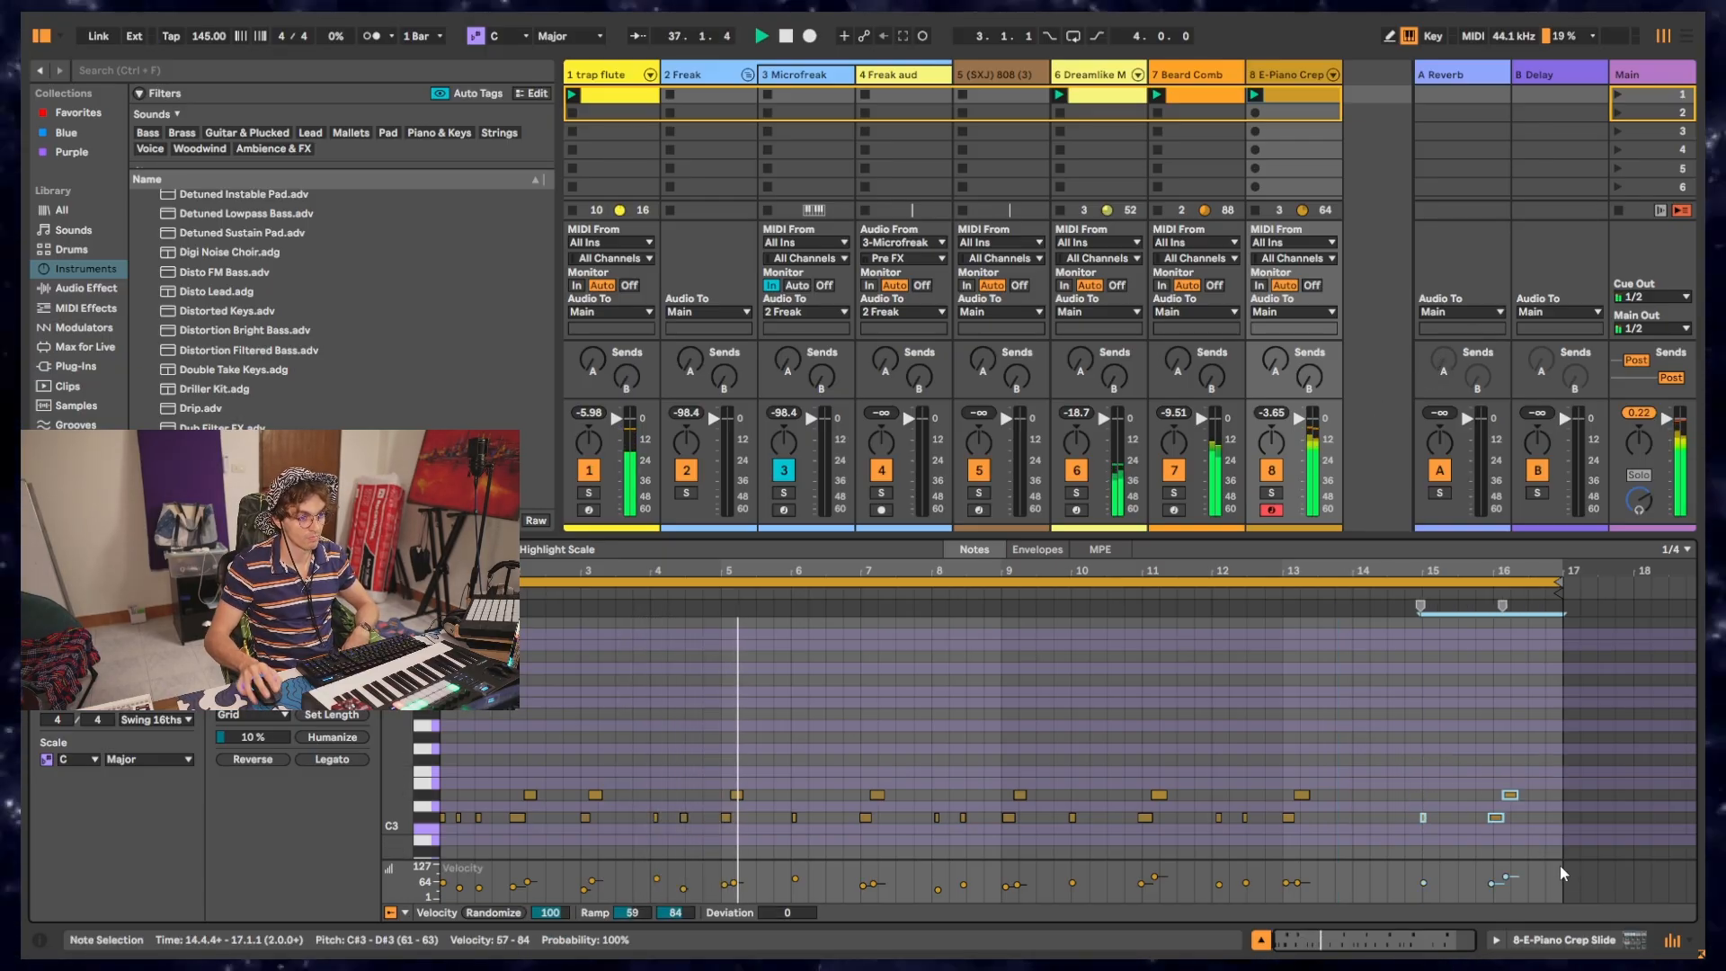
{"action": "key", "text": "Left"}
{"action": "key", "text": "Left"}
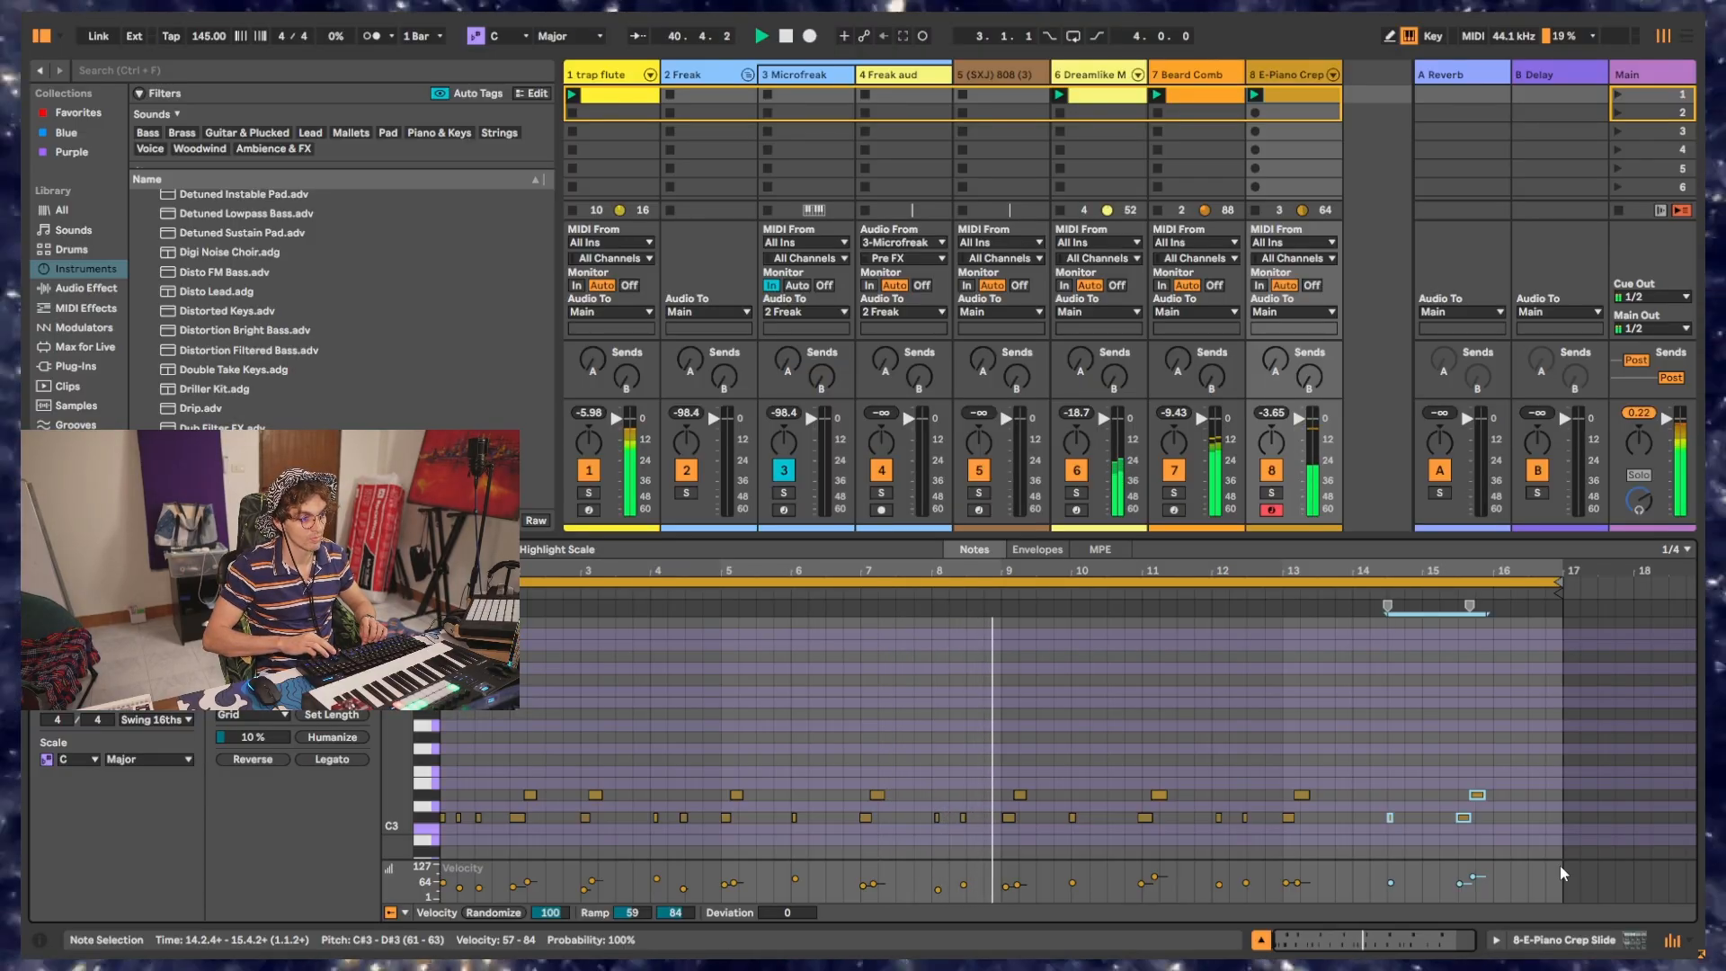
Step: Shift the three pasted E-Piano notes so they start at bar 14
{"action": "key", "text": "Right"}
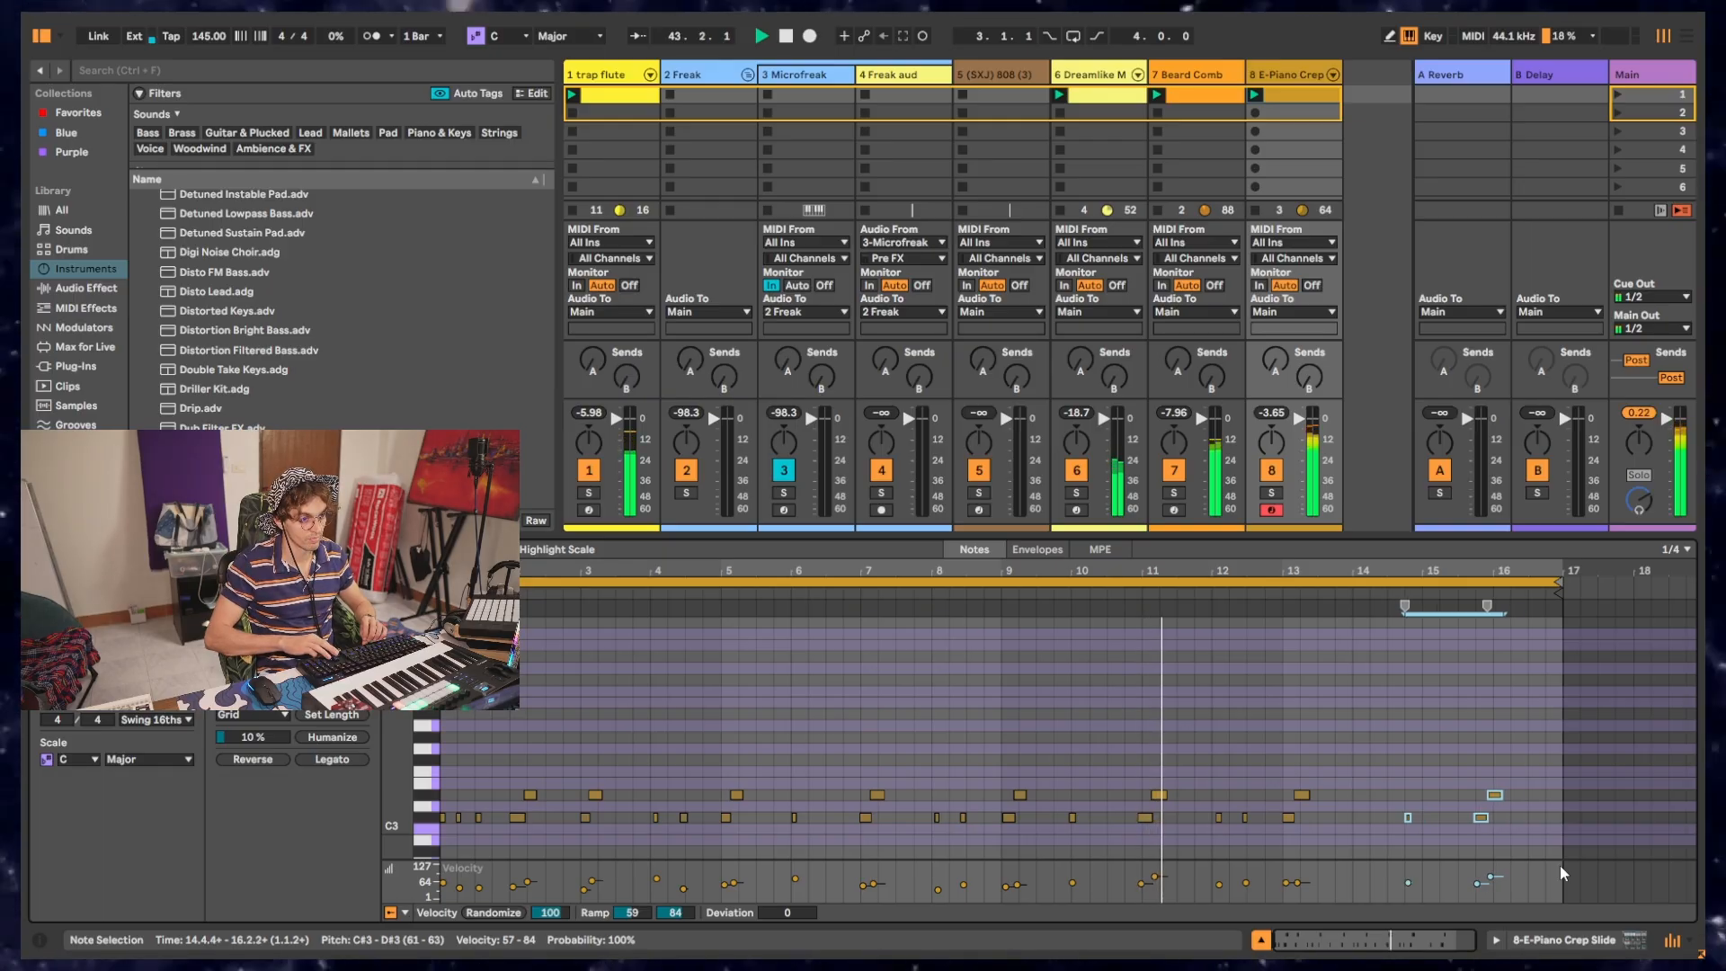
{"action": "key", "text": "Left"}
{"action": "key", "text": "Left"}
{"action": "key", "text": "Left"}
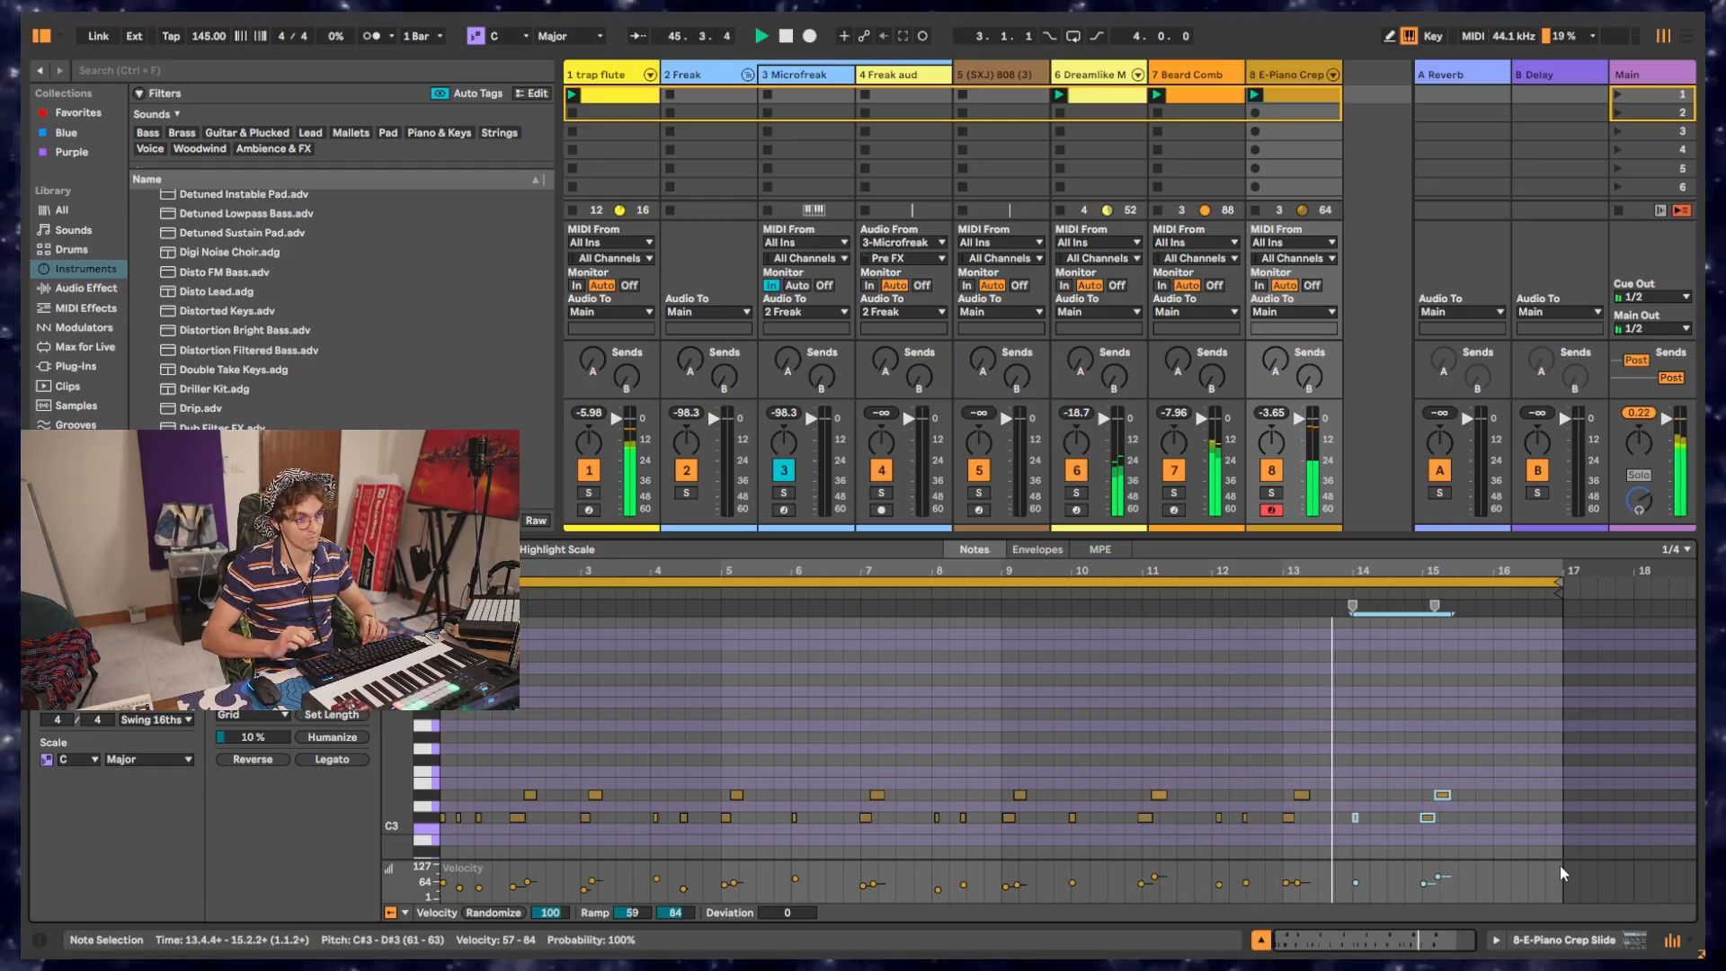
{"action": "key", "text": "Right"}
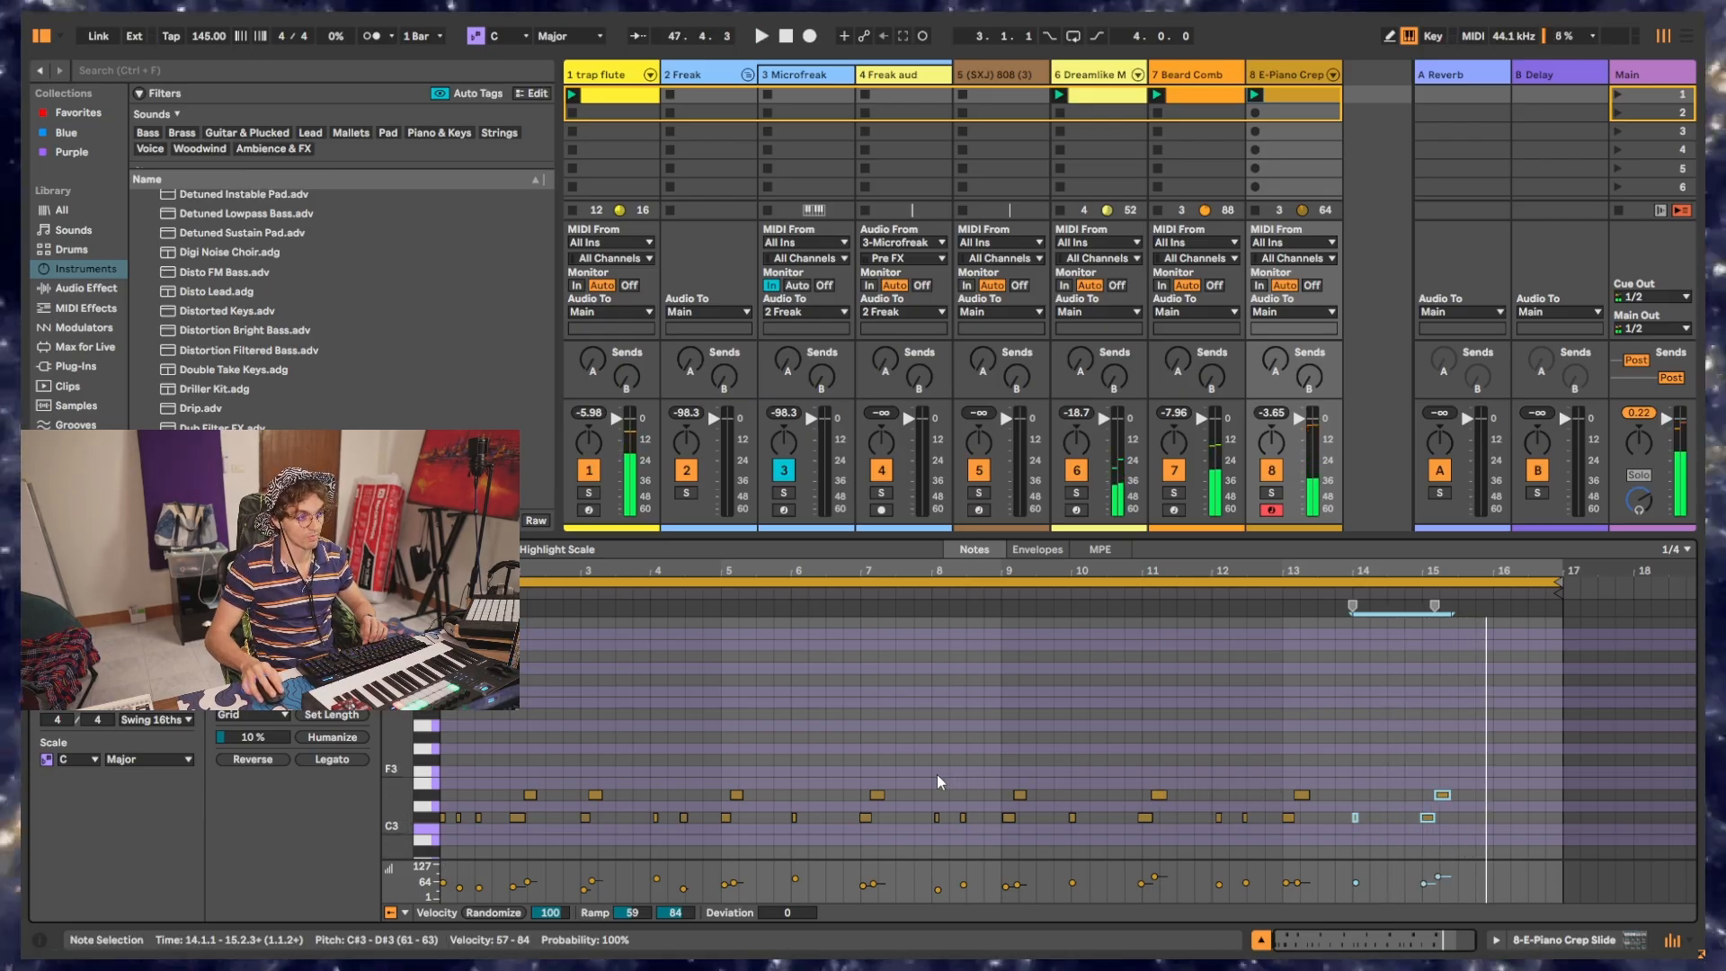
Step: Copy the E-Piano clip's four notes in bars 8 to 9, paste them at about 15.3, and restart playback
{"action": "left_click_drag", "start_coordinate": [907, 761], "coordinate": [991, 822]}
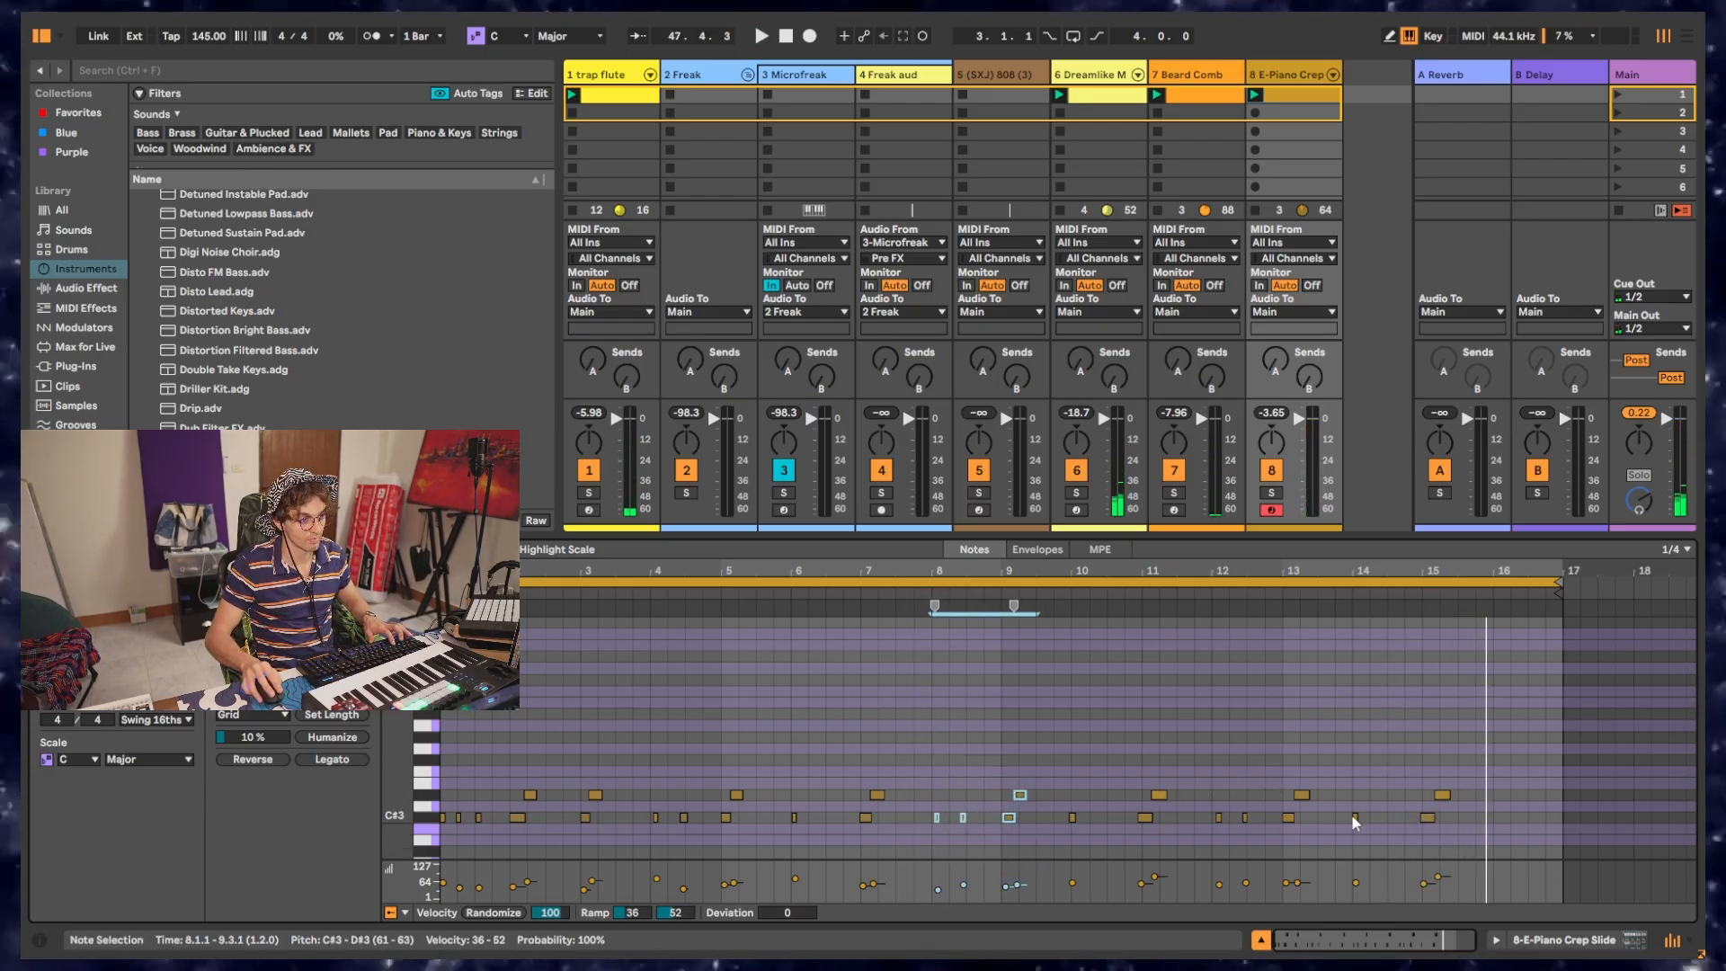
{"action": "left_click", "coordinate": [1458, 817]}
{"action": "key", "text": "ctrl+v"}
{"action": "key", "text": "space"}
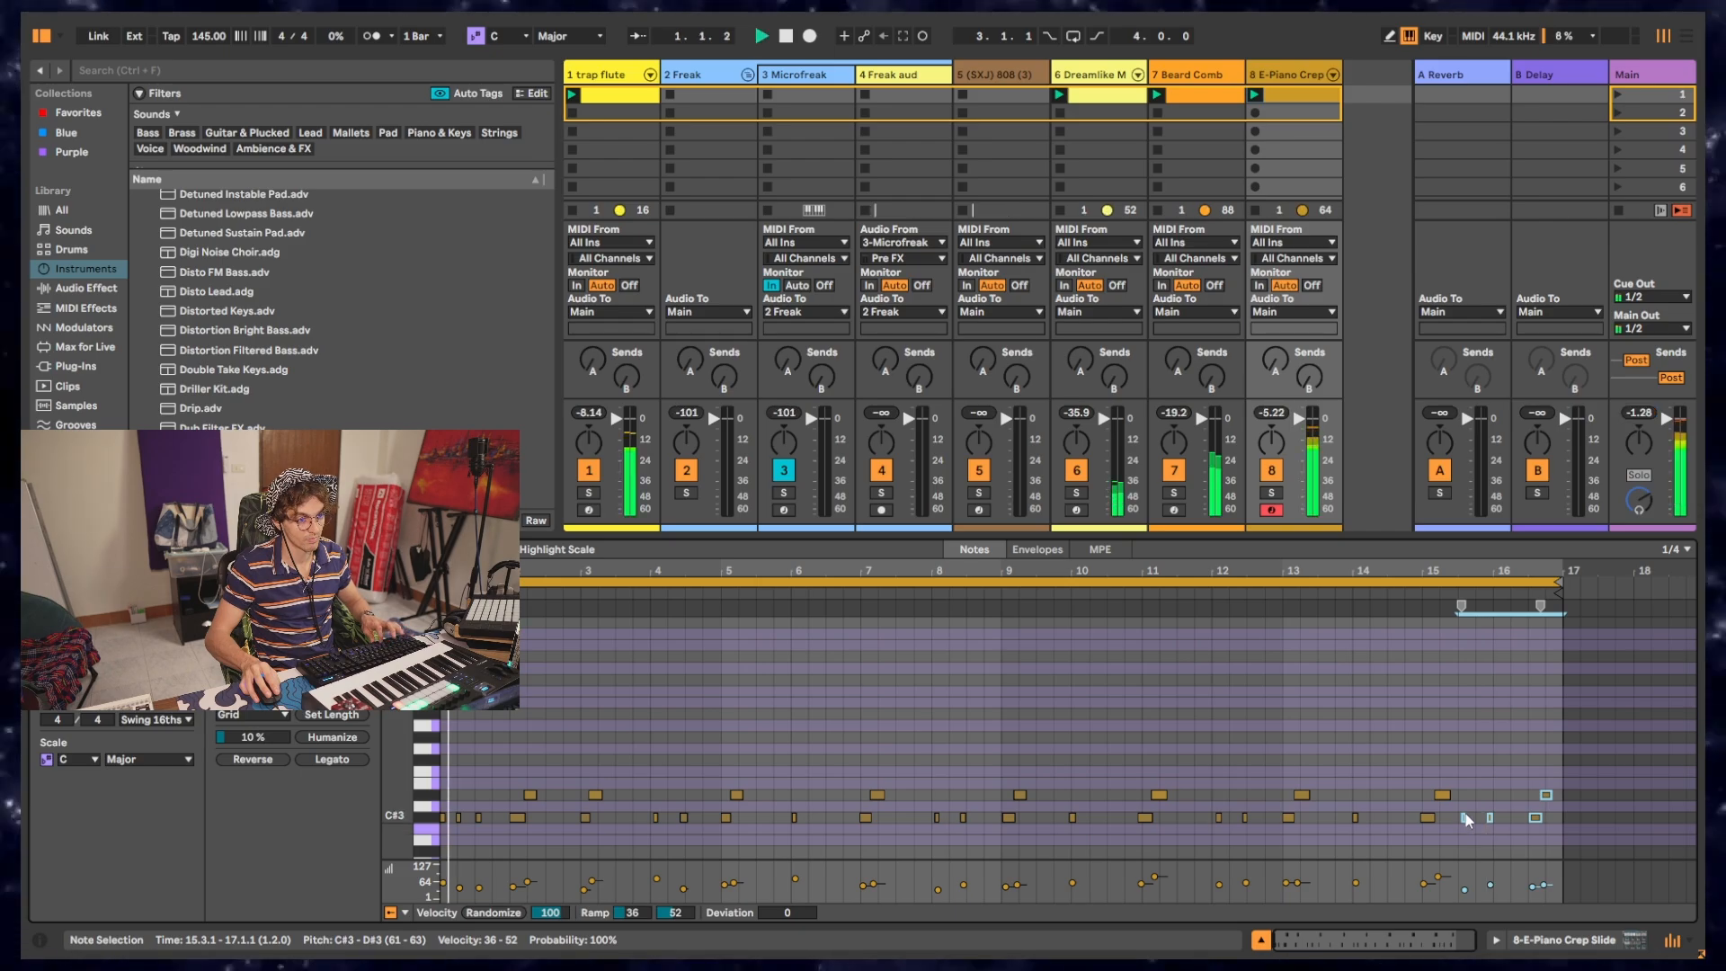
{"action": "left_click", "coordinate": [1275, 592]}
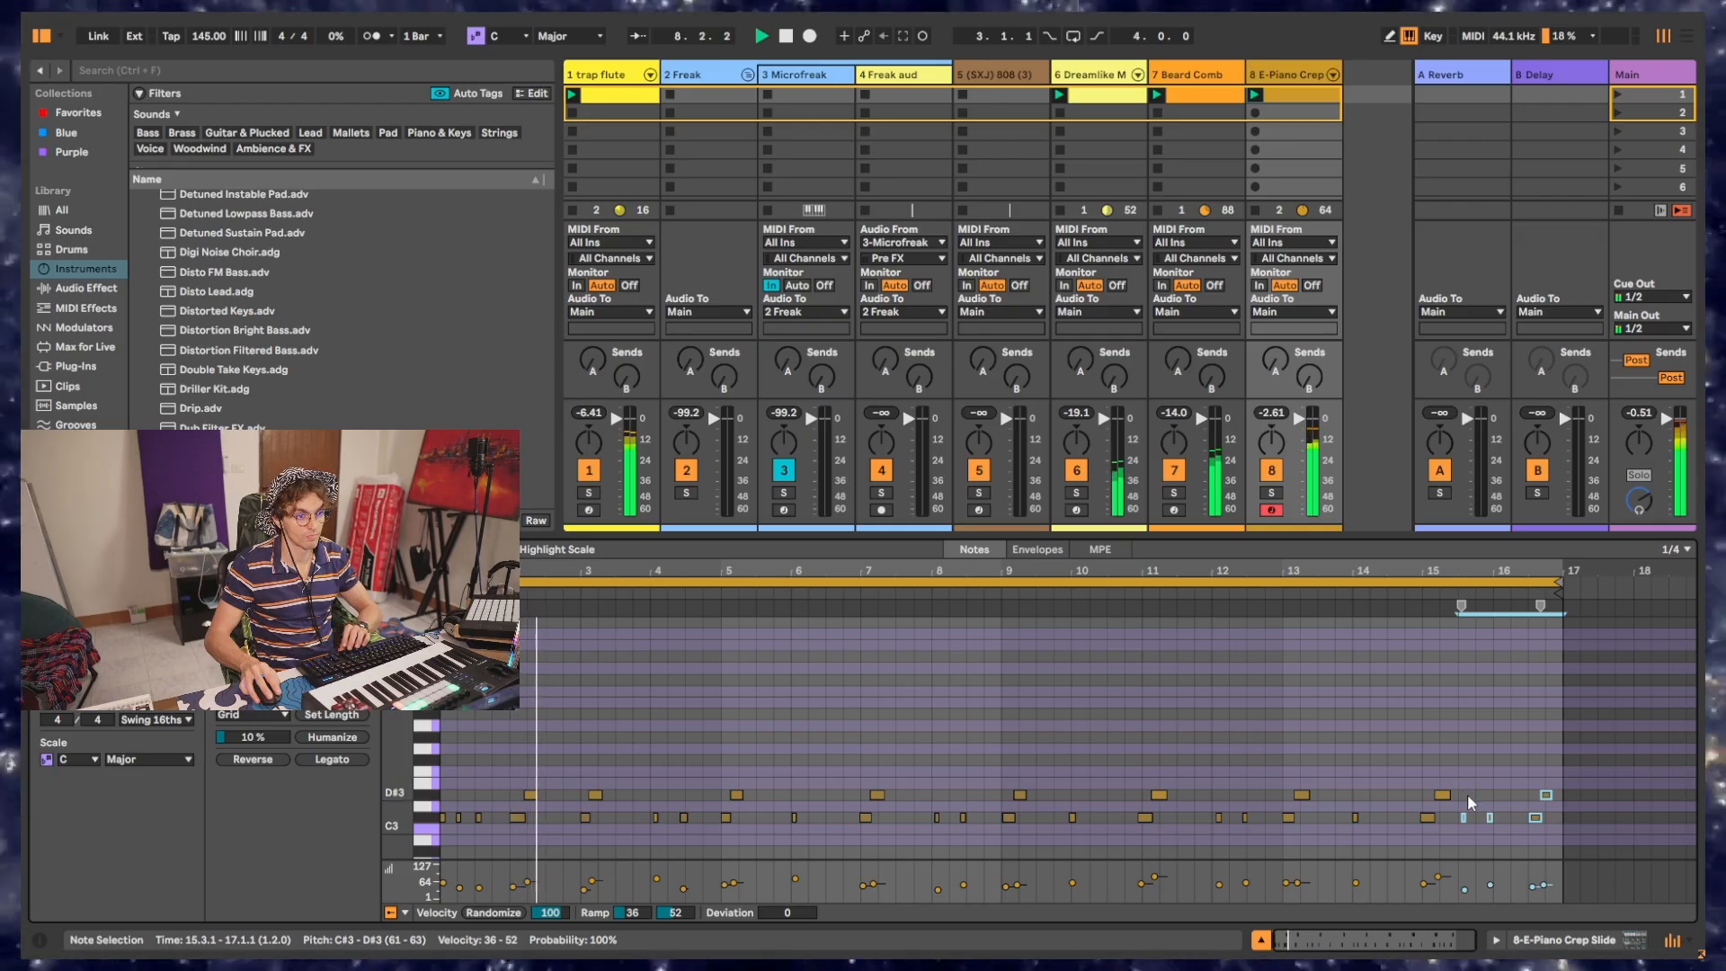
Step: Delete the last two newly pasted notes and shift the remaining two C#3 notes to start at bar 16
{"action": "left_click_drag", "start_coordinate": [1498, 764], "coordinate": [1453, 822]}
{"action": "key", "text": "Delete"}
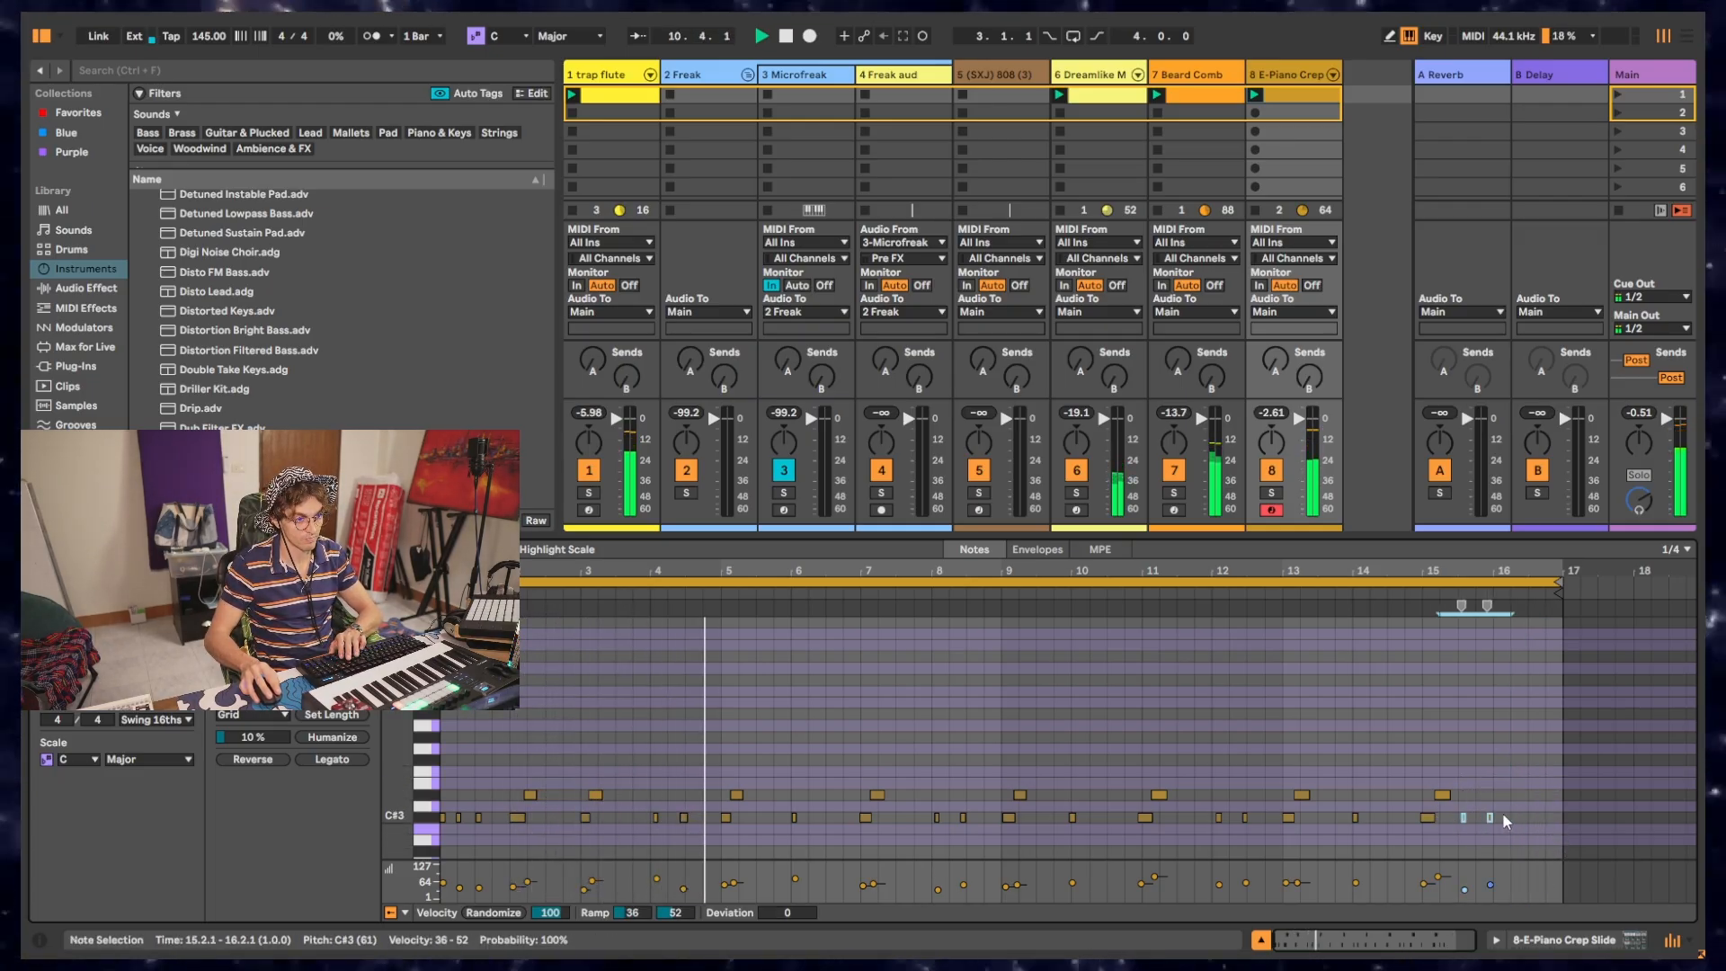
{"action": "key", "text": "Right"}
{"action": "key", "text": "Right"}
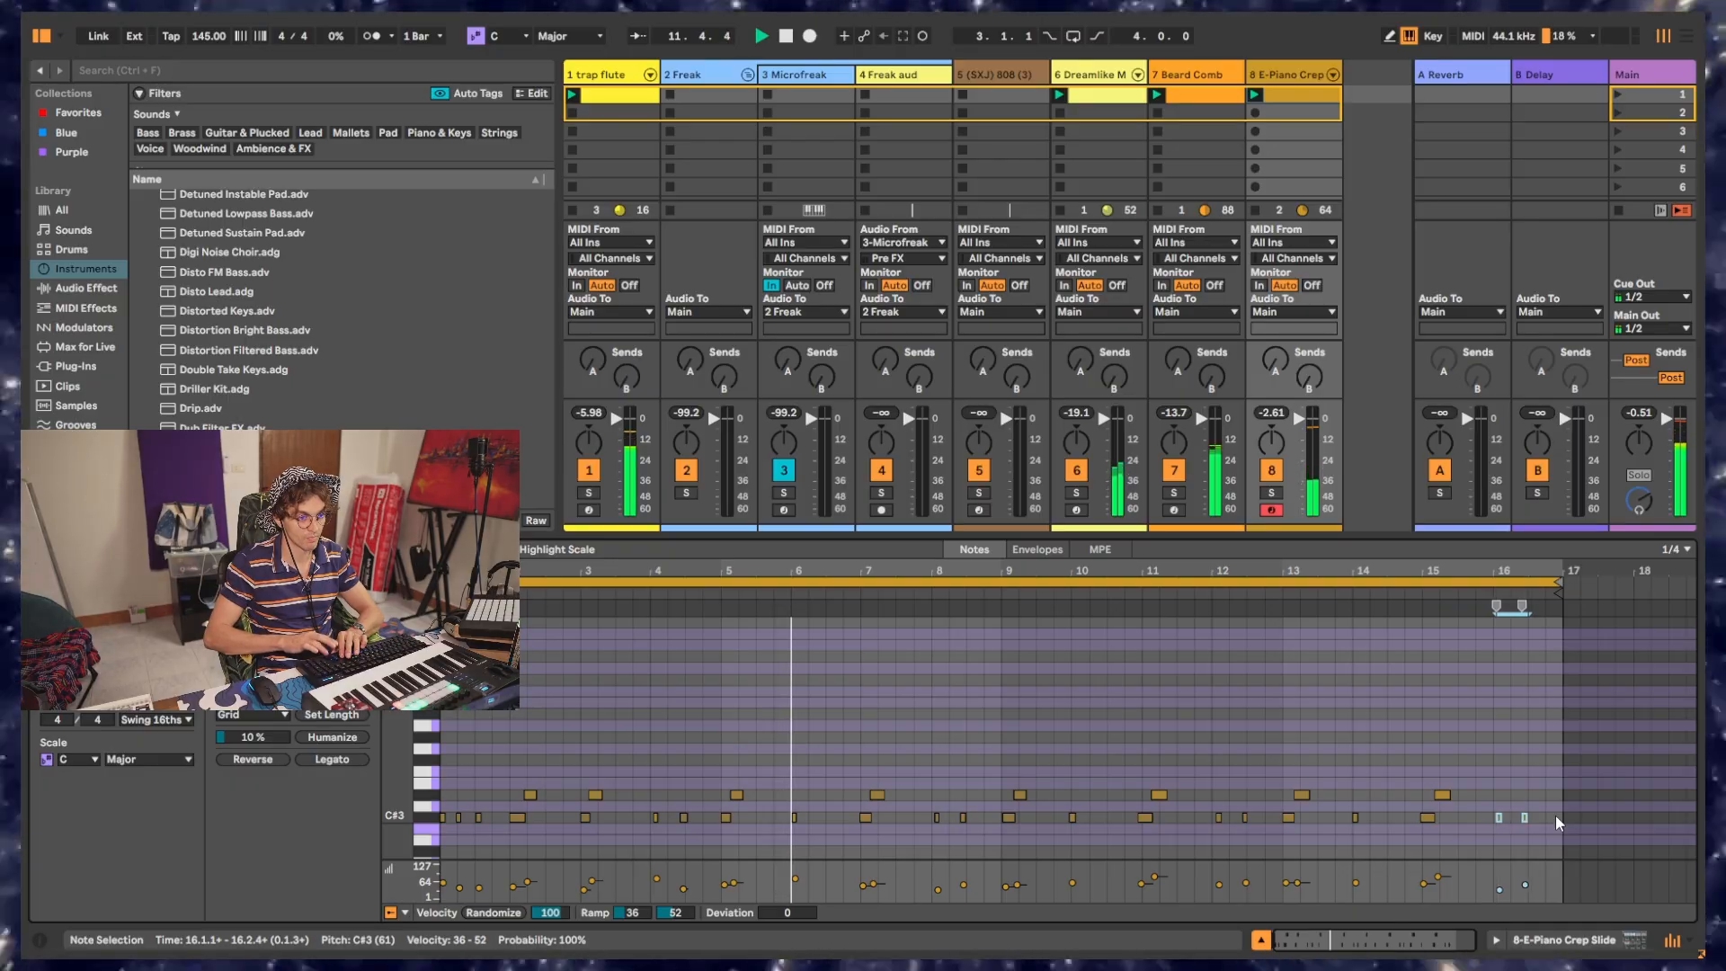
{"action": "key", "text": "Left"}
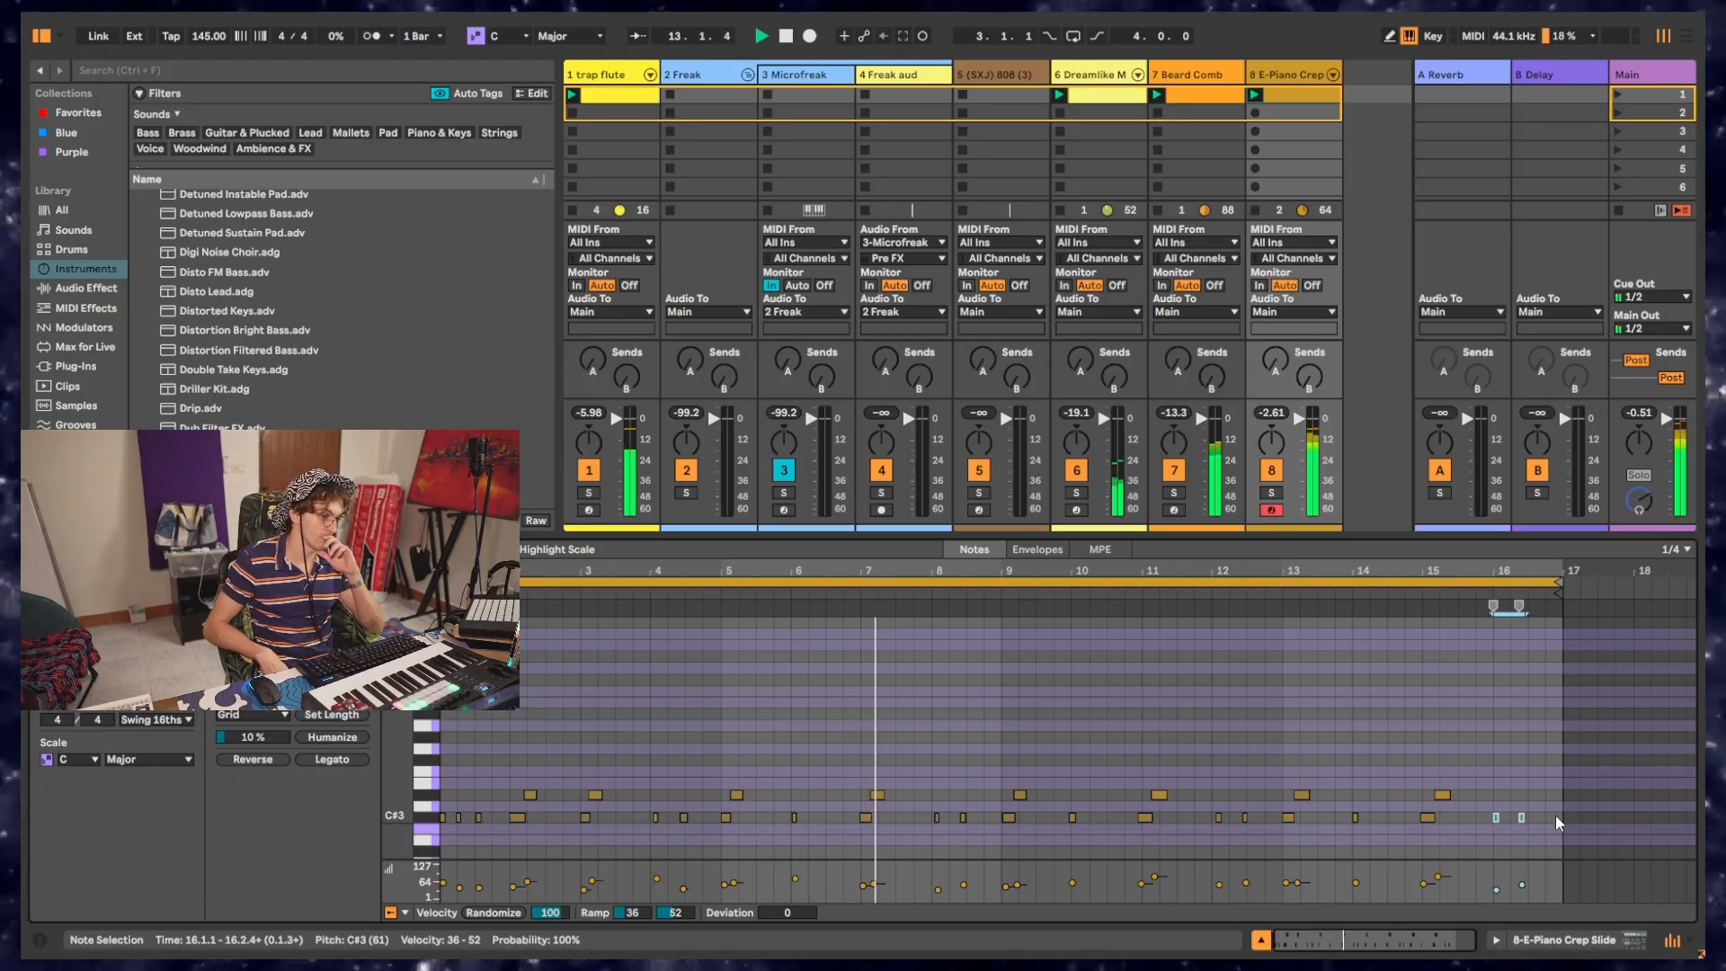
{"action": "key", "text": "Right"}
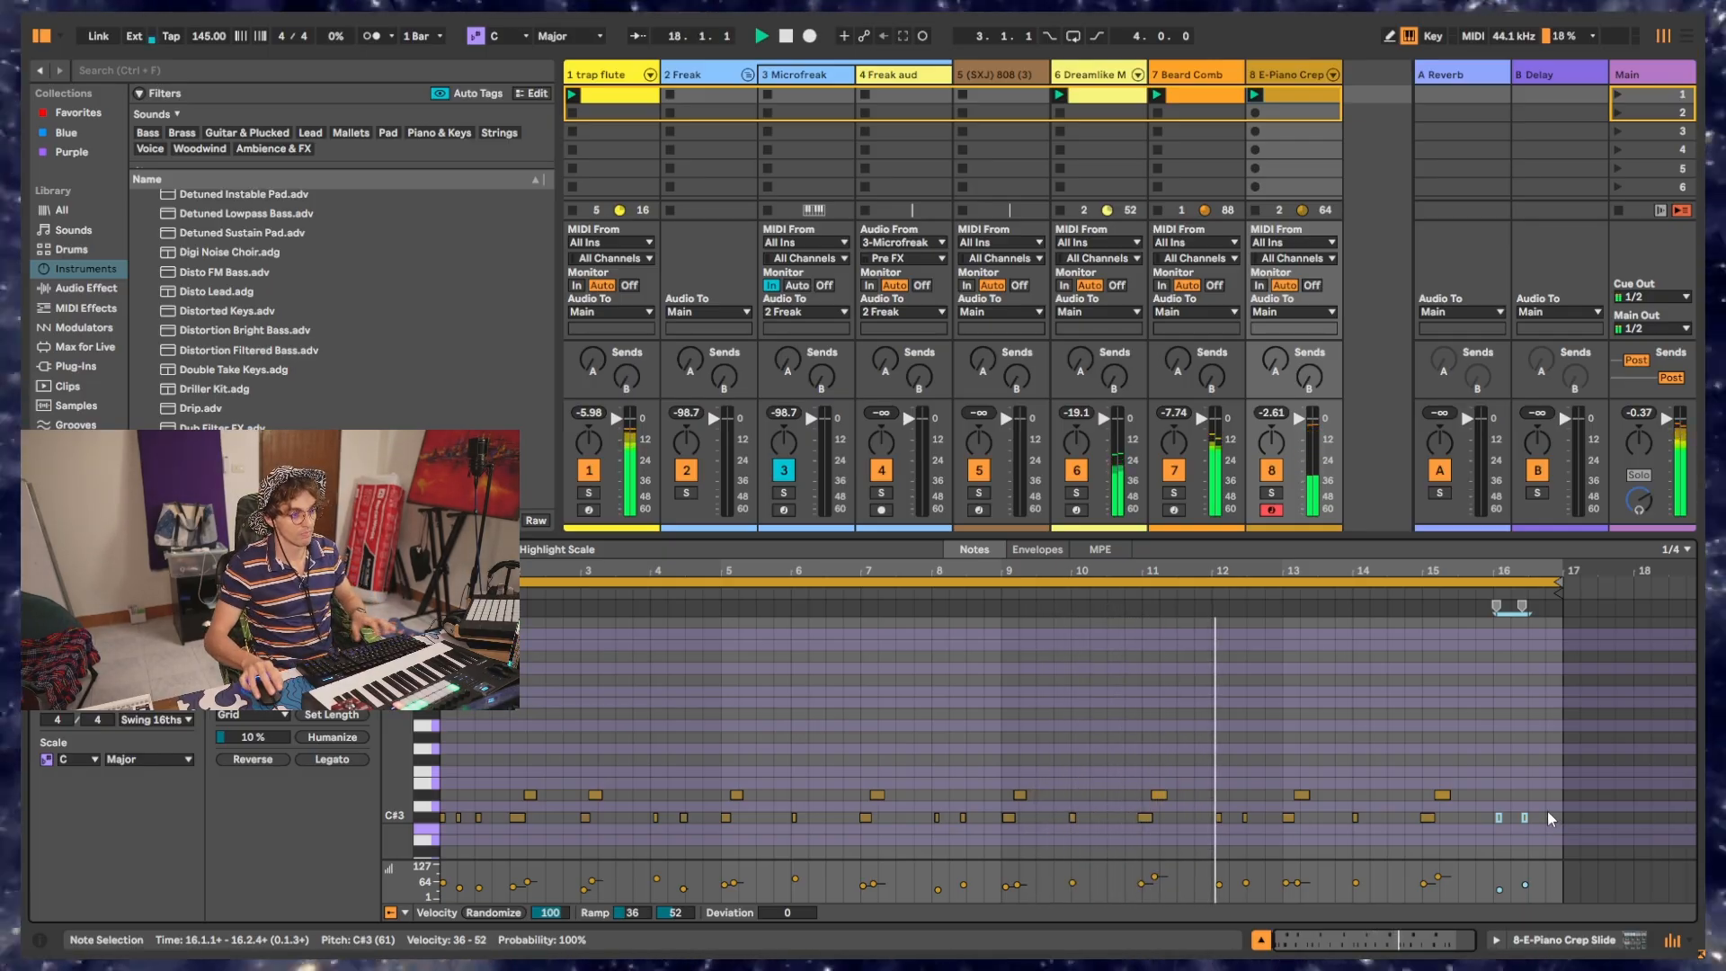
Step: Delete the first of the two C#3 notes at bar 16 in the E-Piano clip and stop playback
{"action": "left_click", "coordinate": [1142, 817]}
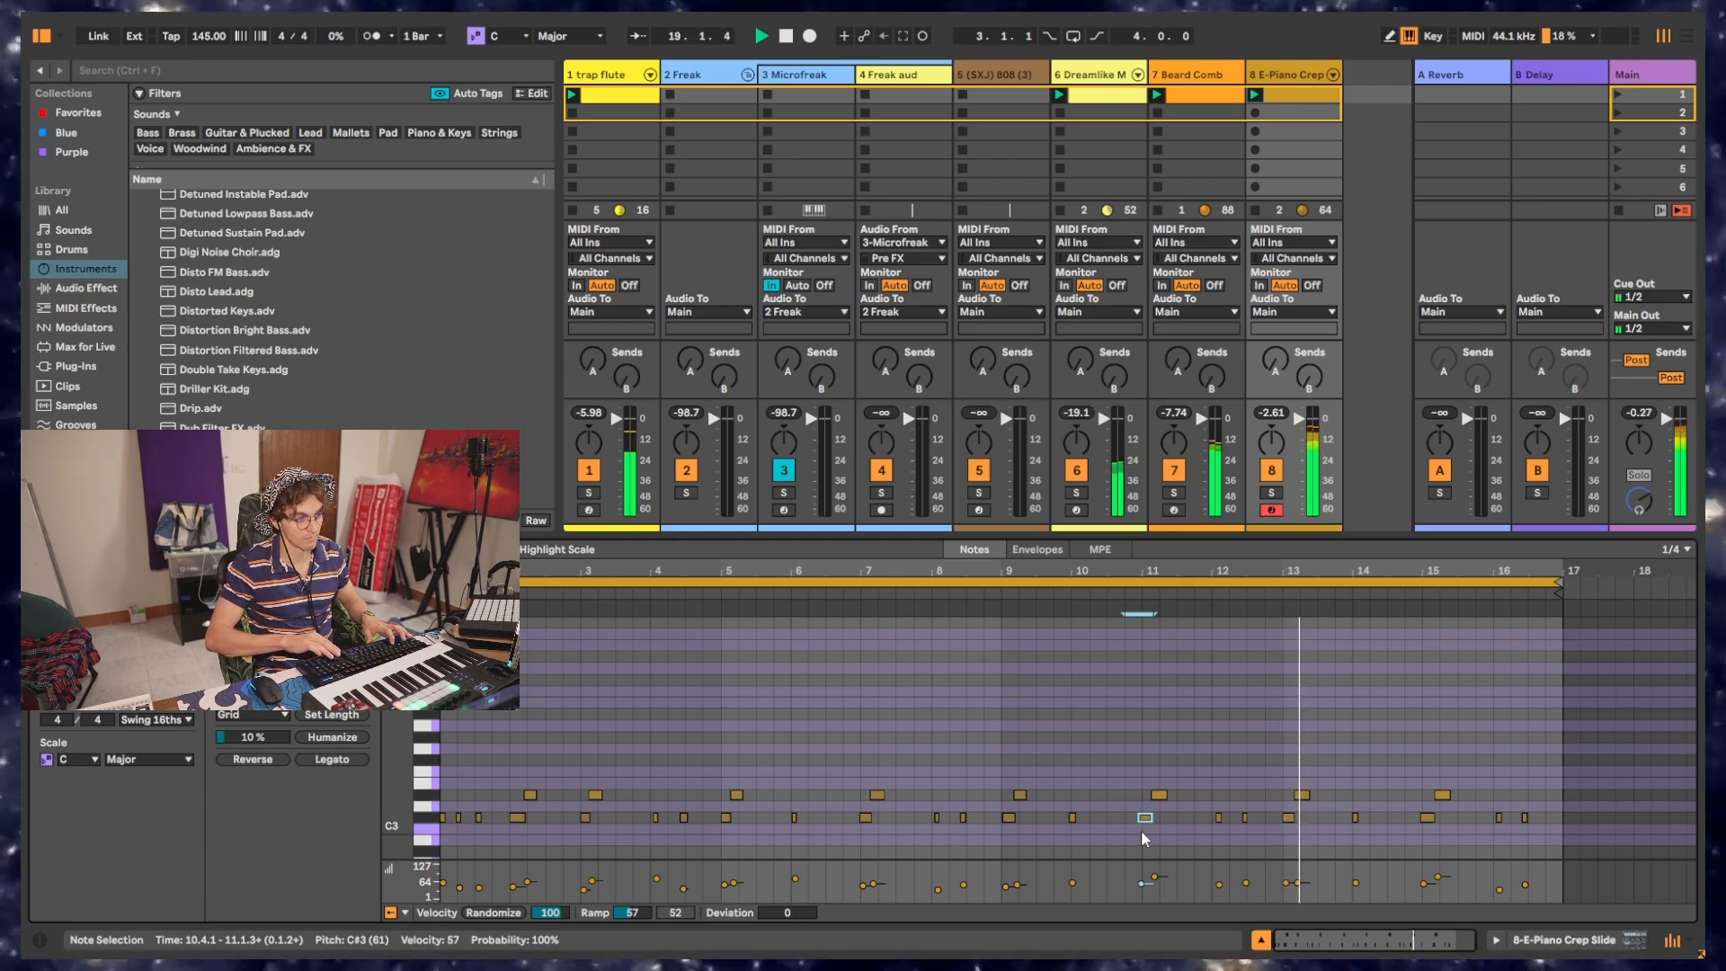
{"action": "left_click", "coordinate": [1264, 732]}
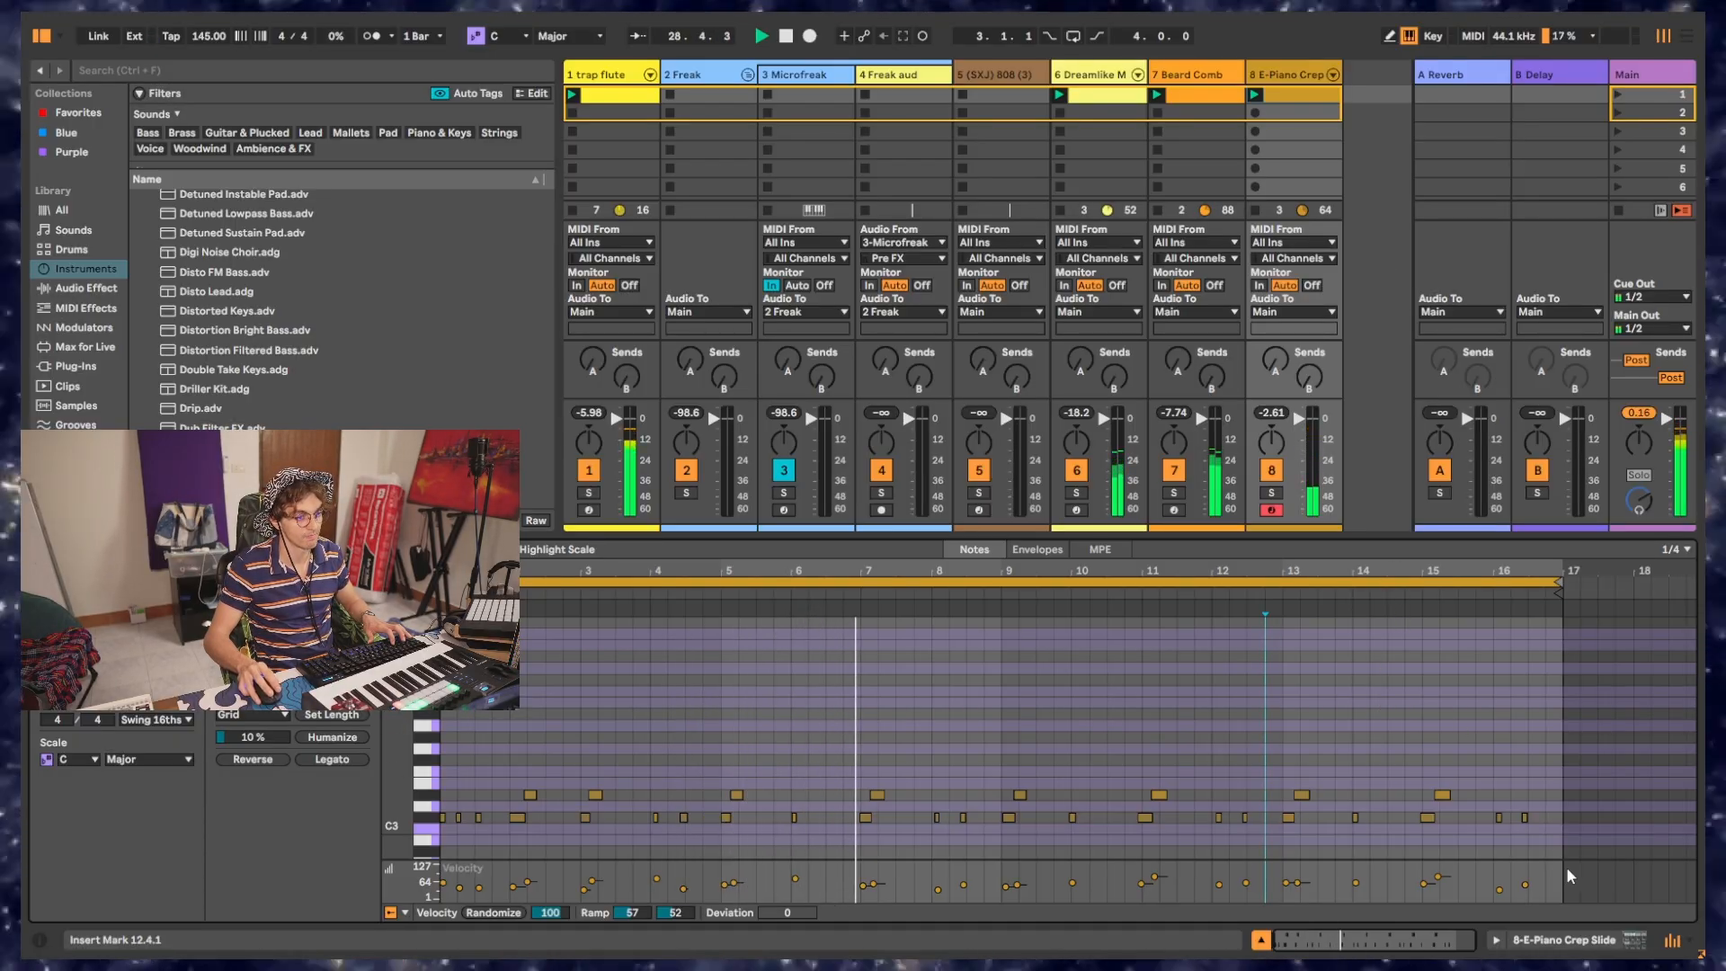
{"action": "left_click", "coordinate": [1498, 817]}
{"action": "key", "text": "Delete"}
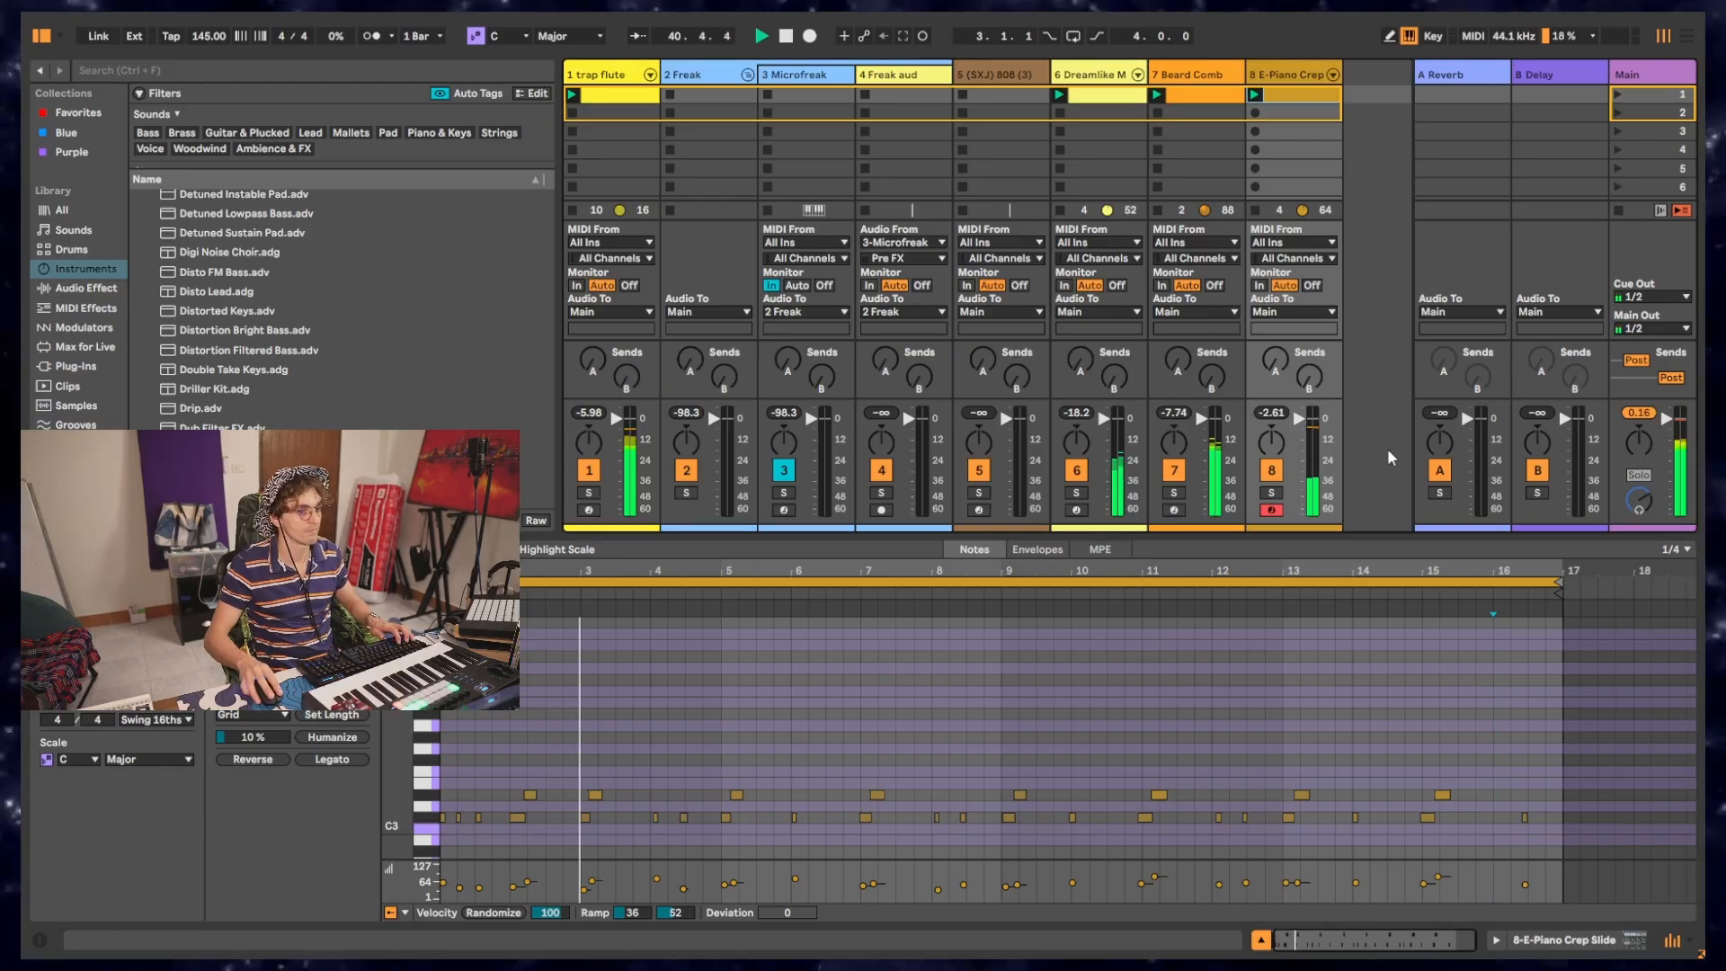
{"action": "key", "text": "space"}
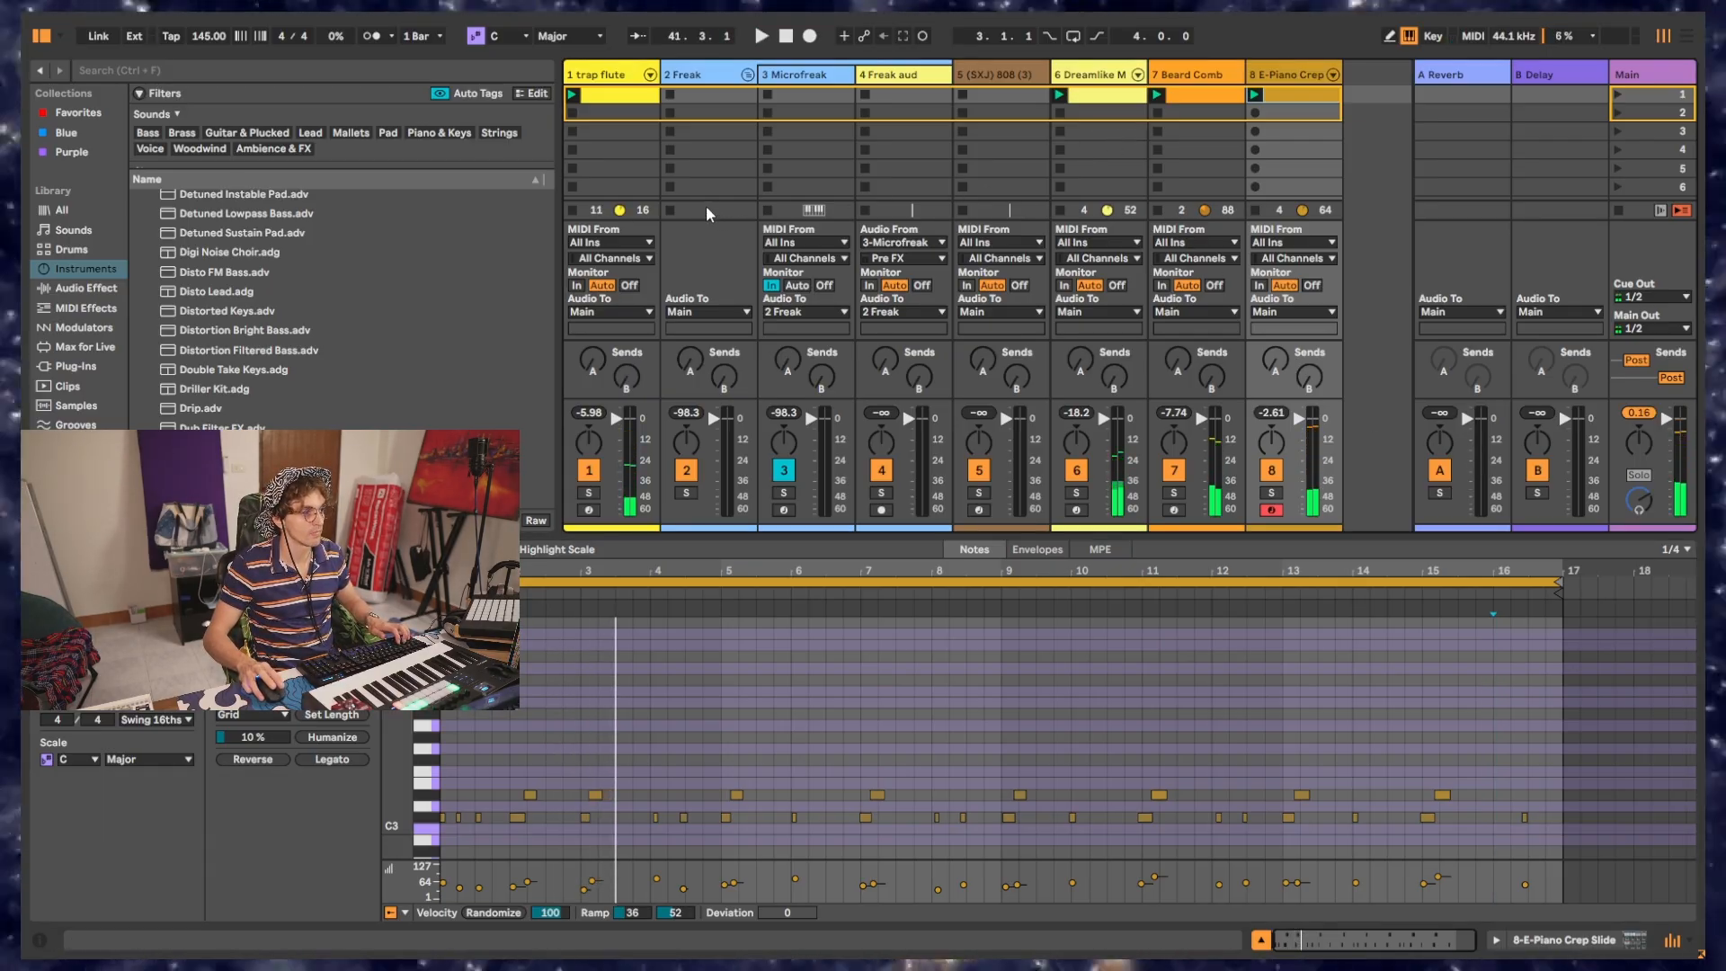
Step: Load the Omnisphere plug-in onto a new MIDI track after the E-Piano track
{"action": "scroll", "coordinate": [295, 351], "scroll_direction": "up", "scroll_amount": 5}
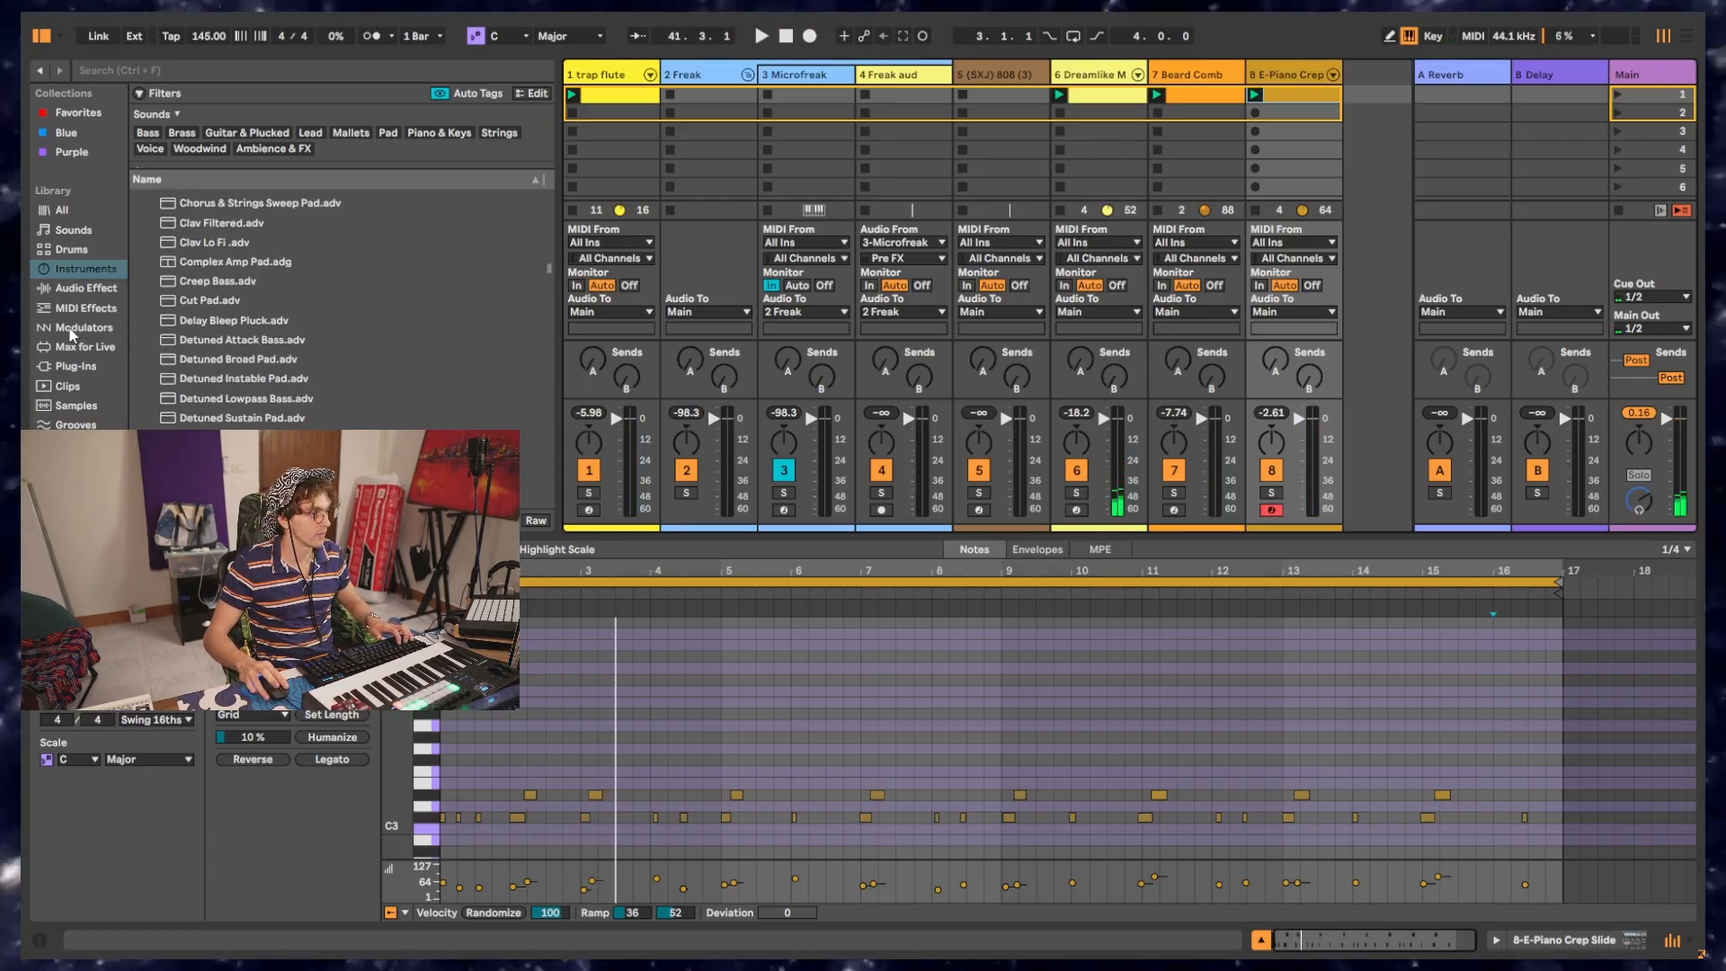
{"action": "left_click", "coordinate": [74, 367]}
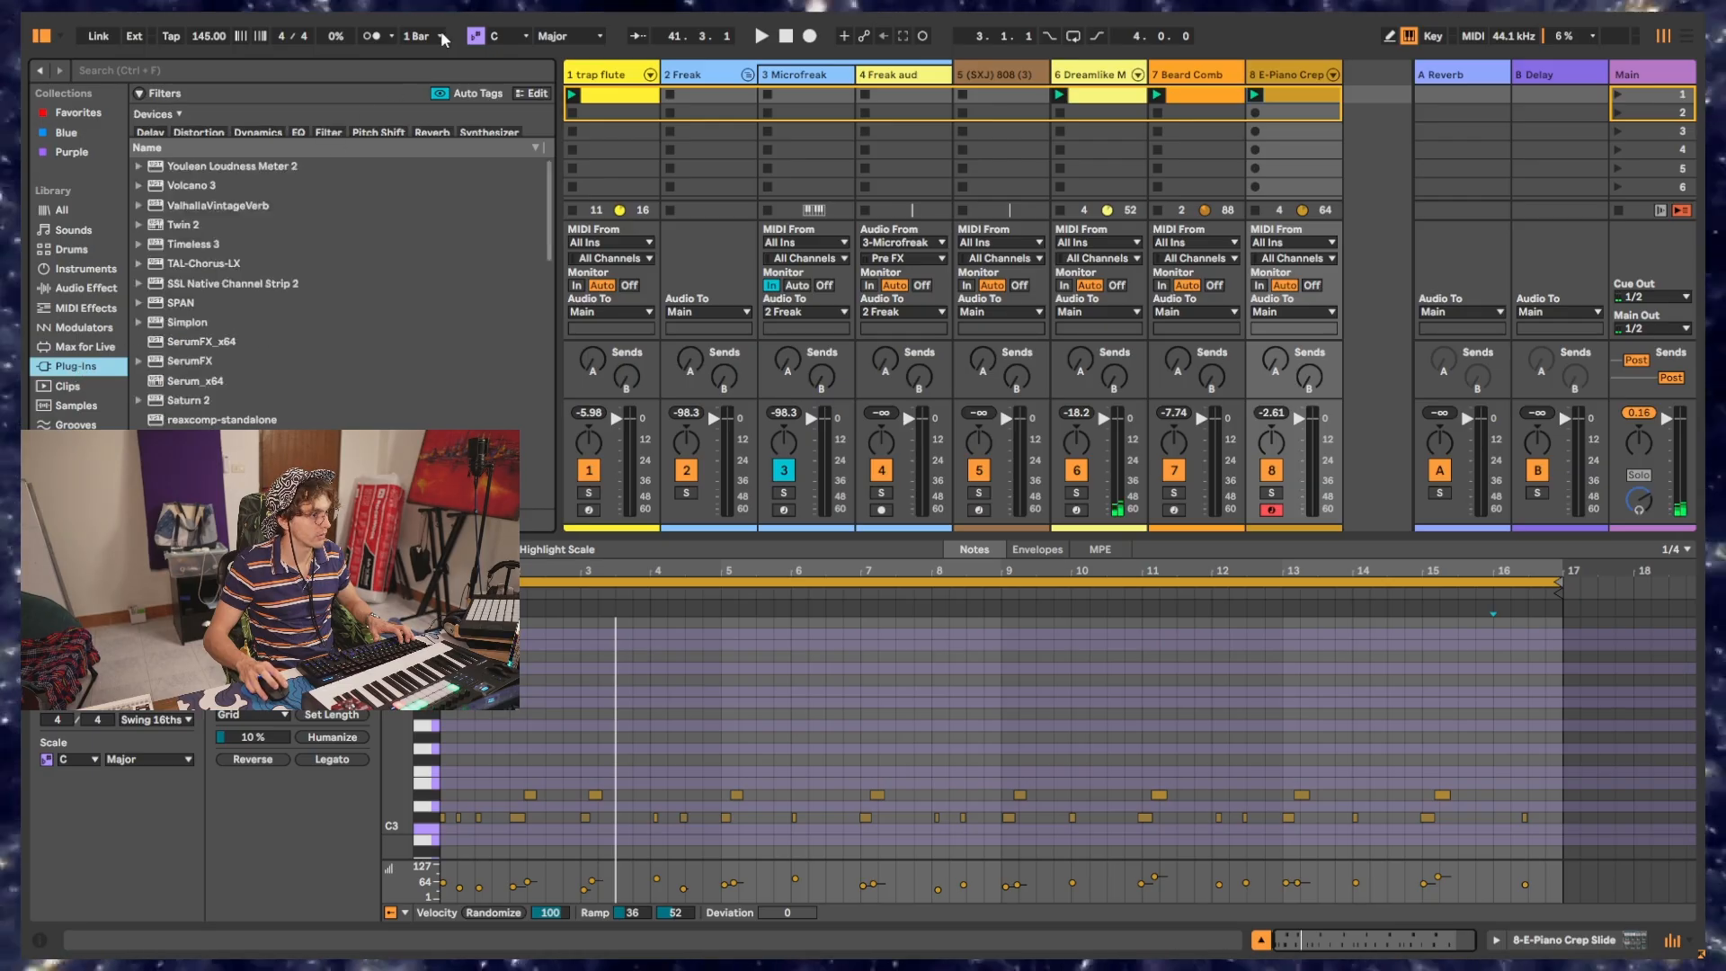
{"action": "scroll", "coordinate": [239, 369], "scroll_direction": "down", "scroll_amount": 10}
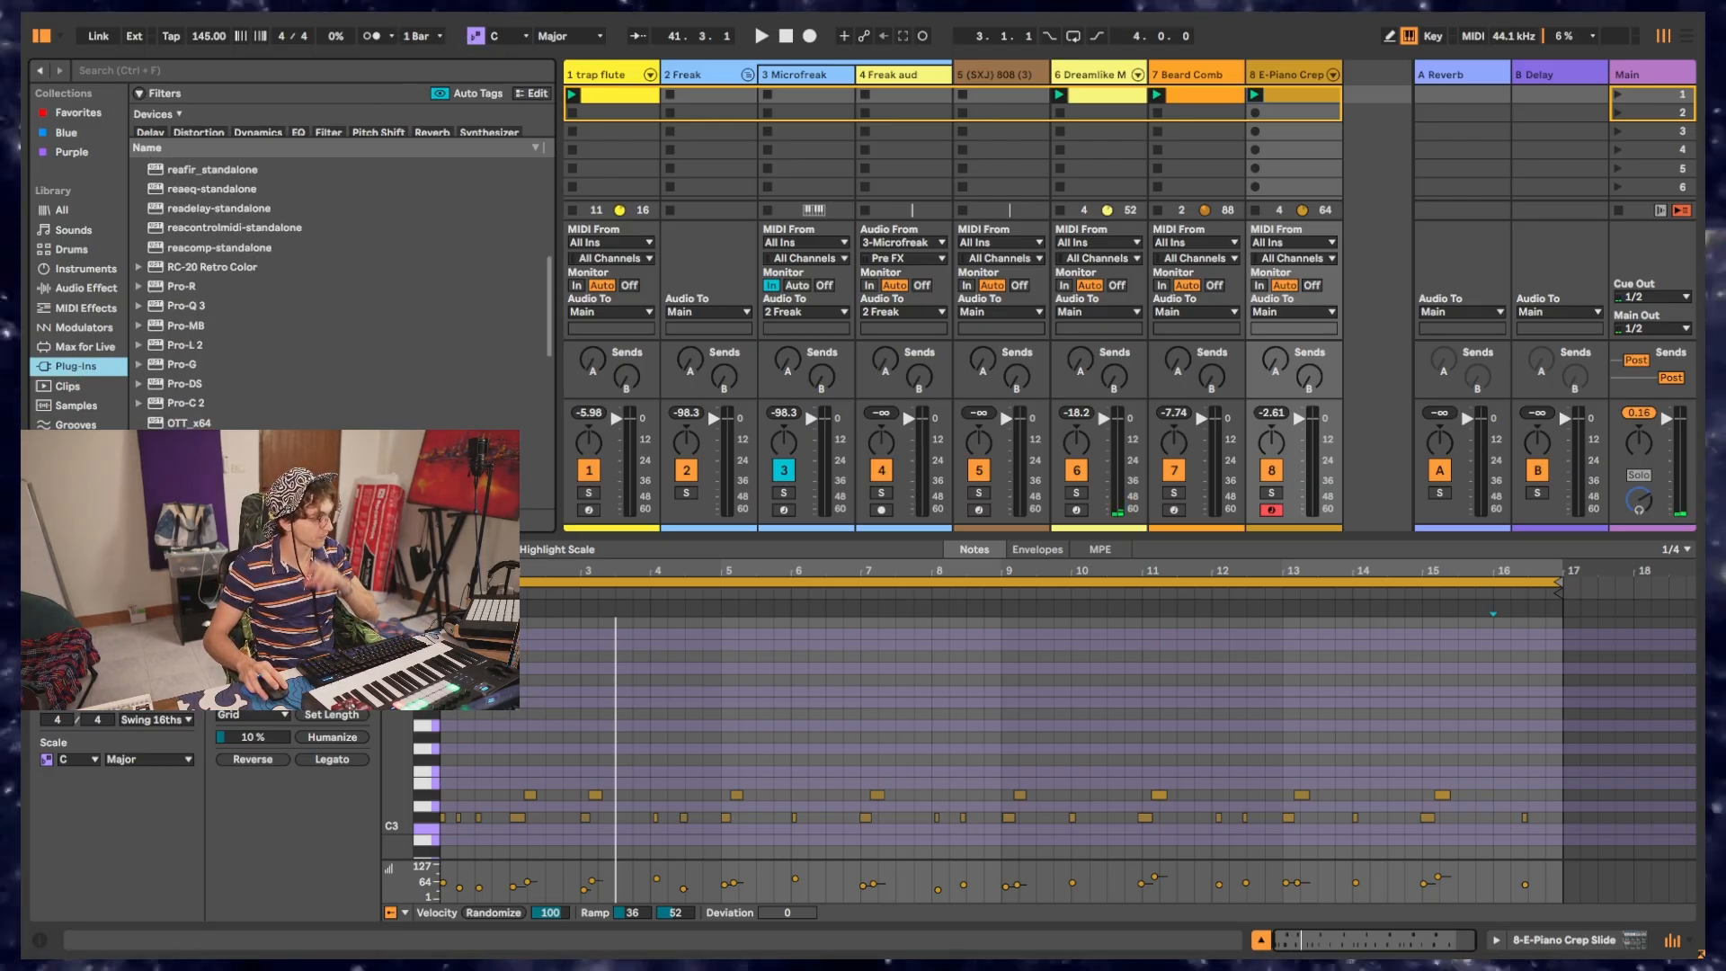
{"action": "left_click_drag", "start_coordinate": [216, 462], "coordinate": [1364, 127]}
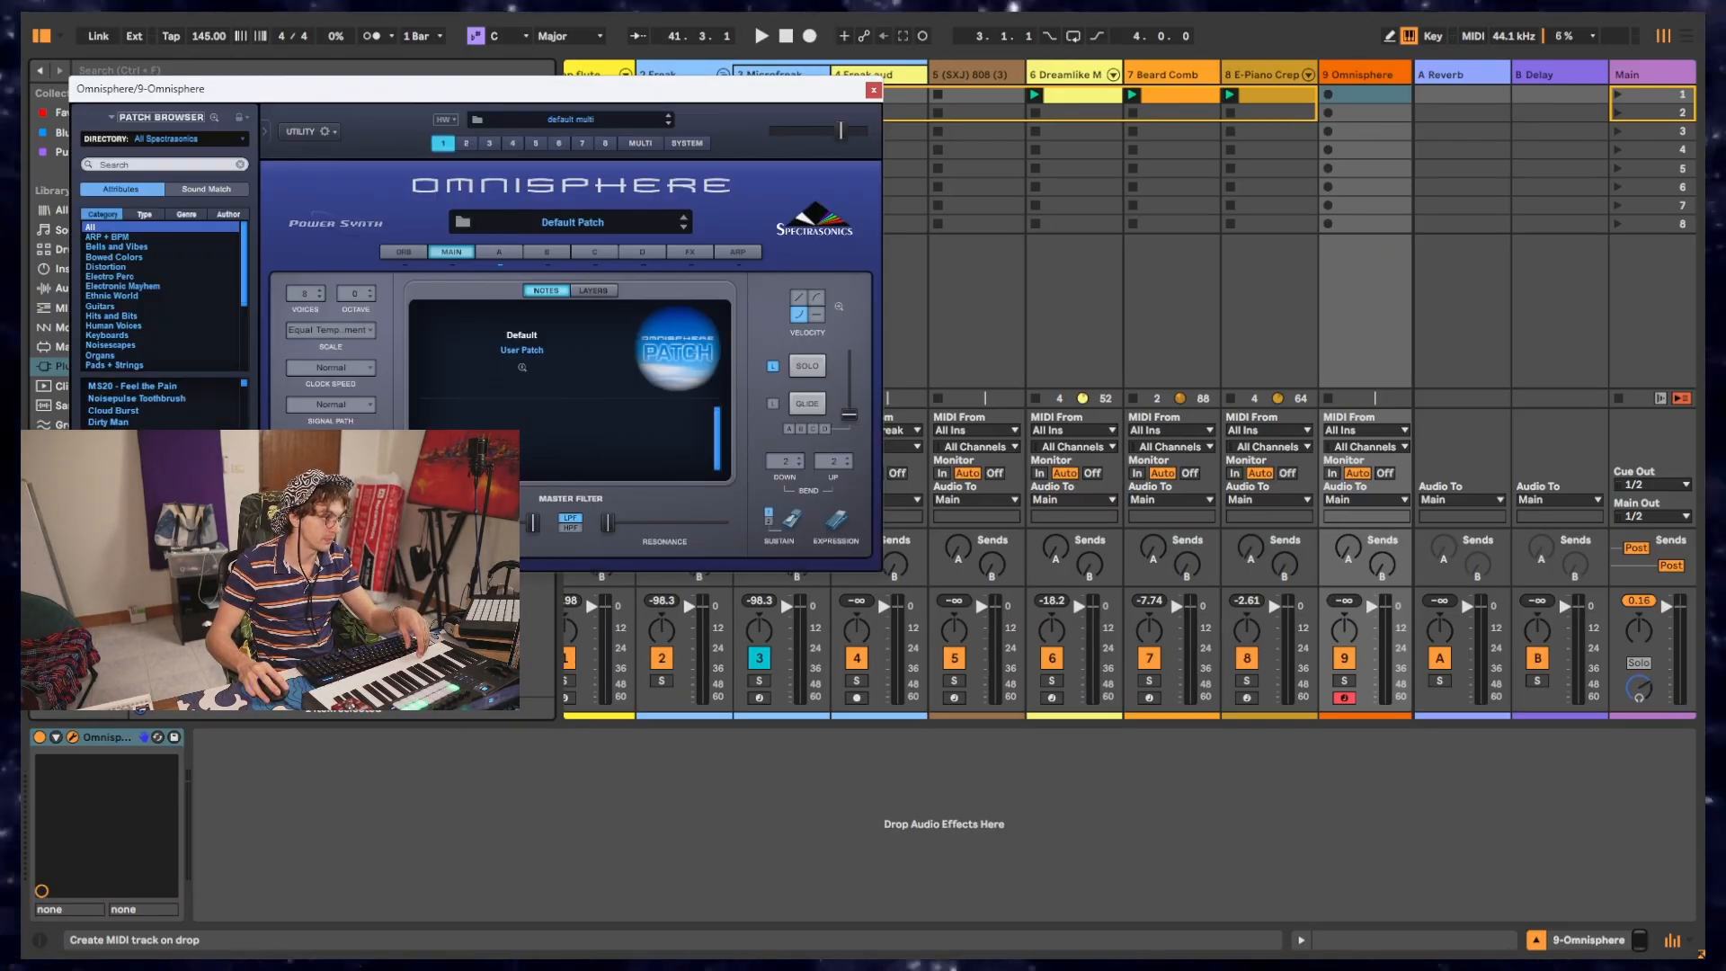
Step: Audition the Omnisphere patches MS20 - Feel the Pain, Noisepulse Toothbrush and Cloud Burst over the playing beat
{"action": "left_click", "coordinate": [147, 387]}
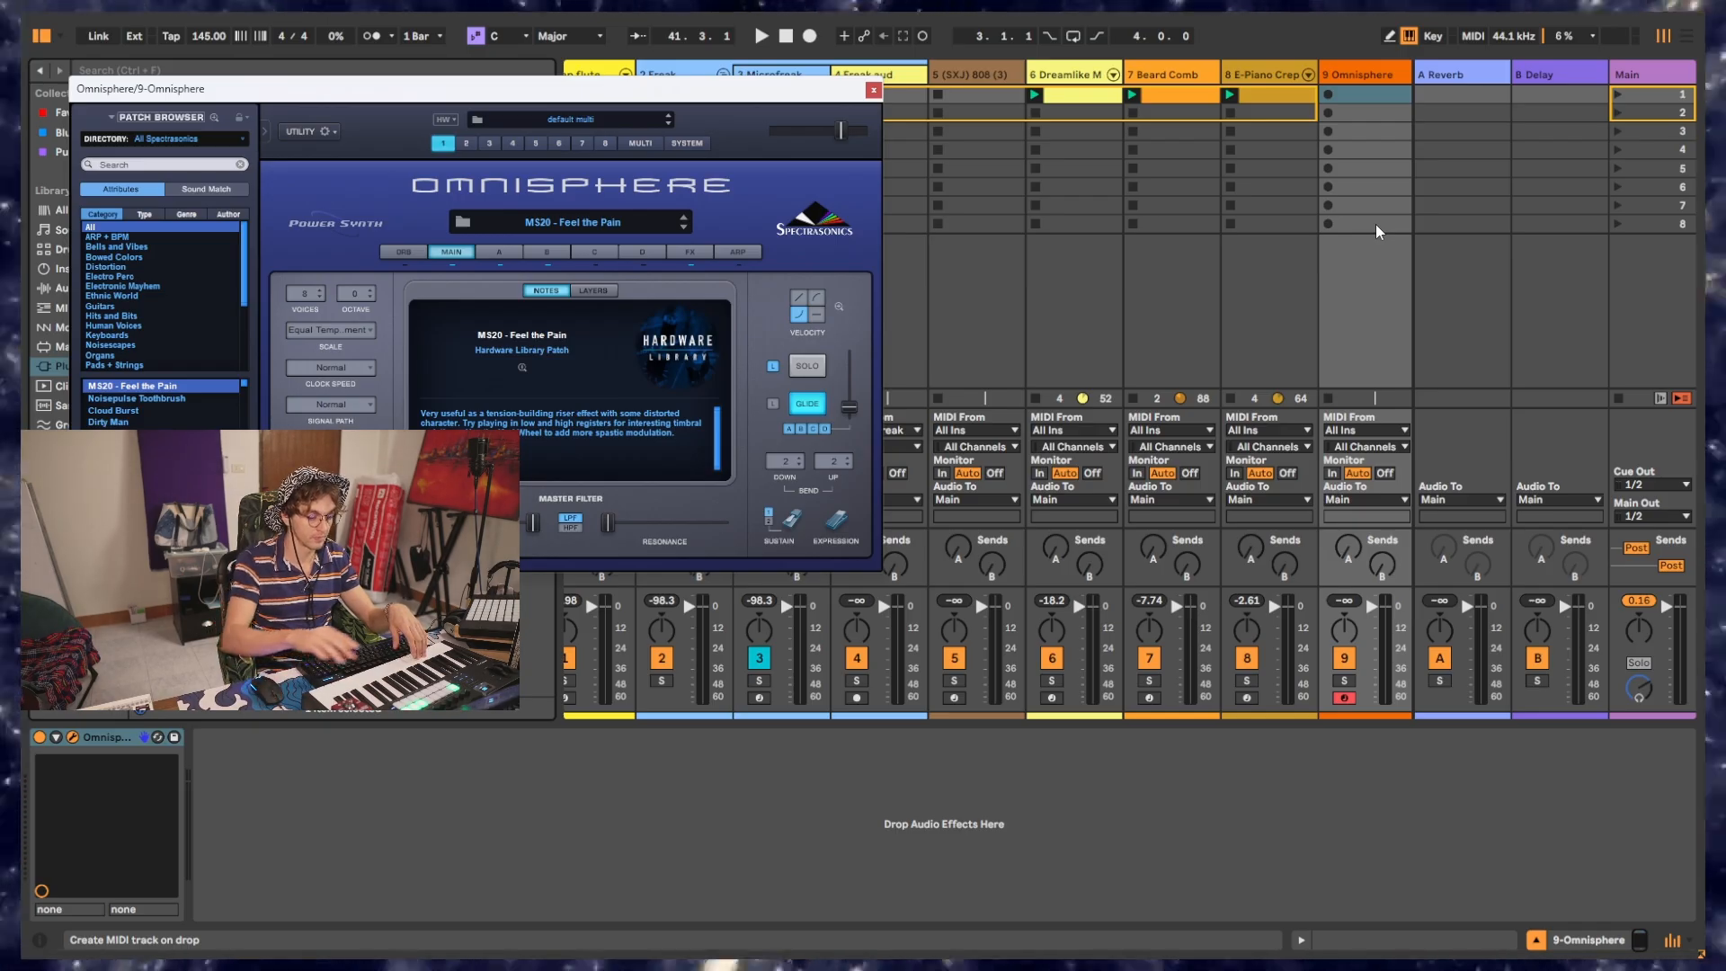
{"action": "key", "text": "Left"}
{"action": "key", "text": "space"}
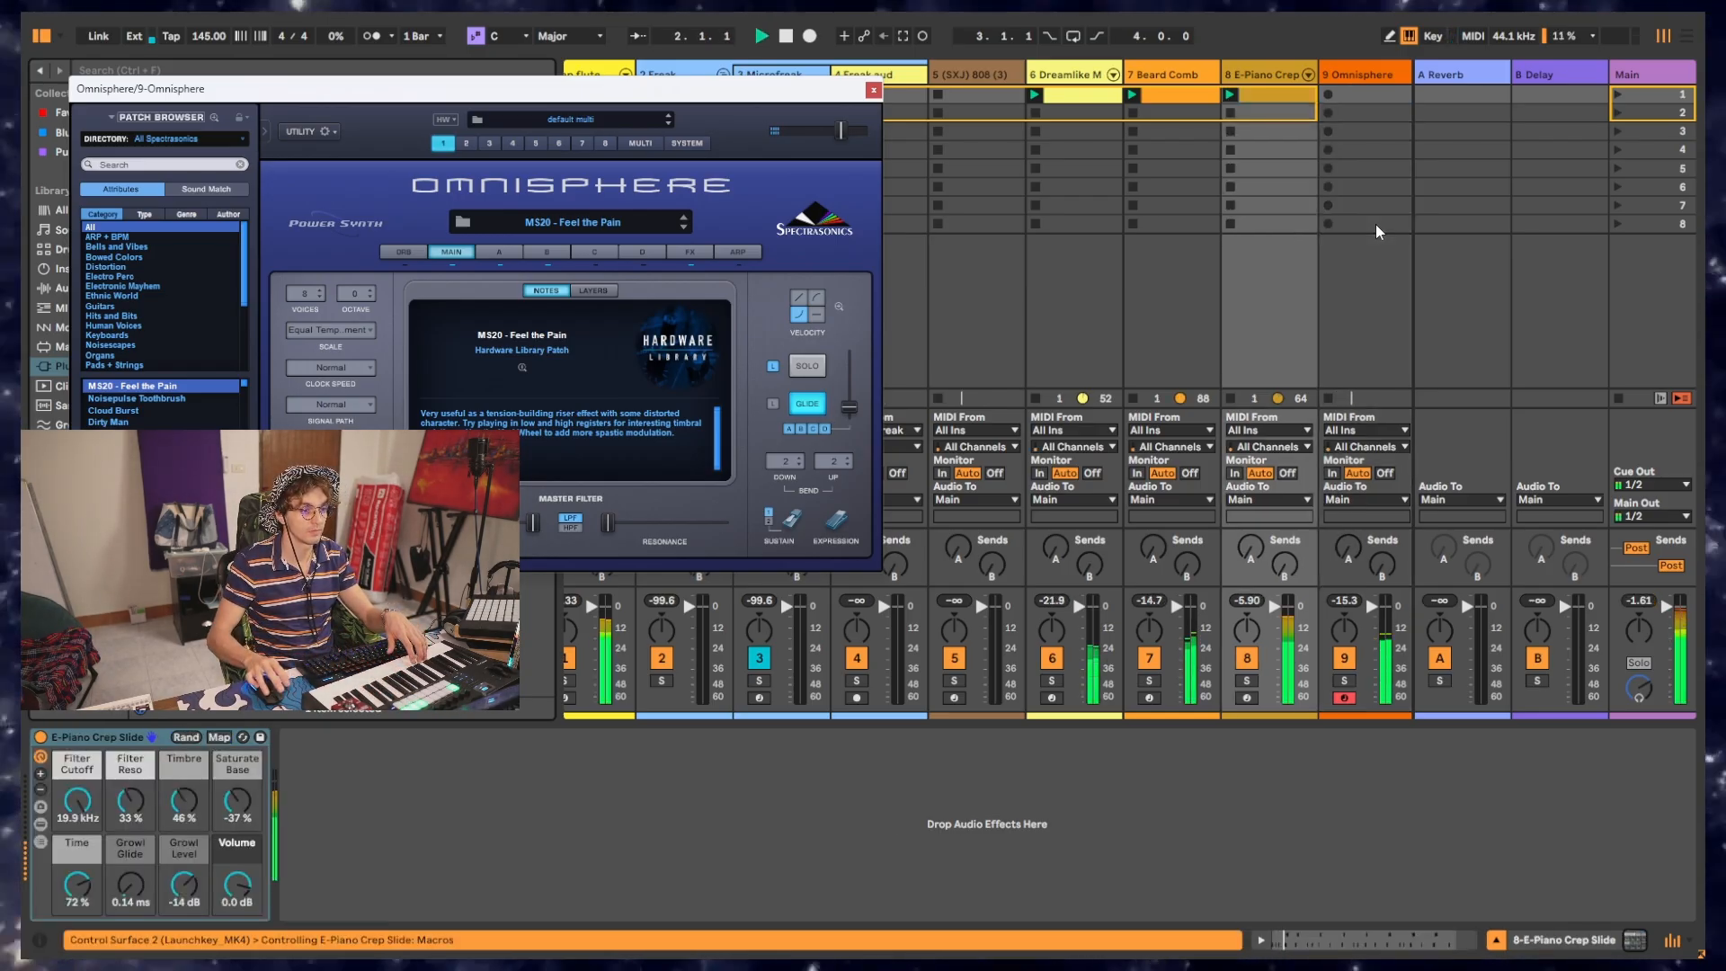
{"action": "left_click", "coordinate": [148, 399]}
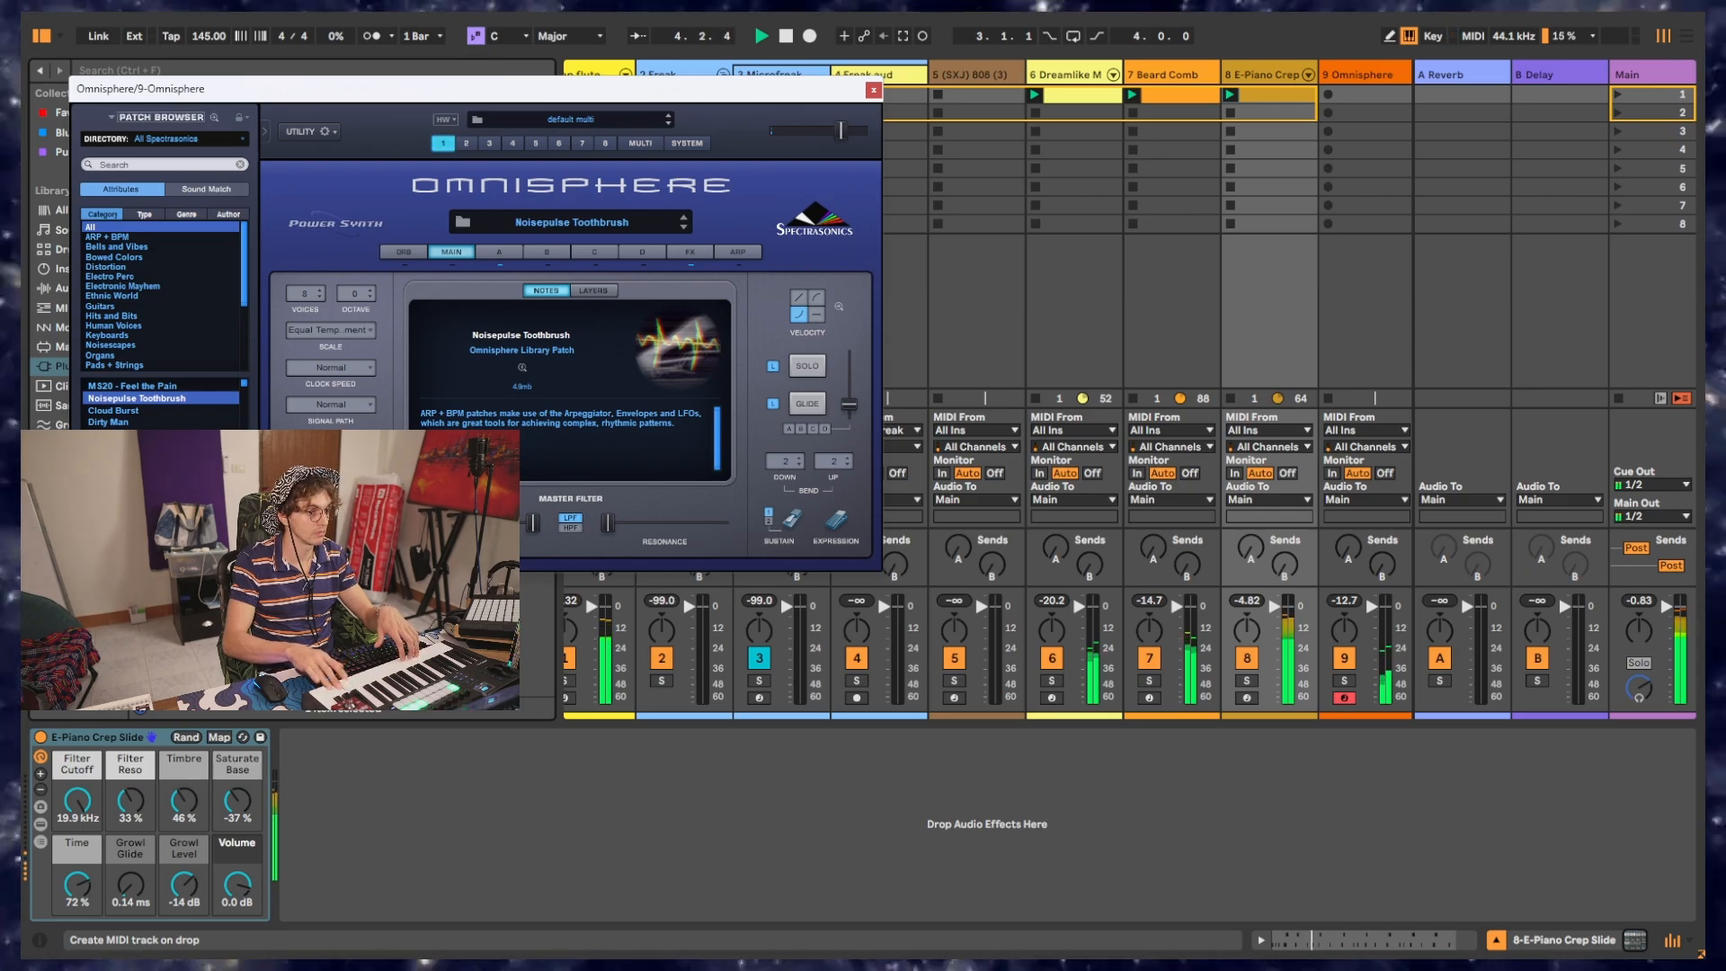
{"action": "left_click", "coordinate": [147, 410]}
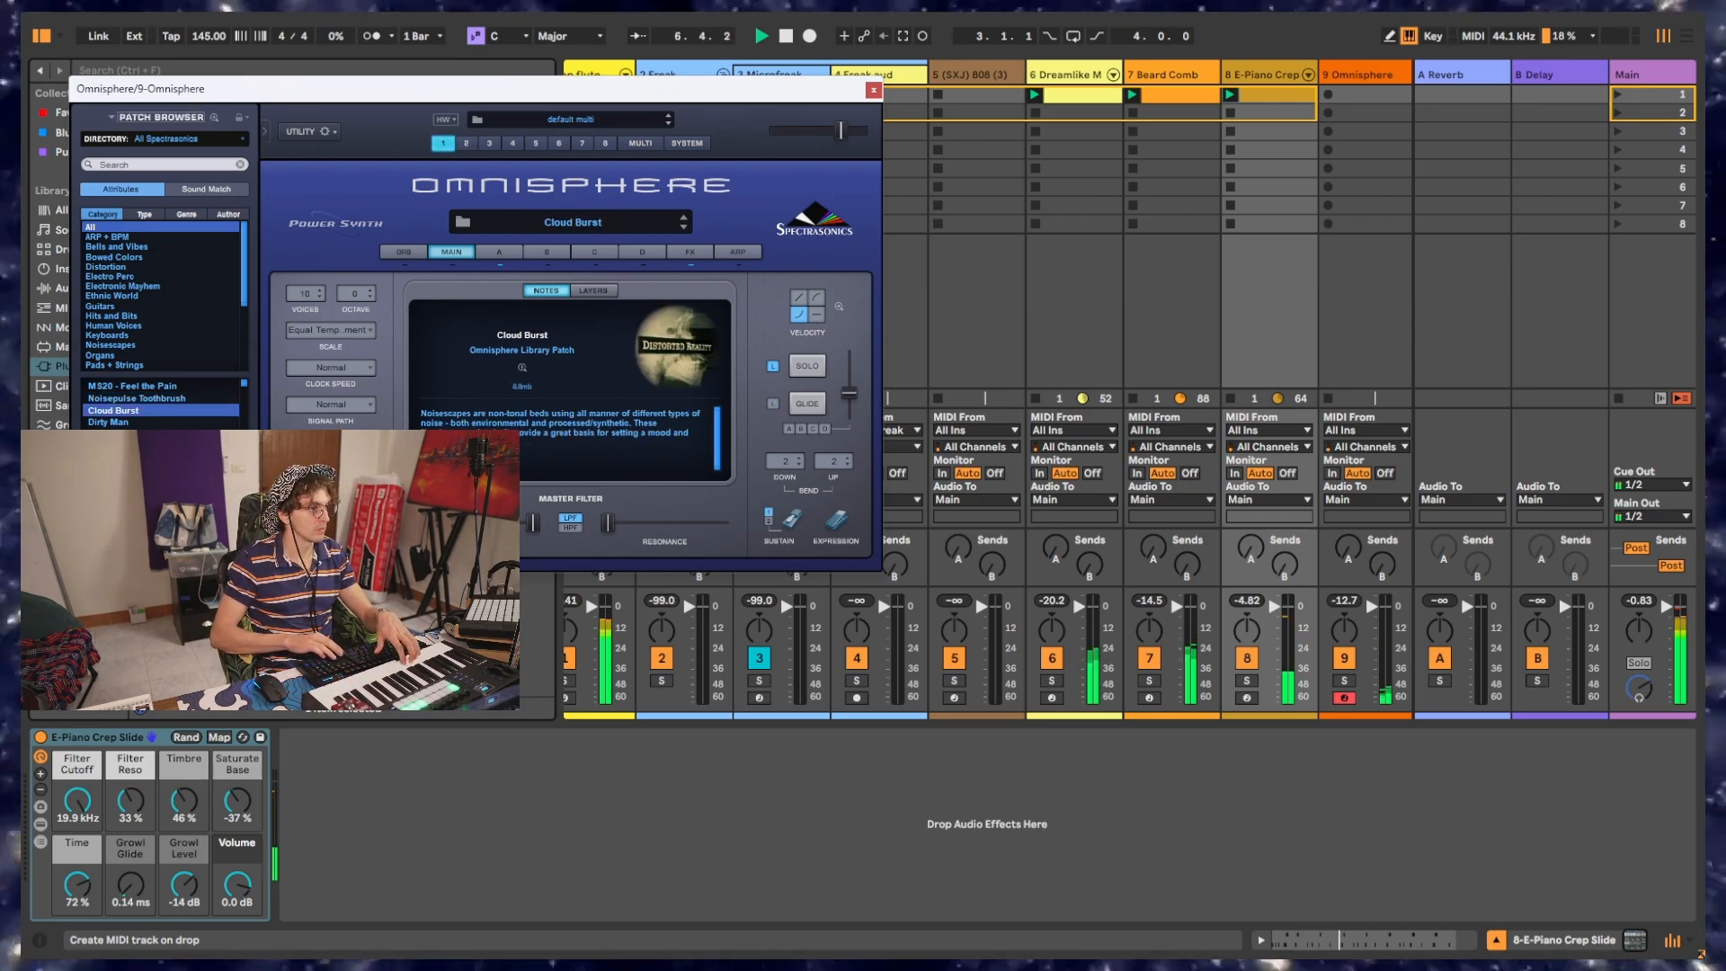
Step: Continue through the Omnisphere patches and load Broken Square Lead
{"action": "key", "text": "Down"}
{"action": "key", "text": "Down"}
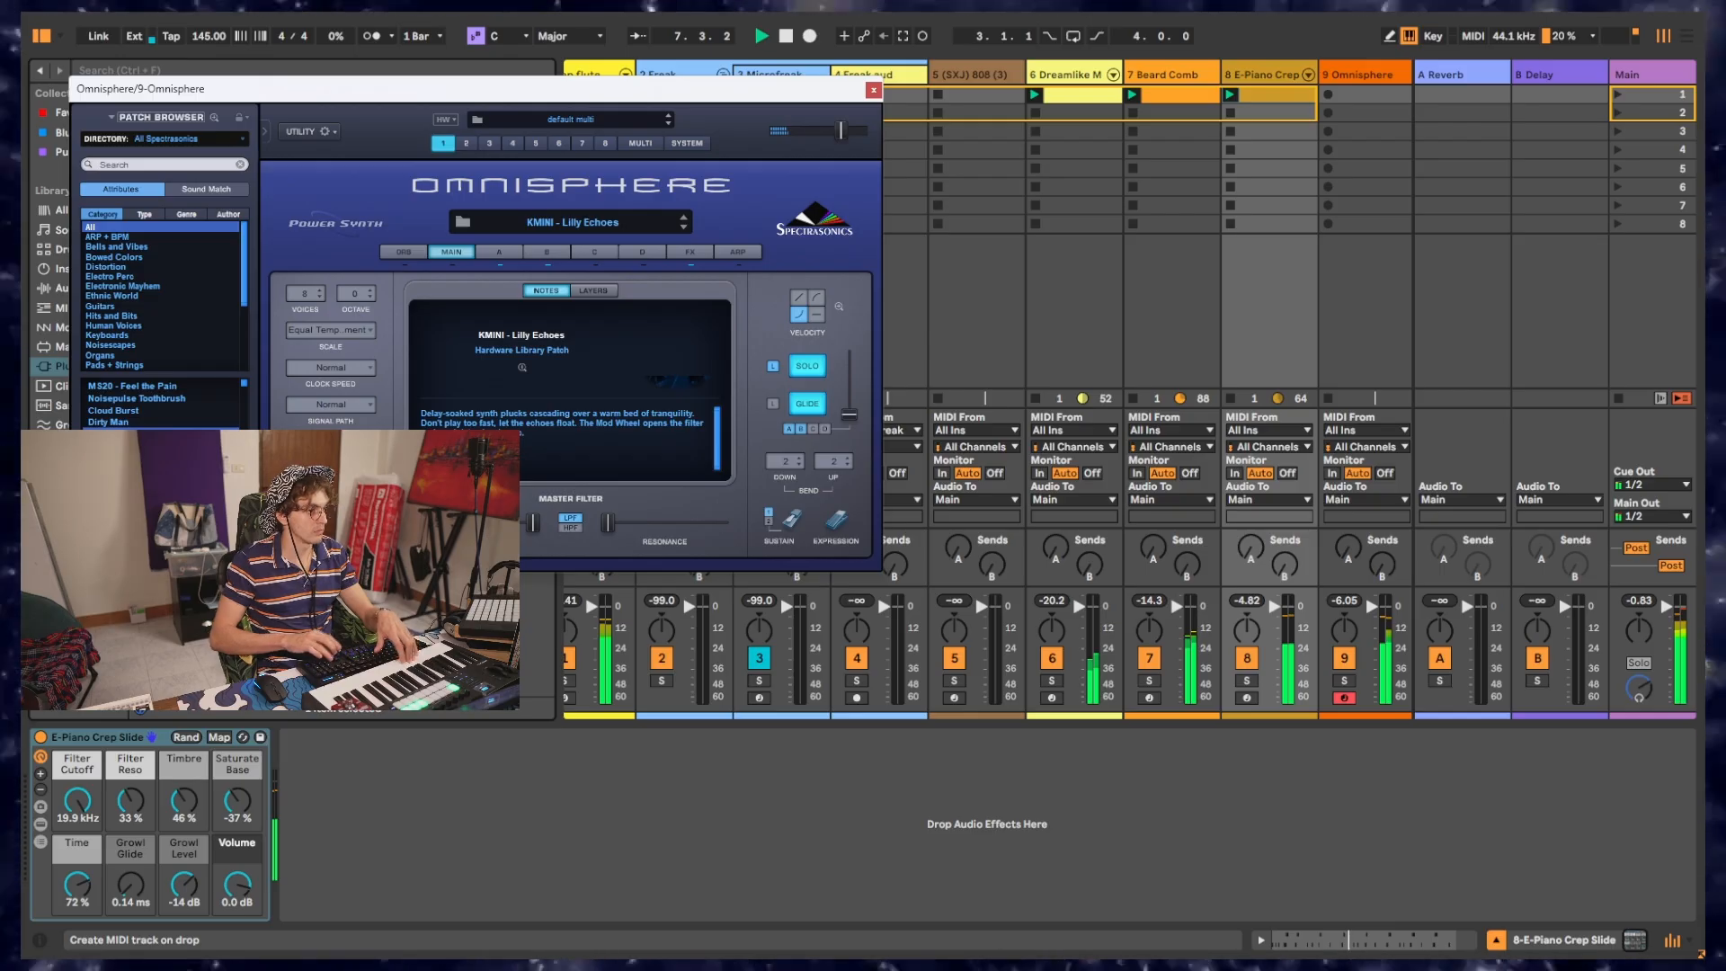
{"action": "key", "text": "Down"}
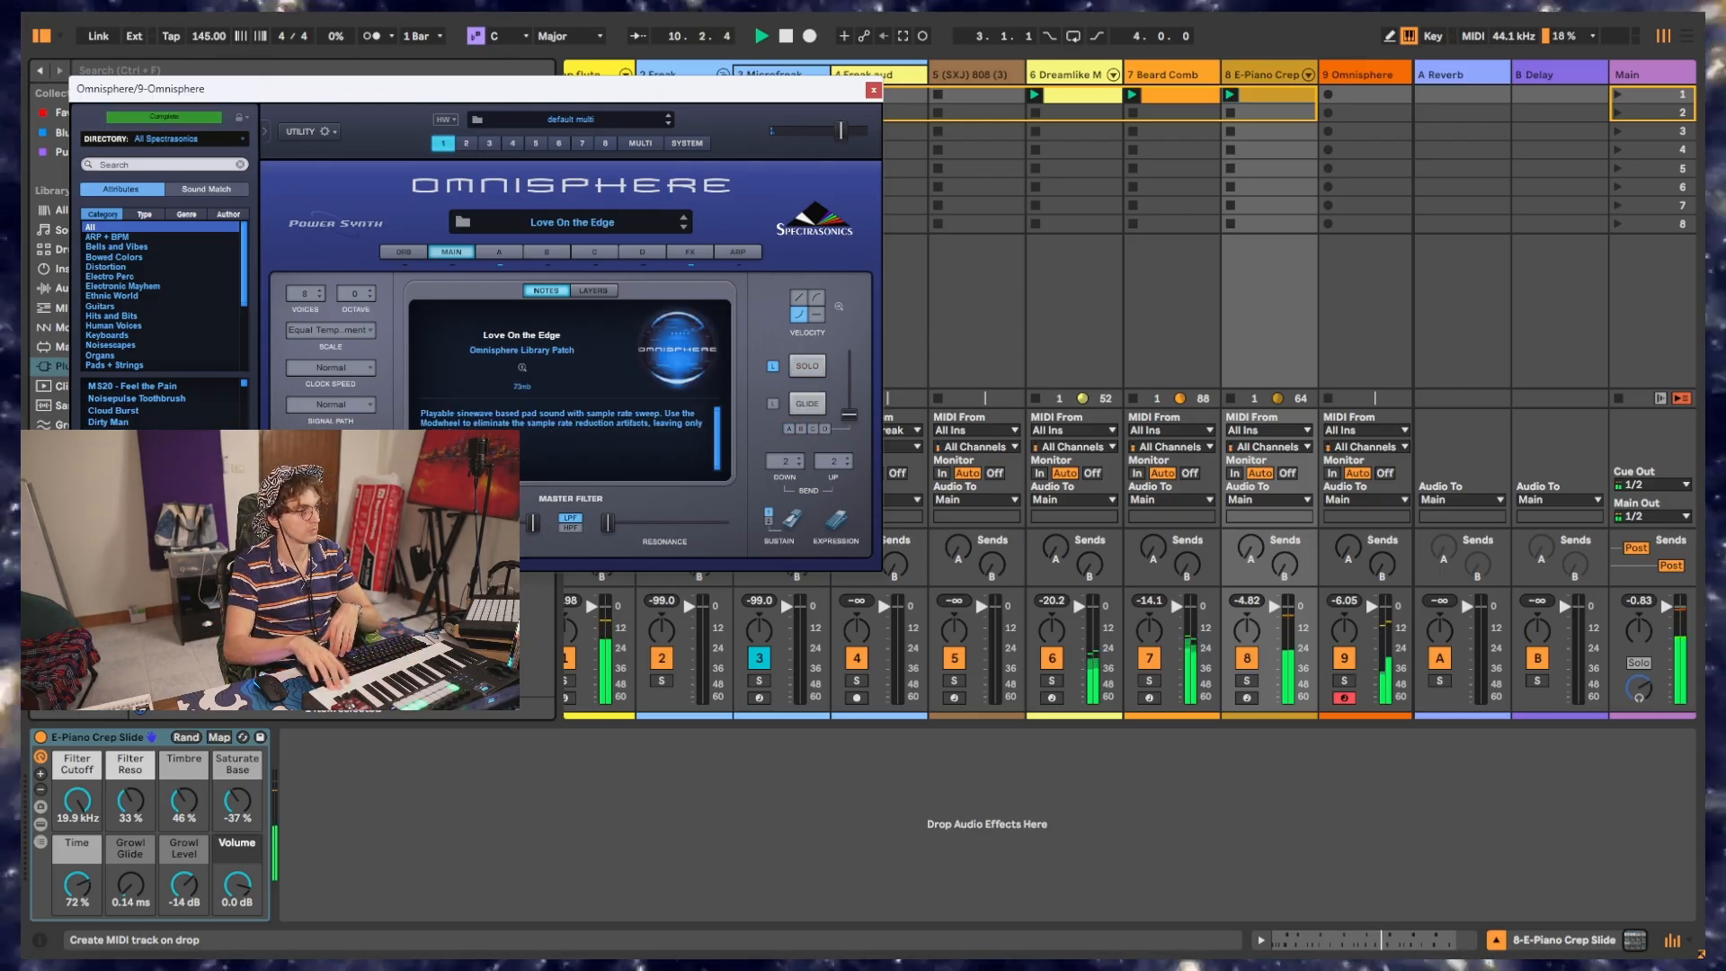
{"action": "key", "text": "Down"}
{"action": "key", "text": "Down"}
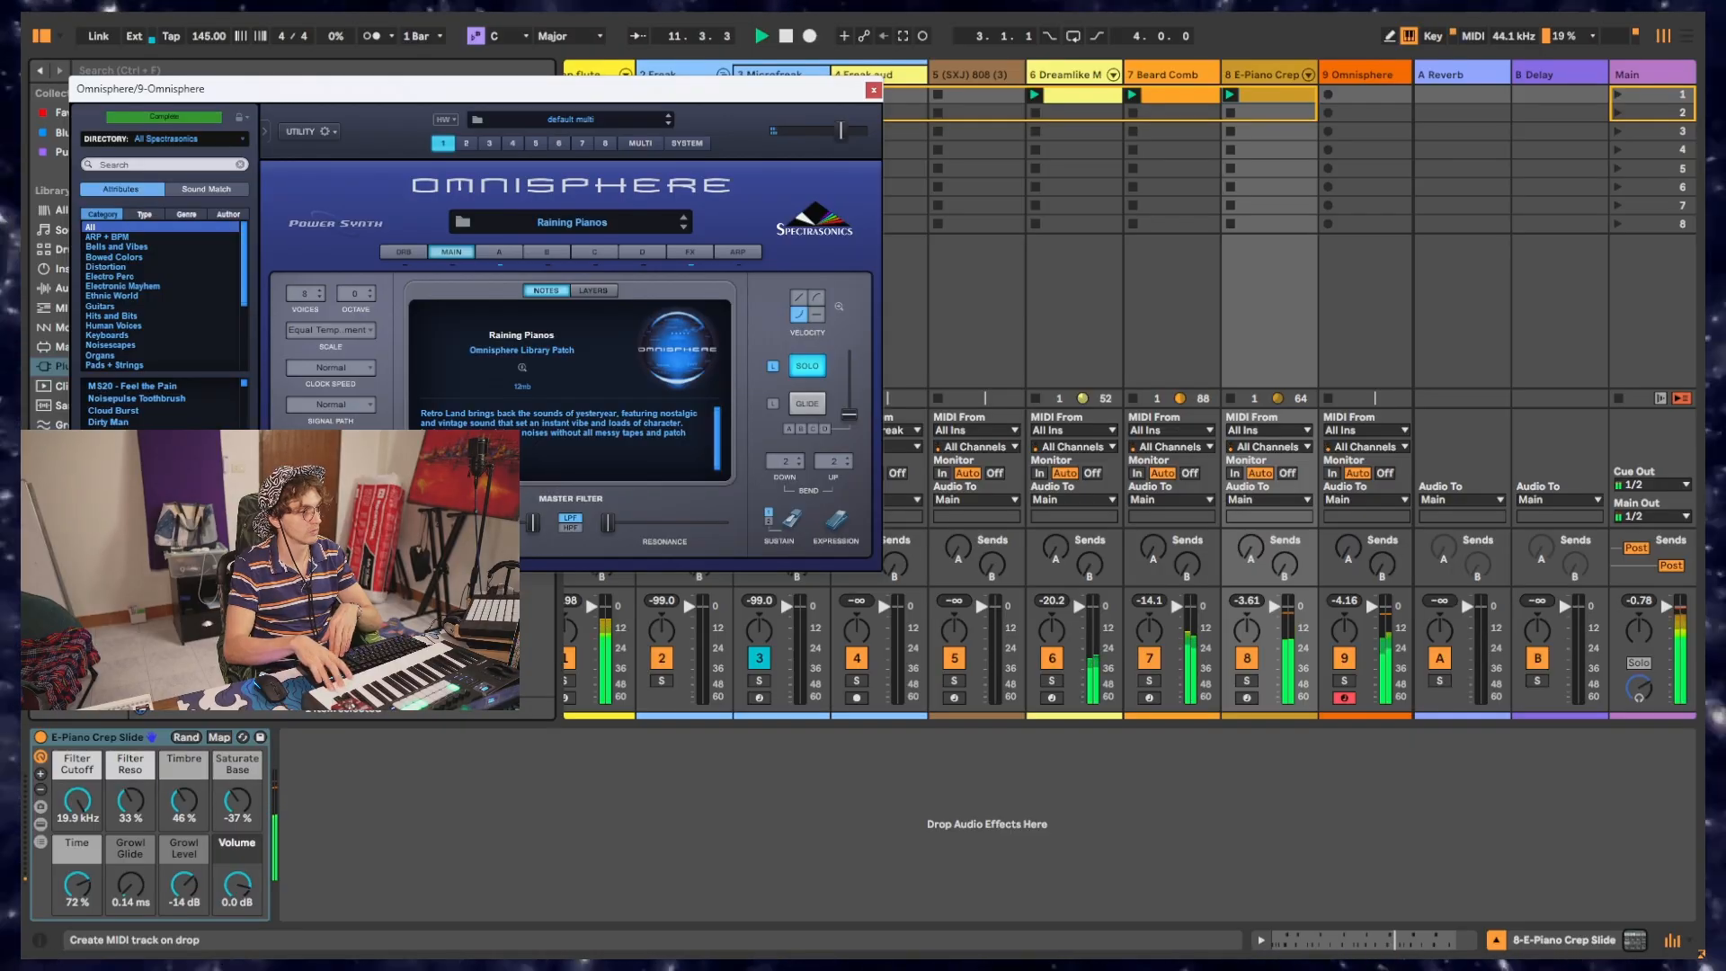
{"action": "key", "text": "Up"}
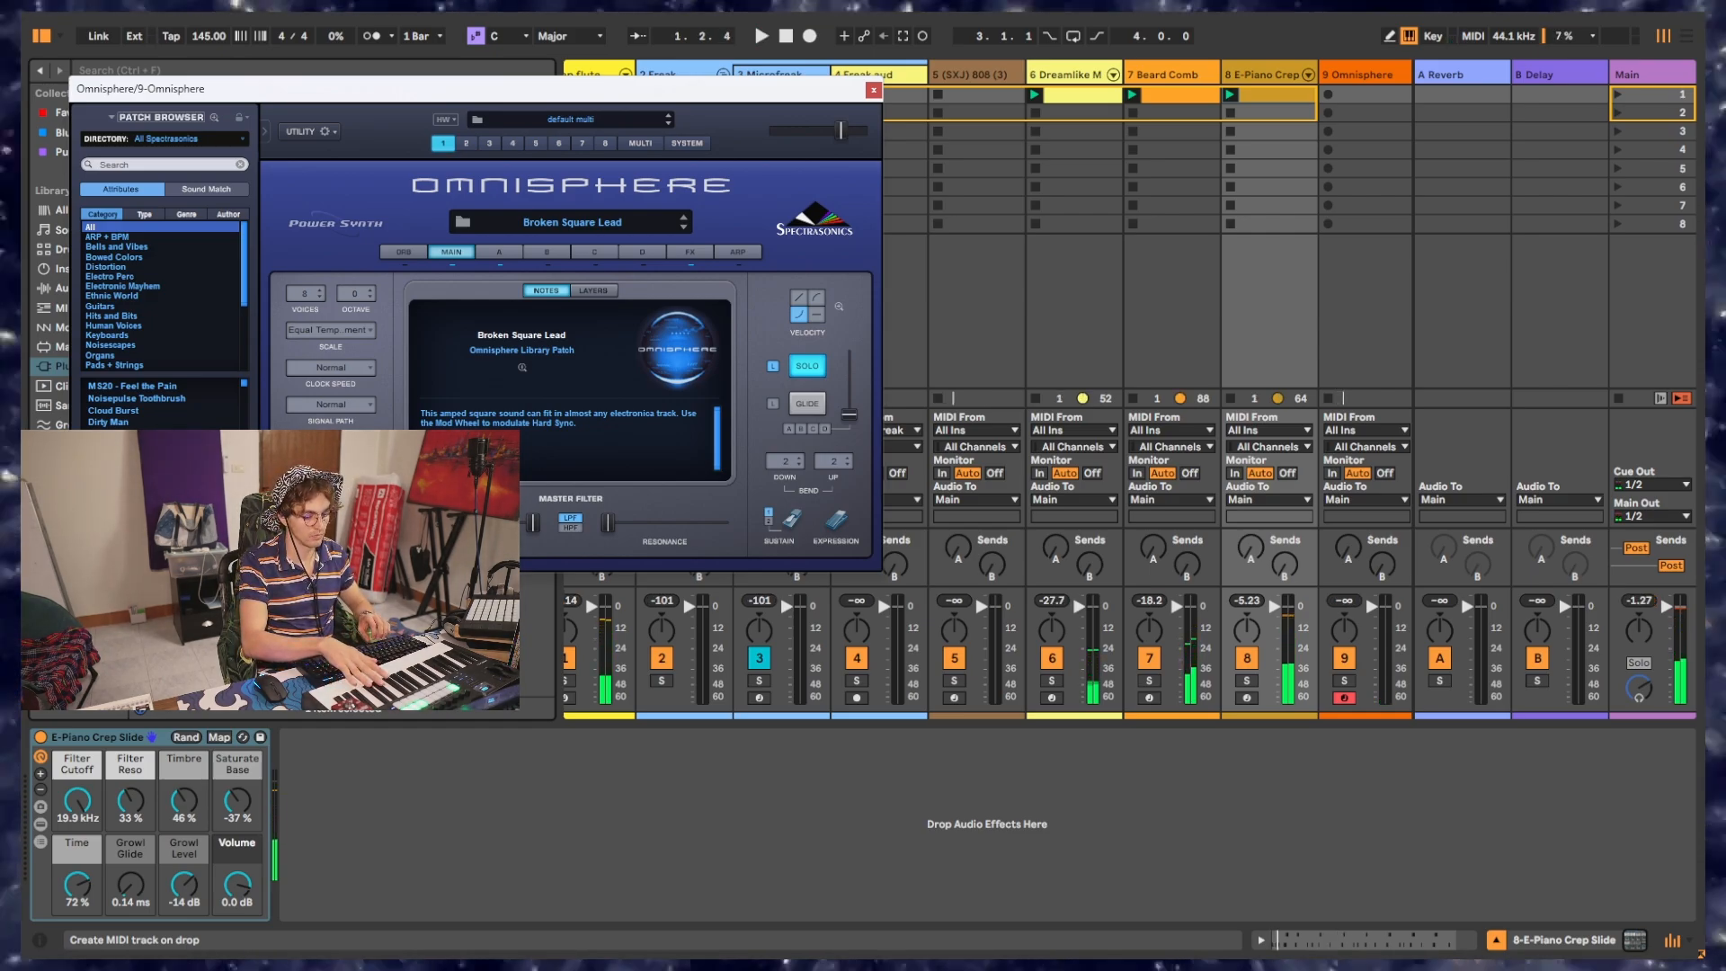
Step: Play a lead melody over the beat, close the Omnisphere window, and capture the performance as a MIDI clip
{"action": "key", "text": "space"}
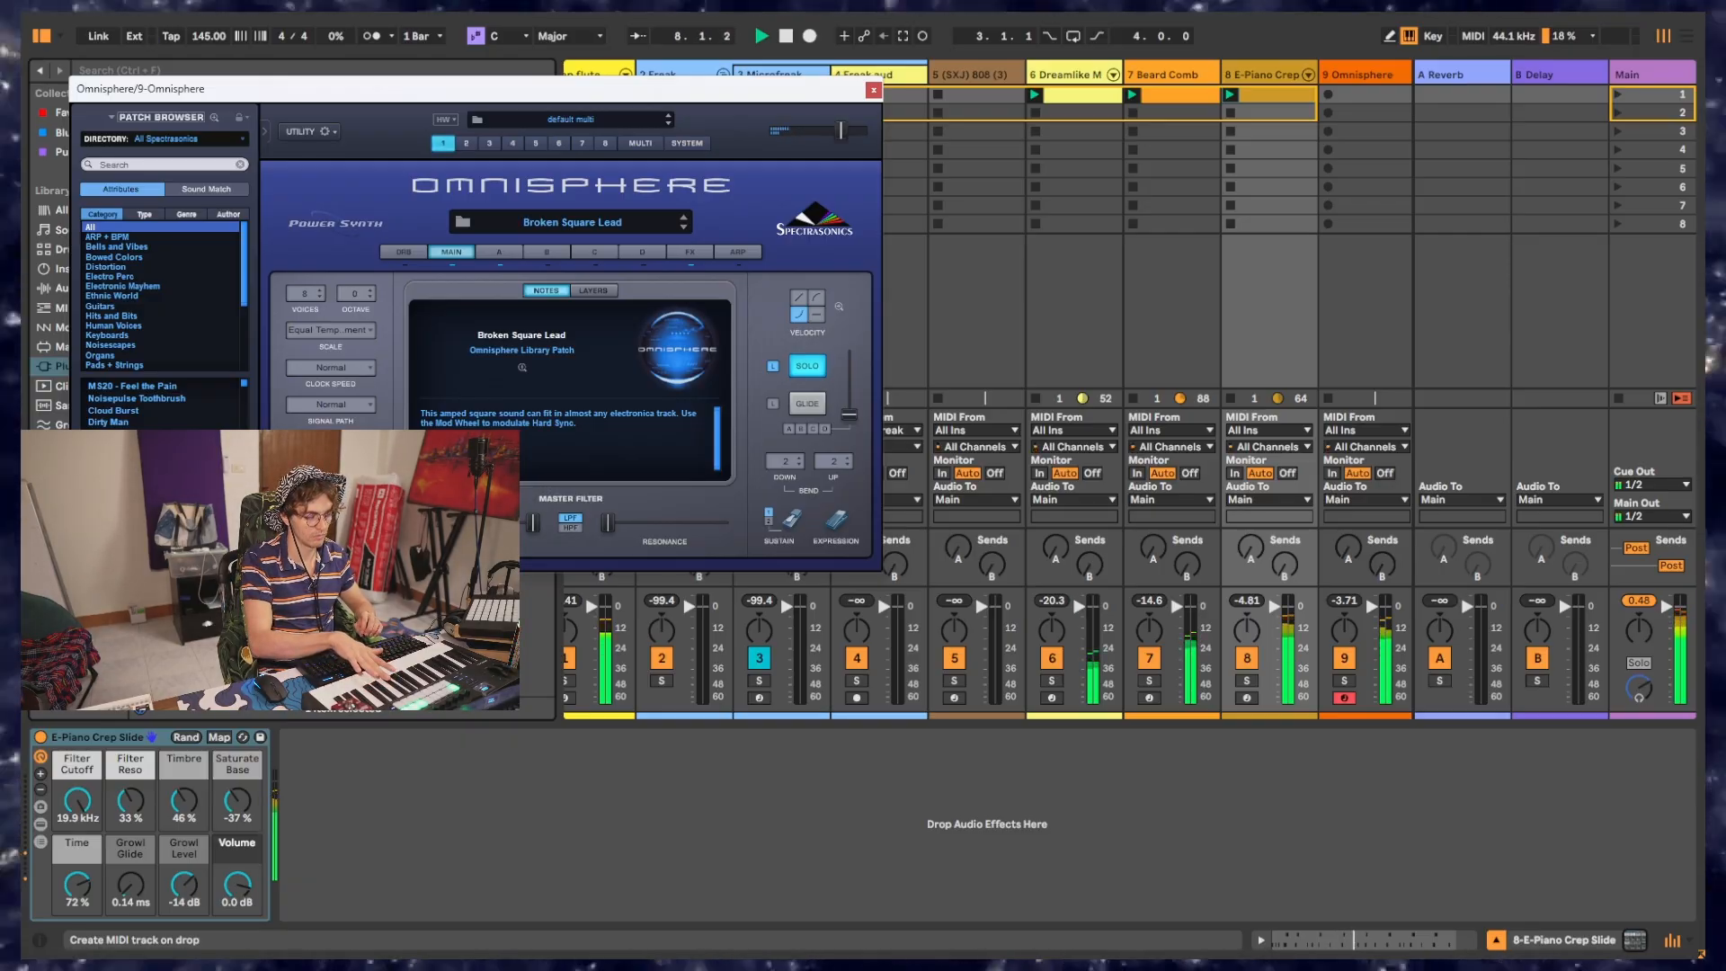
{"action": "left_click", "coordinate": [873, 90]}
{"action": "left_click", "coordinate": [1381, 97]}
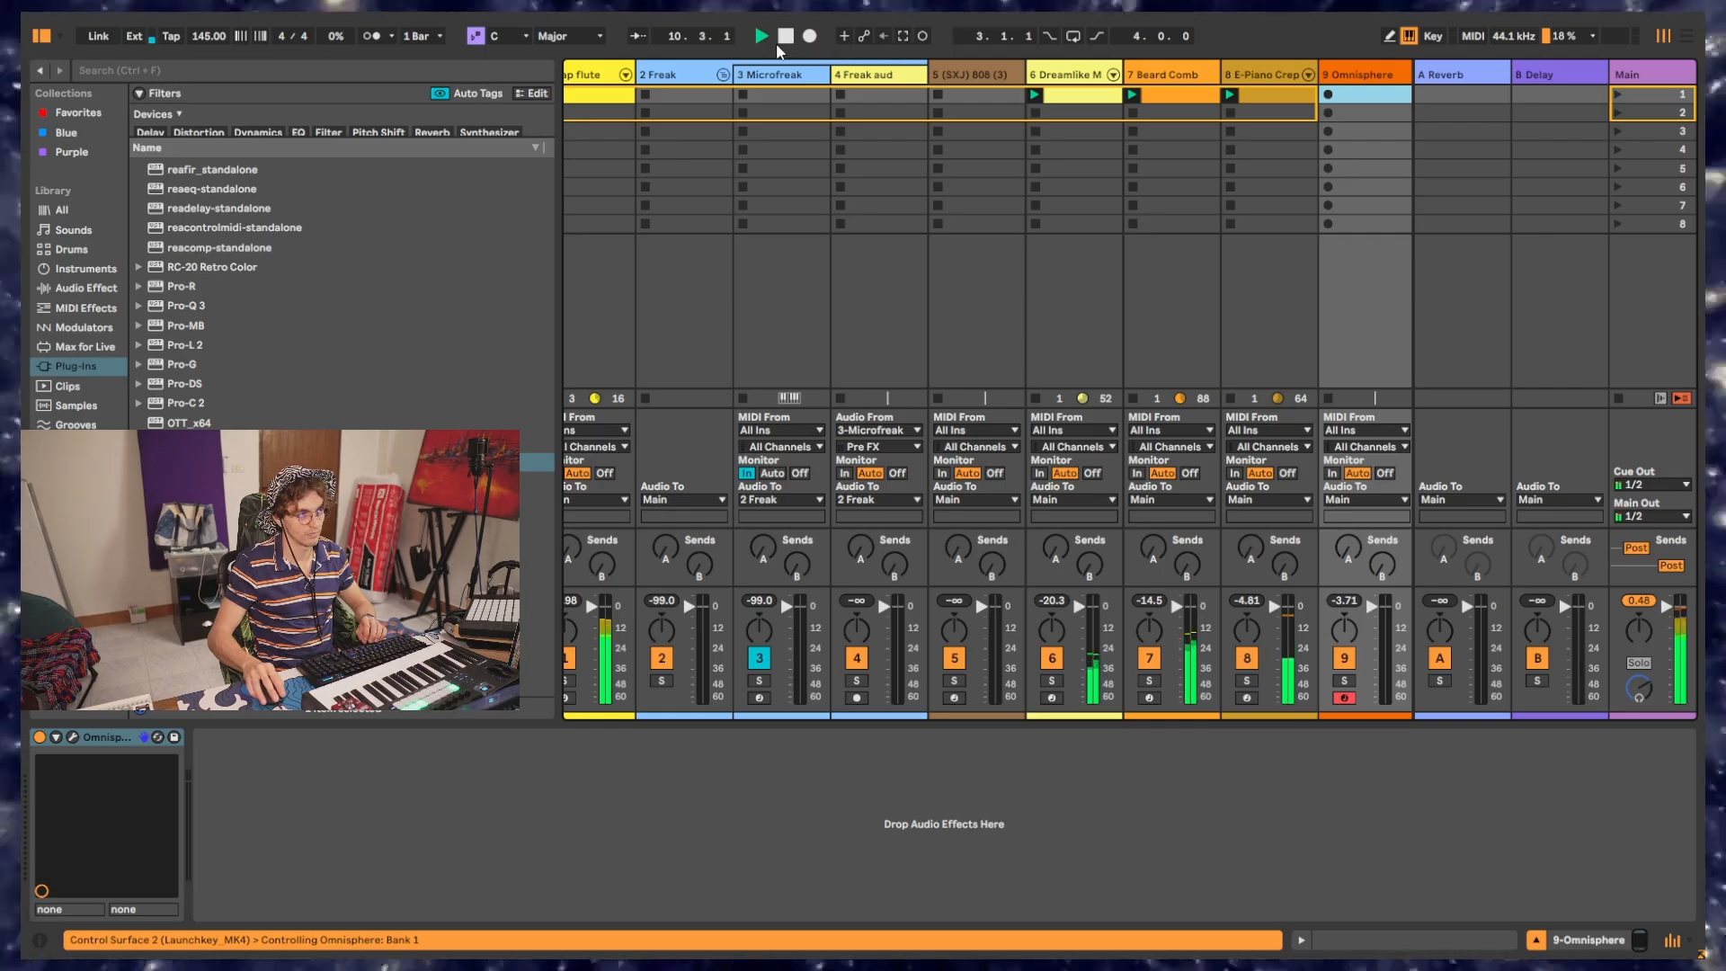
{"action": "left_click", "coordinate": [903, 35]}
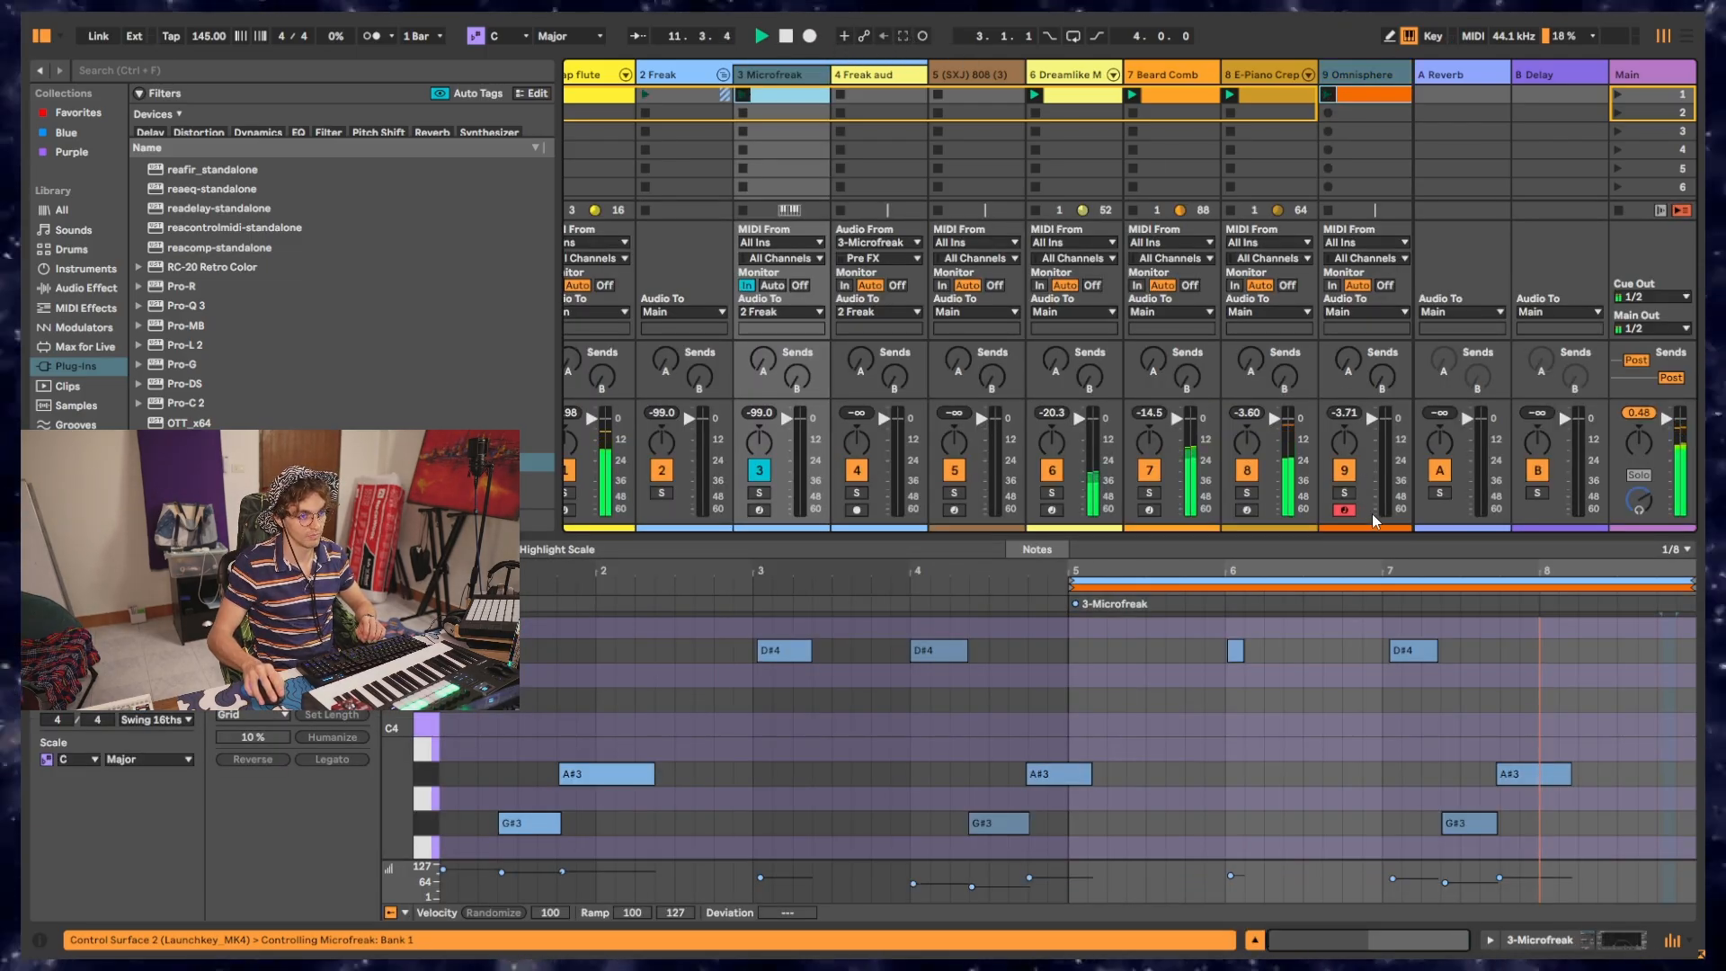
{"action": "key", "text": "space"}
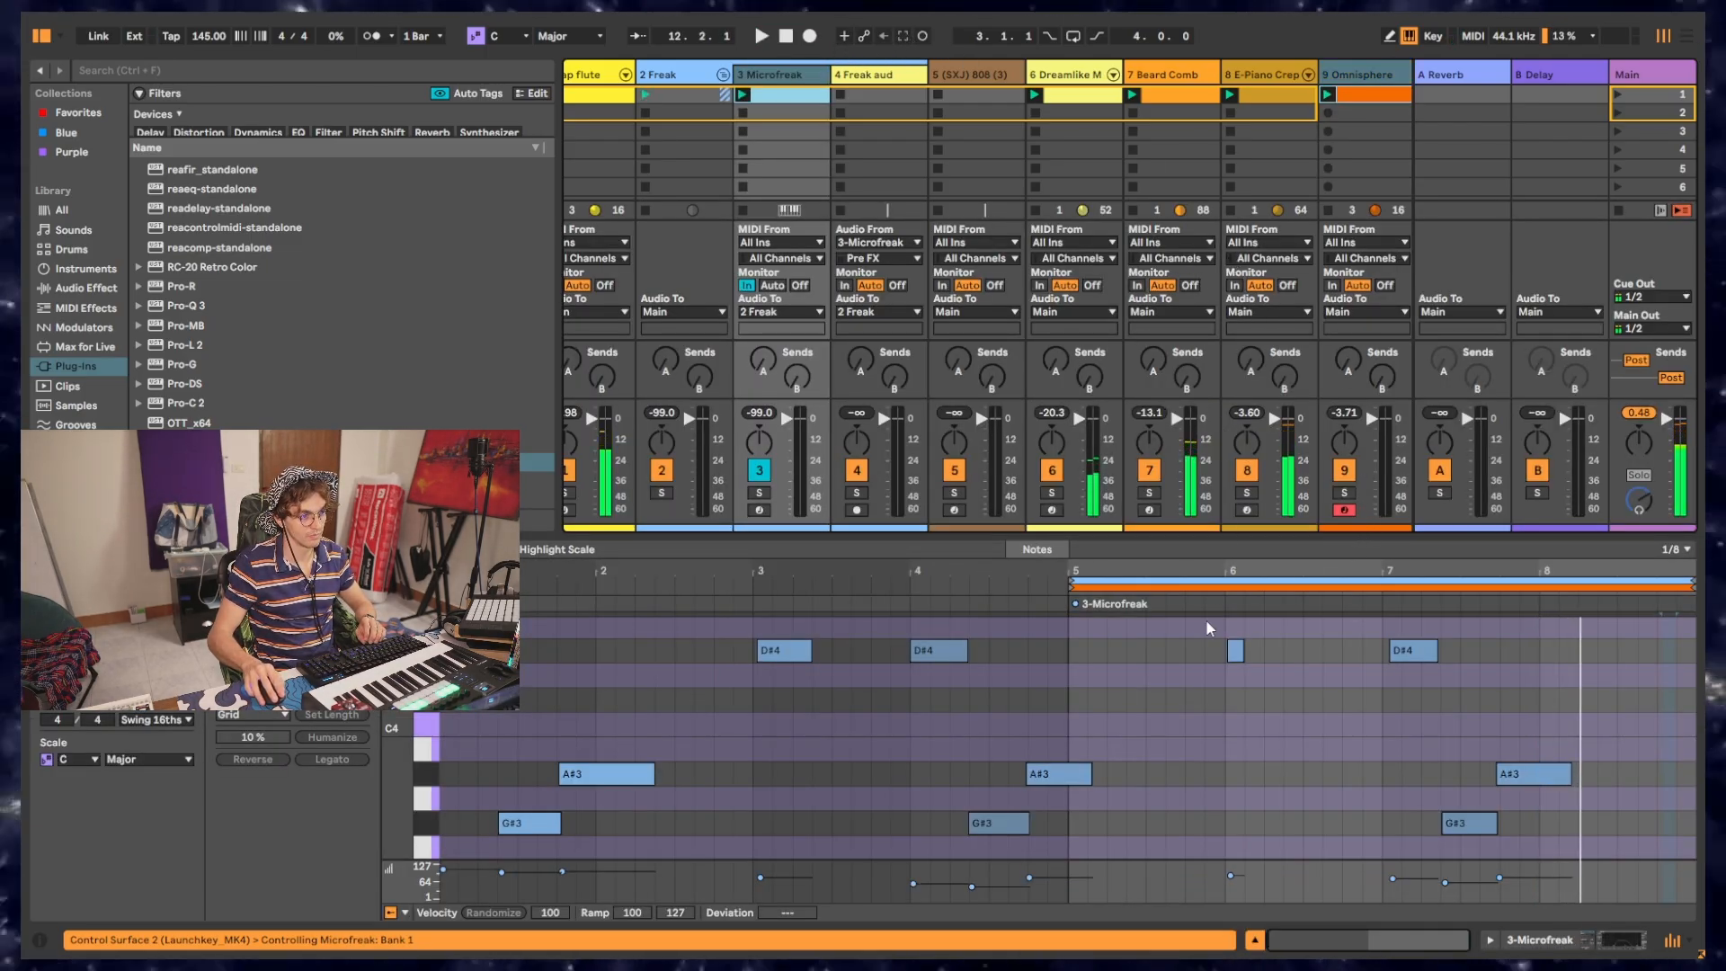
Step: Delete the unwanted captured clip from the Microfreak track and restart playback
{"action": "left_click", "coordinate": [776, 99]}
{"action": "key", "text": "Delete"}
{"action": "key", "text": "space"}
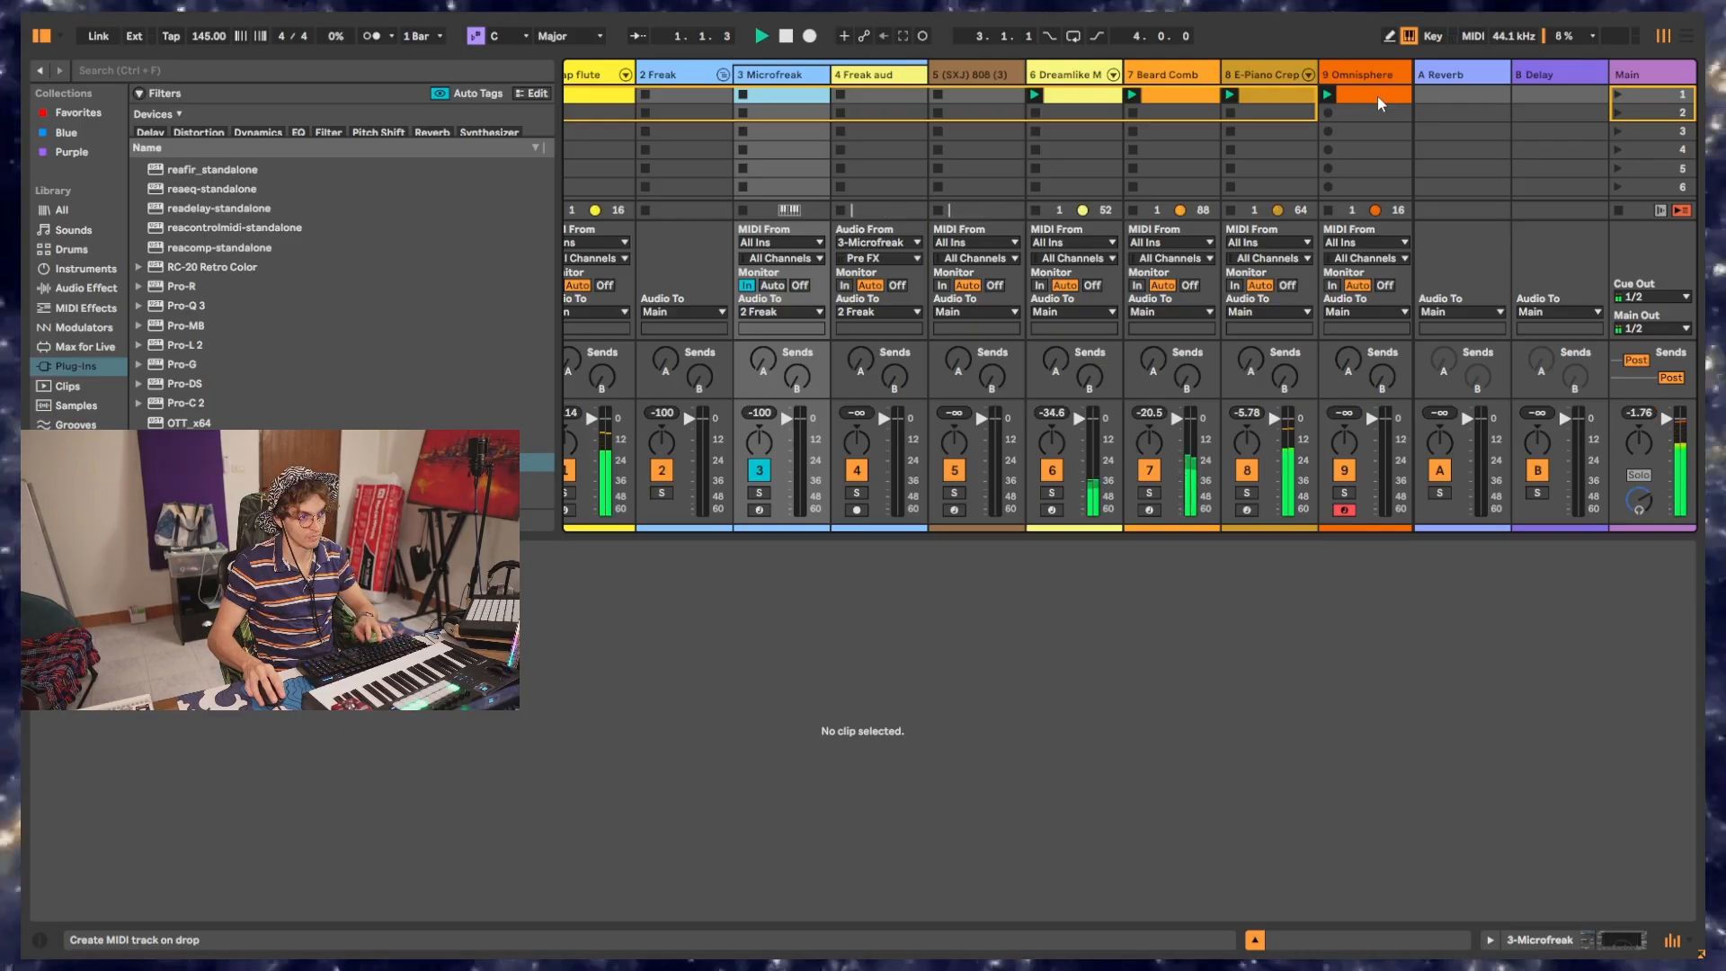
Step: Extend the Omnisphere clip's loop start back to bar 1 and lower its D#4 note velocities to the range 40–81
{"action": "left_click", "coordinate": [1377, 96]}
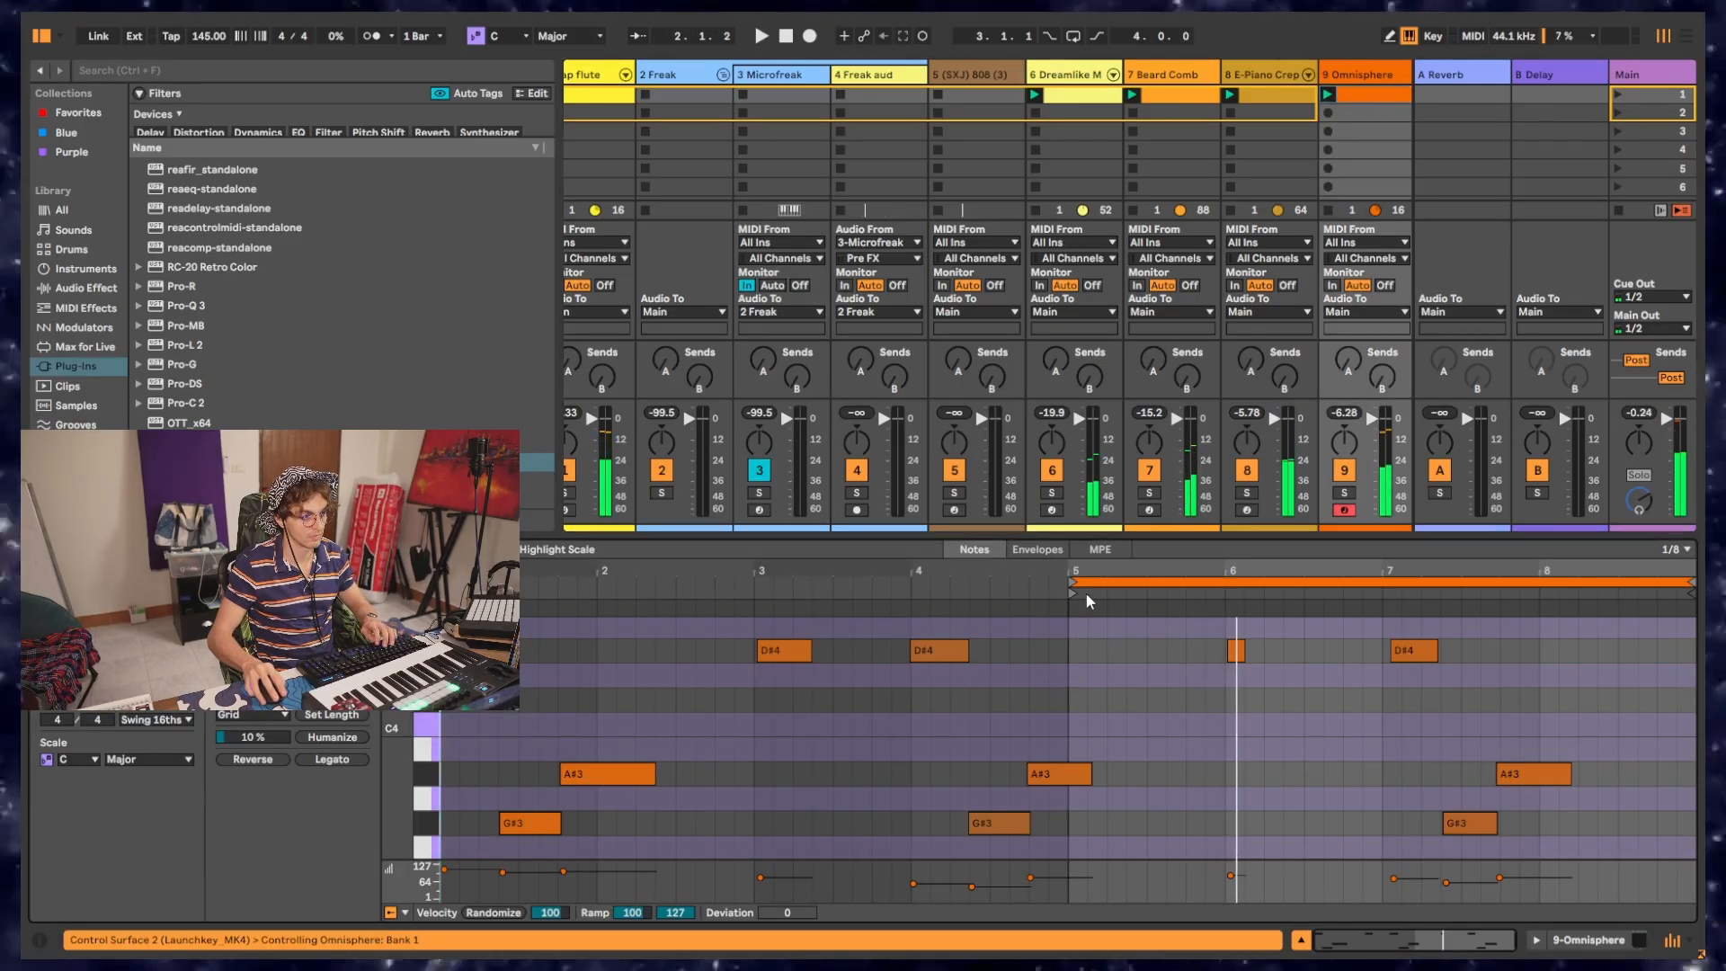
{"action": "left_click_drag", "start_coordinate": [1087, 593], "coordinate": [441, 586]}
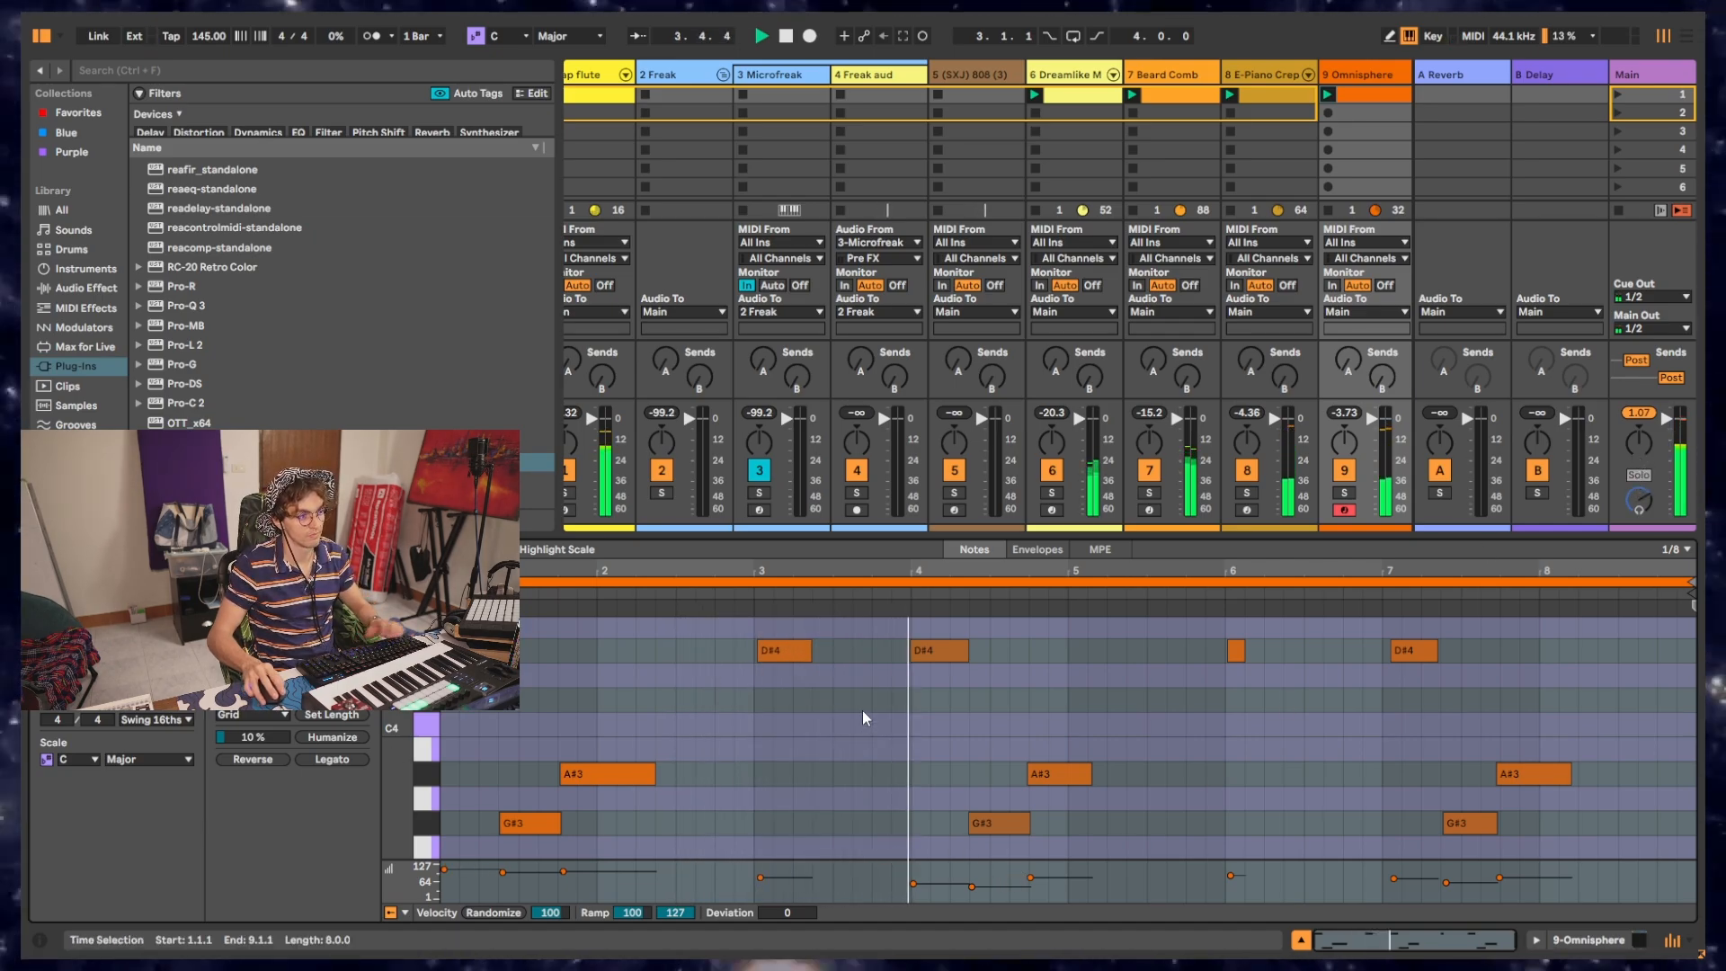
{"action": "left_click", "coordinate": [425, 650]}
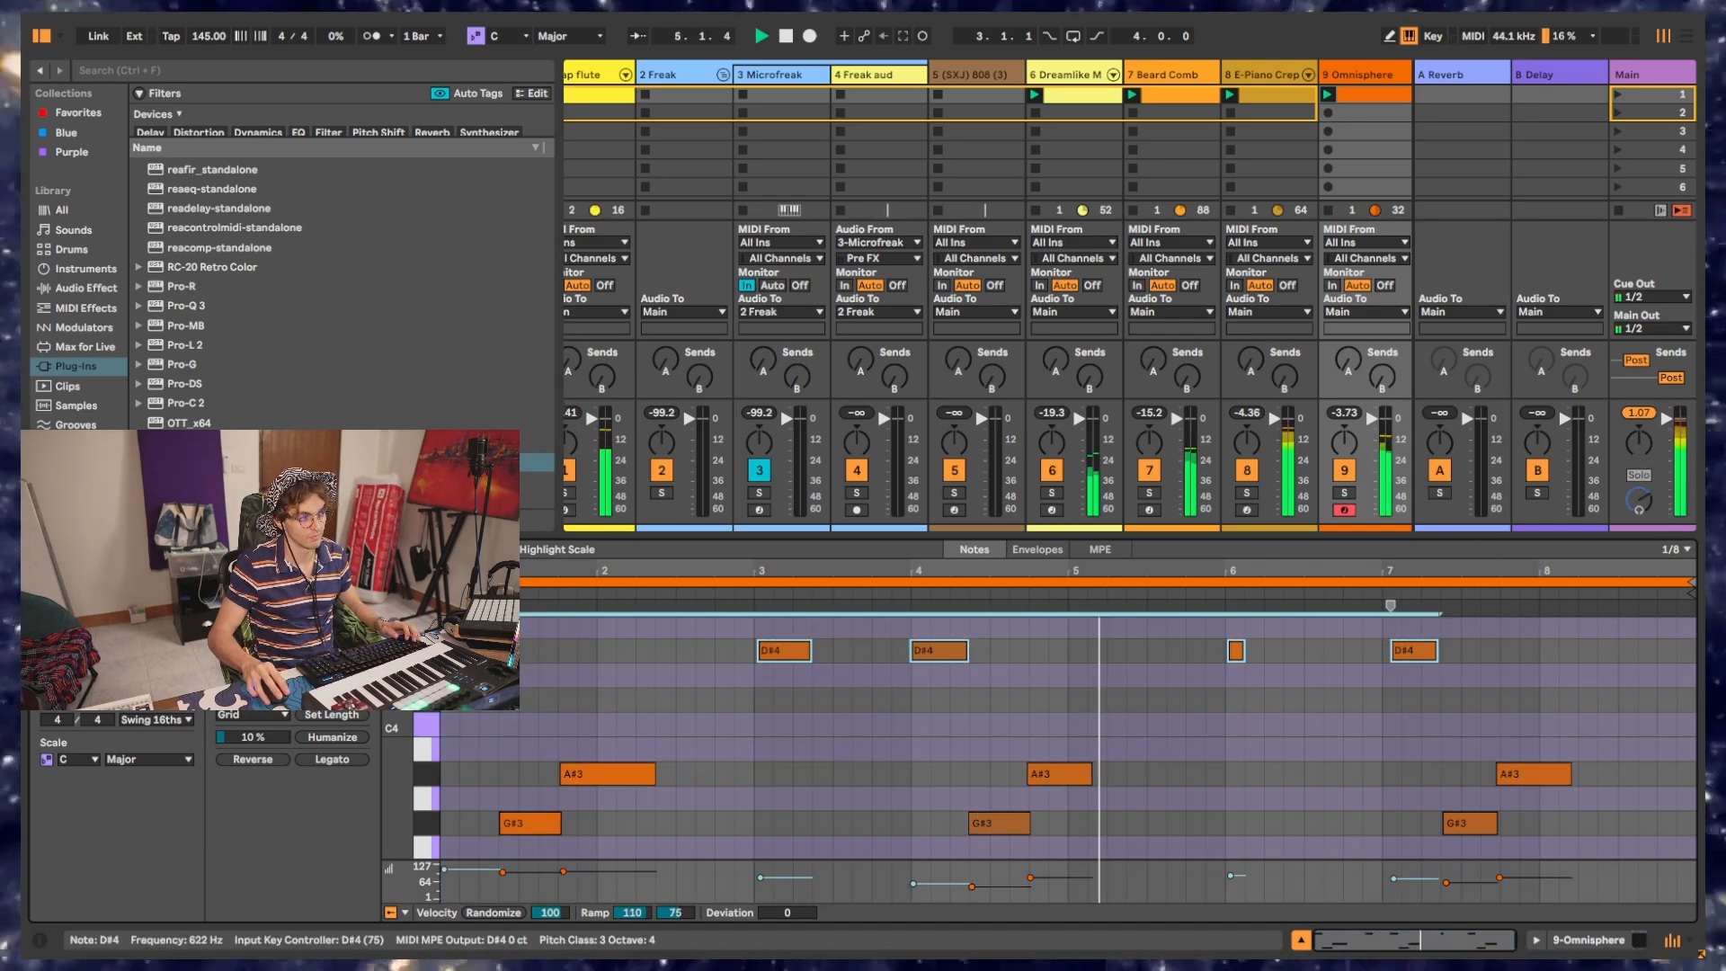
{"action": "left_click_drag", "start_coordinate": [444, 869], "coordinate": [444, 876]}
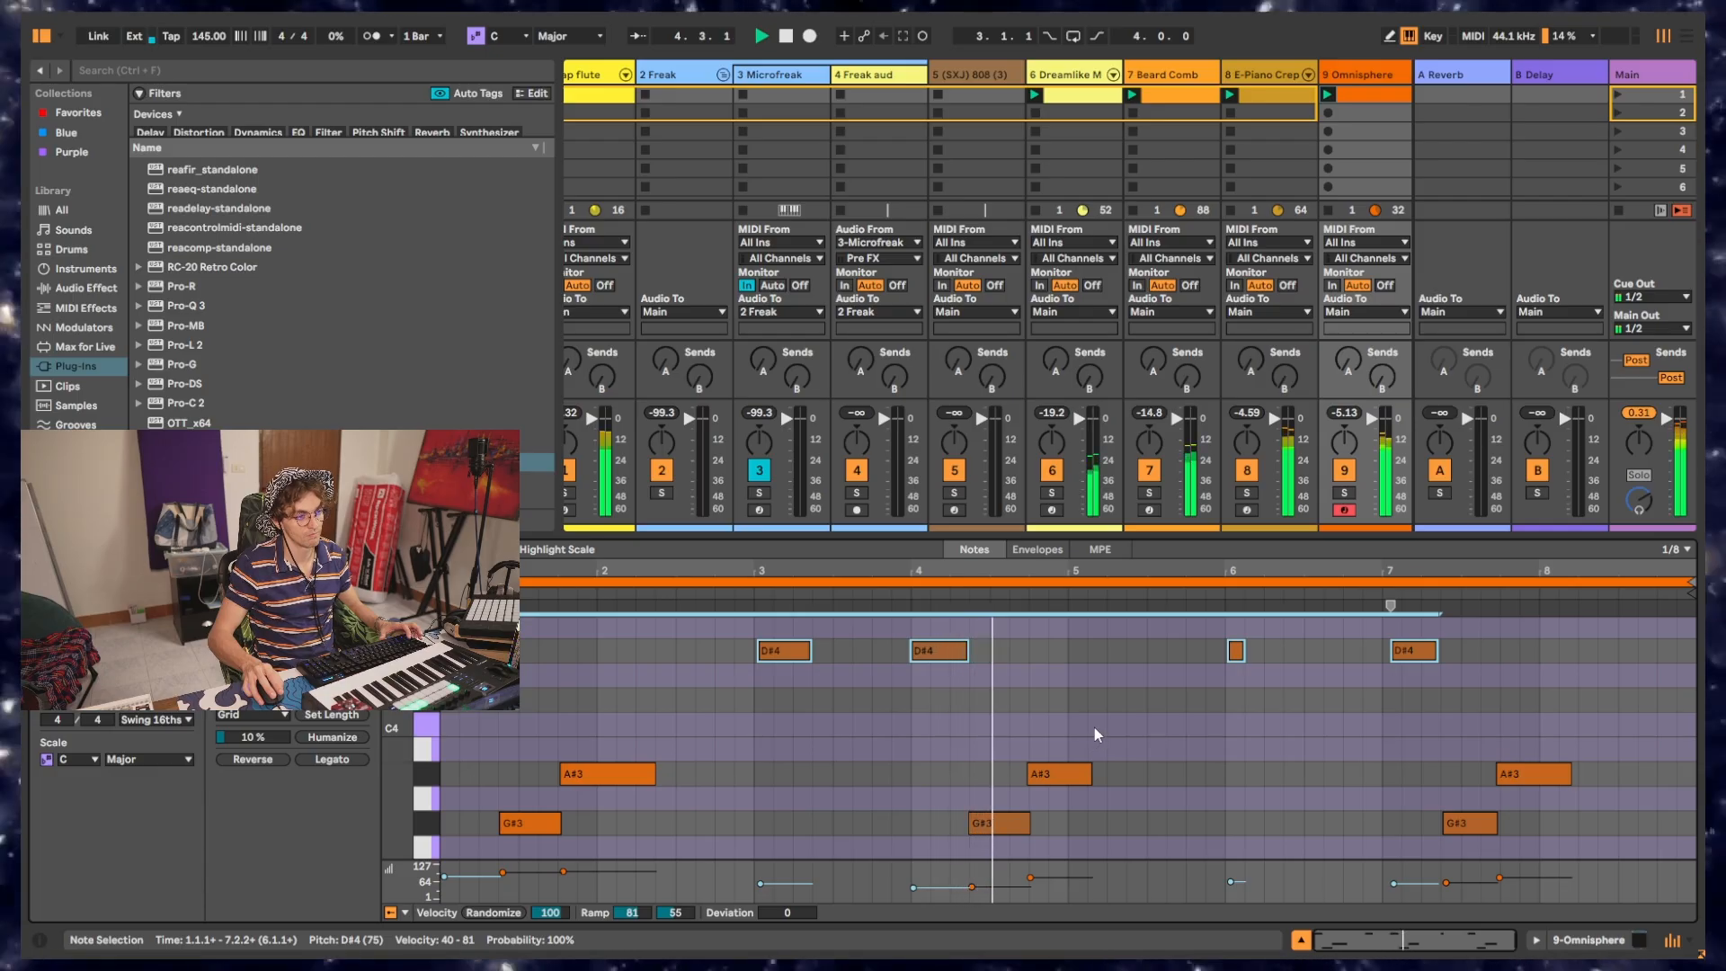
Step: Deselect the D#4 notes, slightly lower the Omnisphere output level on track 9, and close the plug-in window
{"action": "left_click", "coordinate": [1302, 793]}
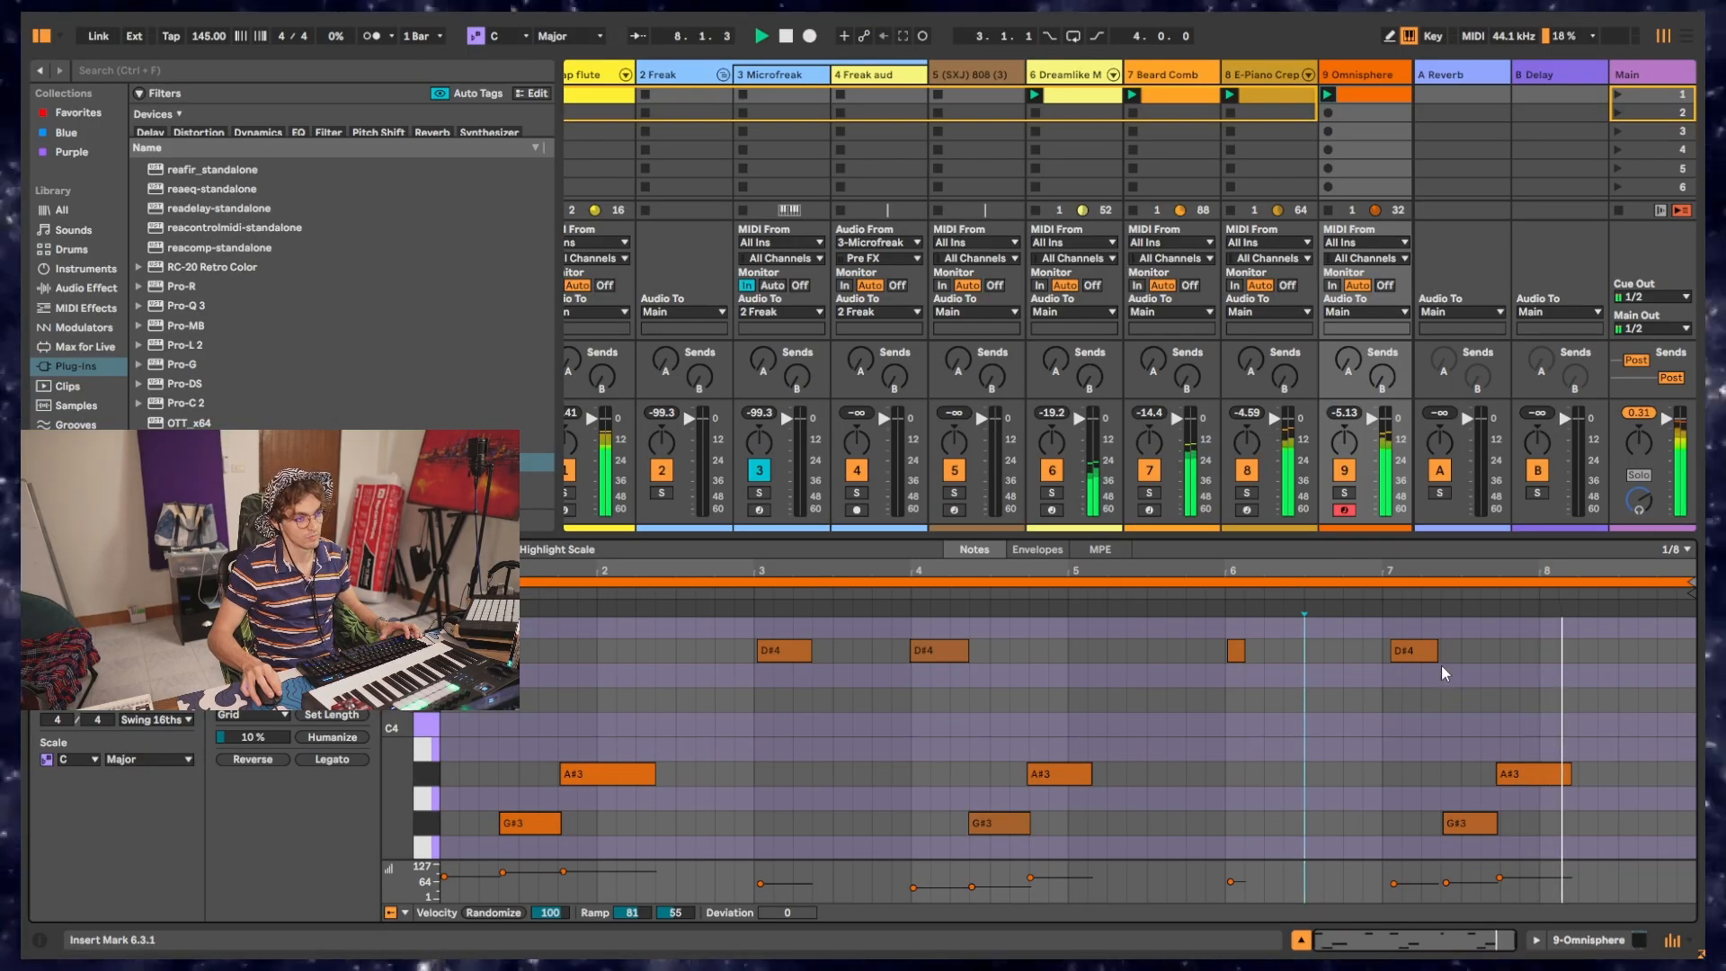
{"action": "left_click", "coordinate": [1367, 72]}
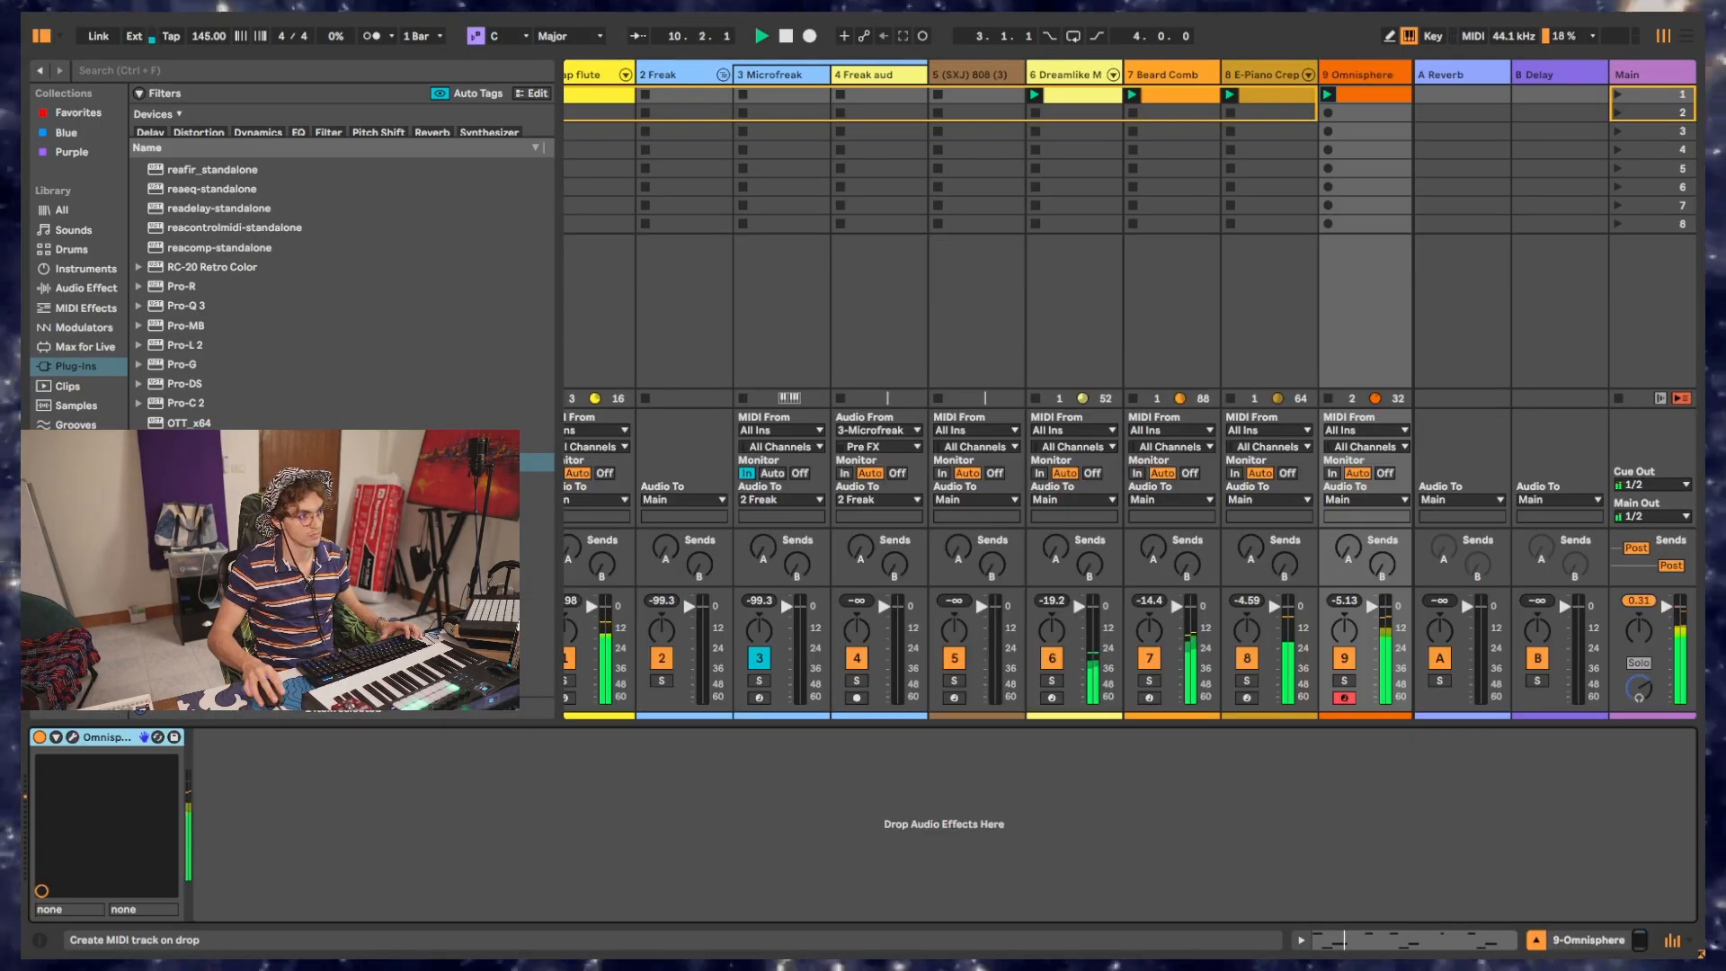
{"action": "left_click", "coordinate": [74, 736]}
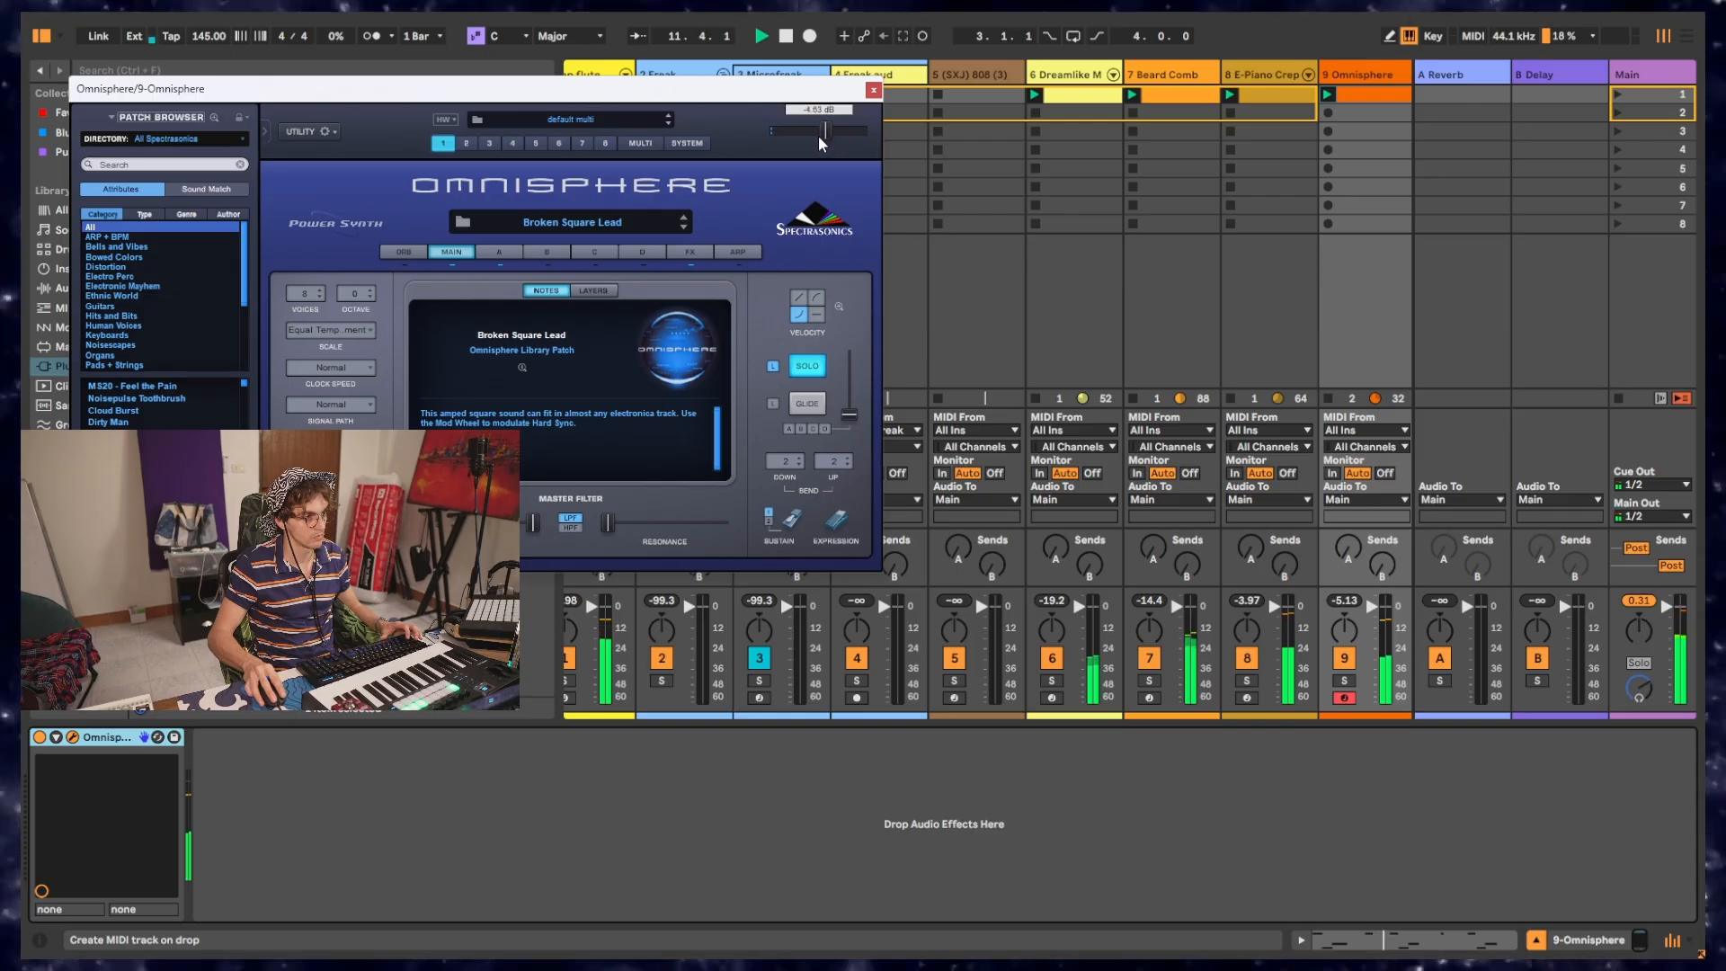
{"action": "left_click_drag", "start_coordinate": [819, 137], "coordinate": [821, 135]}
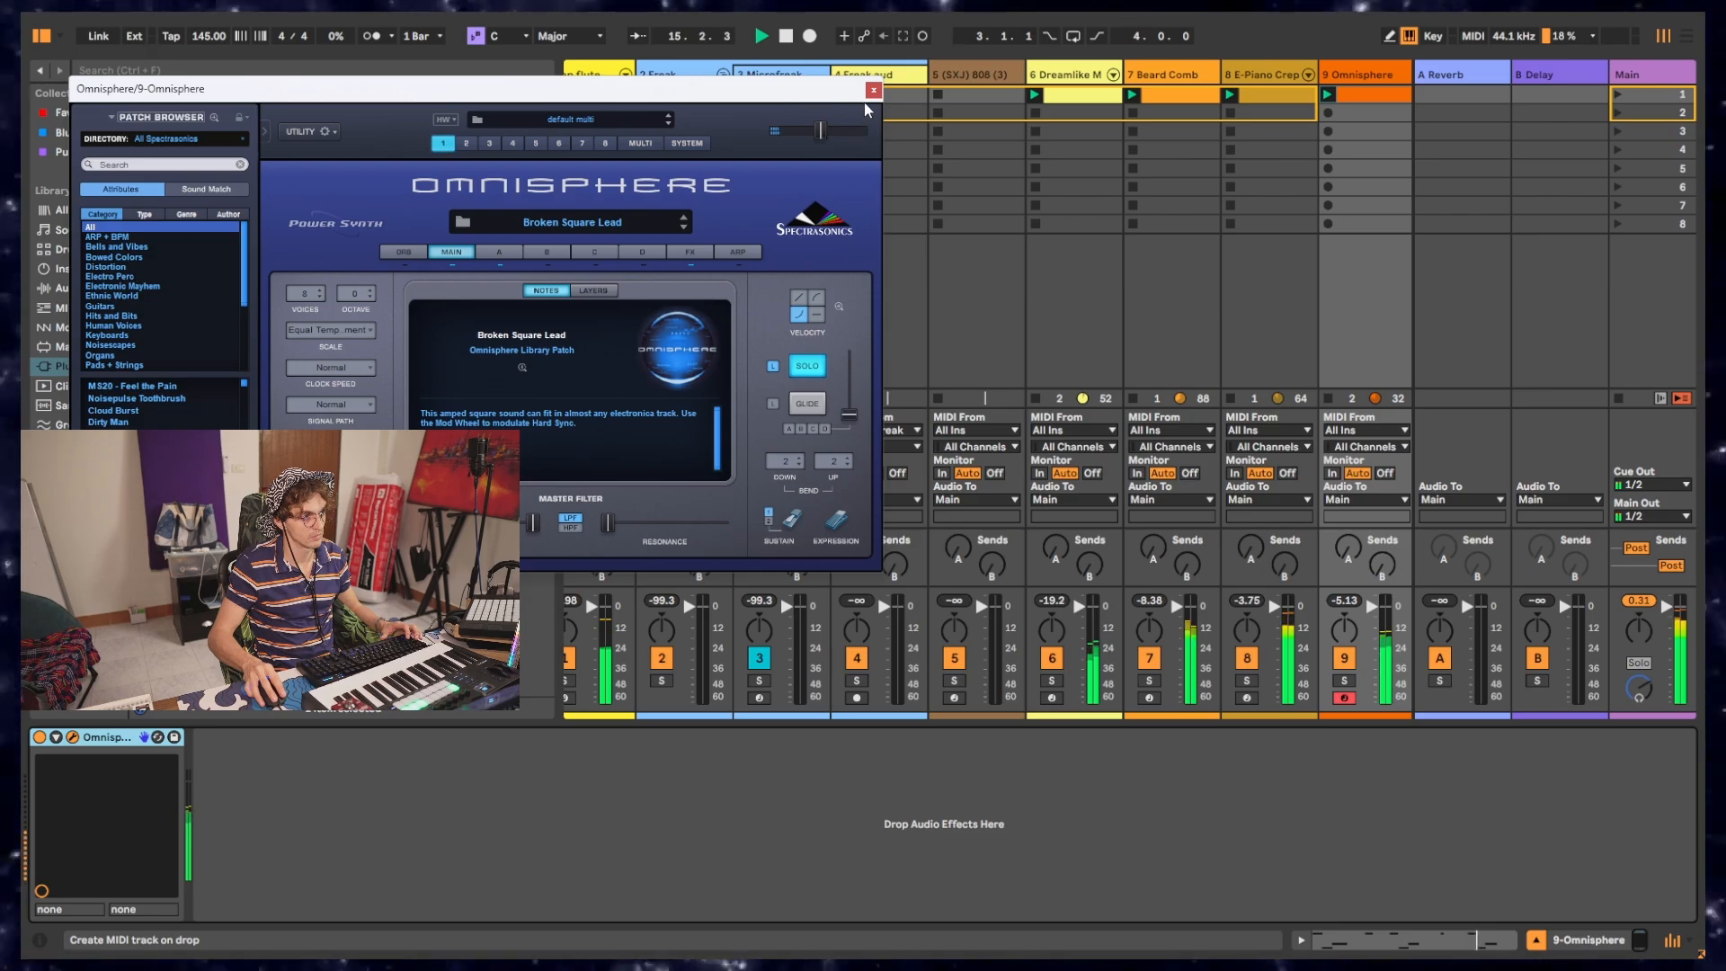
{"action": "left_click", "coordinate": [873, 89]}
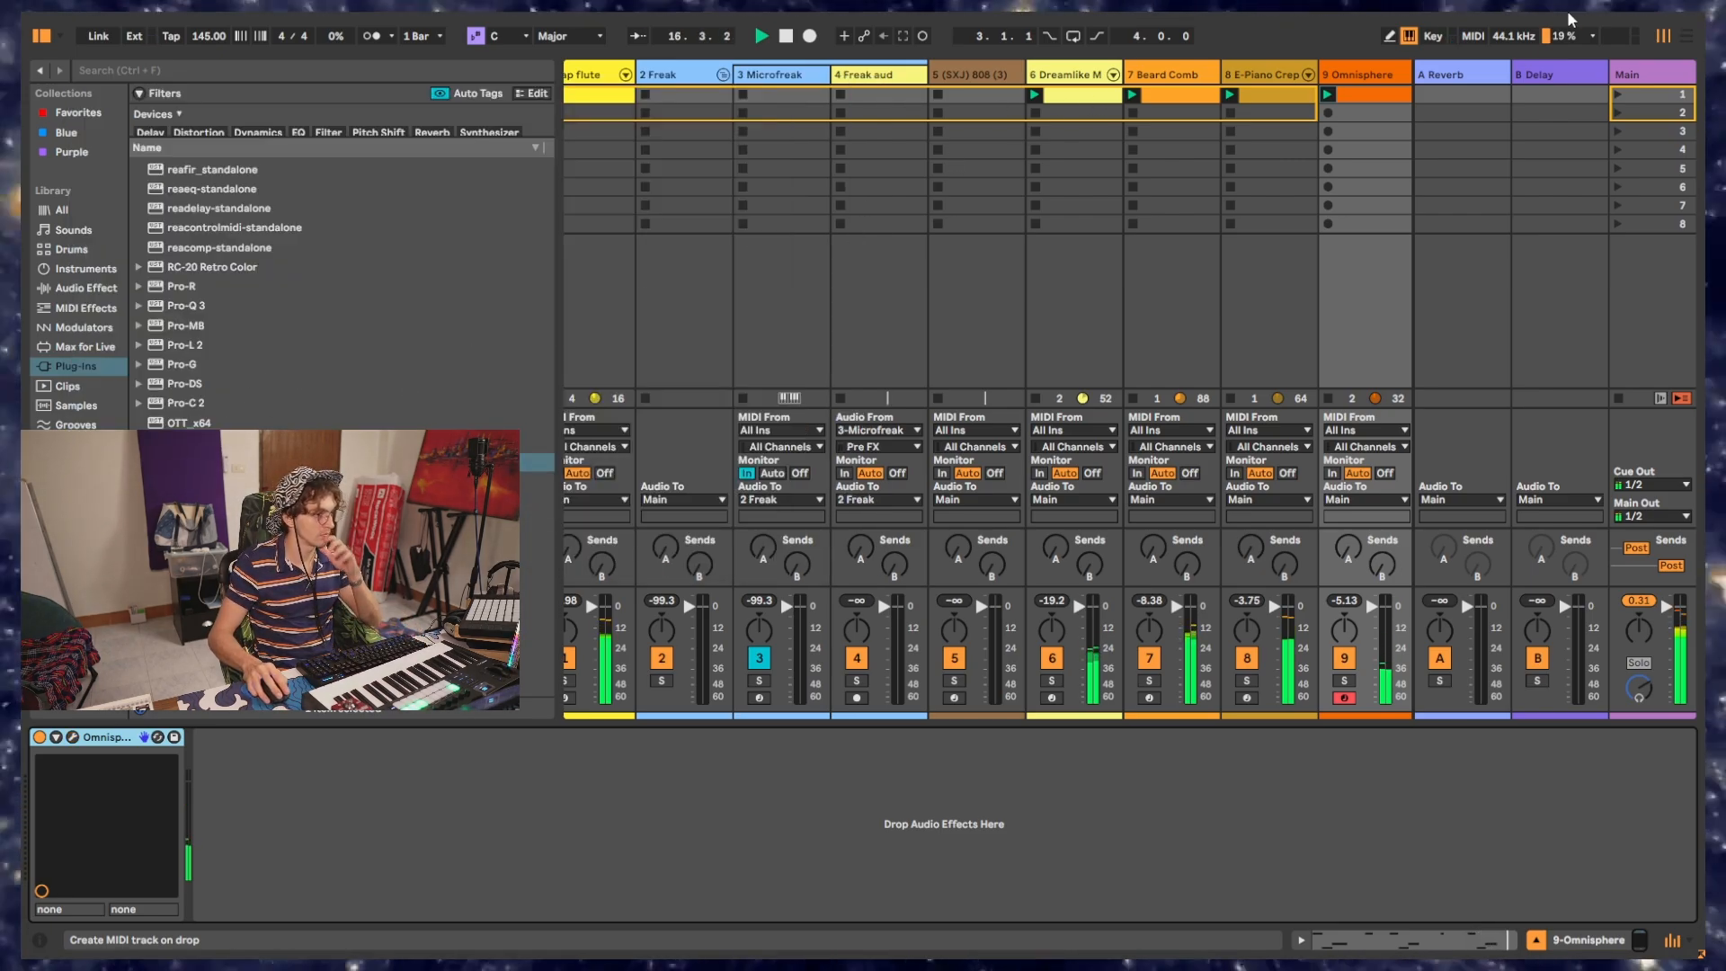
Step: Duplicate the Omnisphere track and color the copy green
{"action": "key", "text": "ctrl+d"}
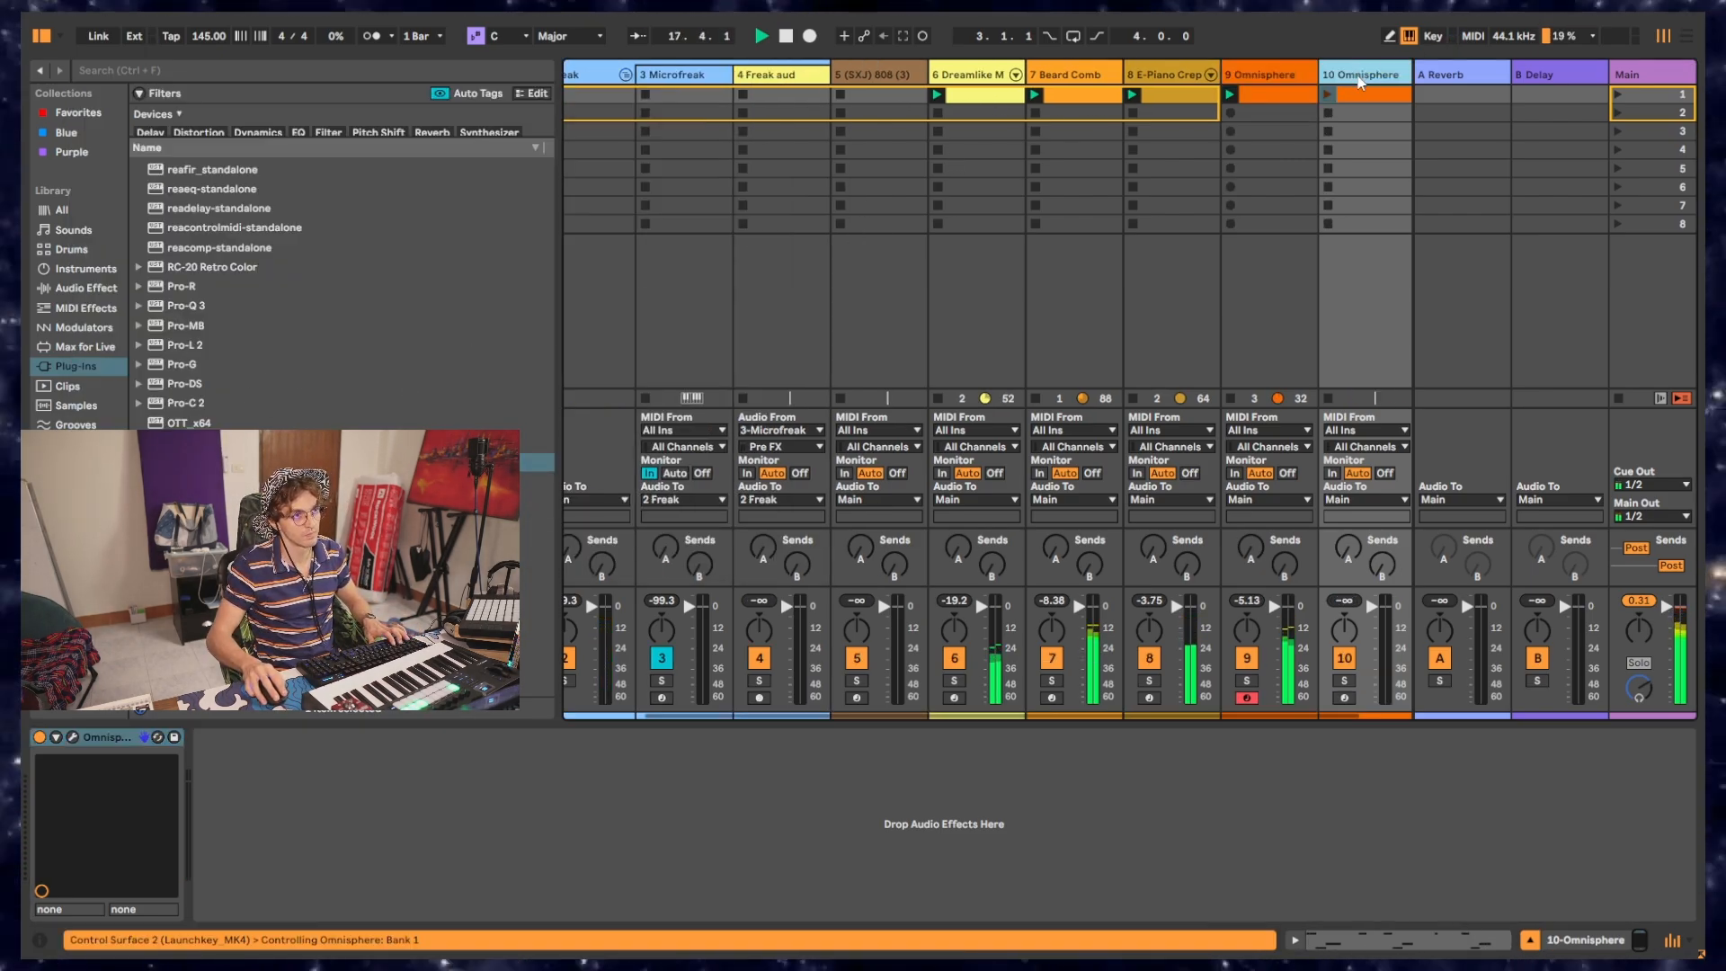
{"action": "right_click", "coordinate": [1361, 83]}
{"action": "left_click", "coordinate": [1456, 345]}
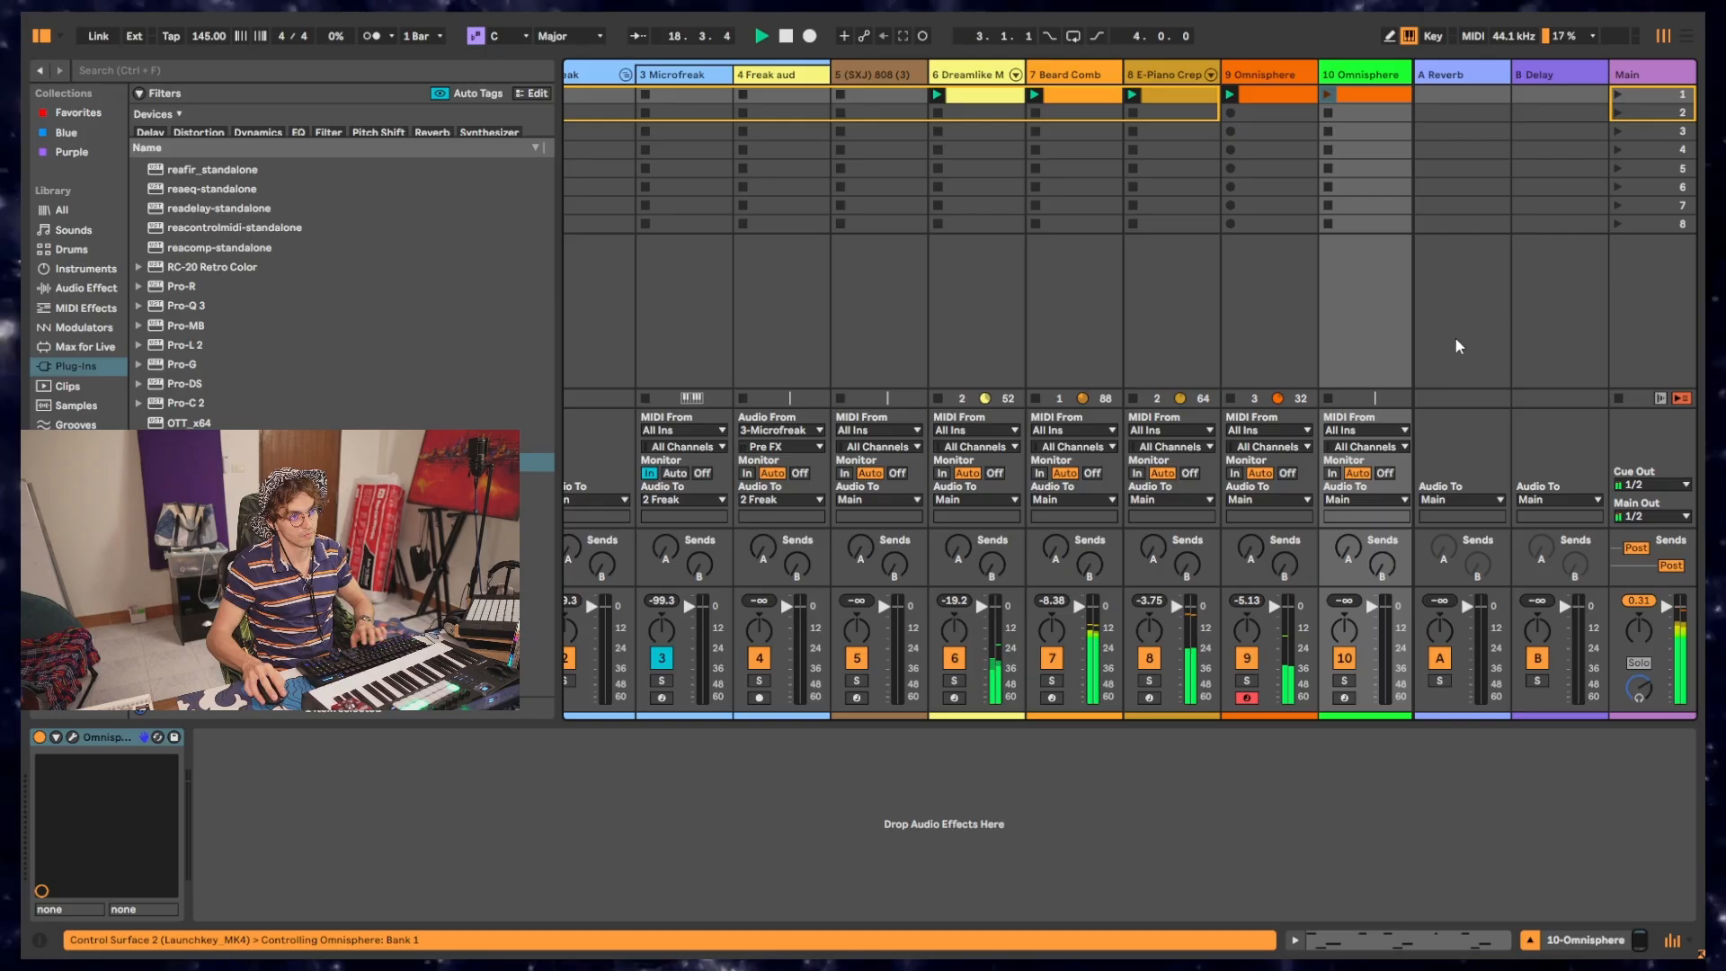
Step: Delete the copied clip from the green Omnisphere track and arm that track for recording
{"action": "left_click", "coordinate": [1381, 94]}
{"action": "key", "text": "Delete"}
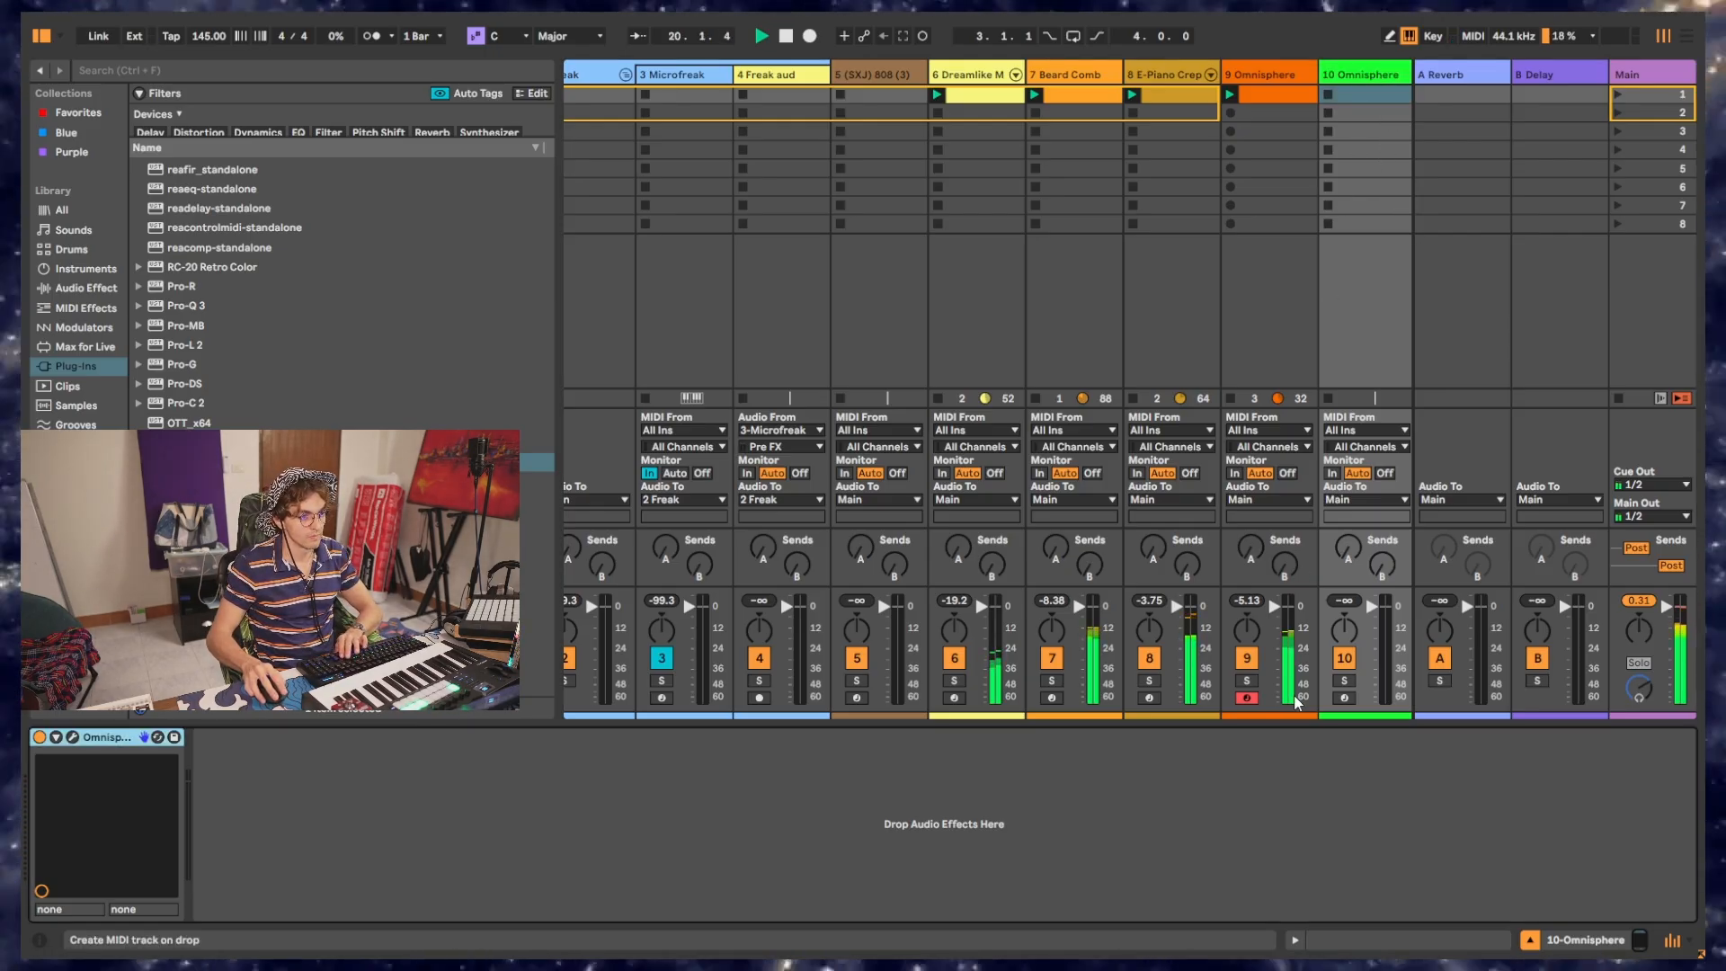
{"action": "left_click", "coordinate": [1345, 697]}
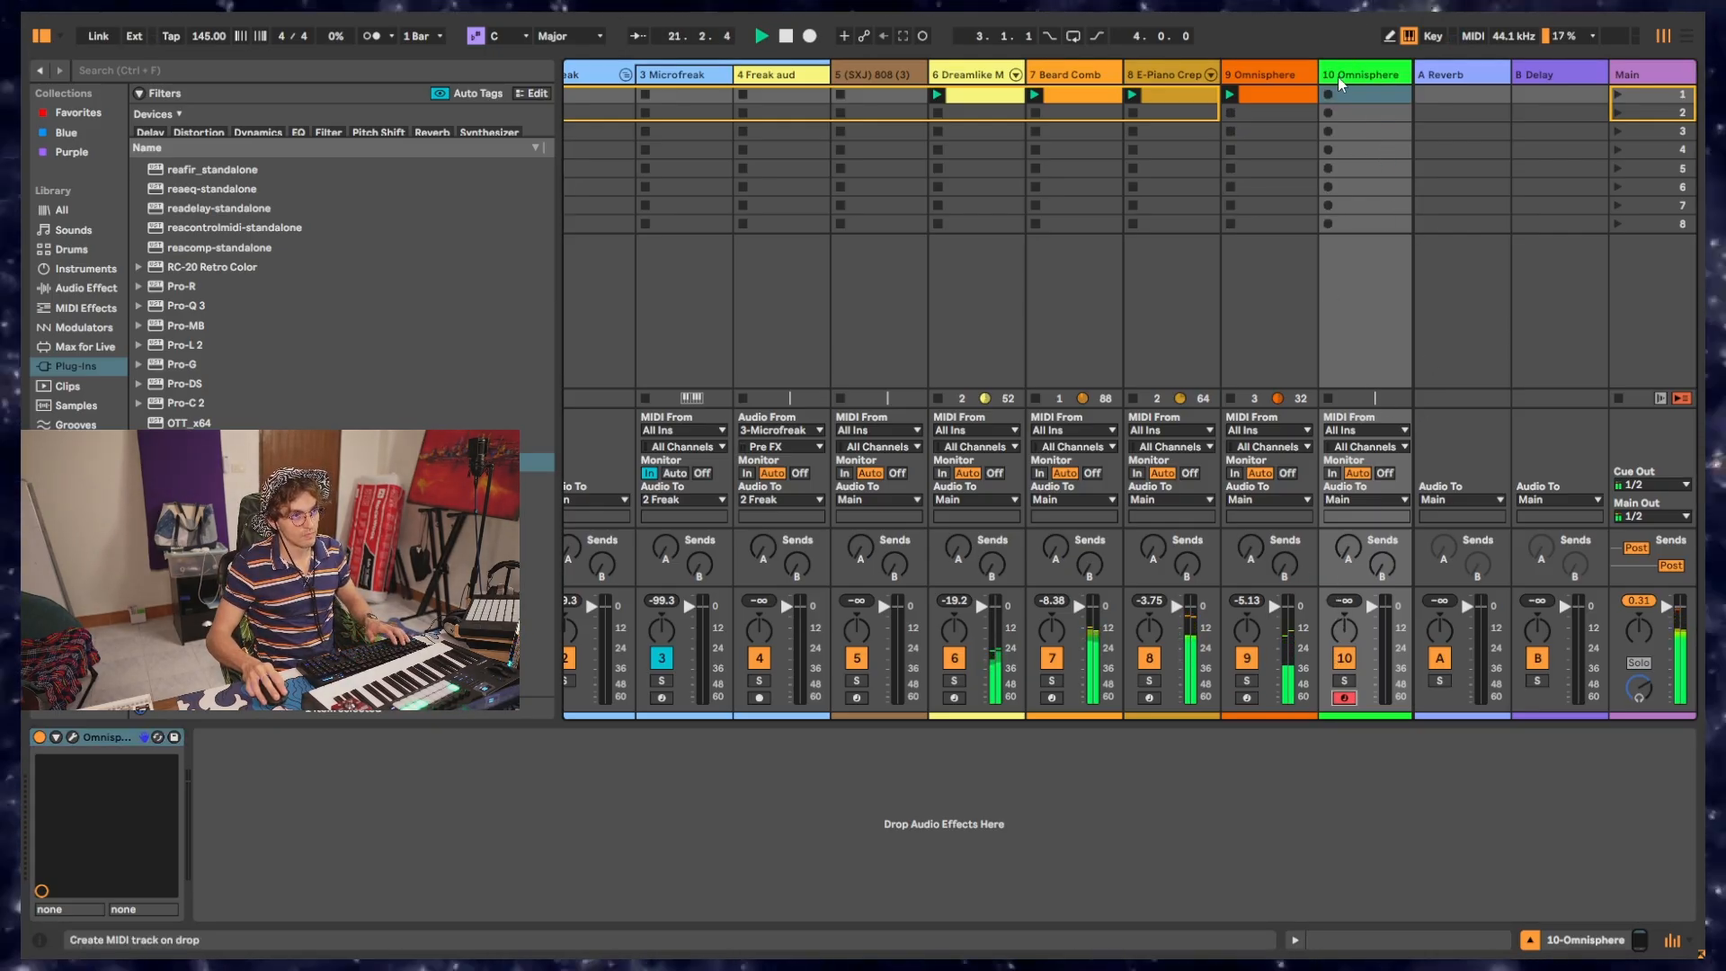
Step: Open Omnisphere on the green track and audition successive patches from Bronze Breezes to Bubbling Vinyl Choir Pad
{"action": "left_click", "coordinate": [72, 738]}
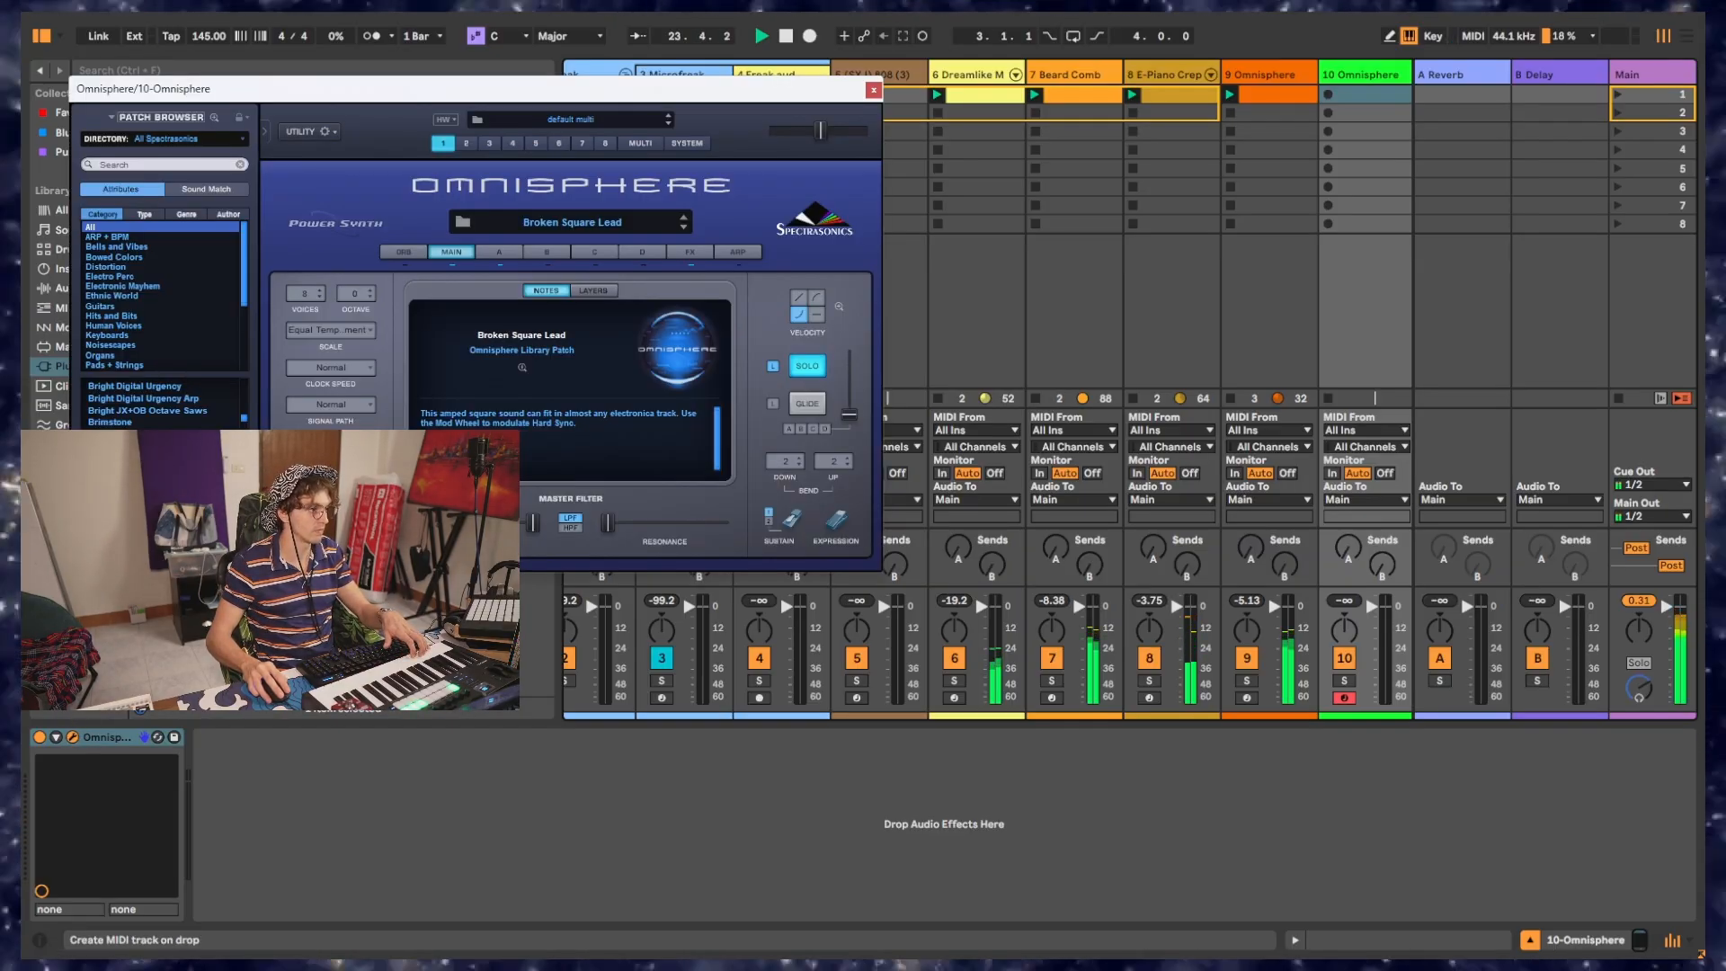
{"action": "key", "text": "Down"}
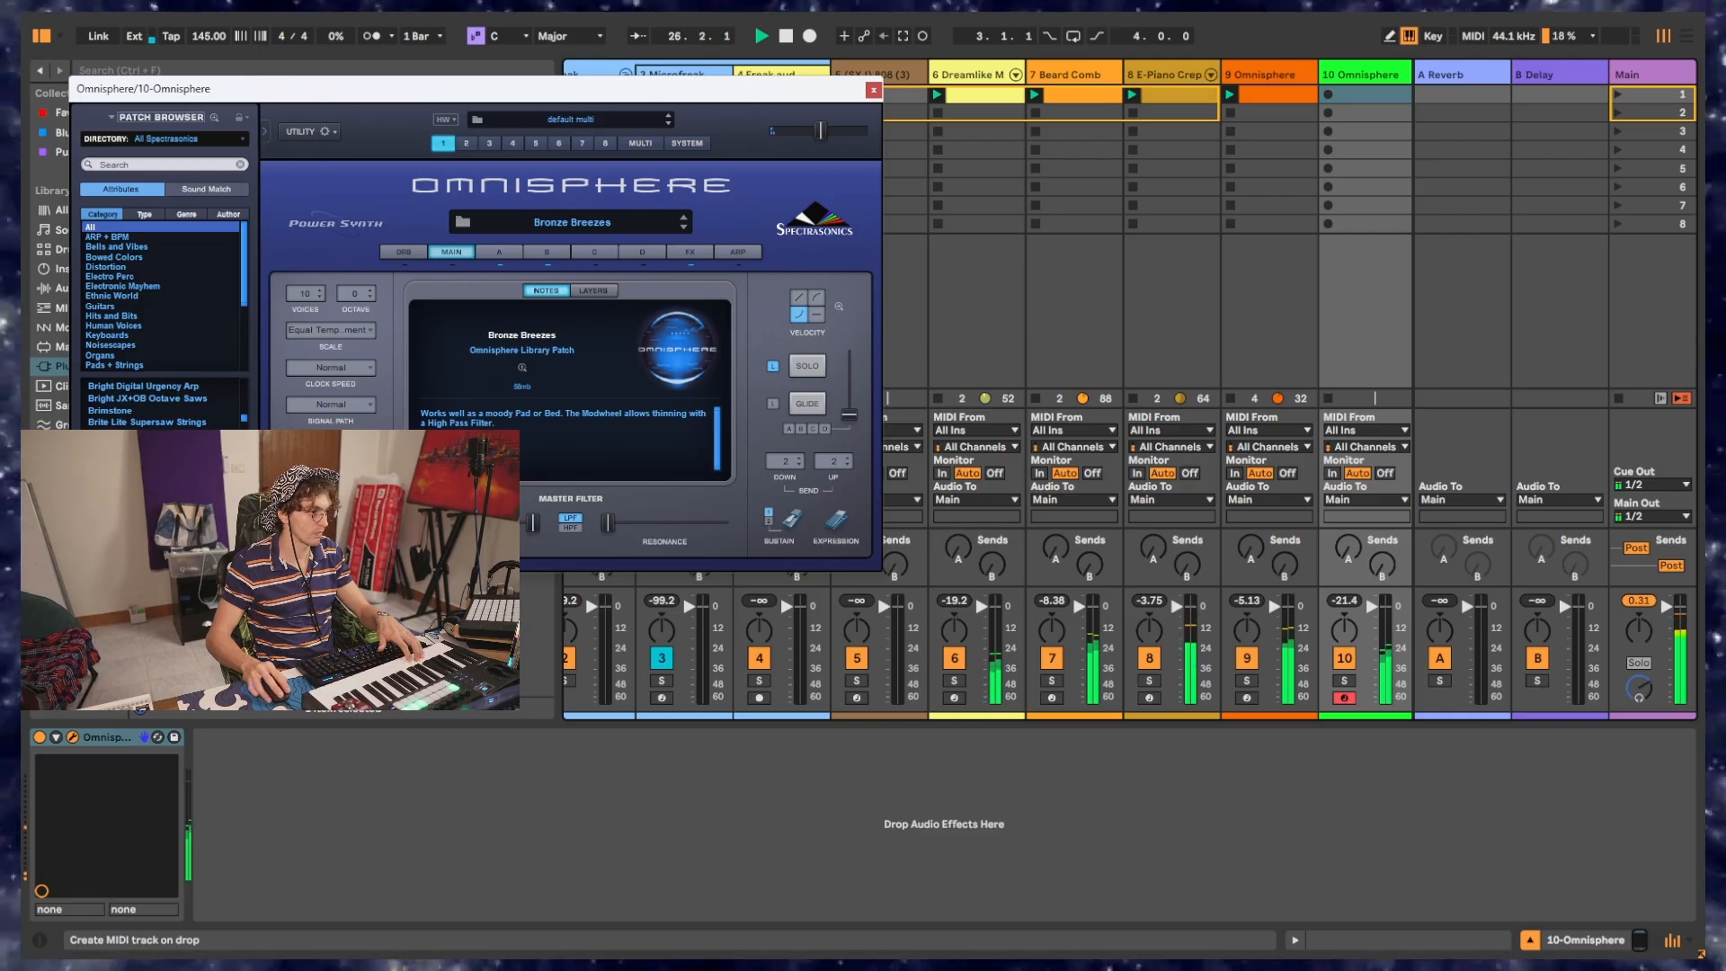
{"action": "key", "text": "Down"}
{"action": "key", "text": "Down"}
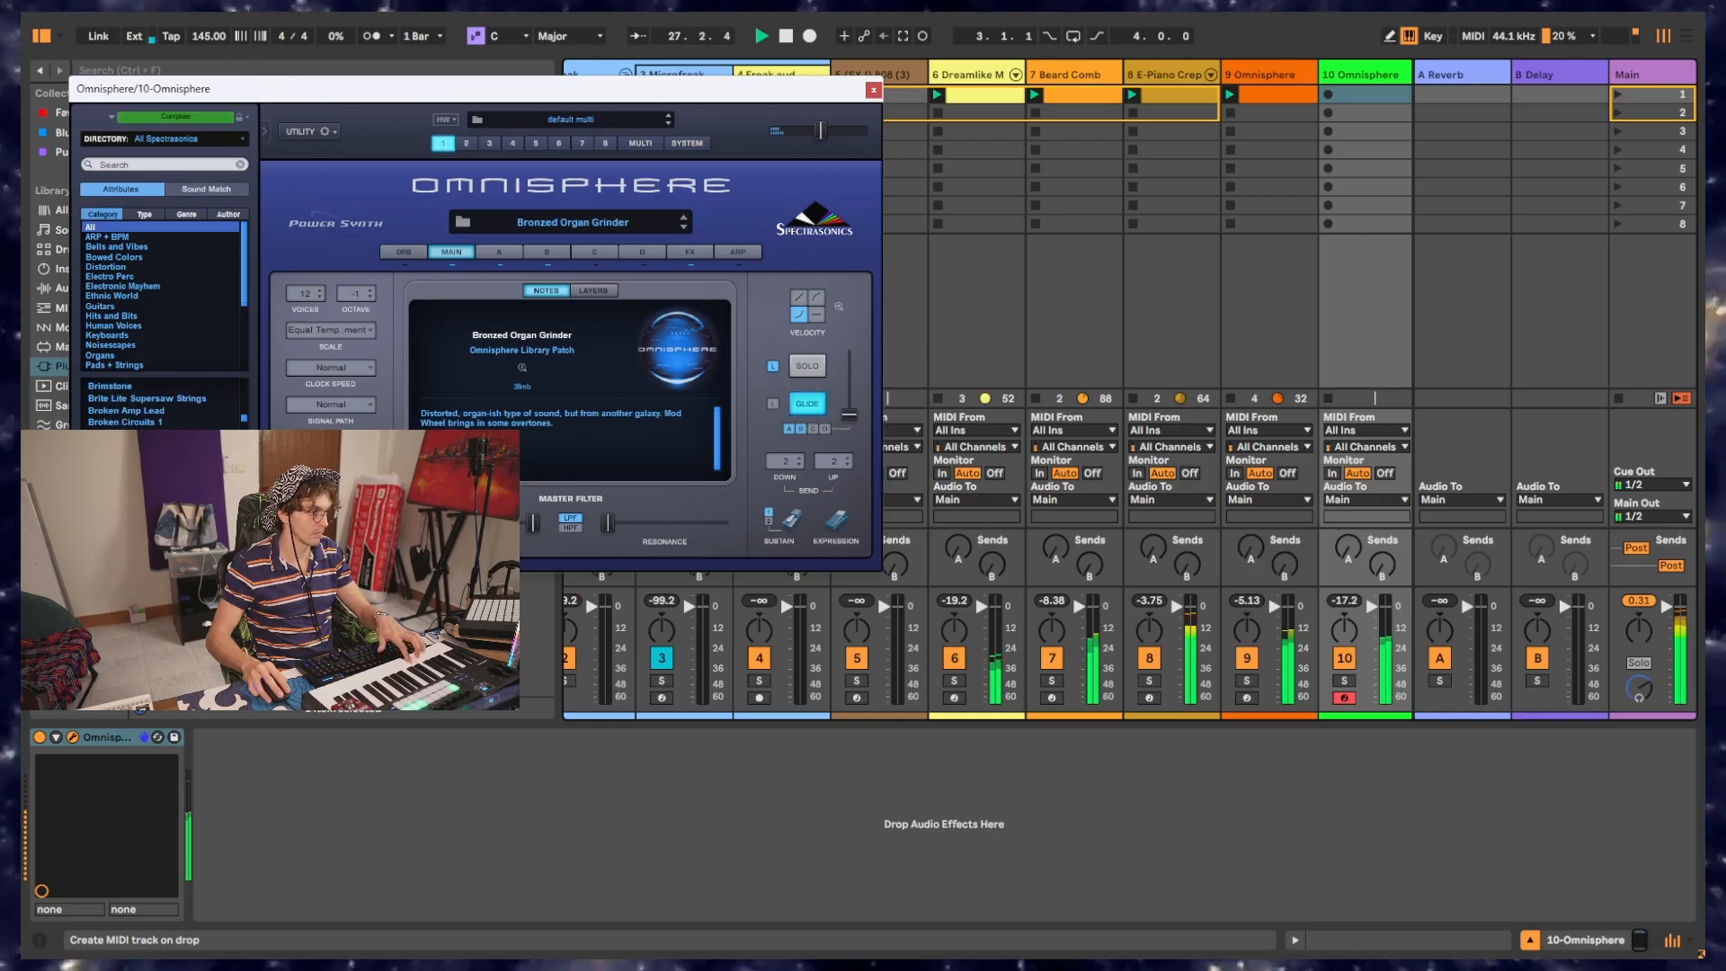
{"action": "key", "text": "Down"}
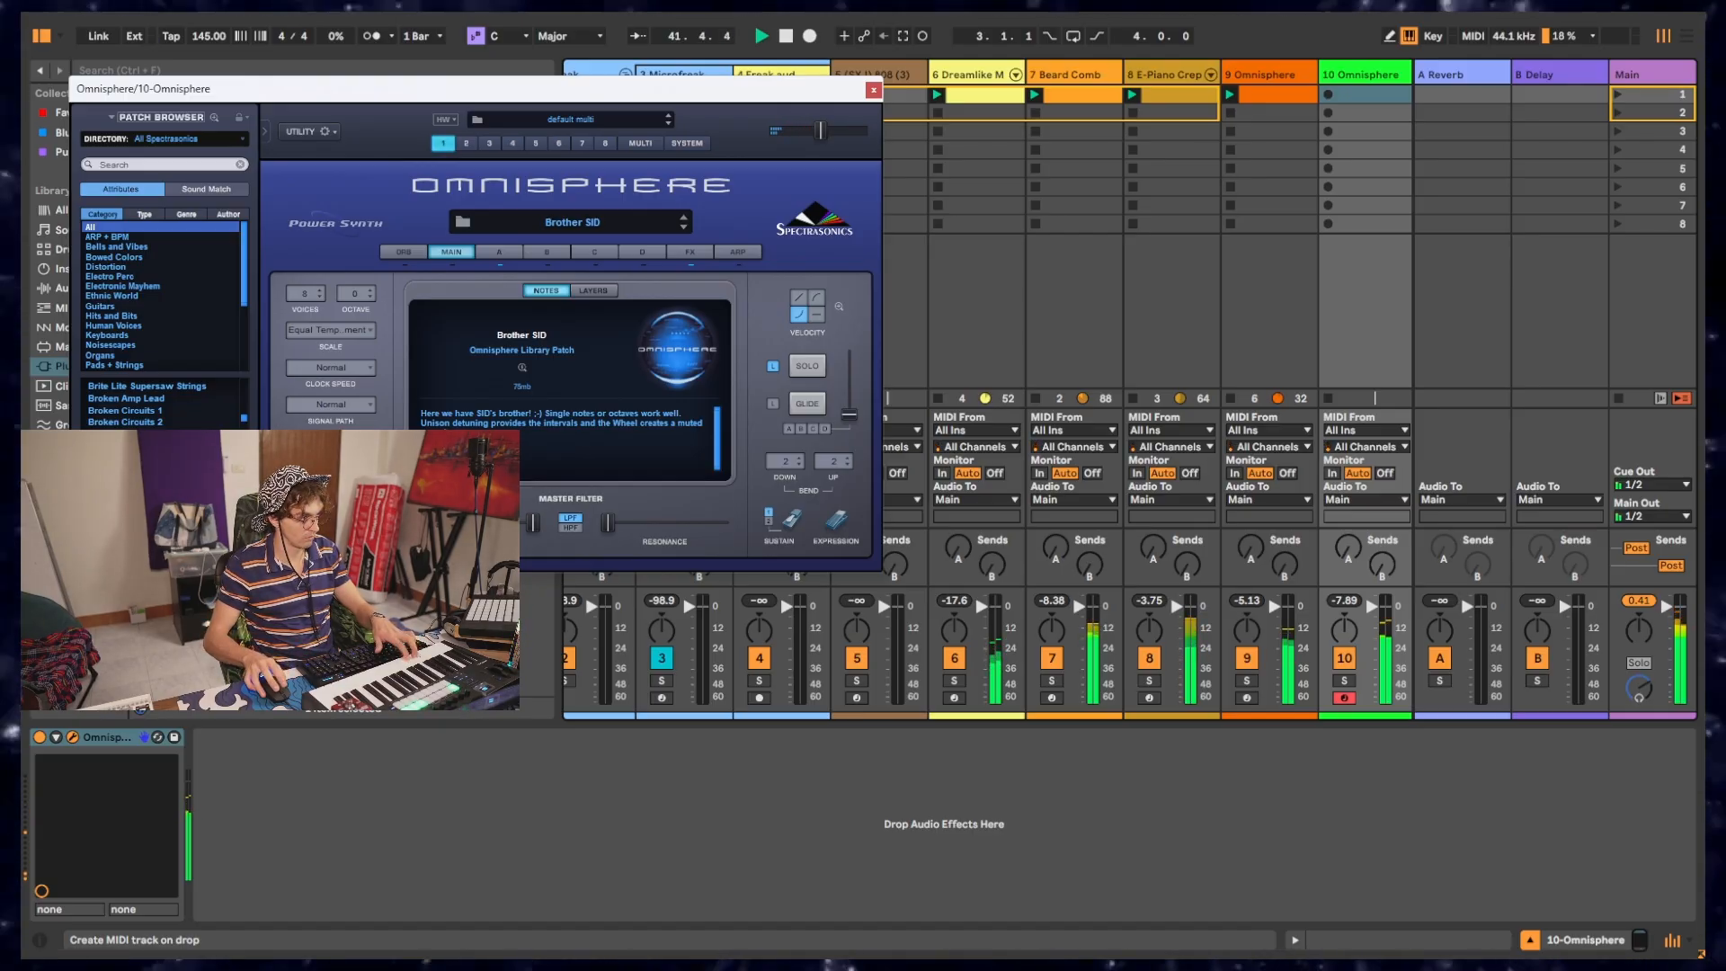
{"action": "key", "text": "Down"}
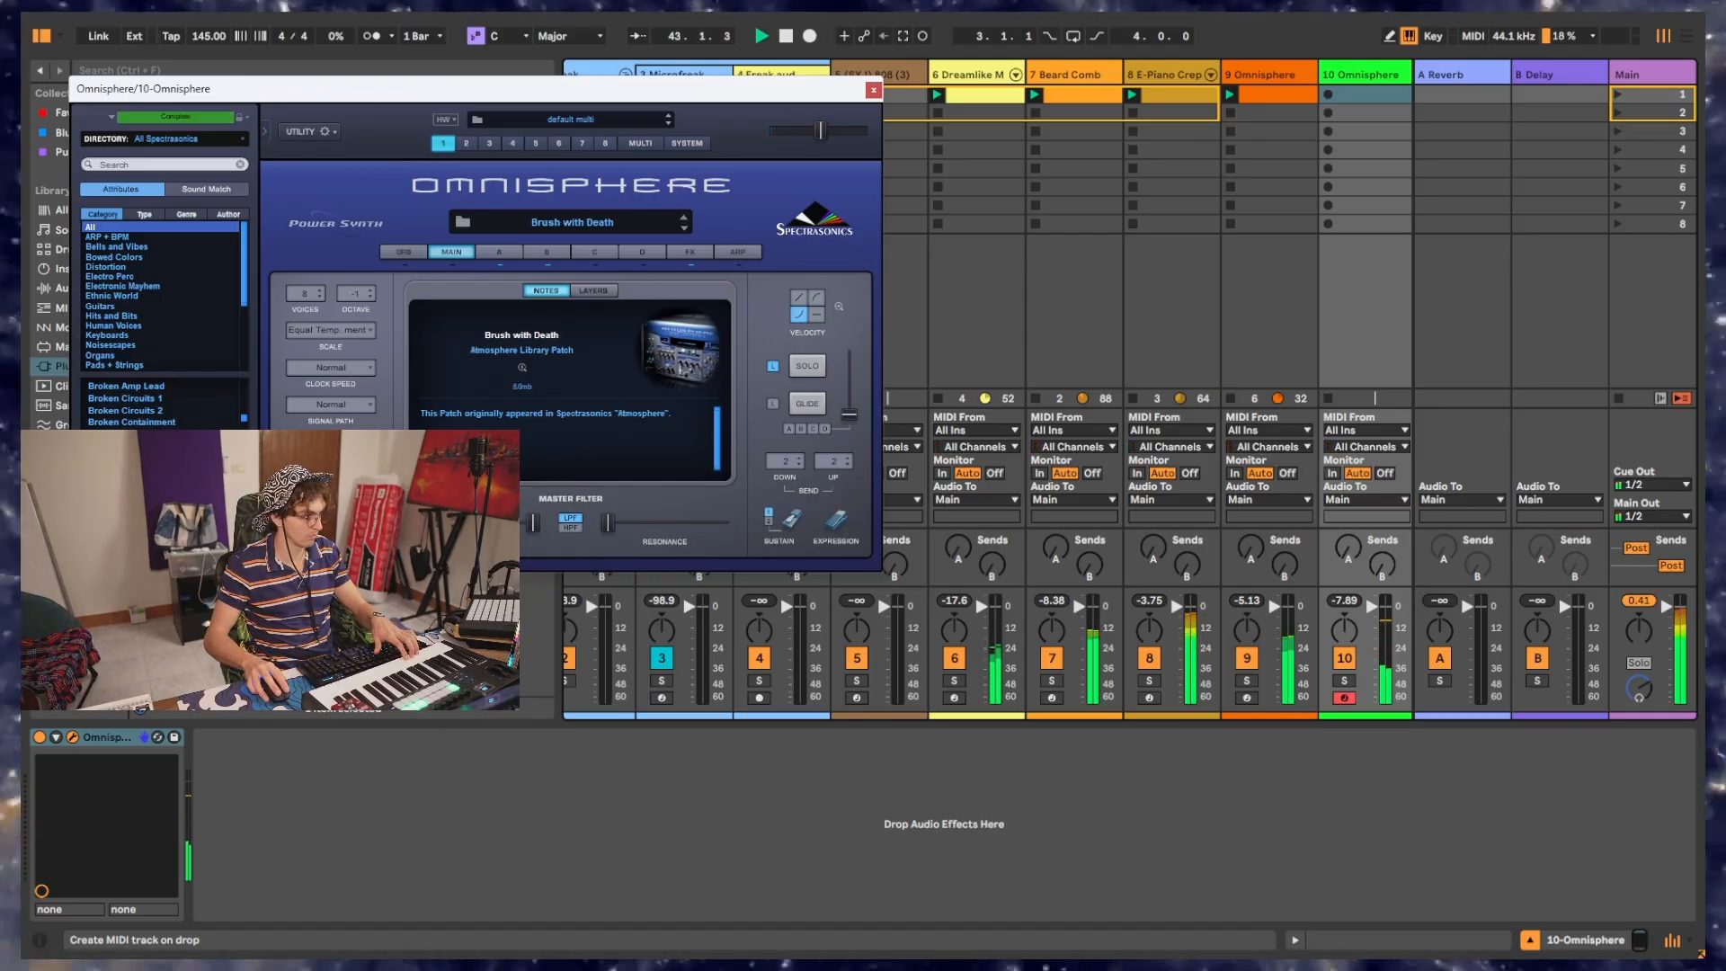
{"action": "key", "text": "Down"}
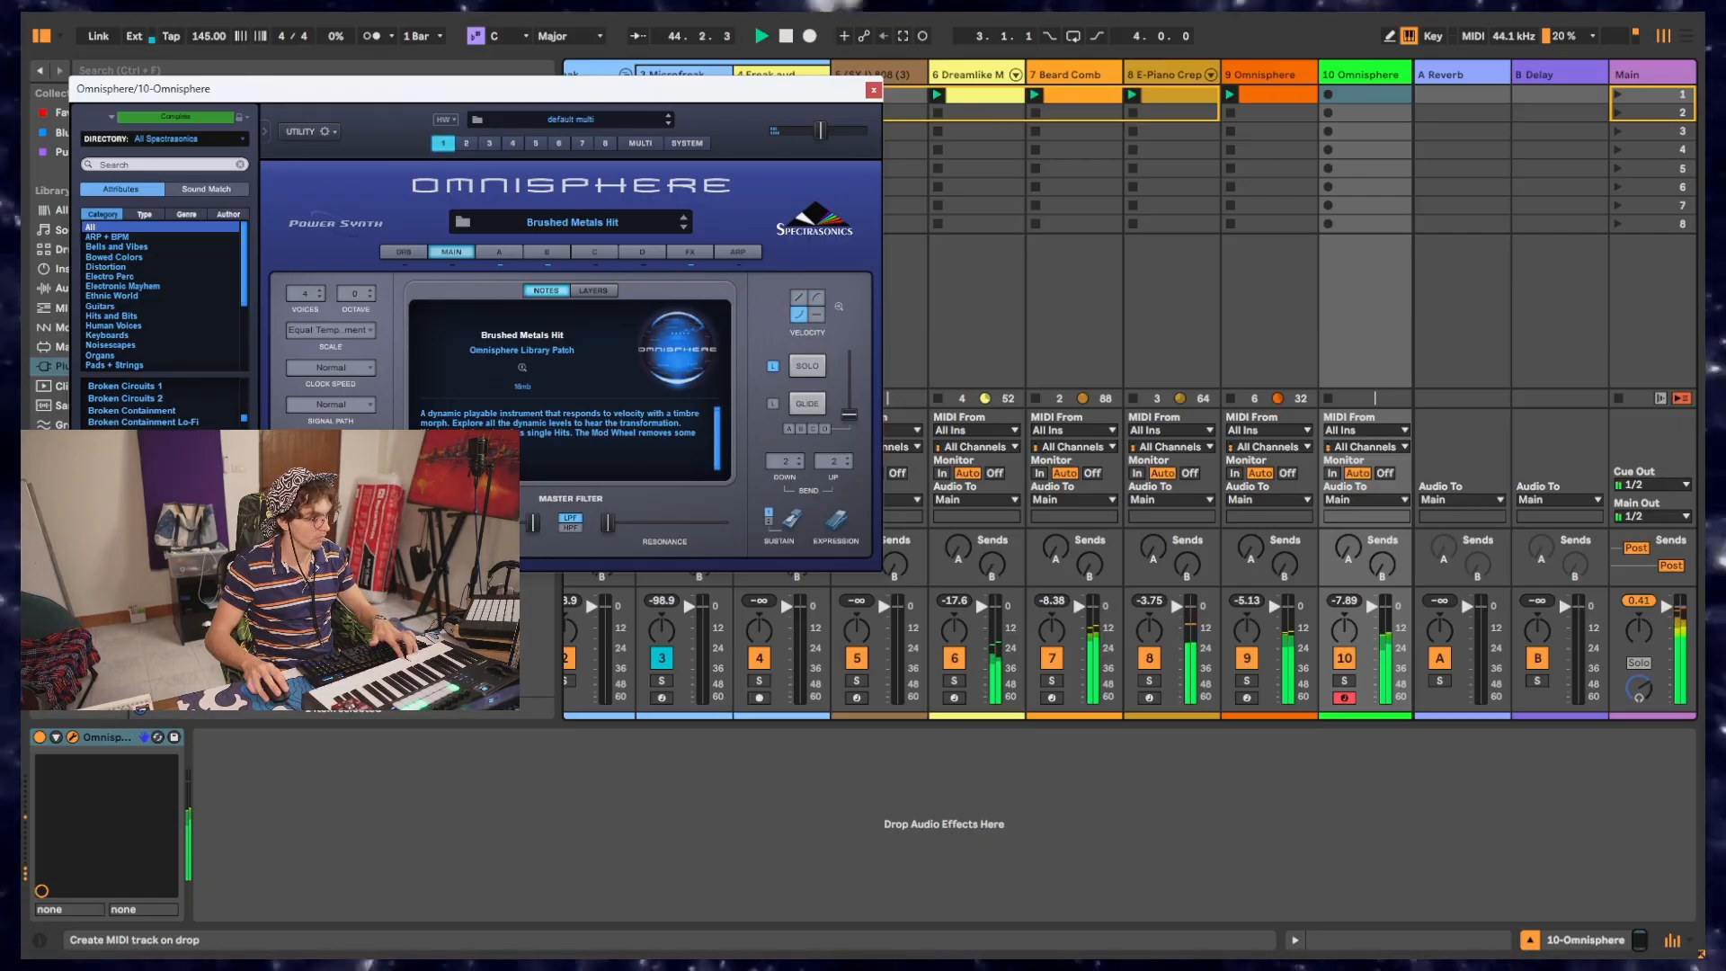
{"action": "key", "text": "Down"}
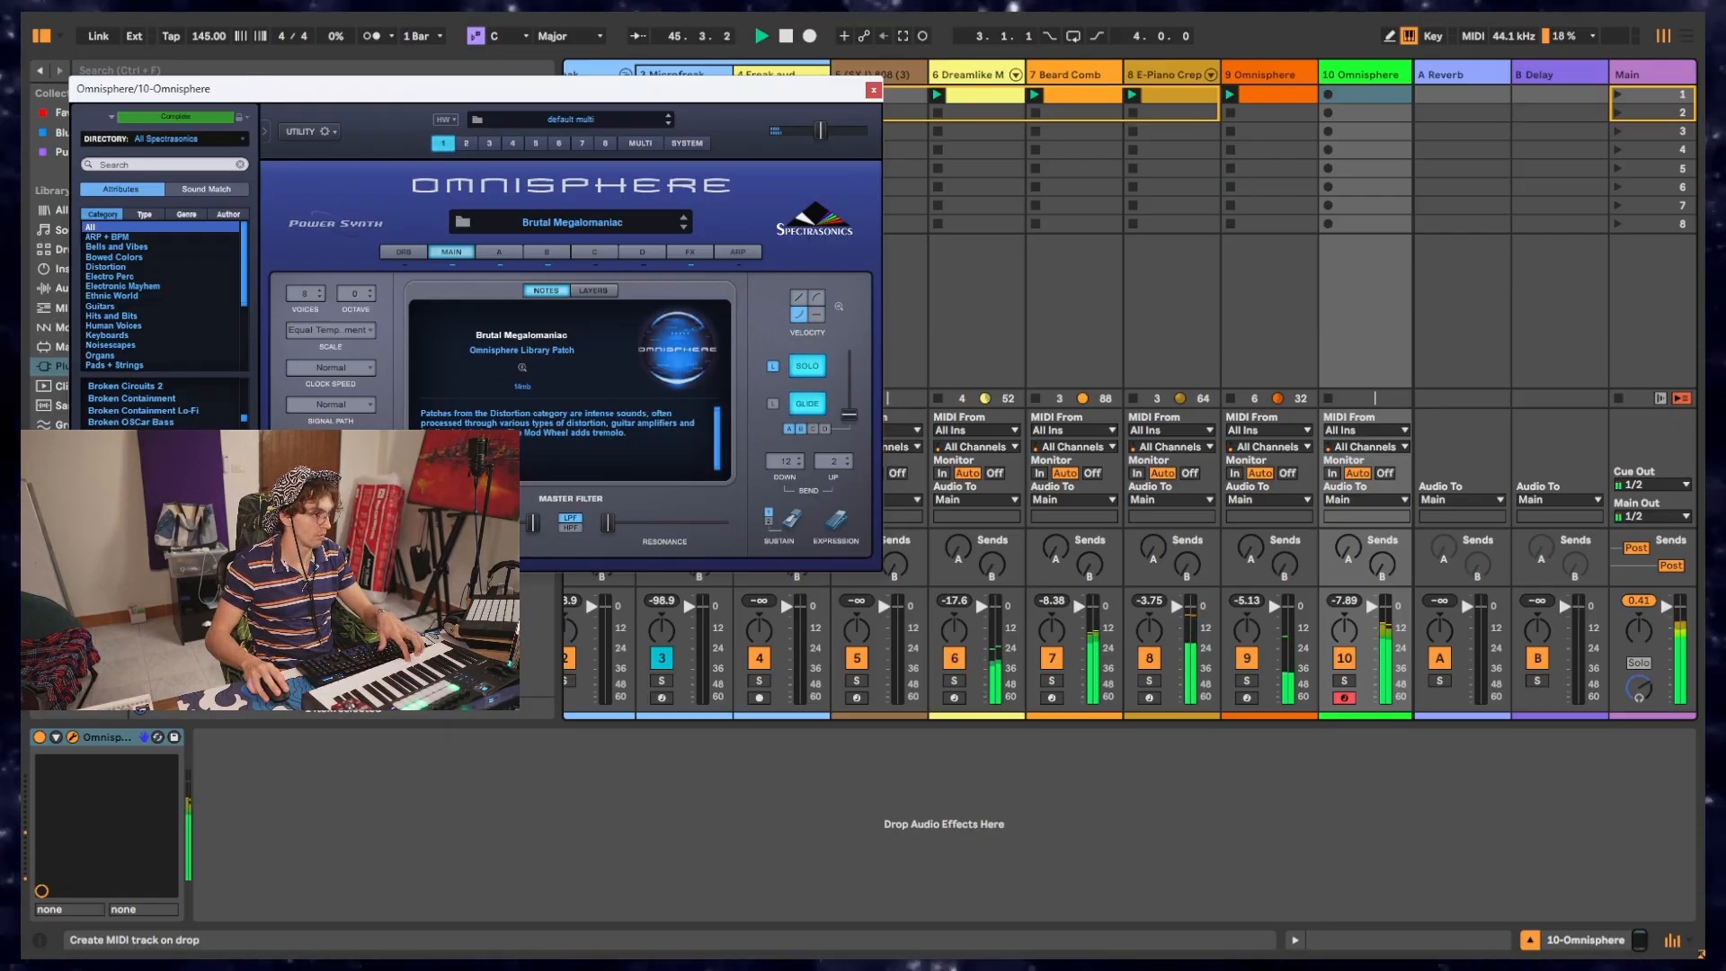
{"action": "key", "text": "Down"}
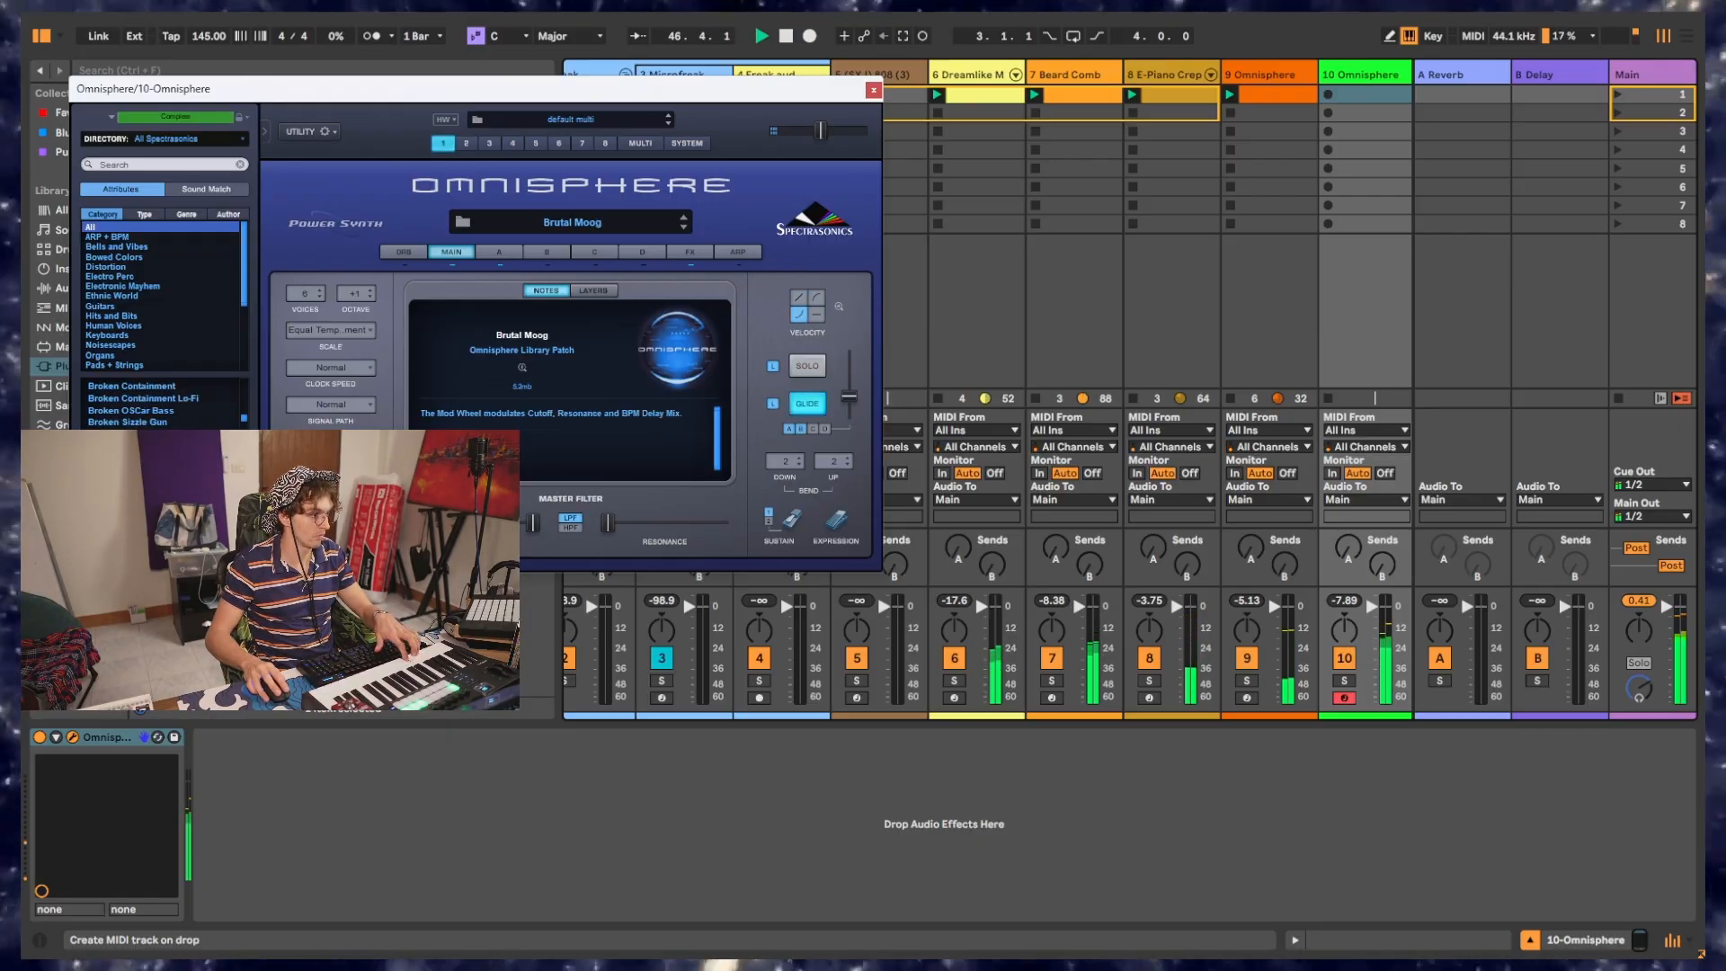
{"action": "key", "text": "Down"}
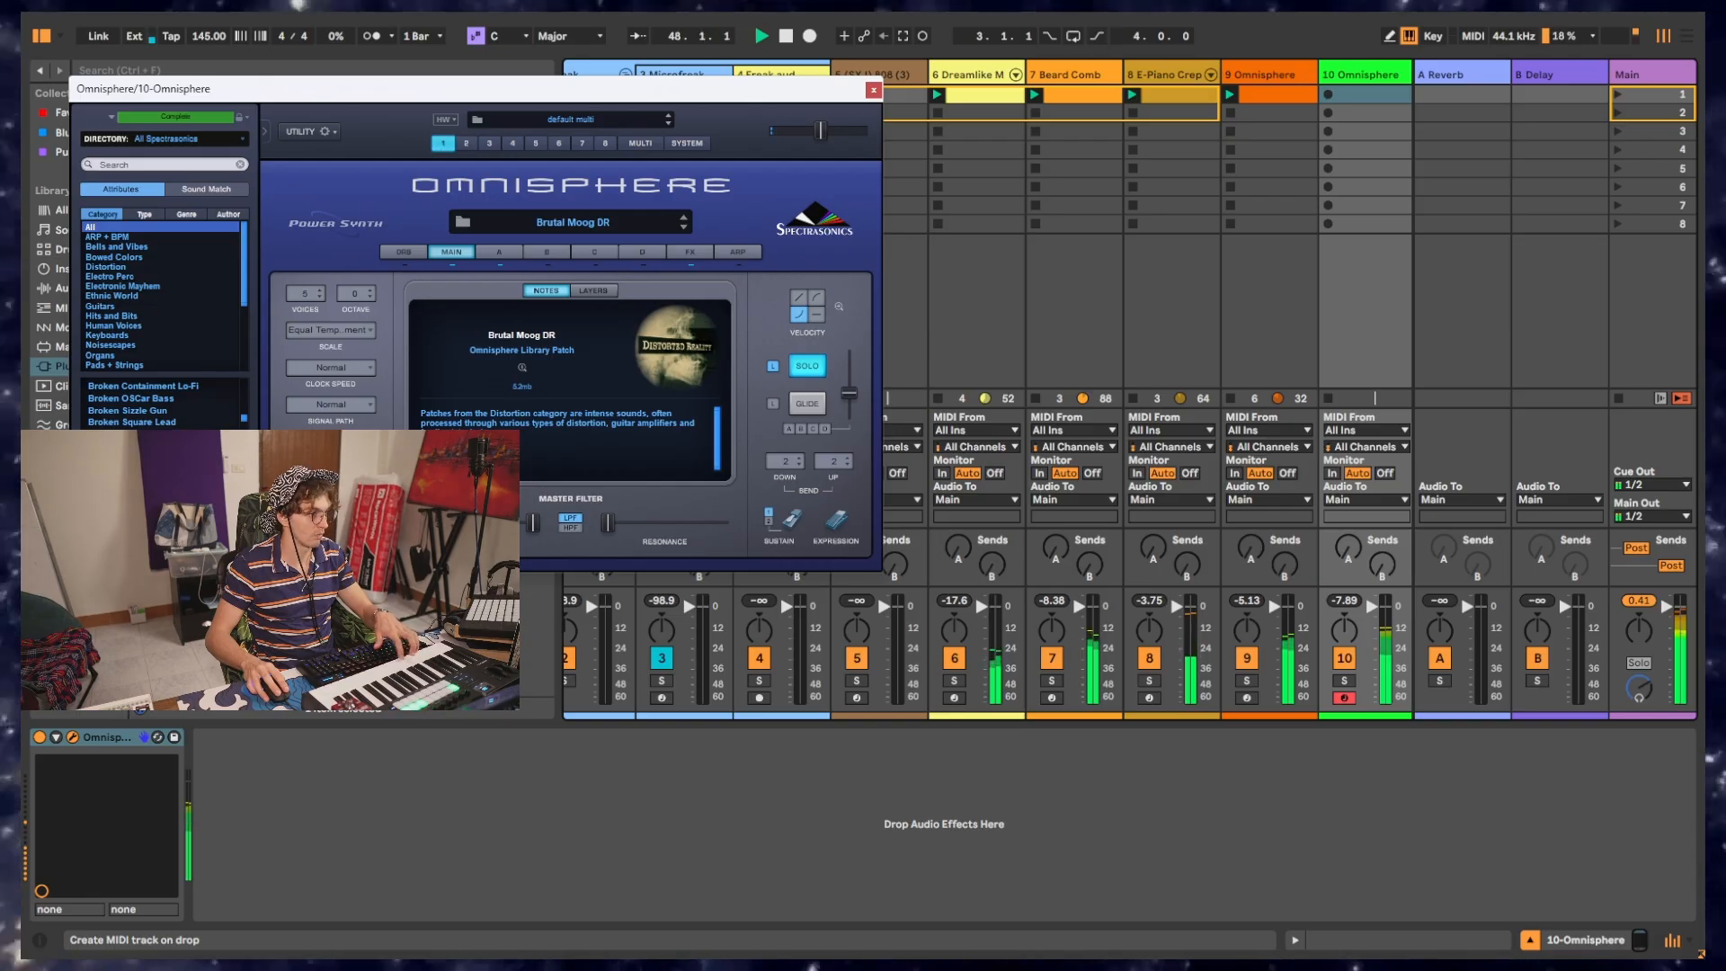
{"action": "key", "text": "Down"}
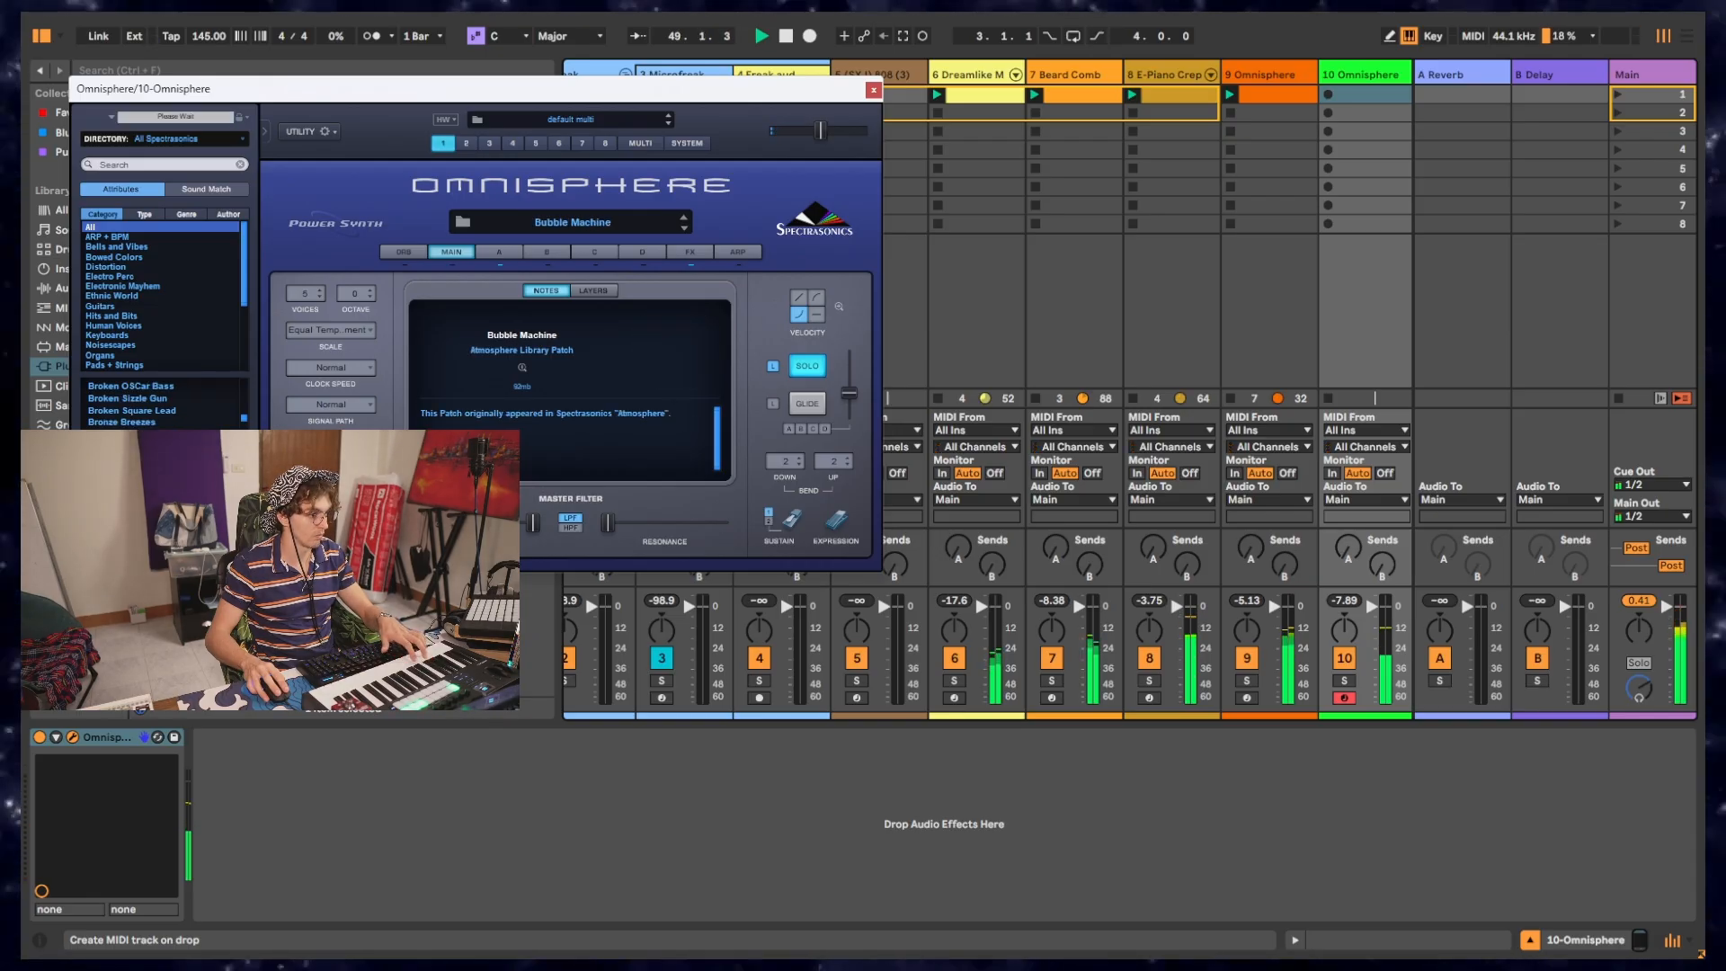
{"action": "key", "text": "Down"}
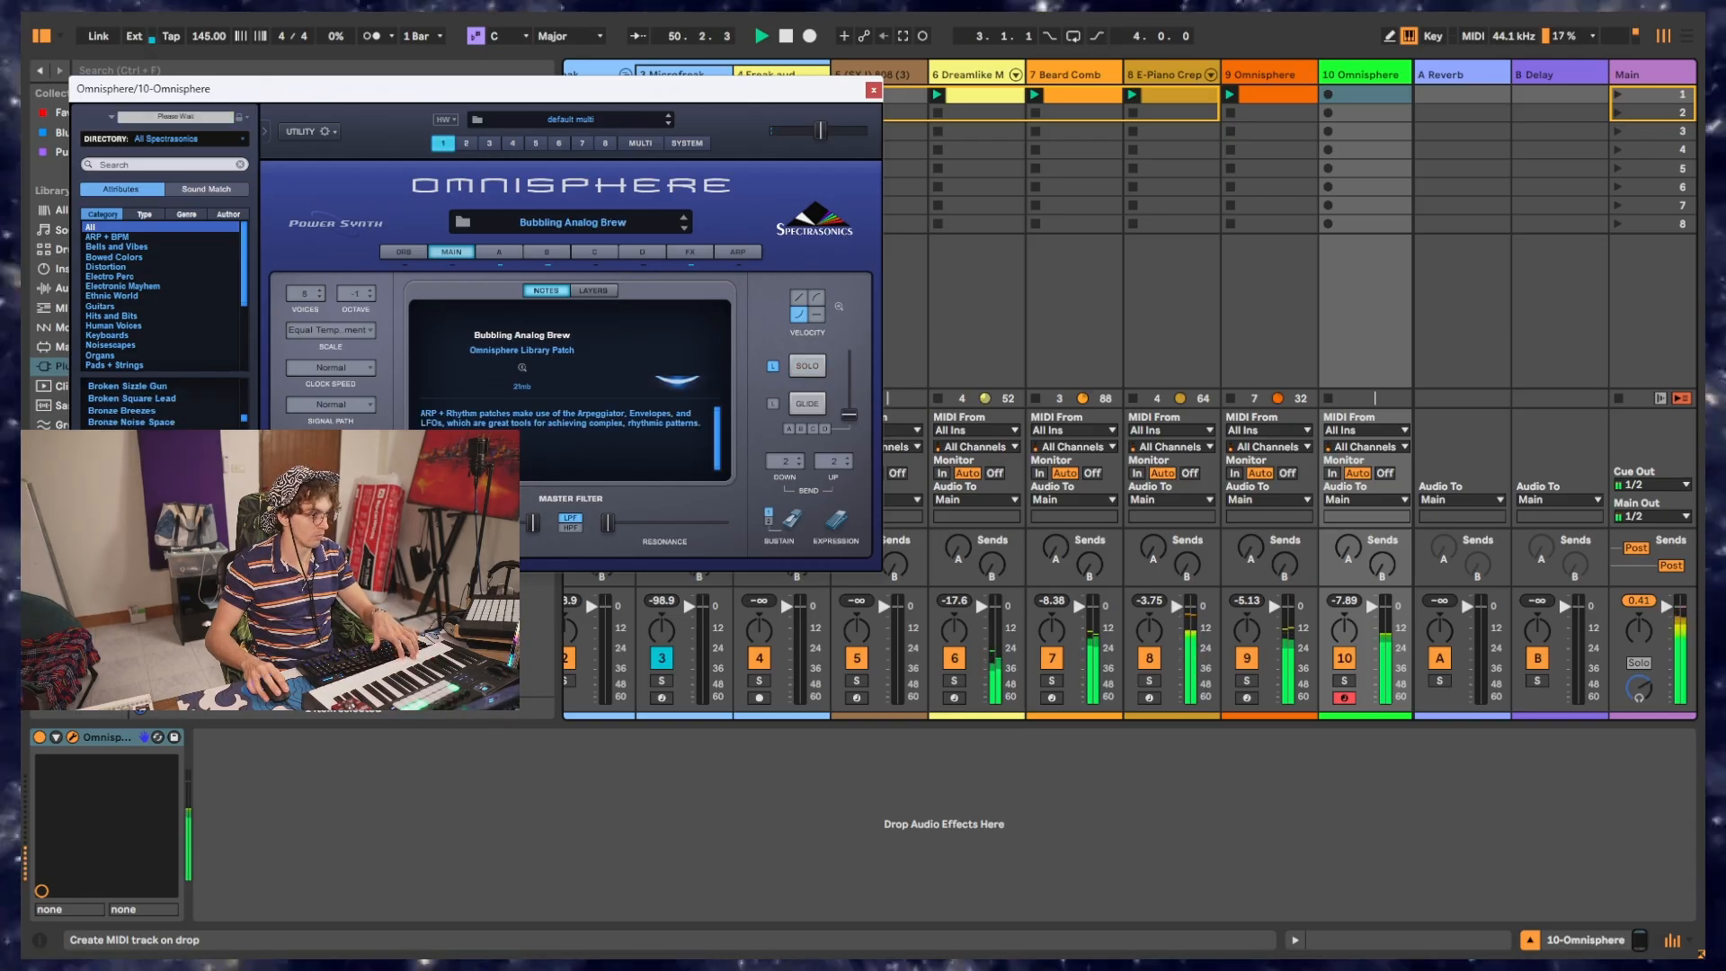
{"action": "key", "text": "Down"}
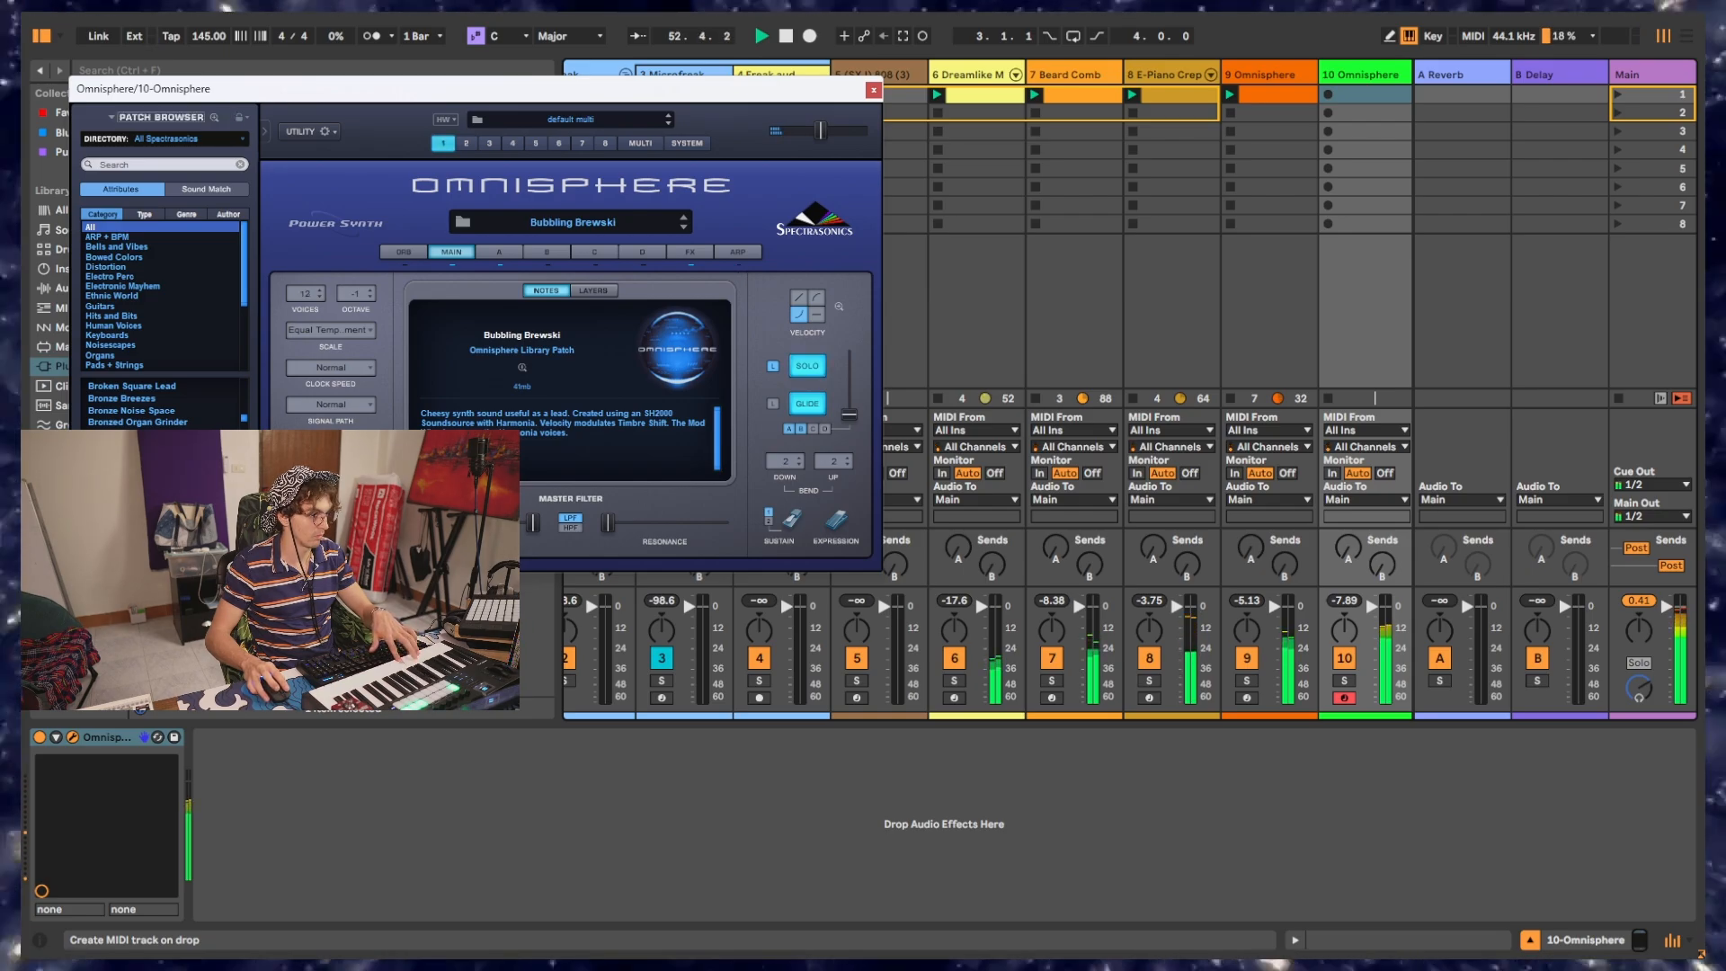
{"action": "key", "text": "Down"}
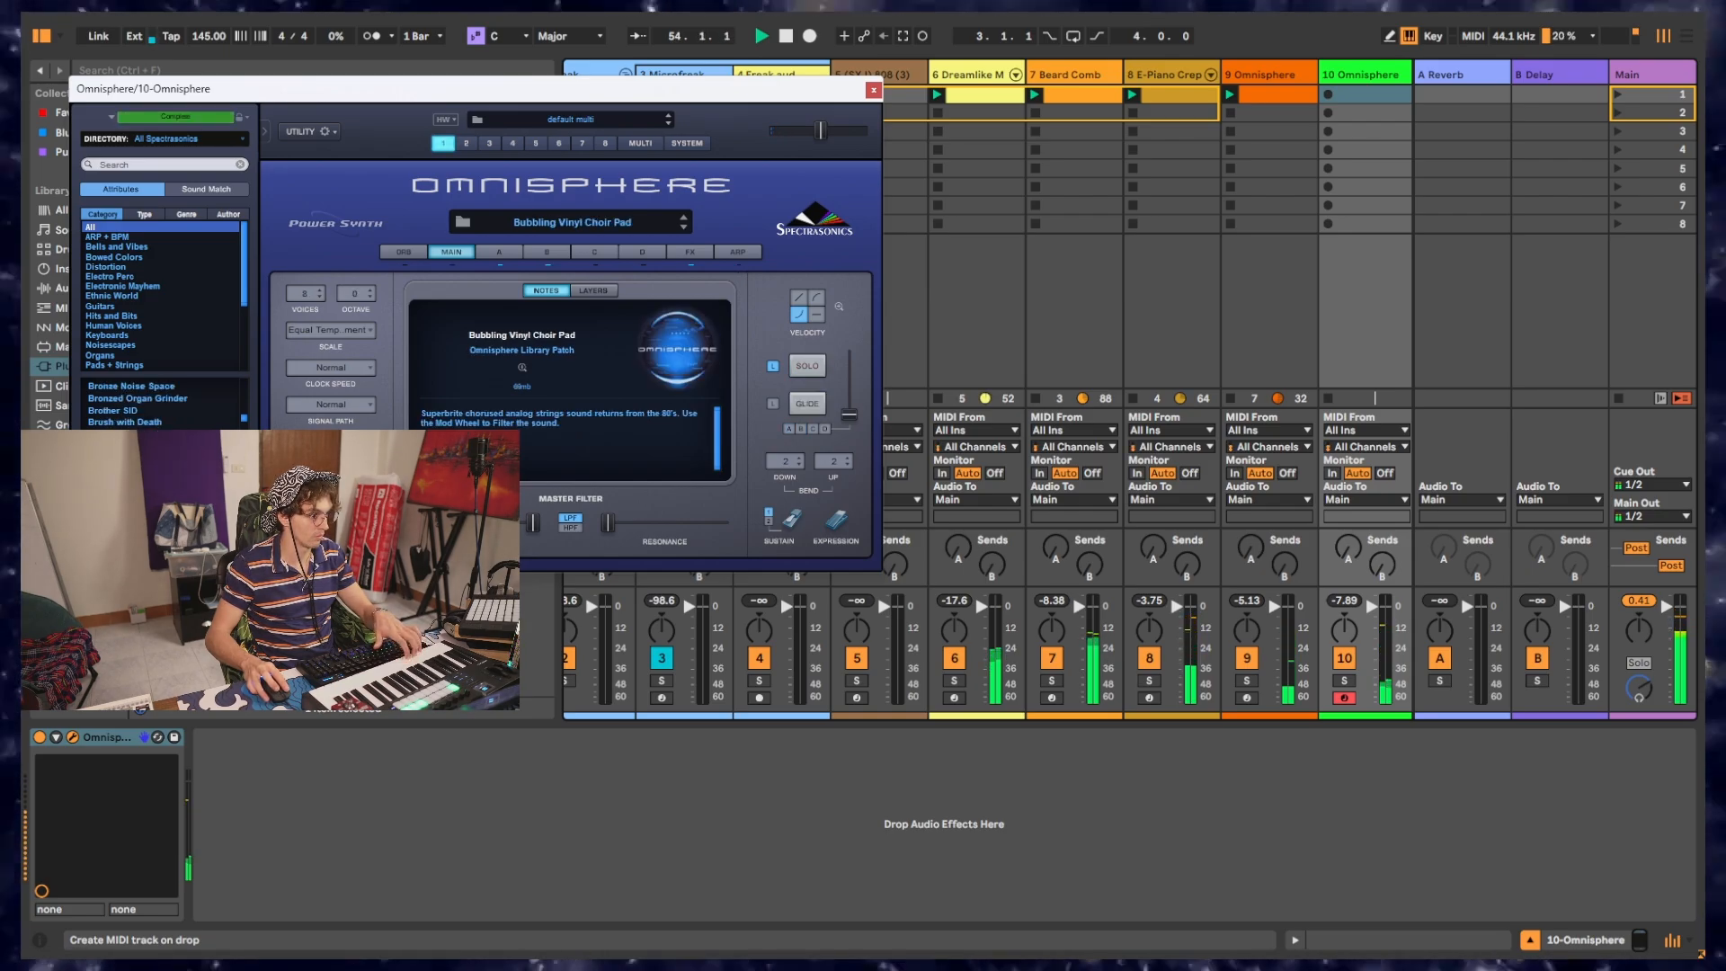
Step: Audition the patches from Buchla Hangover onward and compare Buenos Aires Arp with Buenos Aires in Reverse 1
{"action": "key", "text": "Down"}
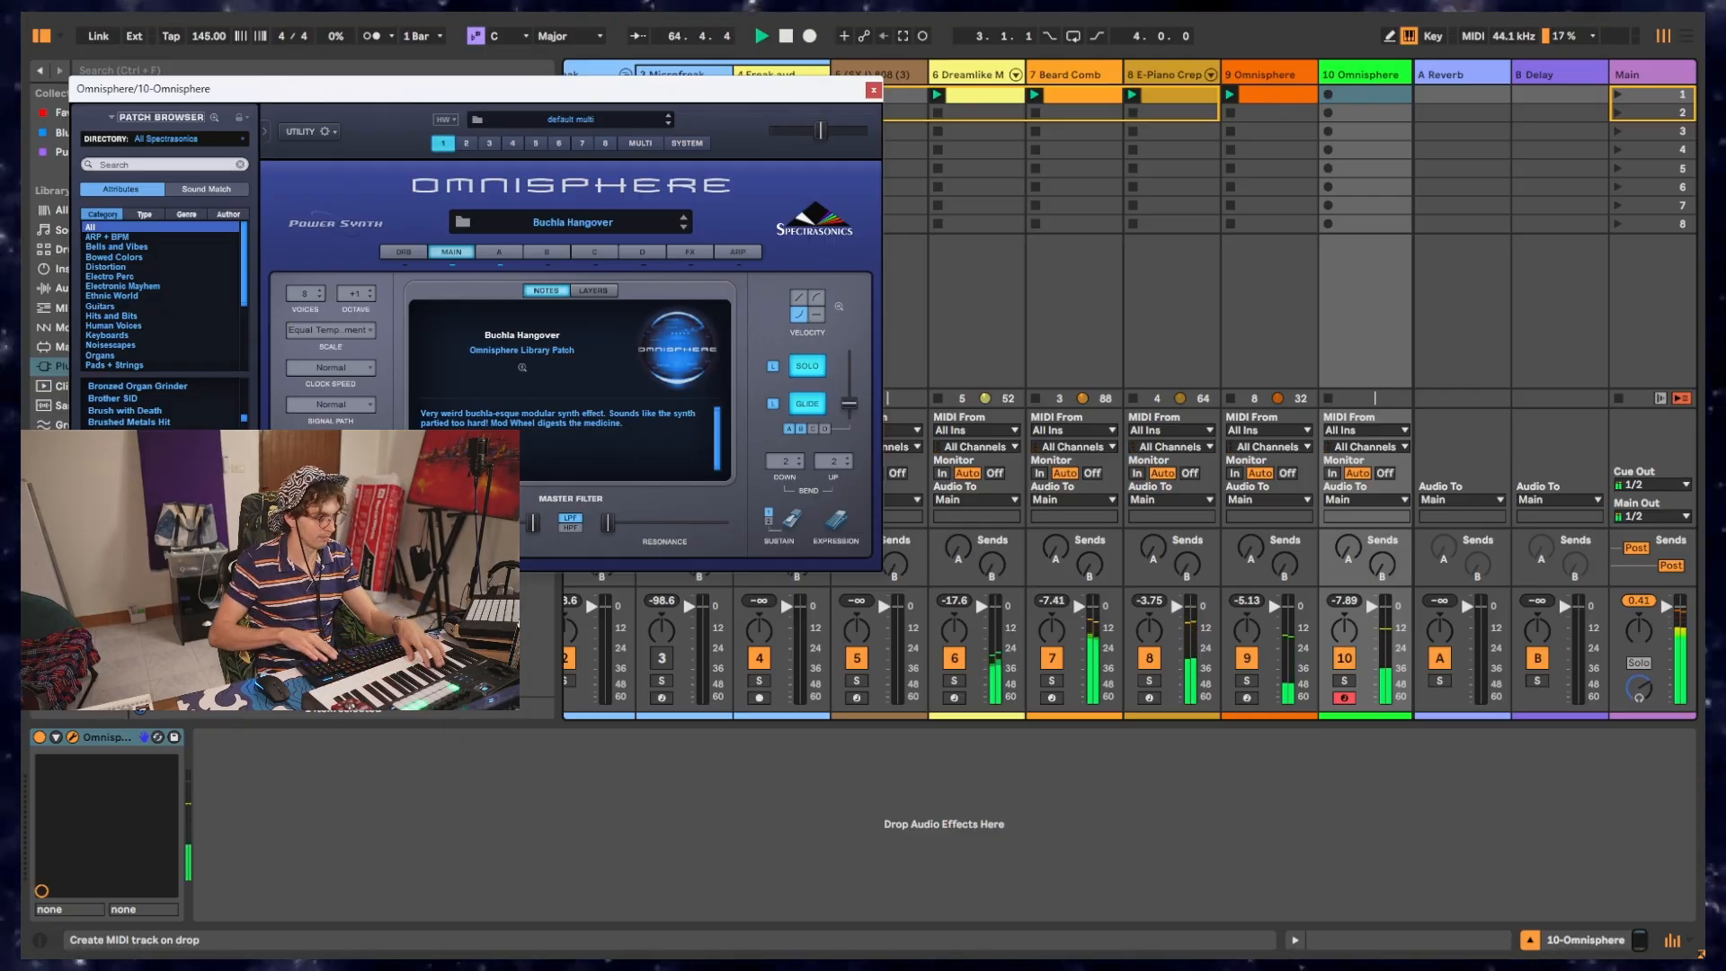
{"action": "key", "text": "Down"}
{"action": "key", "text": "Down"}
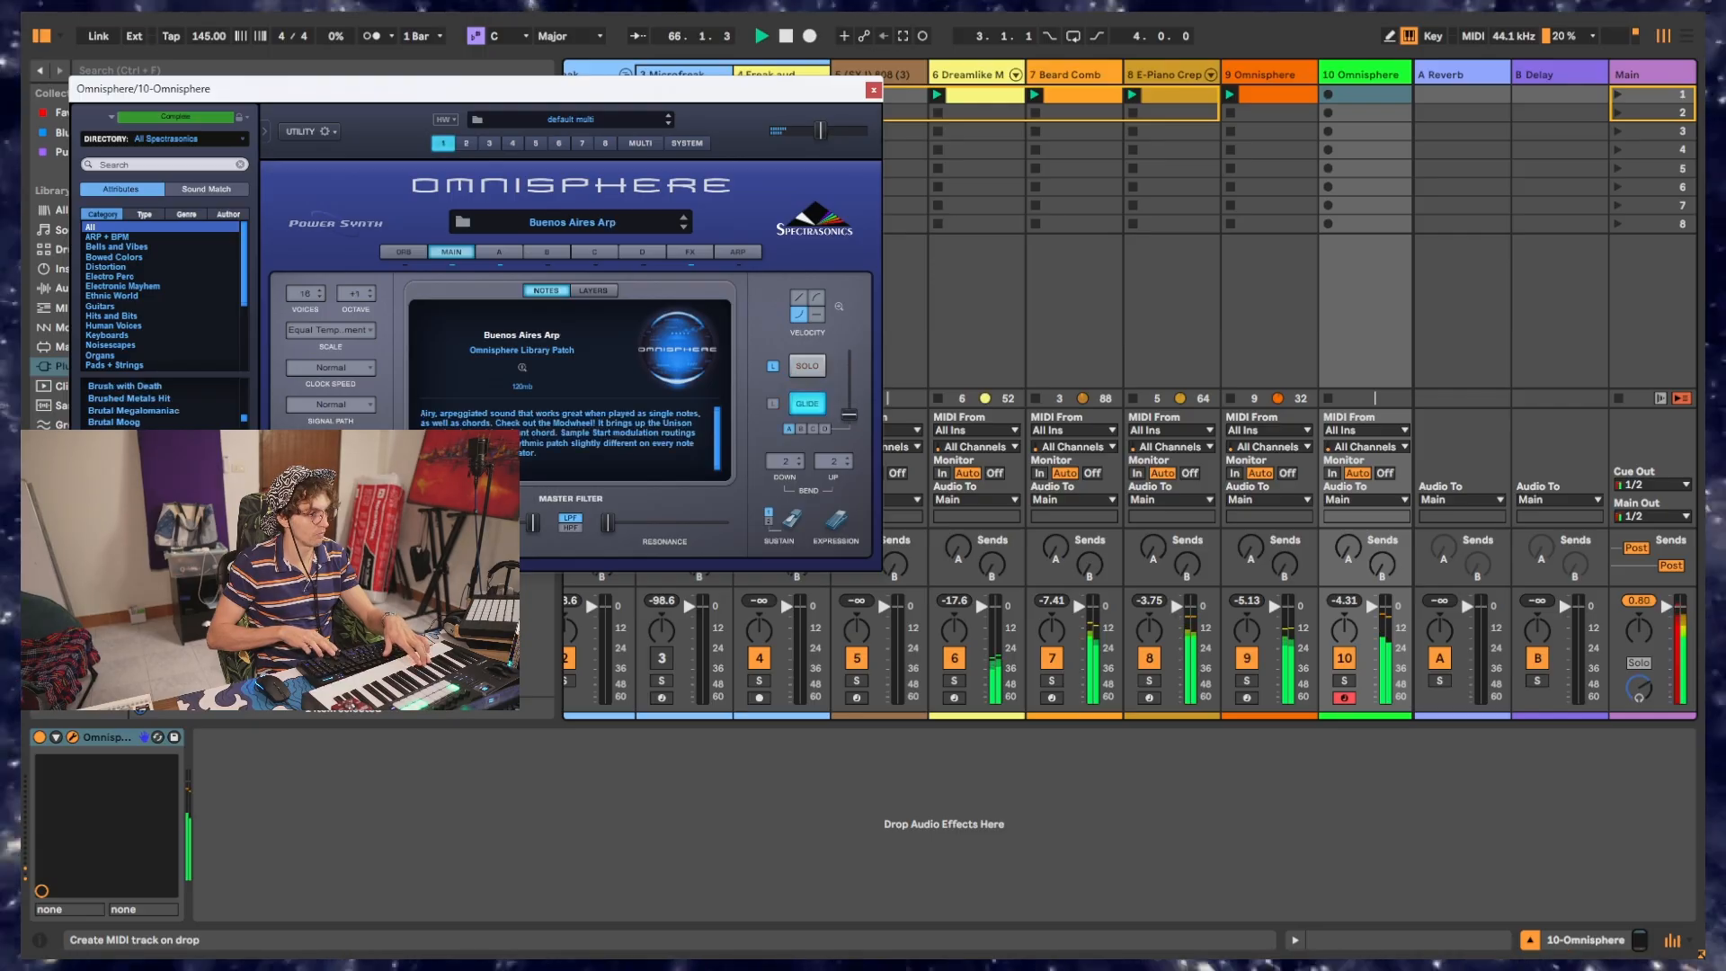
{"action": "key", "text": "Down"}
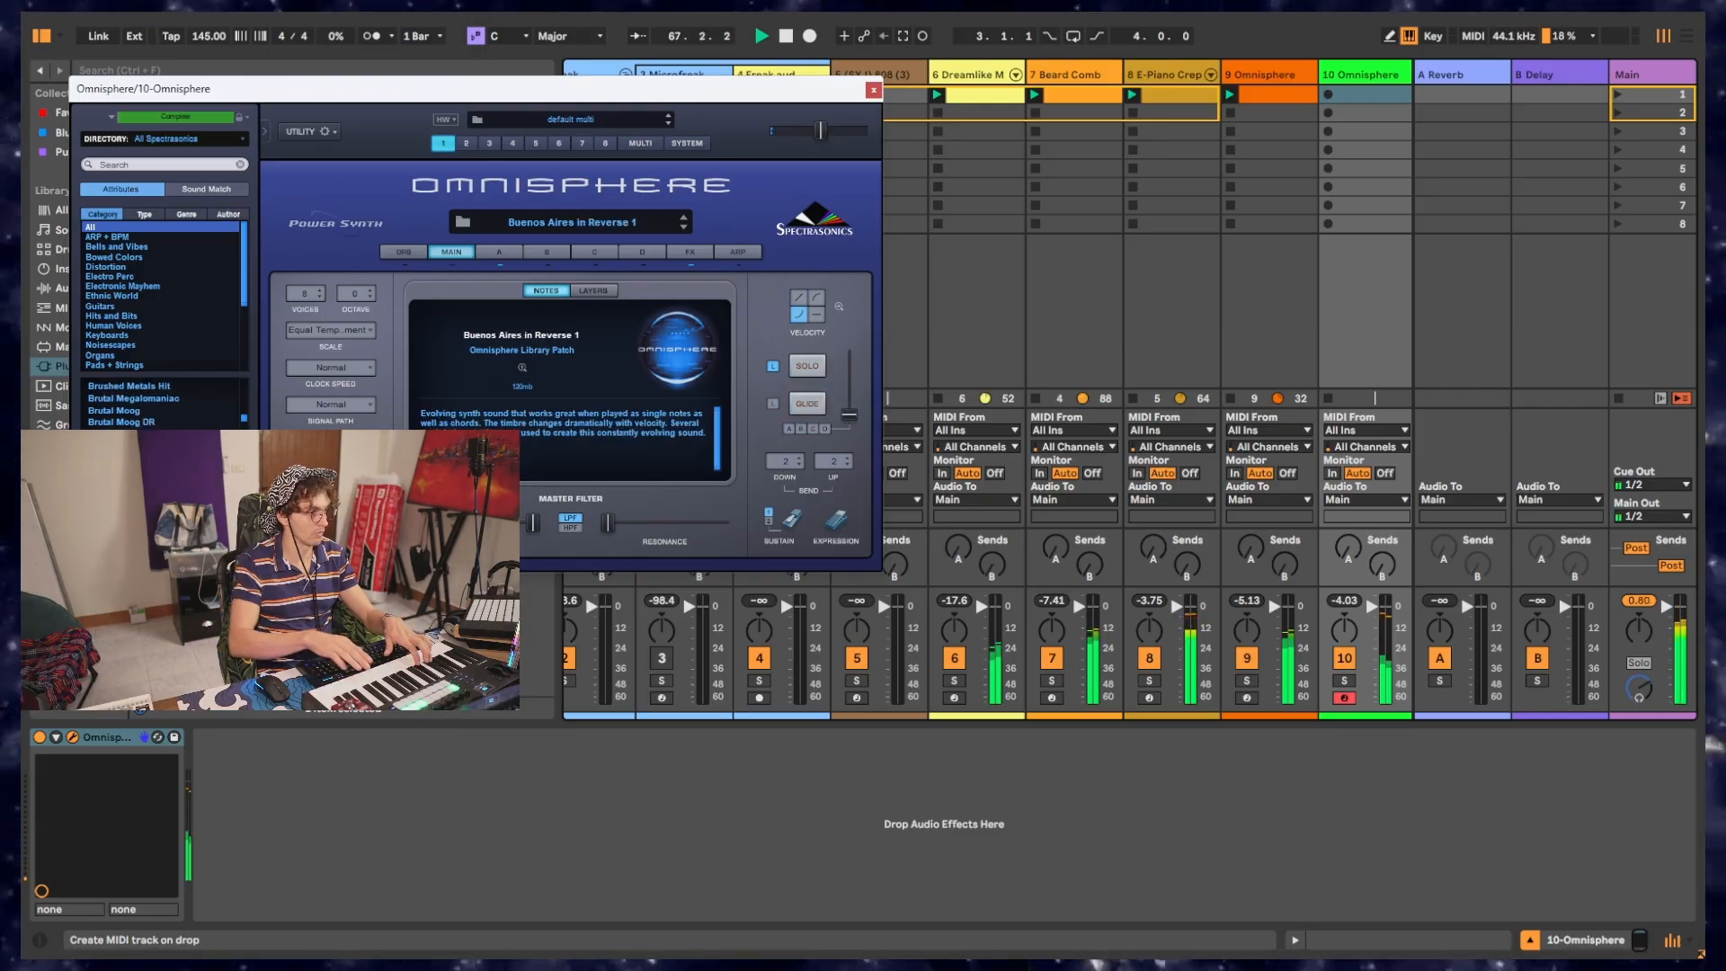
{"action": "key", "text": "Up"}
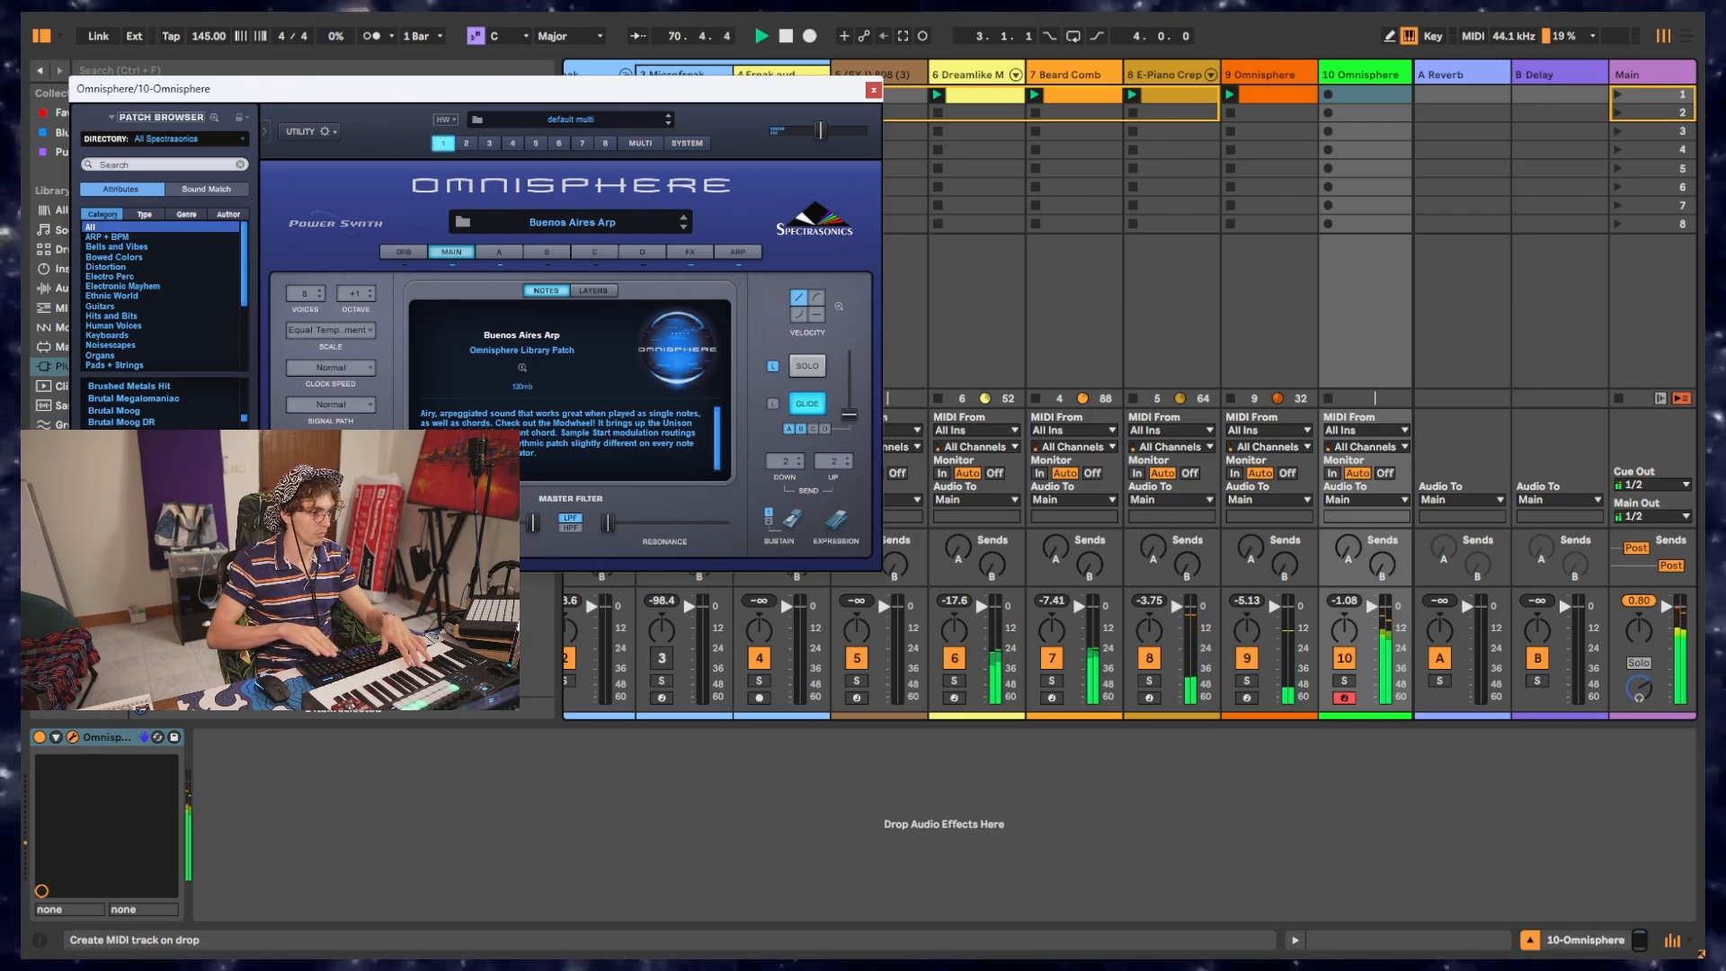
{"action": "key", "text": "Down"}
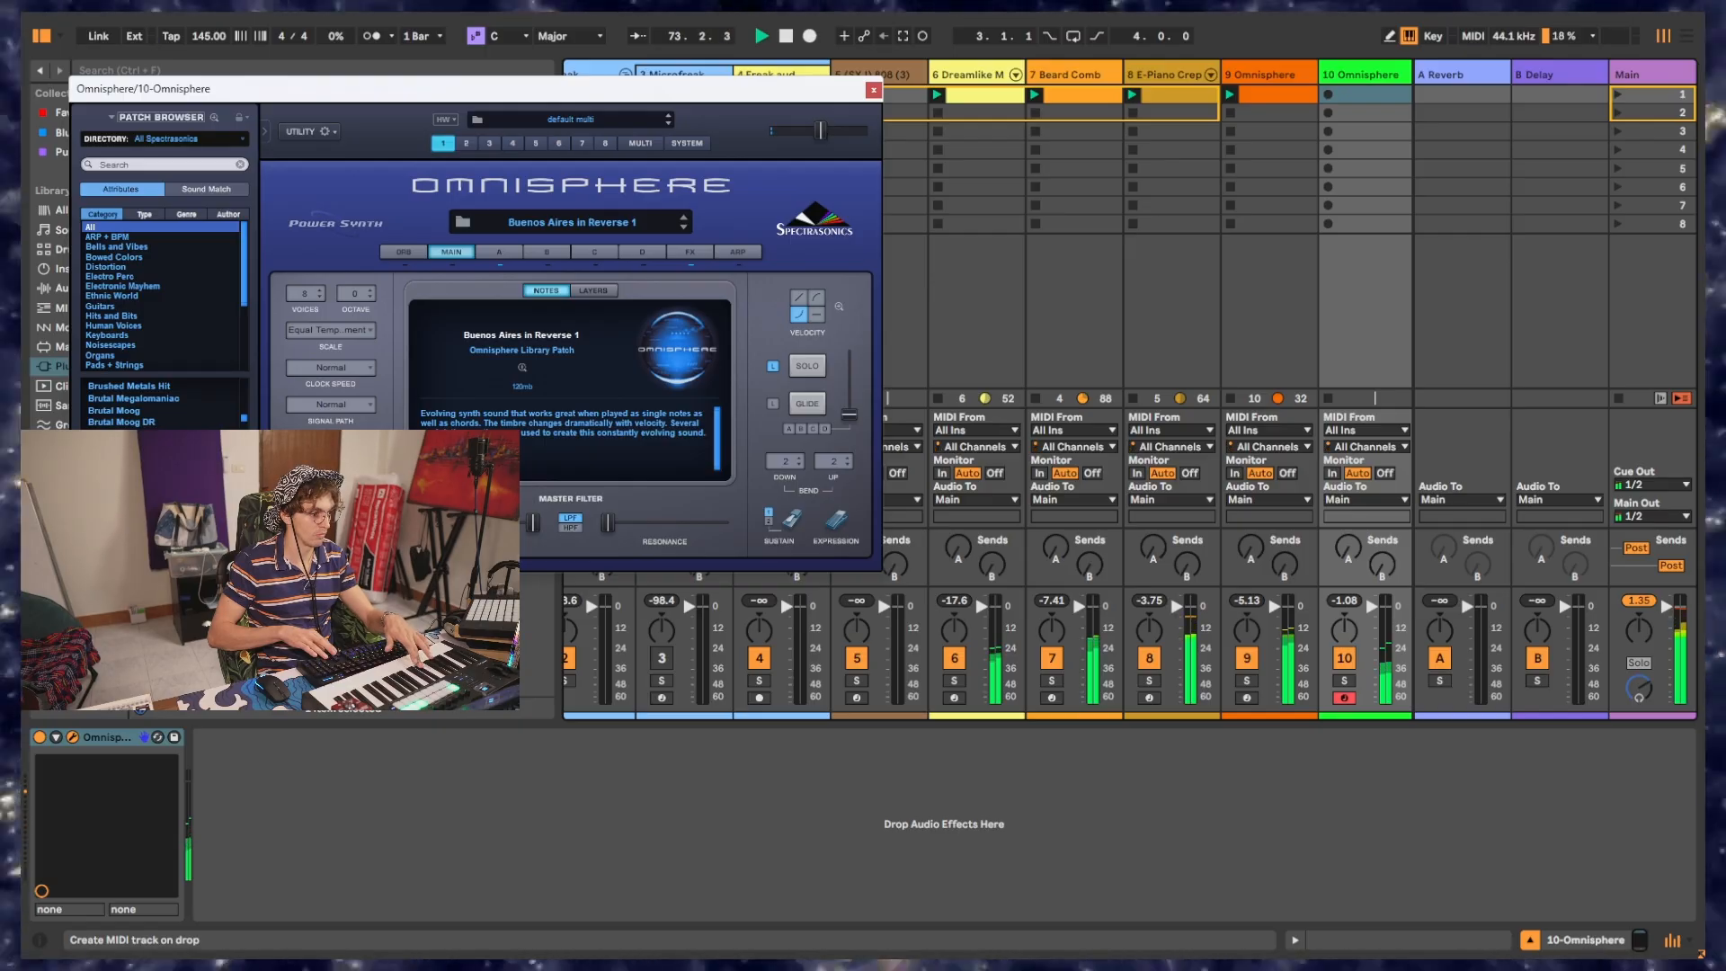
Step: Audition more patches, including Bulbous D'nBass, Bumblebee inside the Flute, Mr. Casio's Dynamic Cheese, Bending Resonating Saw and Waterfall of Broken Metals
{"action": "key", "text": "Down"}
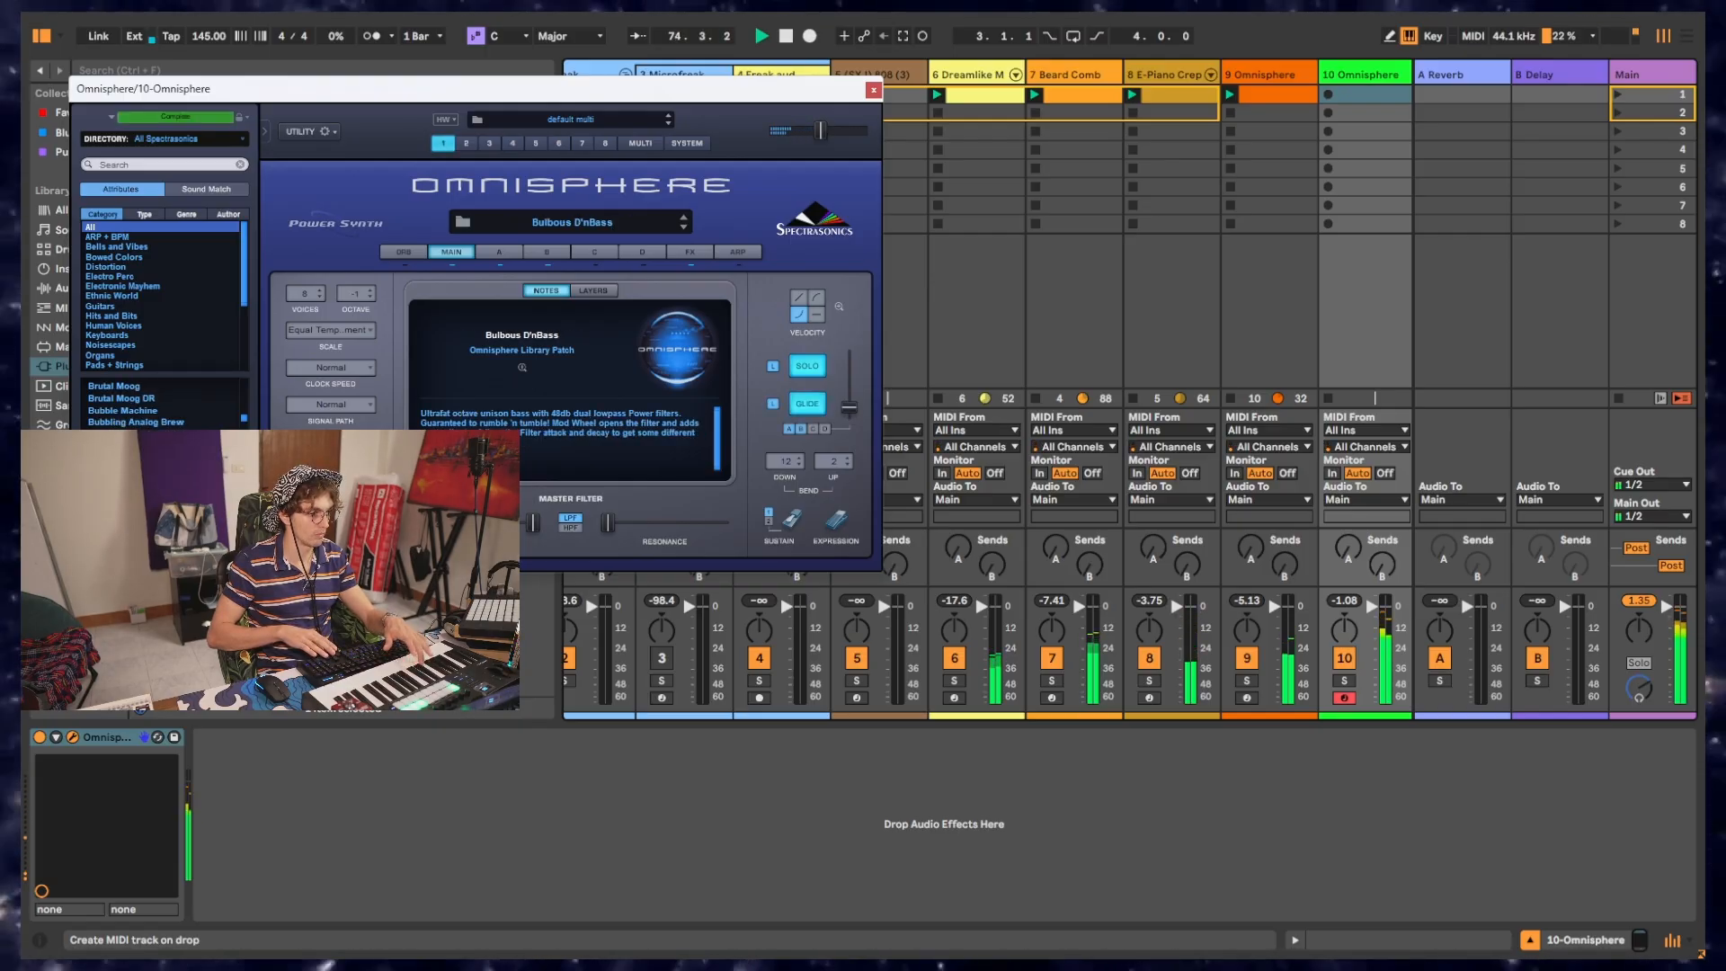
{"action": "key", "text": "Down"}
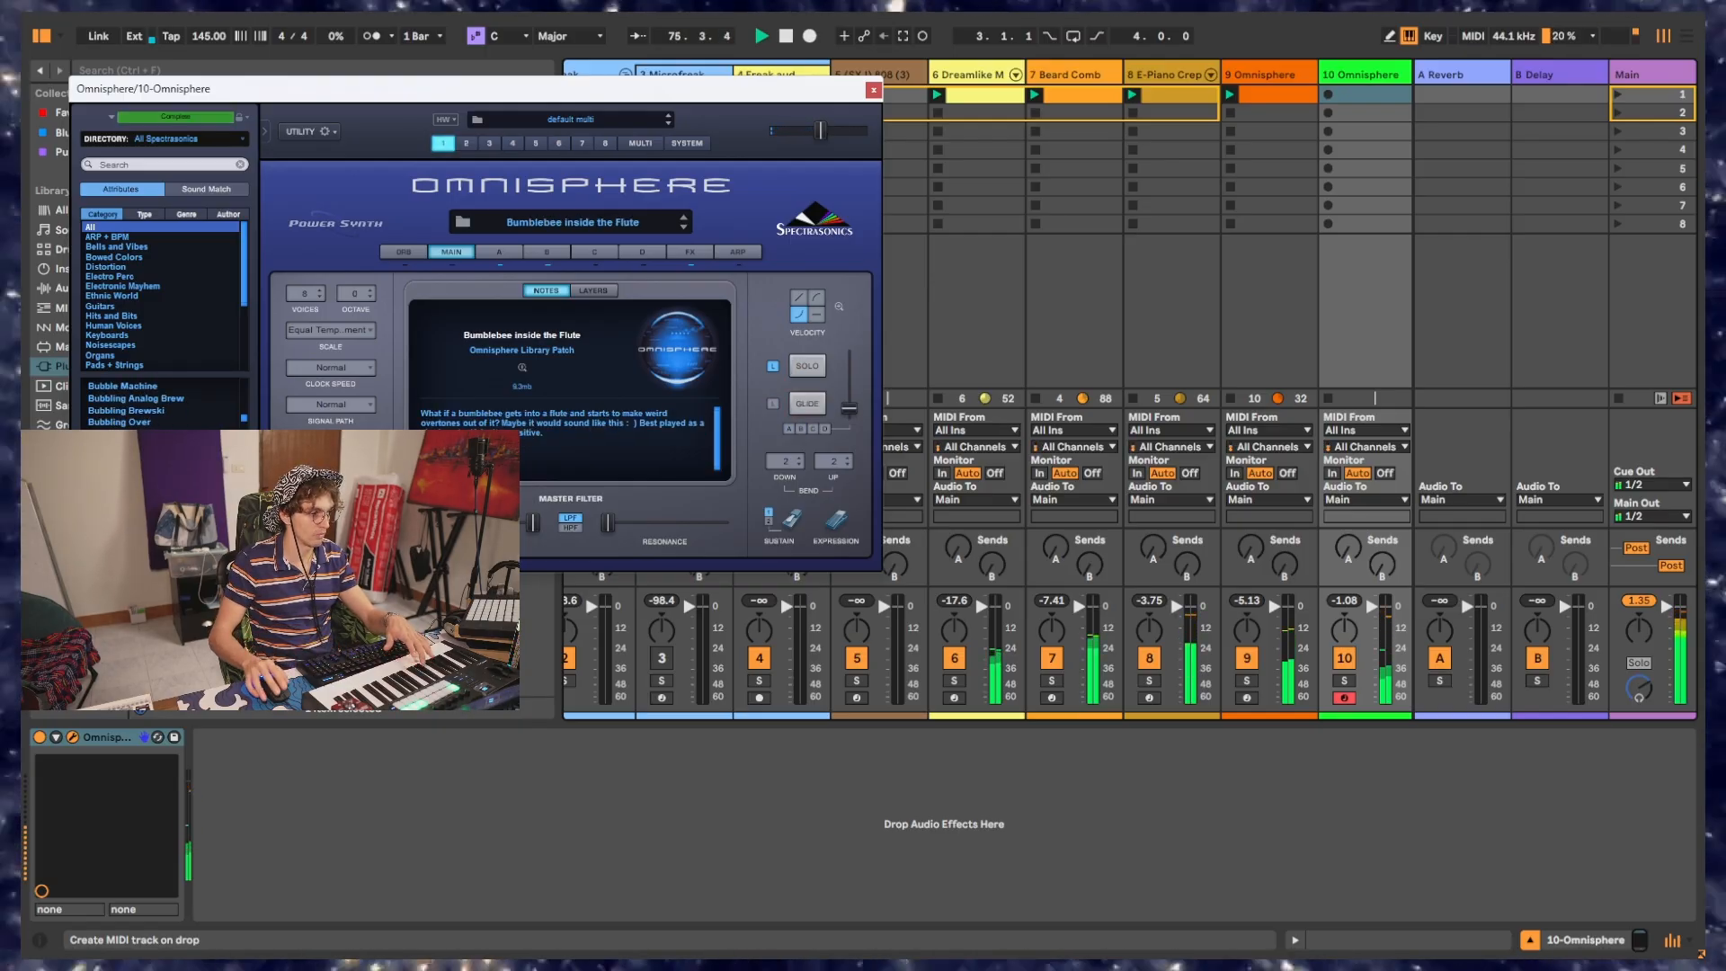
{"action": "key", "text": "Down"}
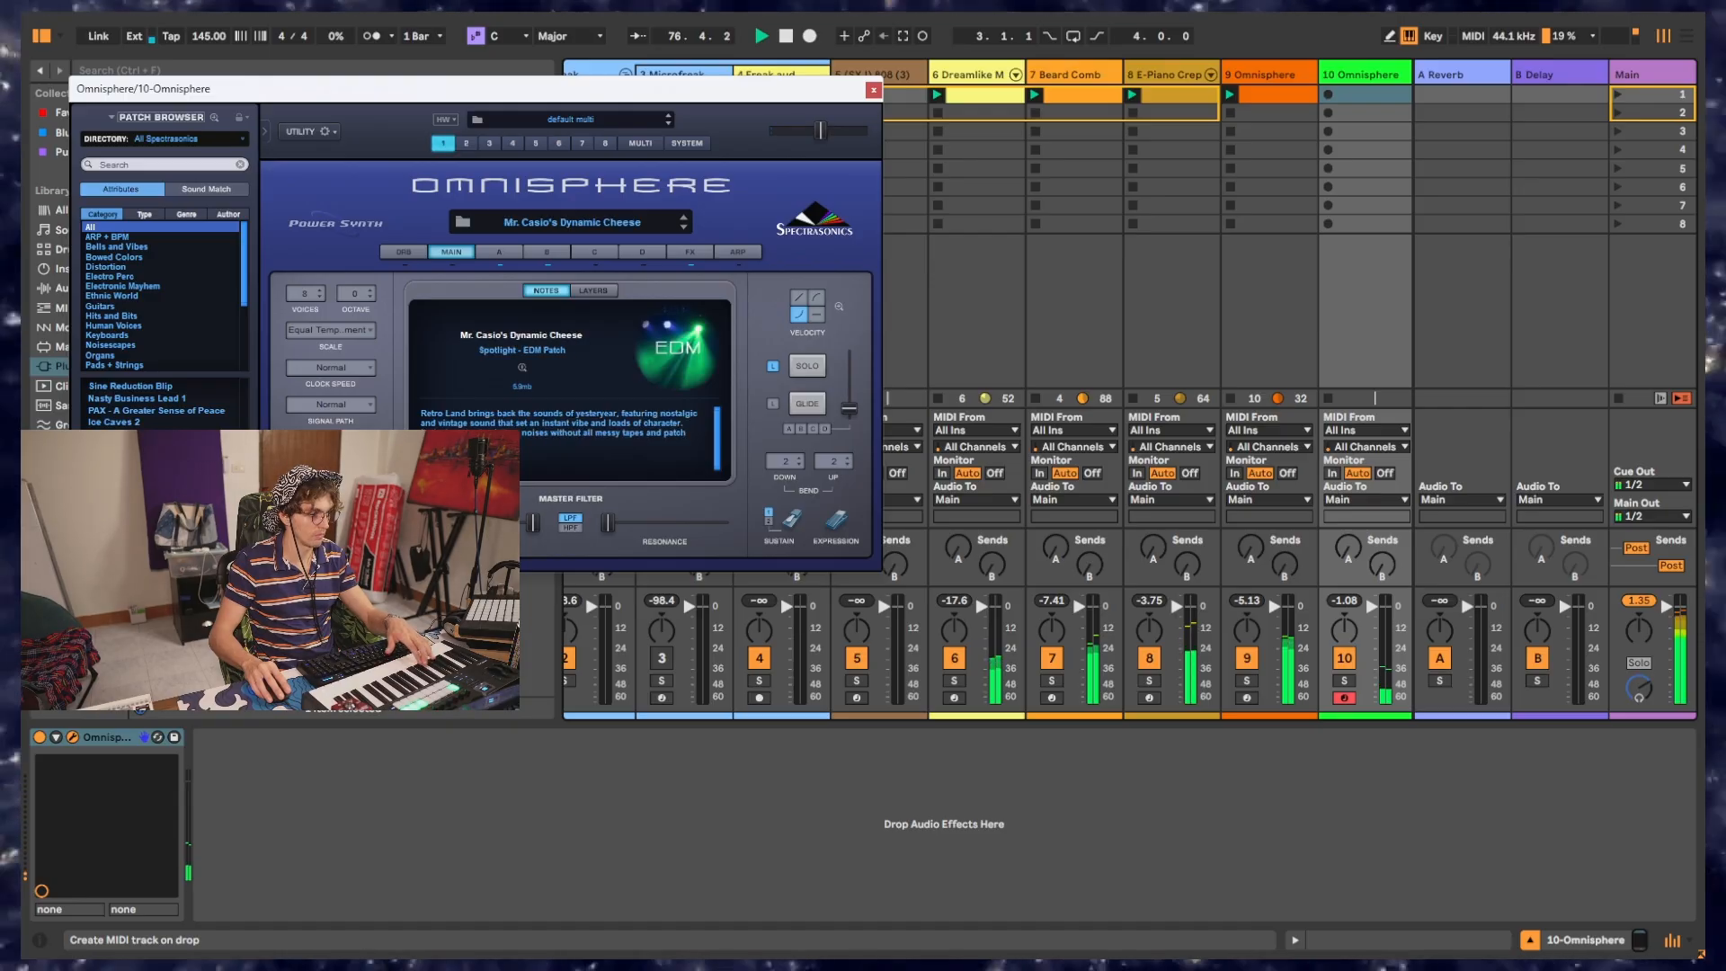
{"action": "key", "text": "Down"}
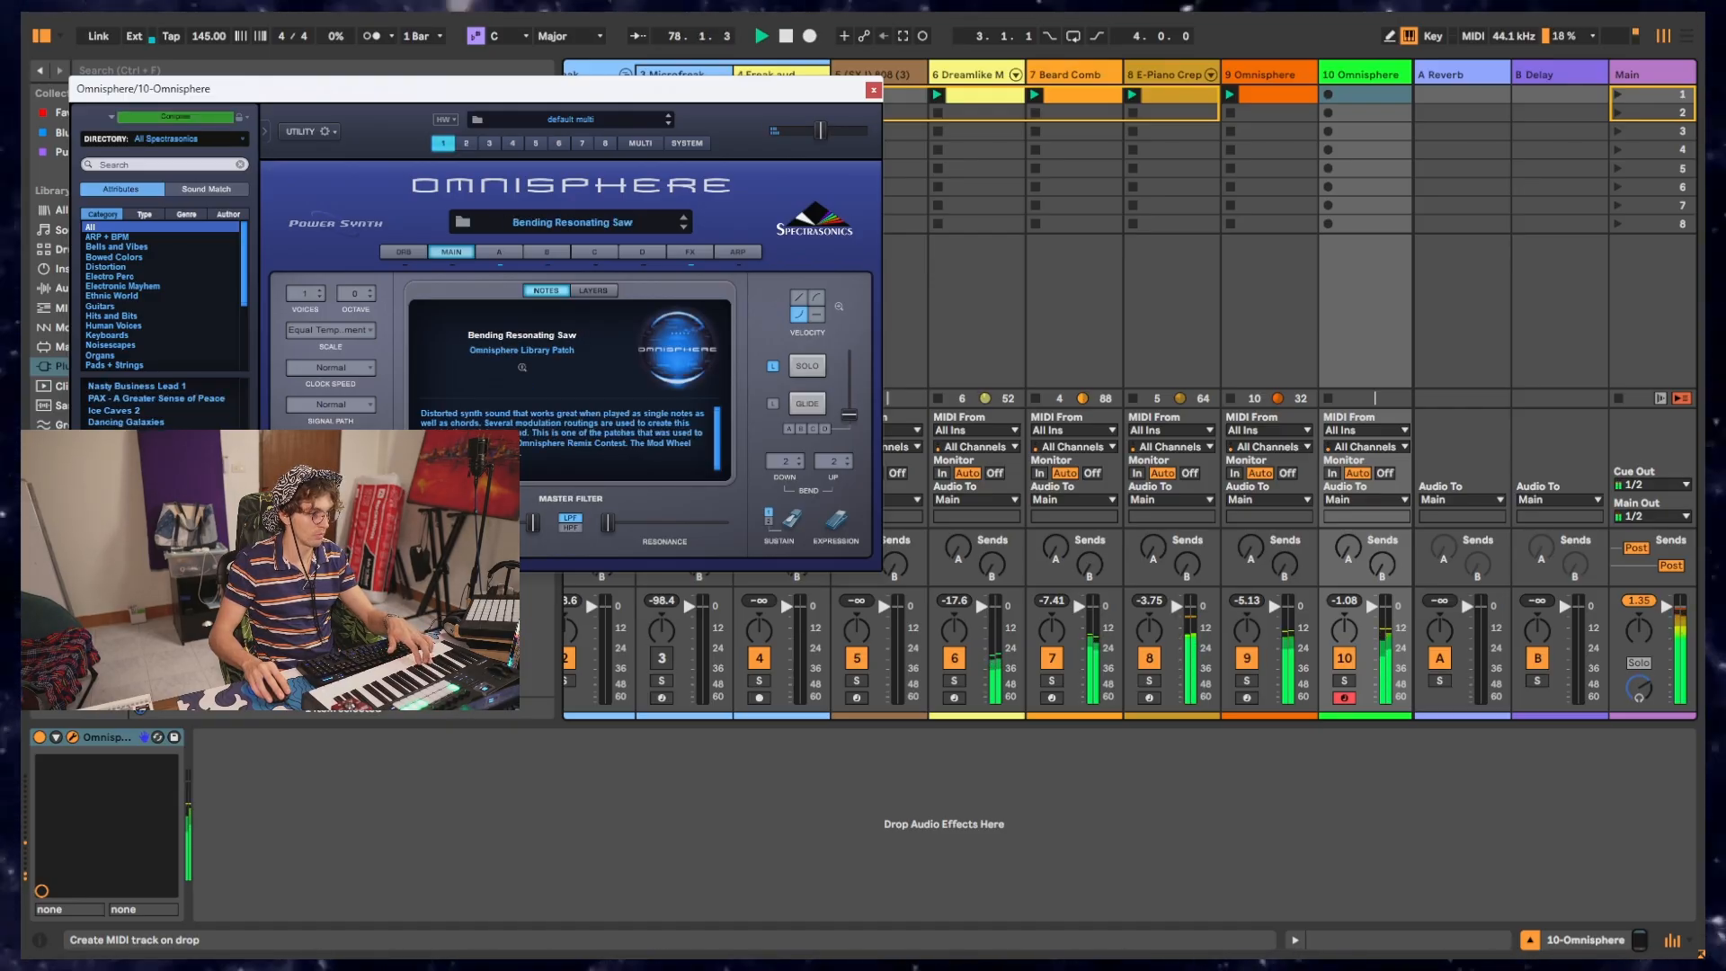
{"action": "key", "text": "Down"}
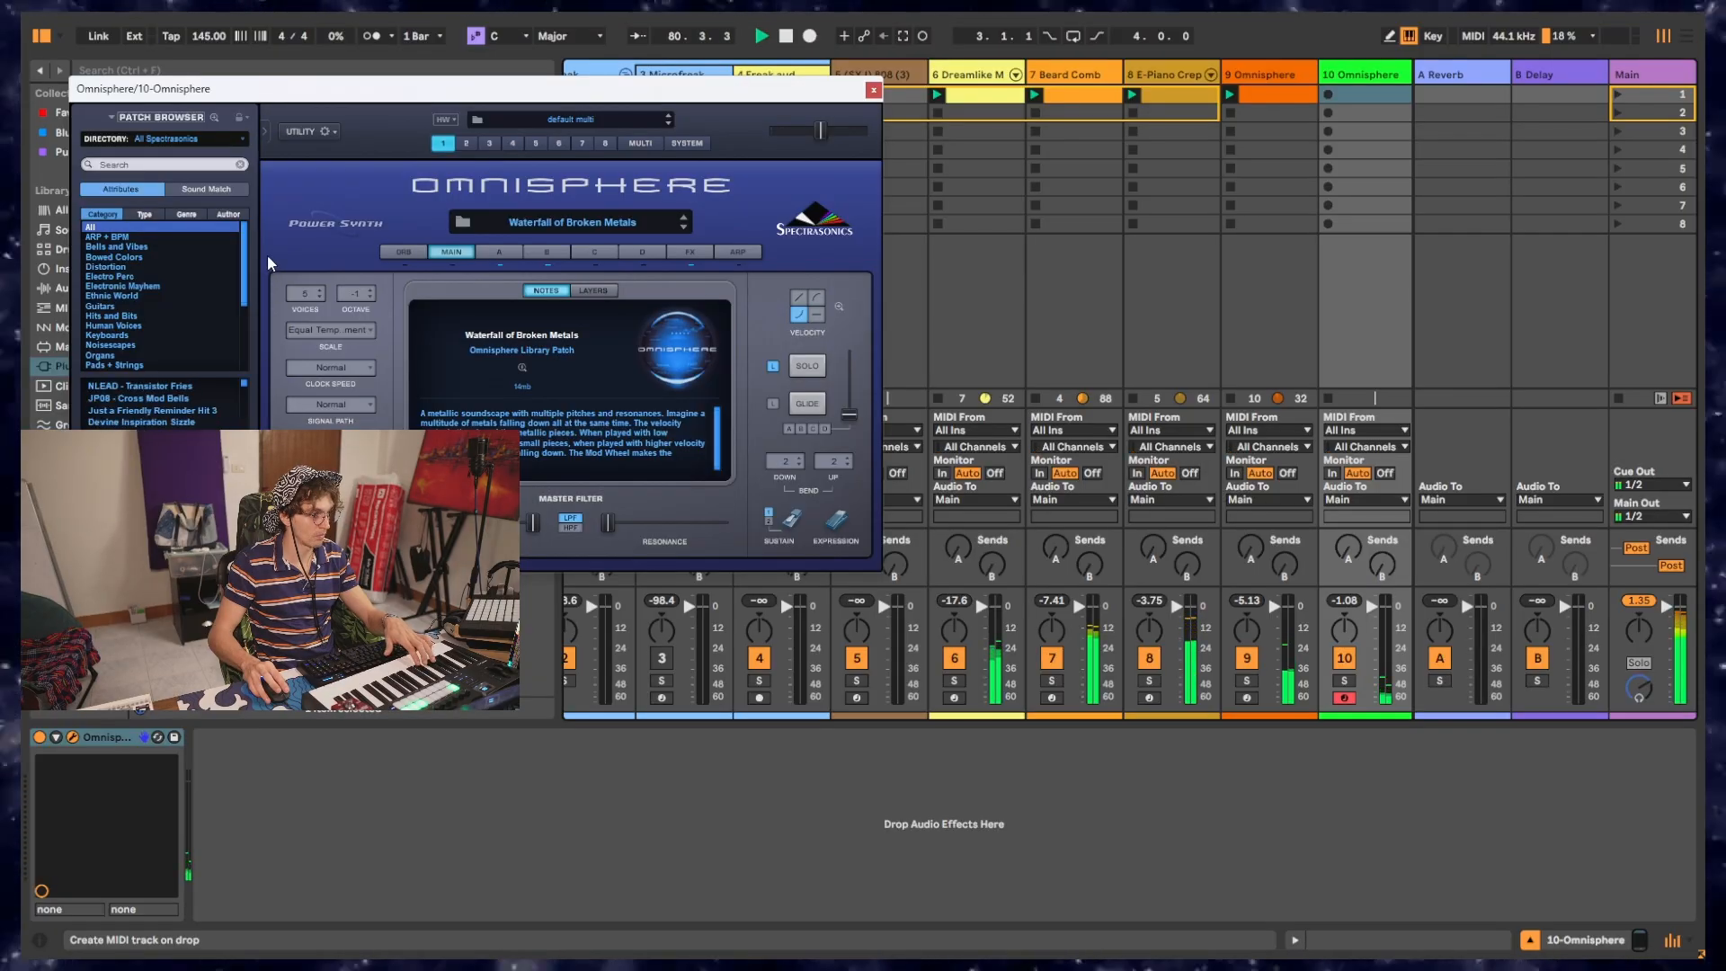
Step: Load NLEAD - Transistor Fries and audition the patches after it, through REV2 - Underground Insurgence to Pinging Tonewheels
{"action": "left_click", "coordinate": [116, 385]}
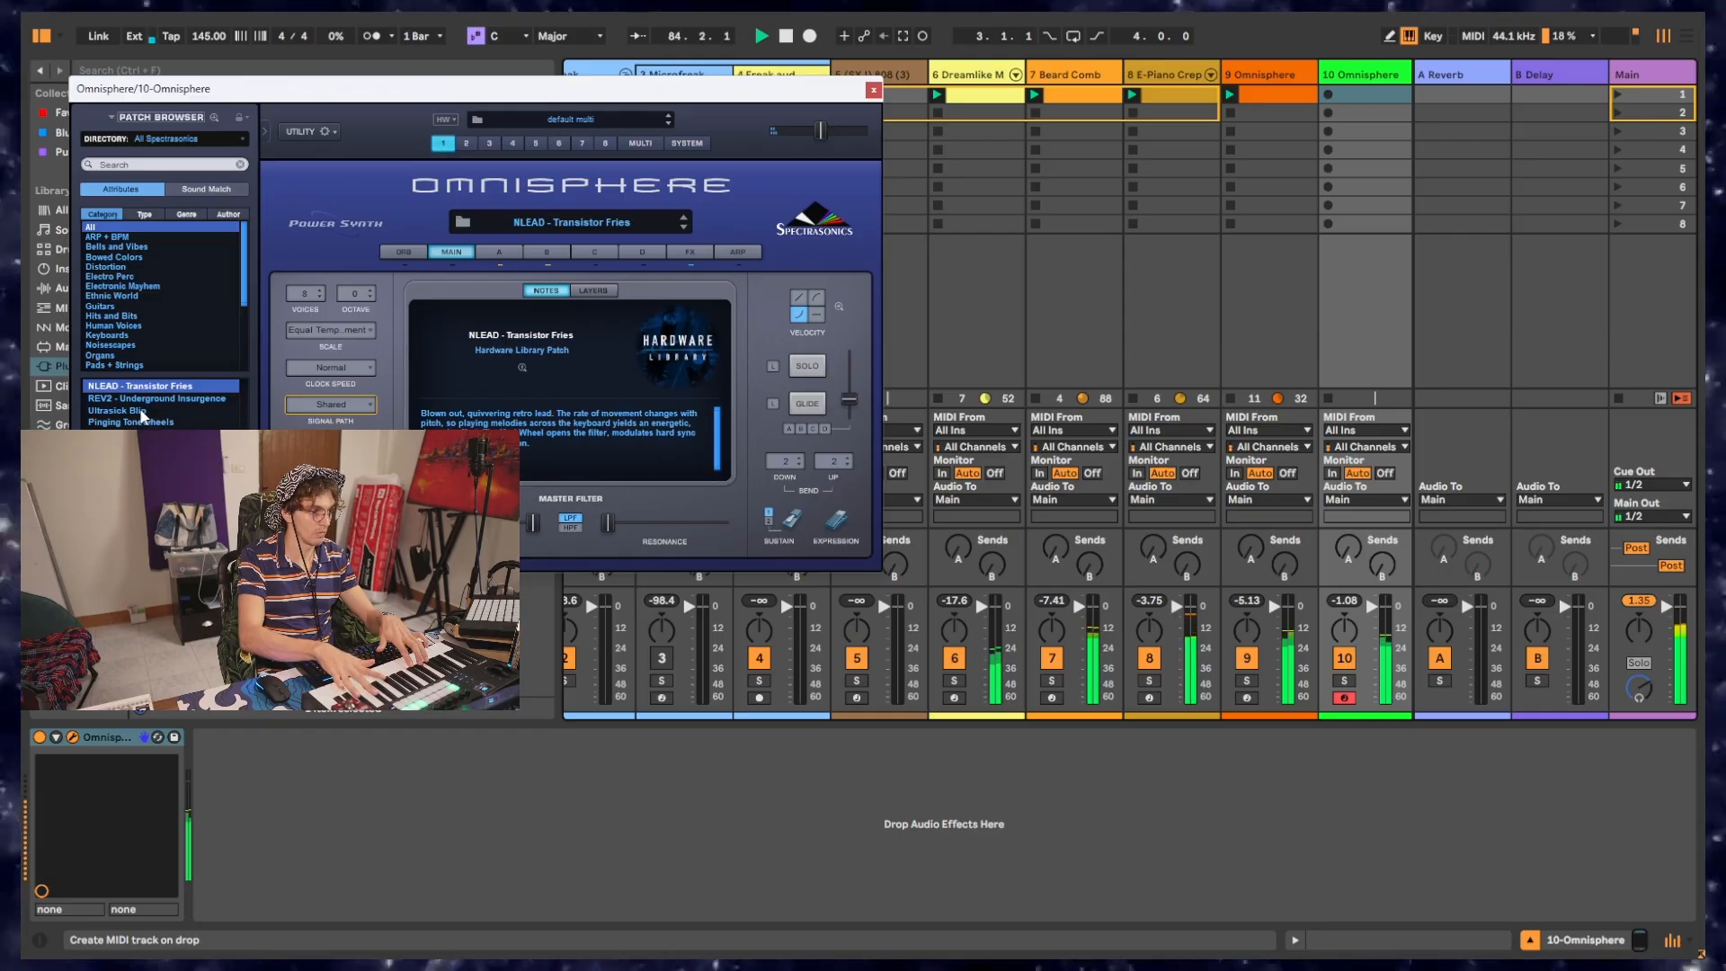
{"action": "key", "text": "Down"}
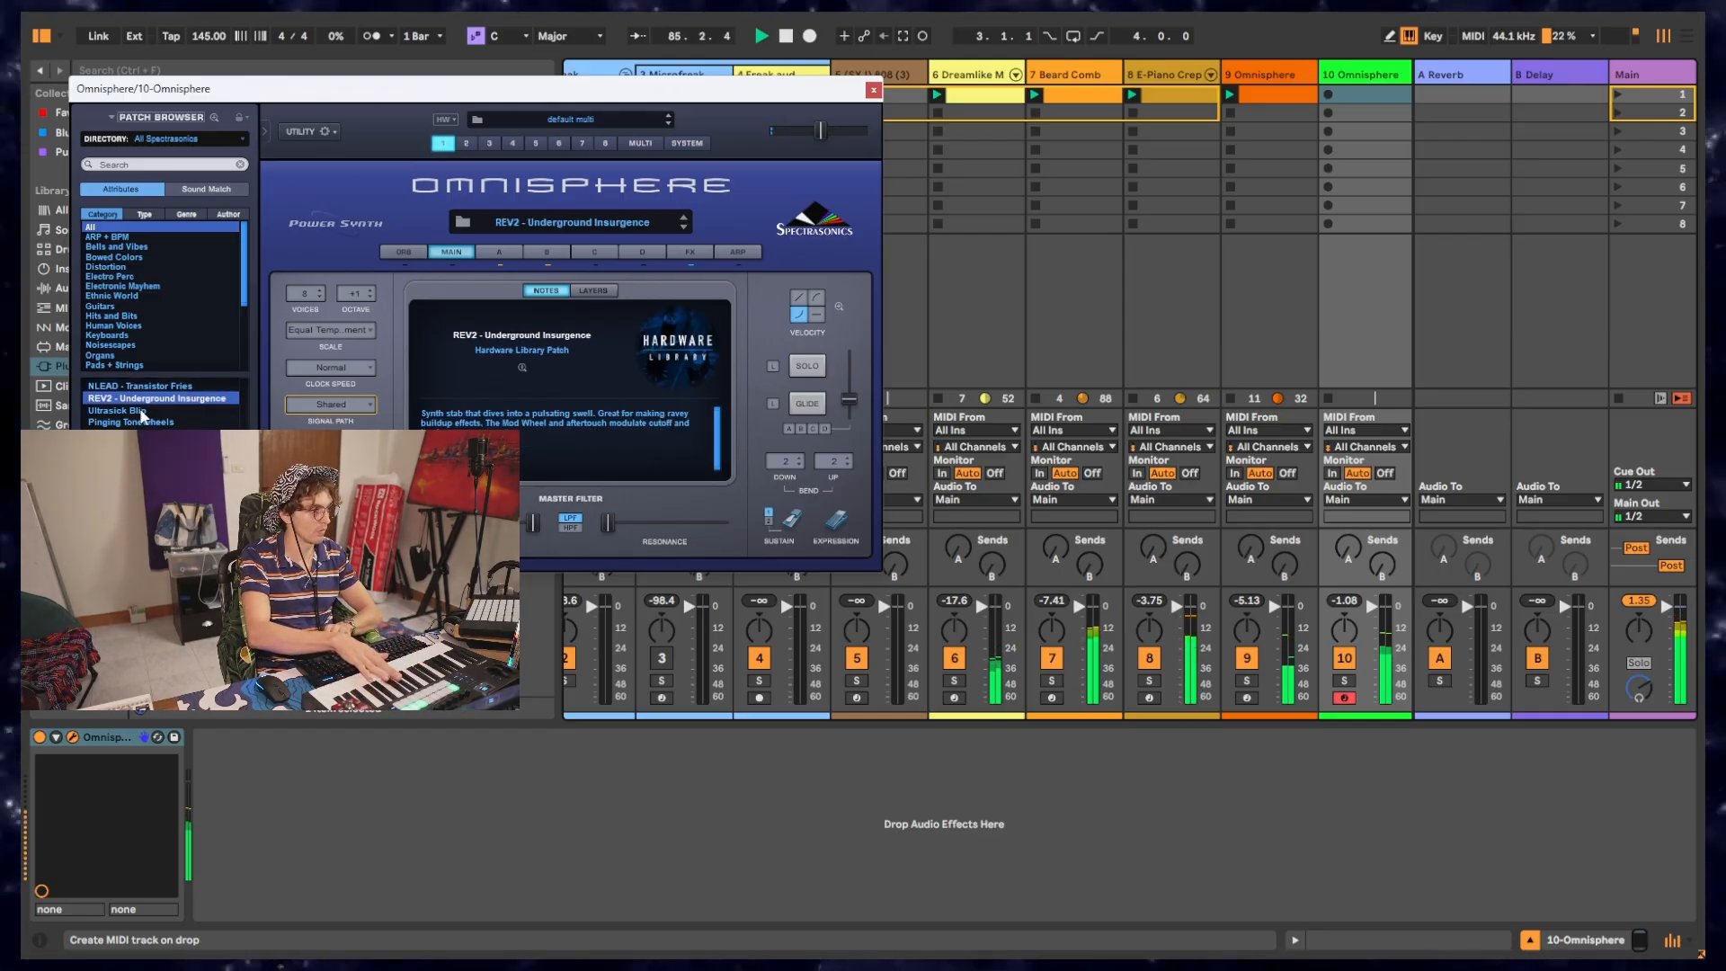
{"action": "key", "text": "Down"}
{"action": "key", "text": "Down"}
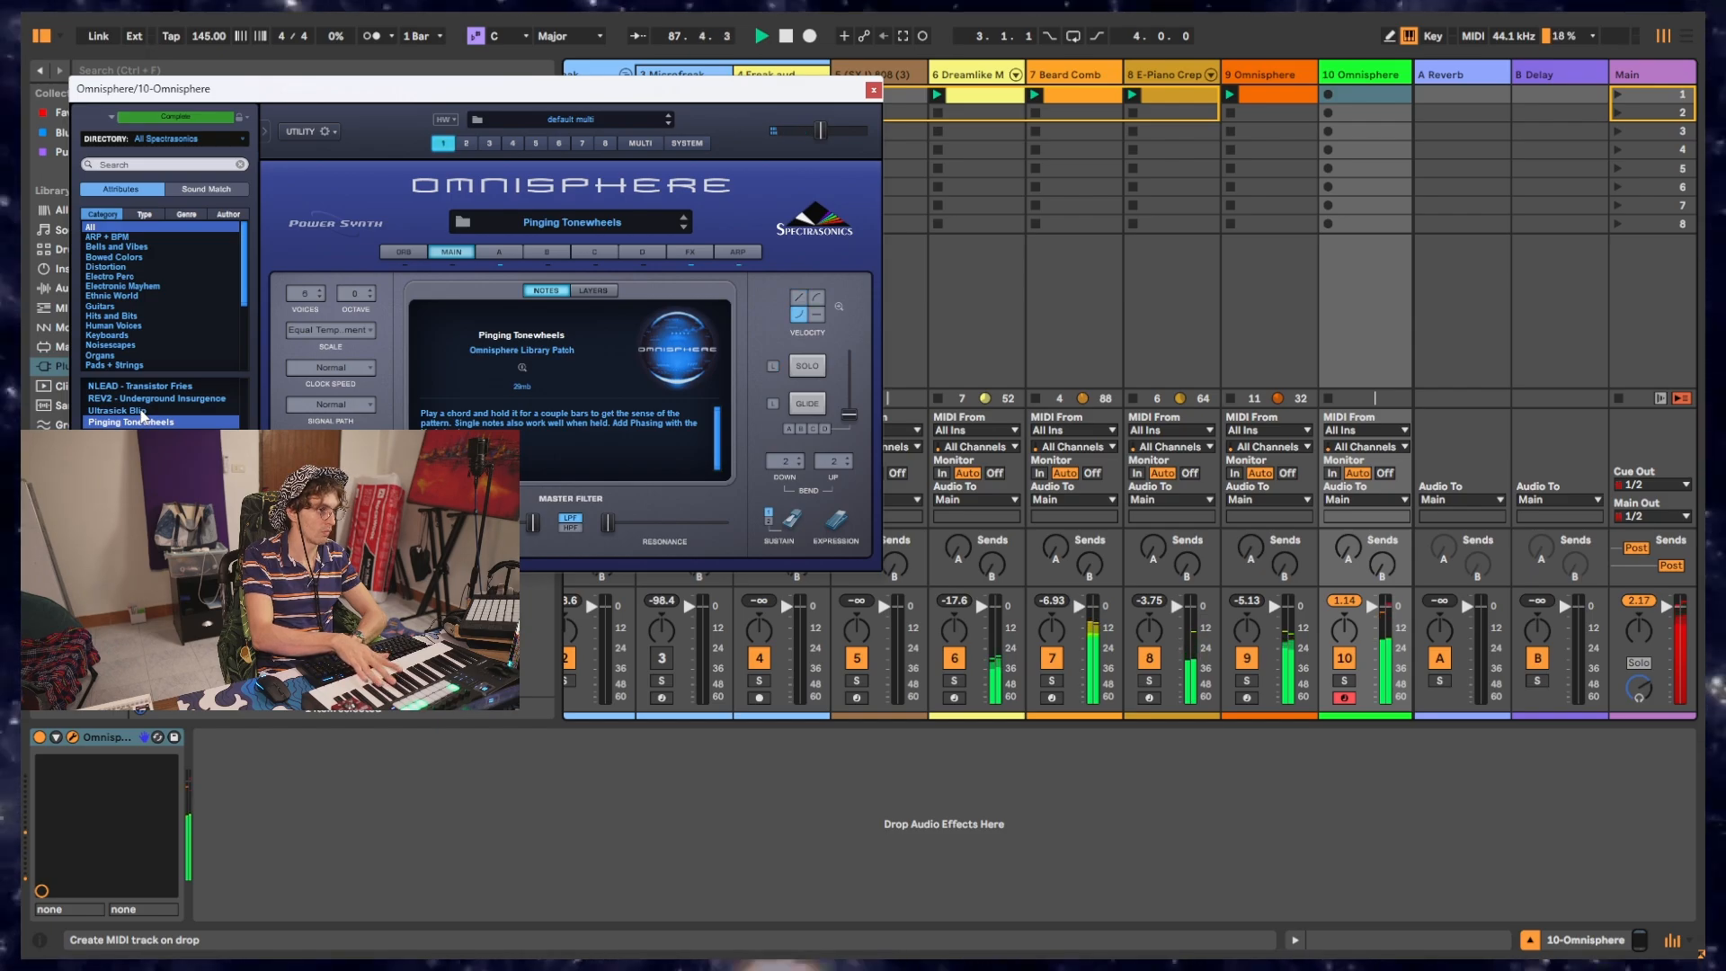
Step: Audition the patches after Pinging Tonewheels, from Acid Mbiras DR and Zippin' through SYST8 - Panner Bass to Primordial Humans
{"action": "key", "text": "Down"}
{"action": "key", "text": "Down"}
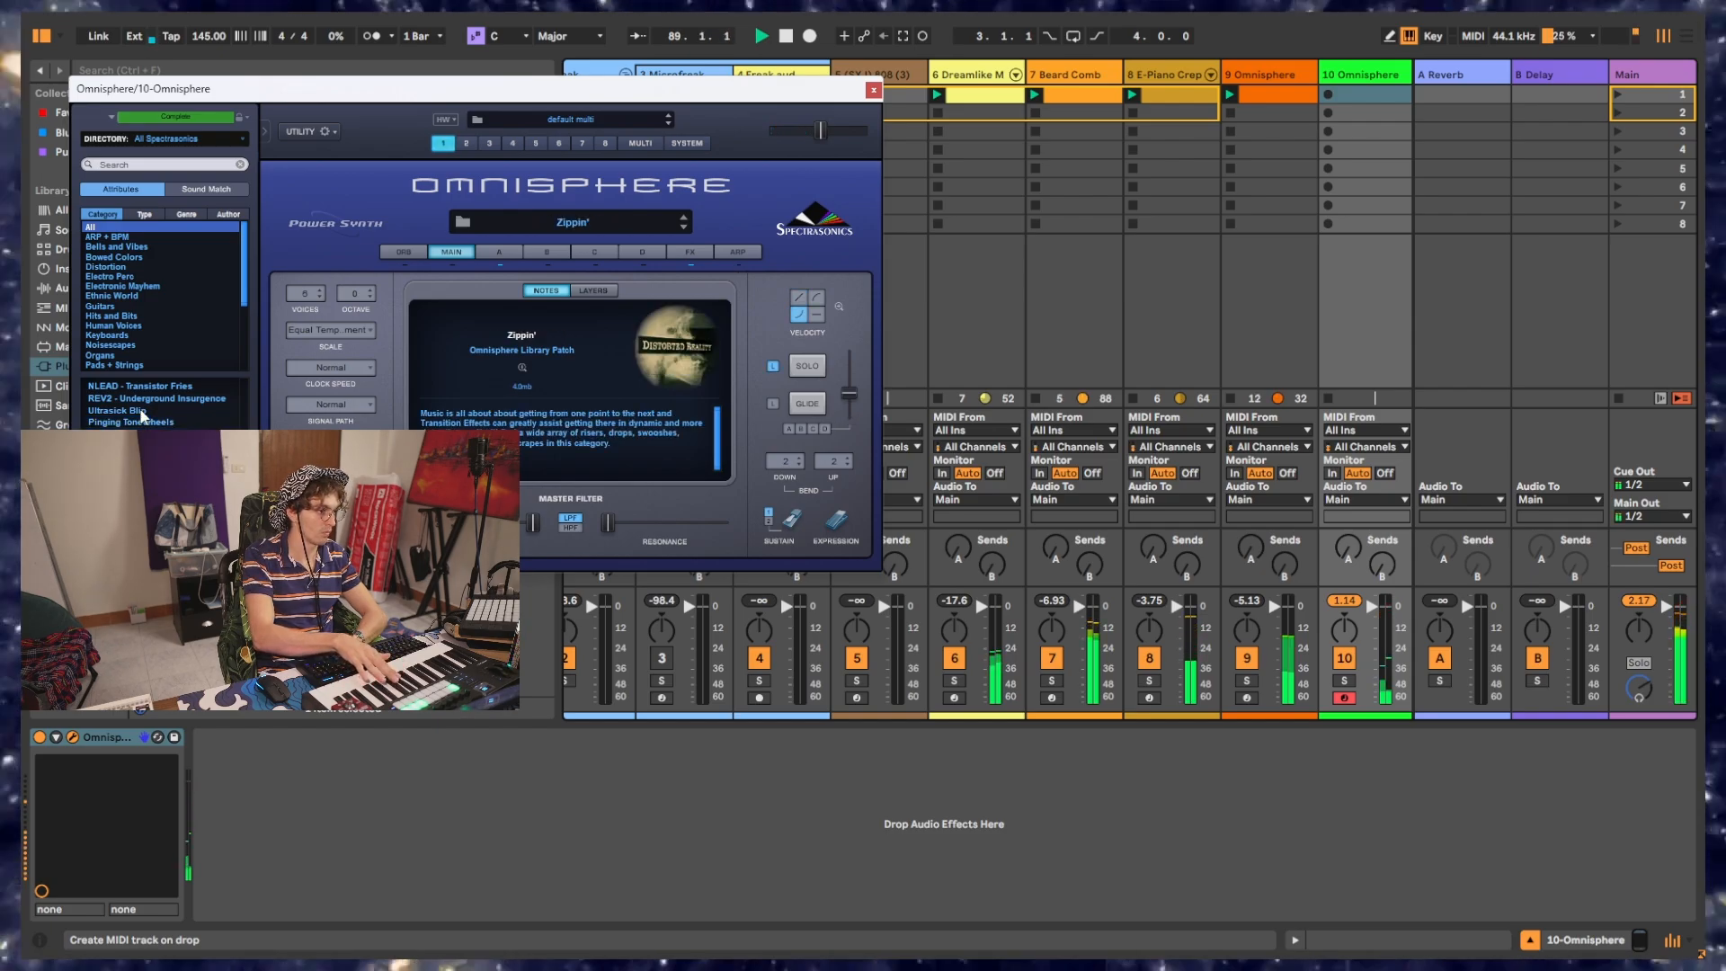
{"action": "key", "text": "Down"}
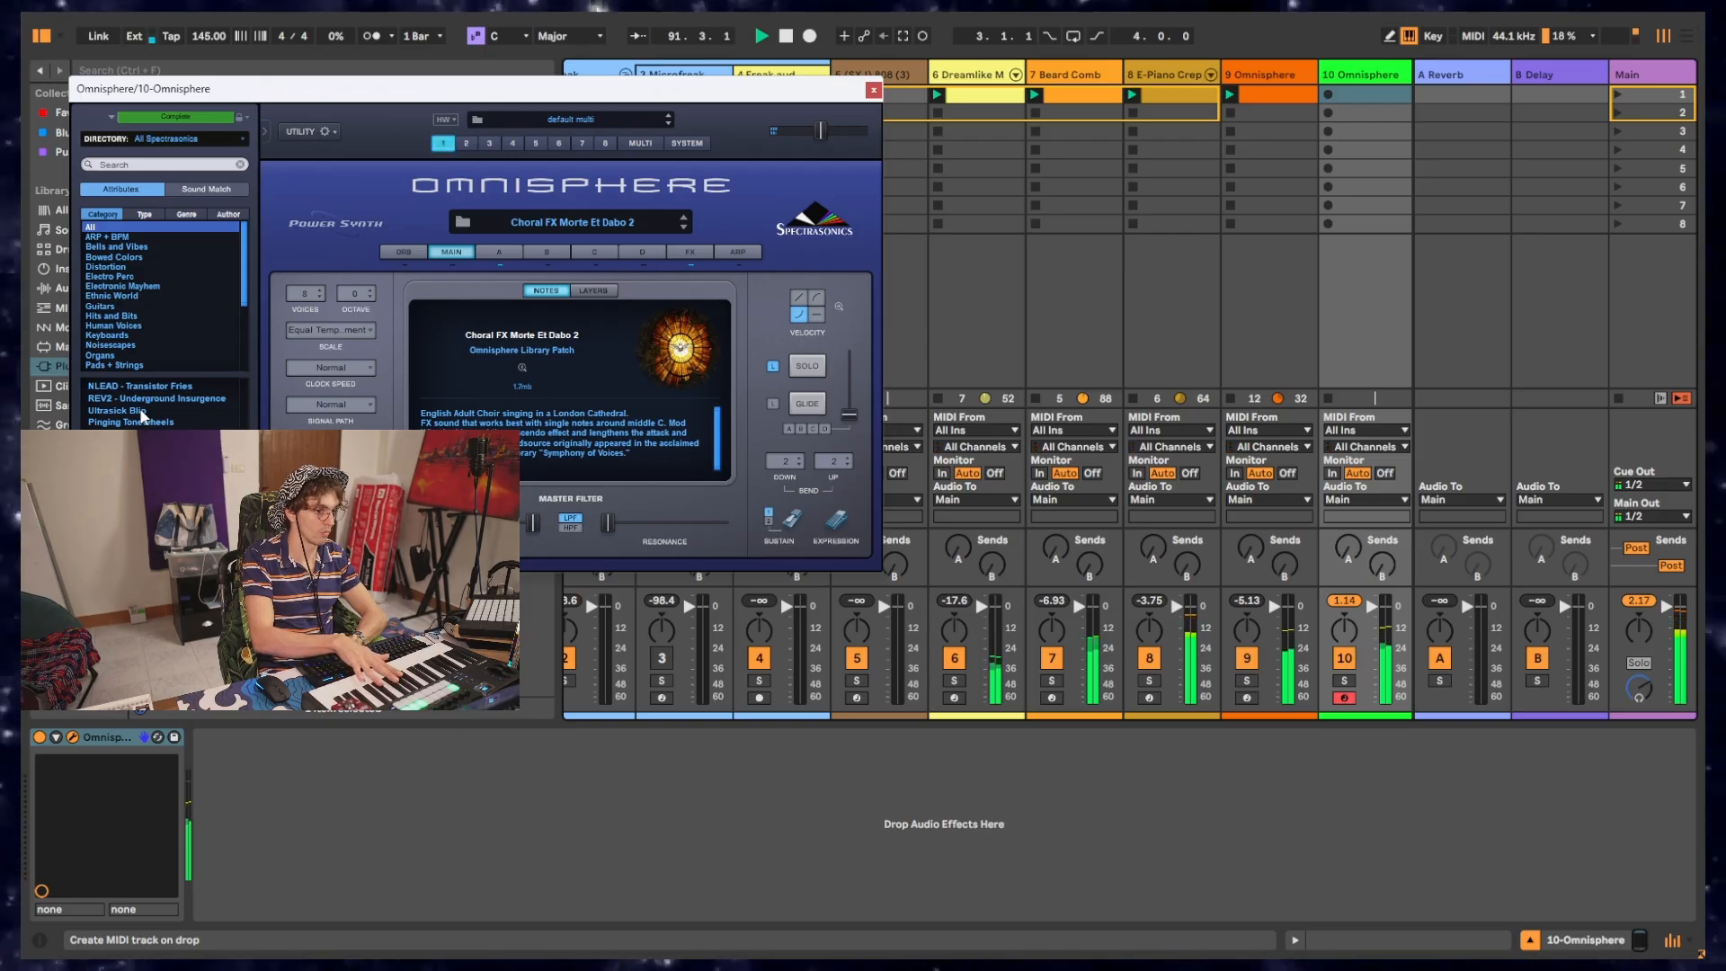
{"action": "key", "text": "Down"}
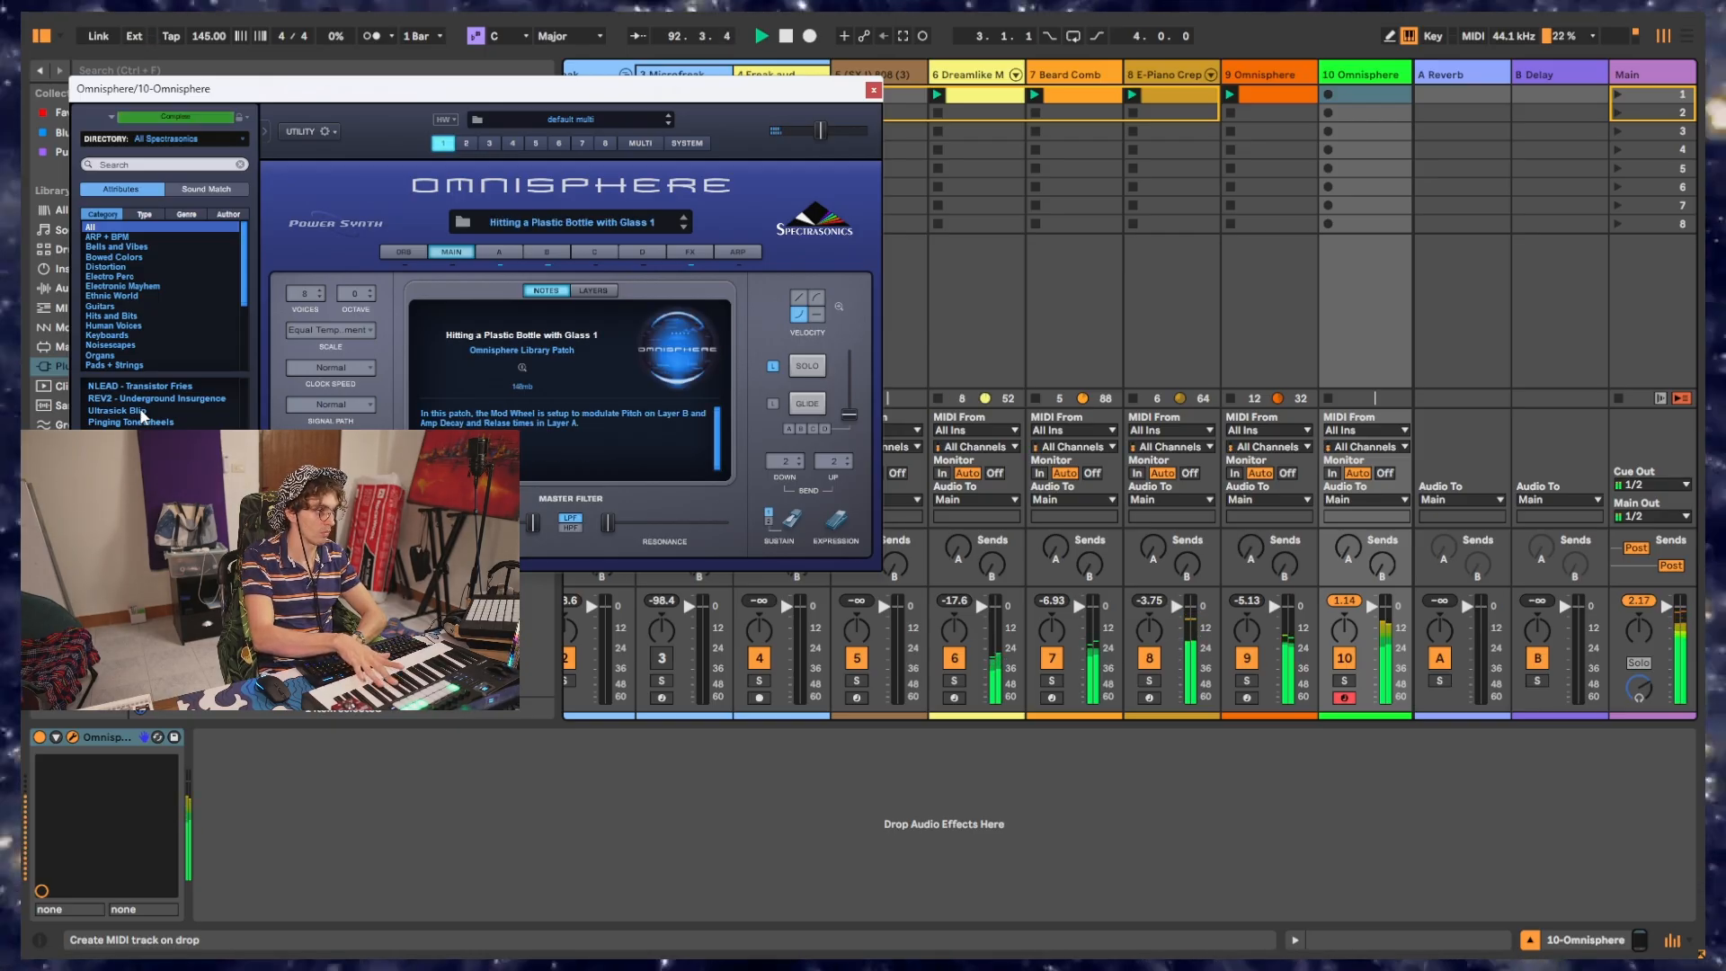
{"action": "key", "text": "Down"}
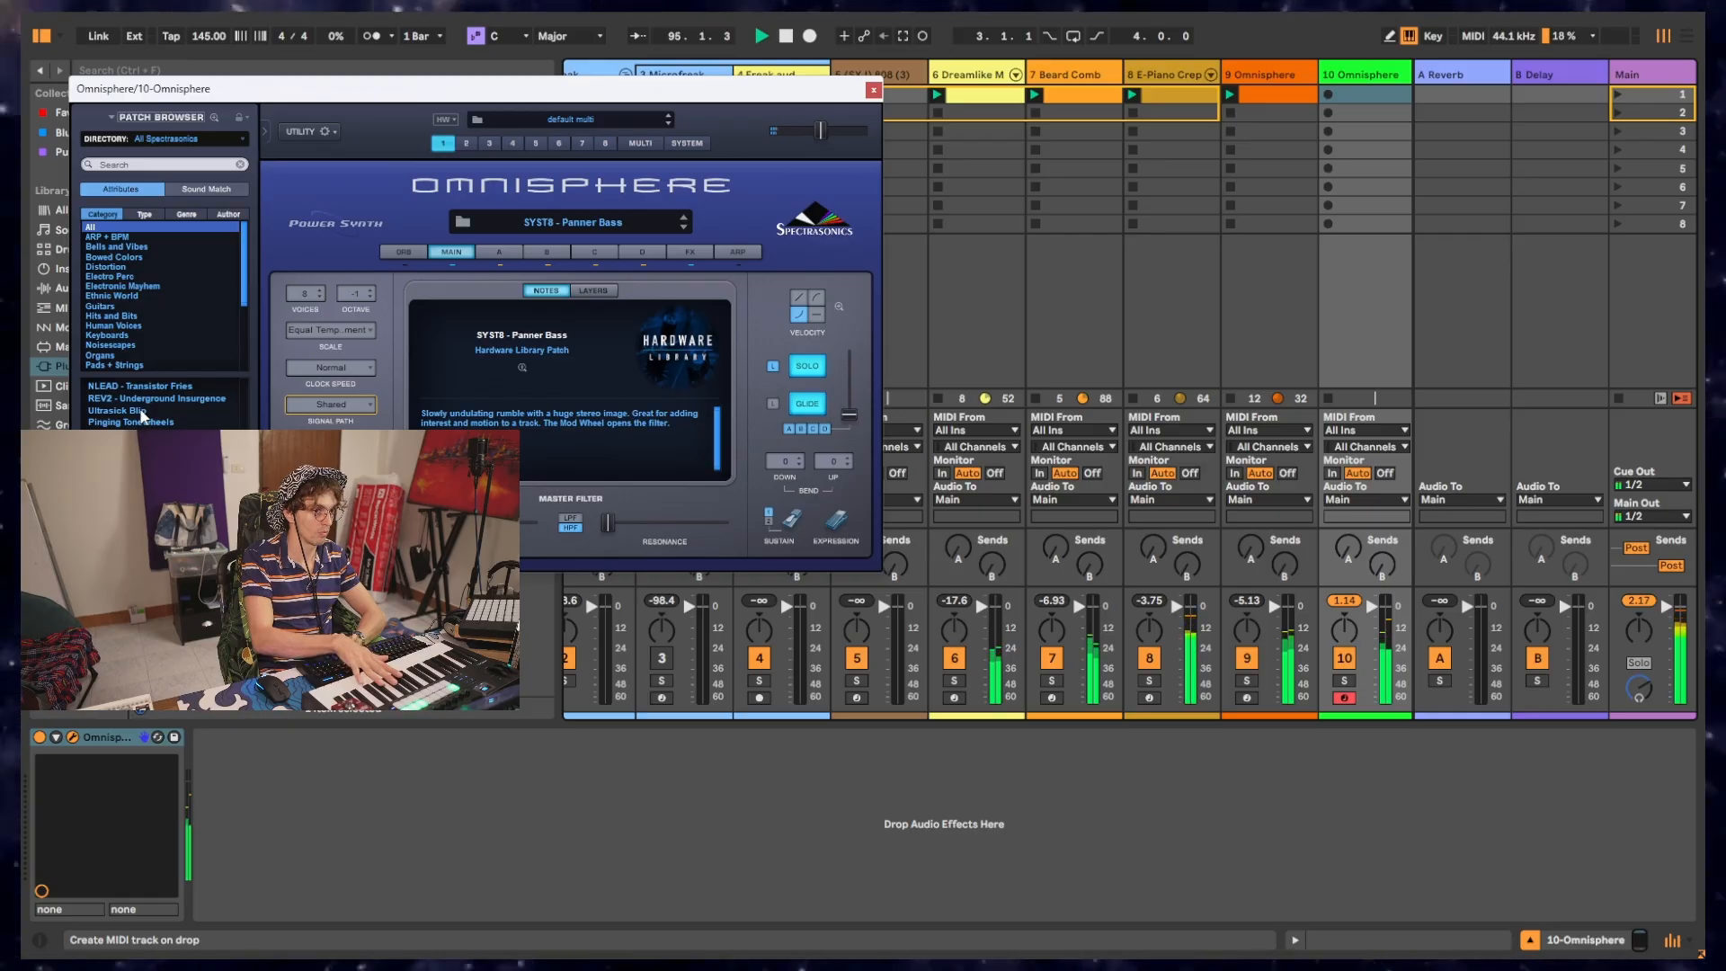
{"action": "key", "text": "Down"}
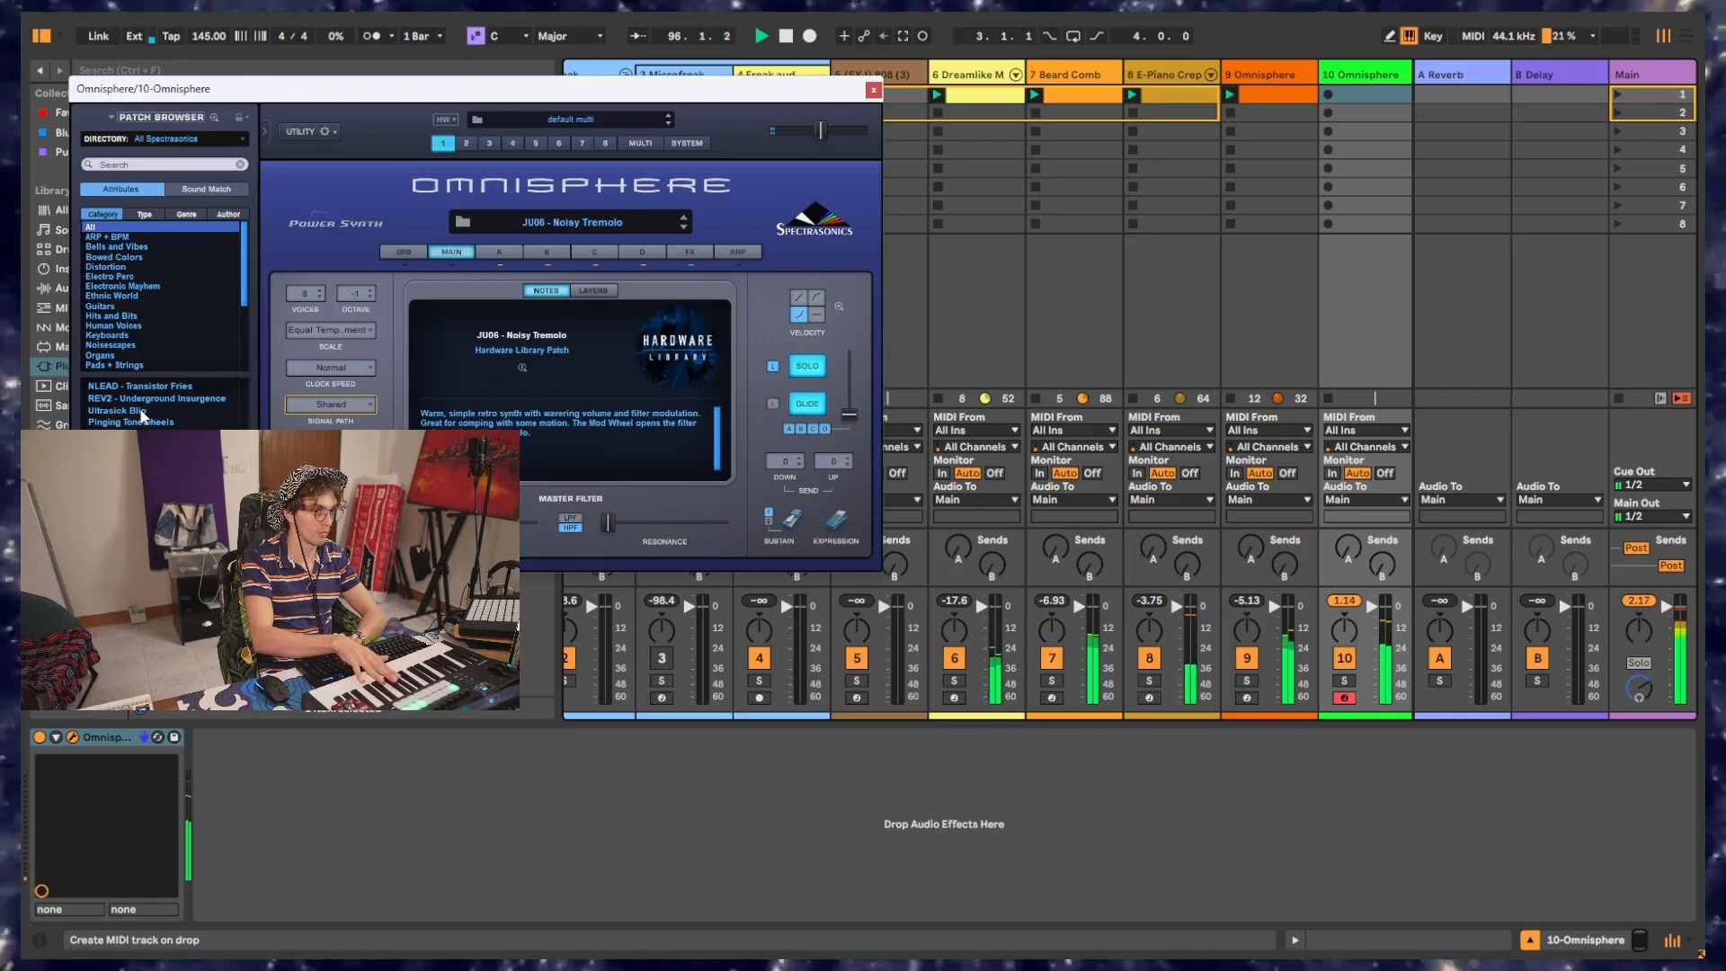
{"action": "key", "text": "Down"}
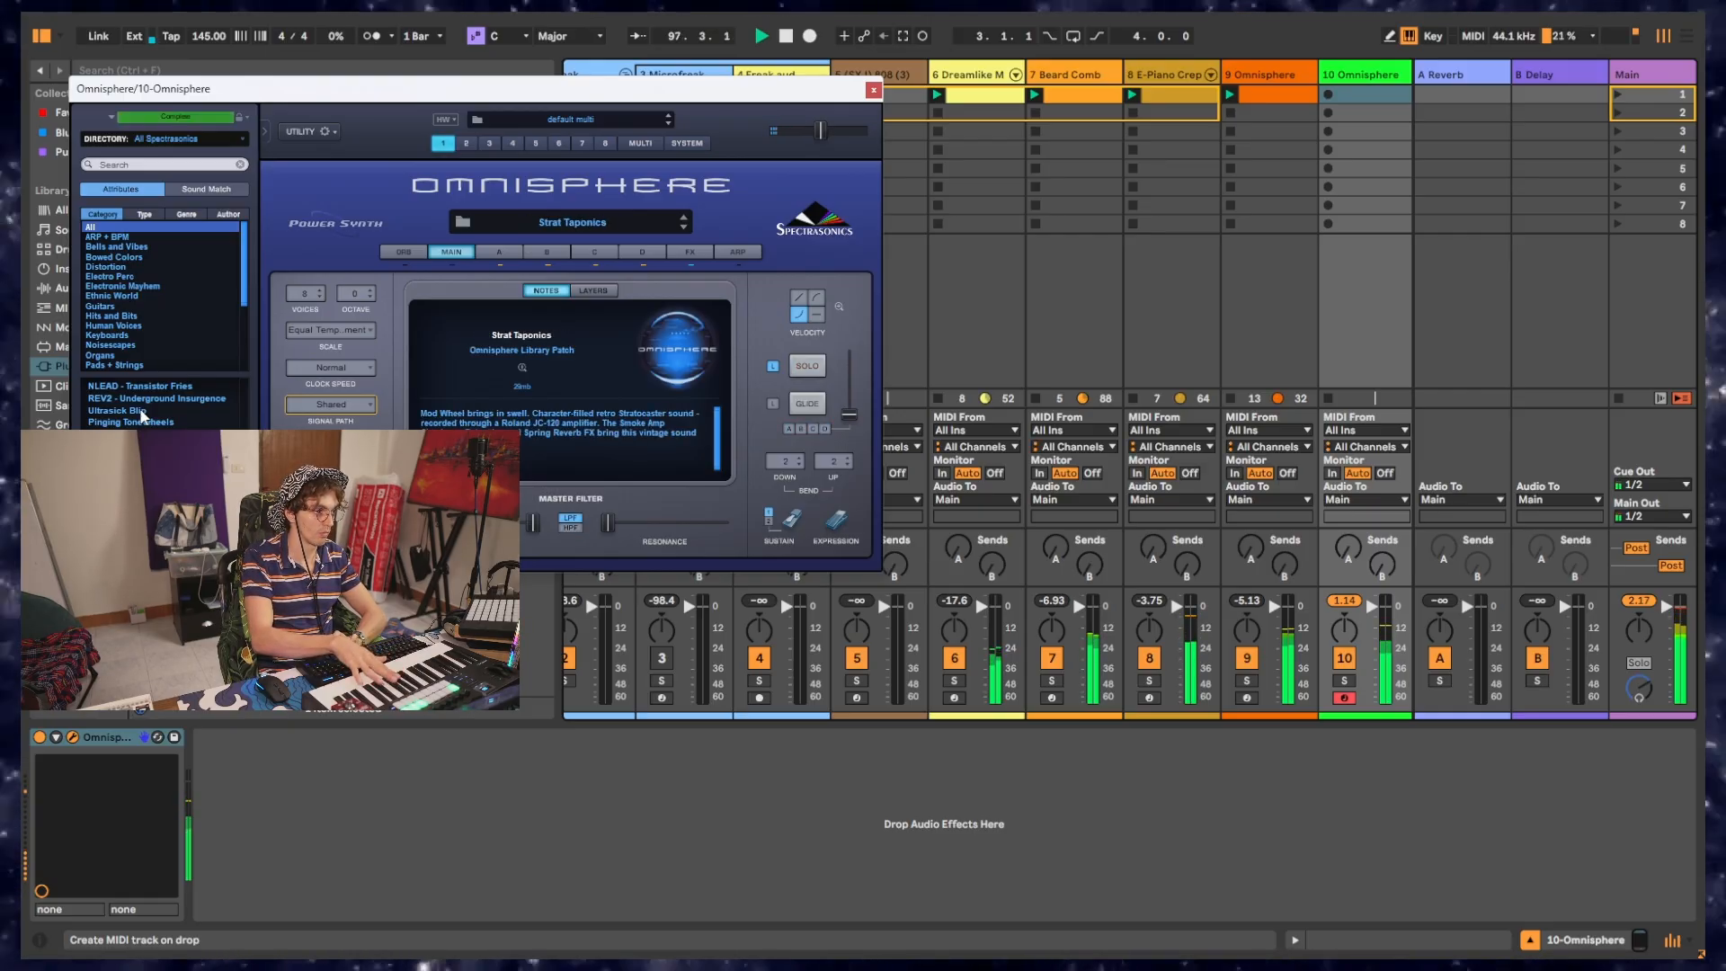
{"action": "key", "text": "Down"}
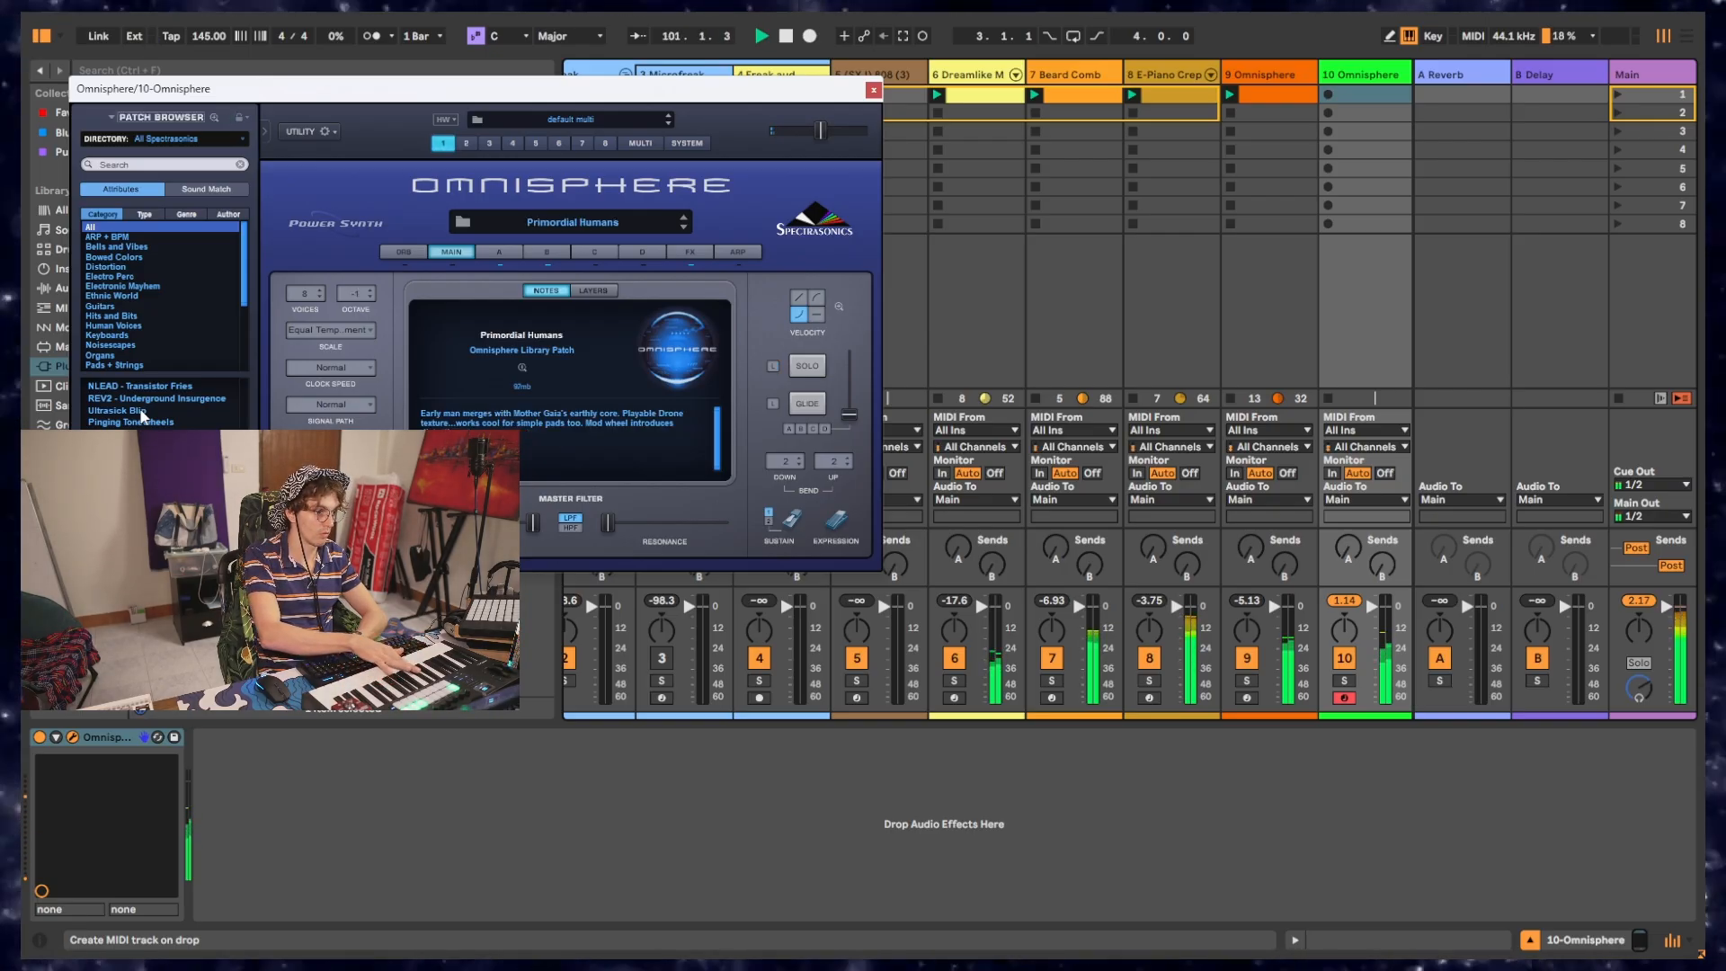
Step: Compare the Bells of Apprehension patch with Classic Super Bells
{"action": "key", "text": "Down"}
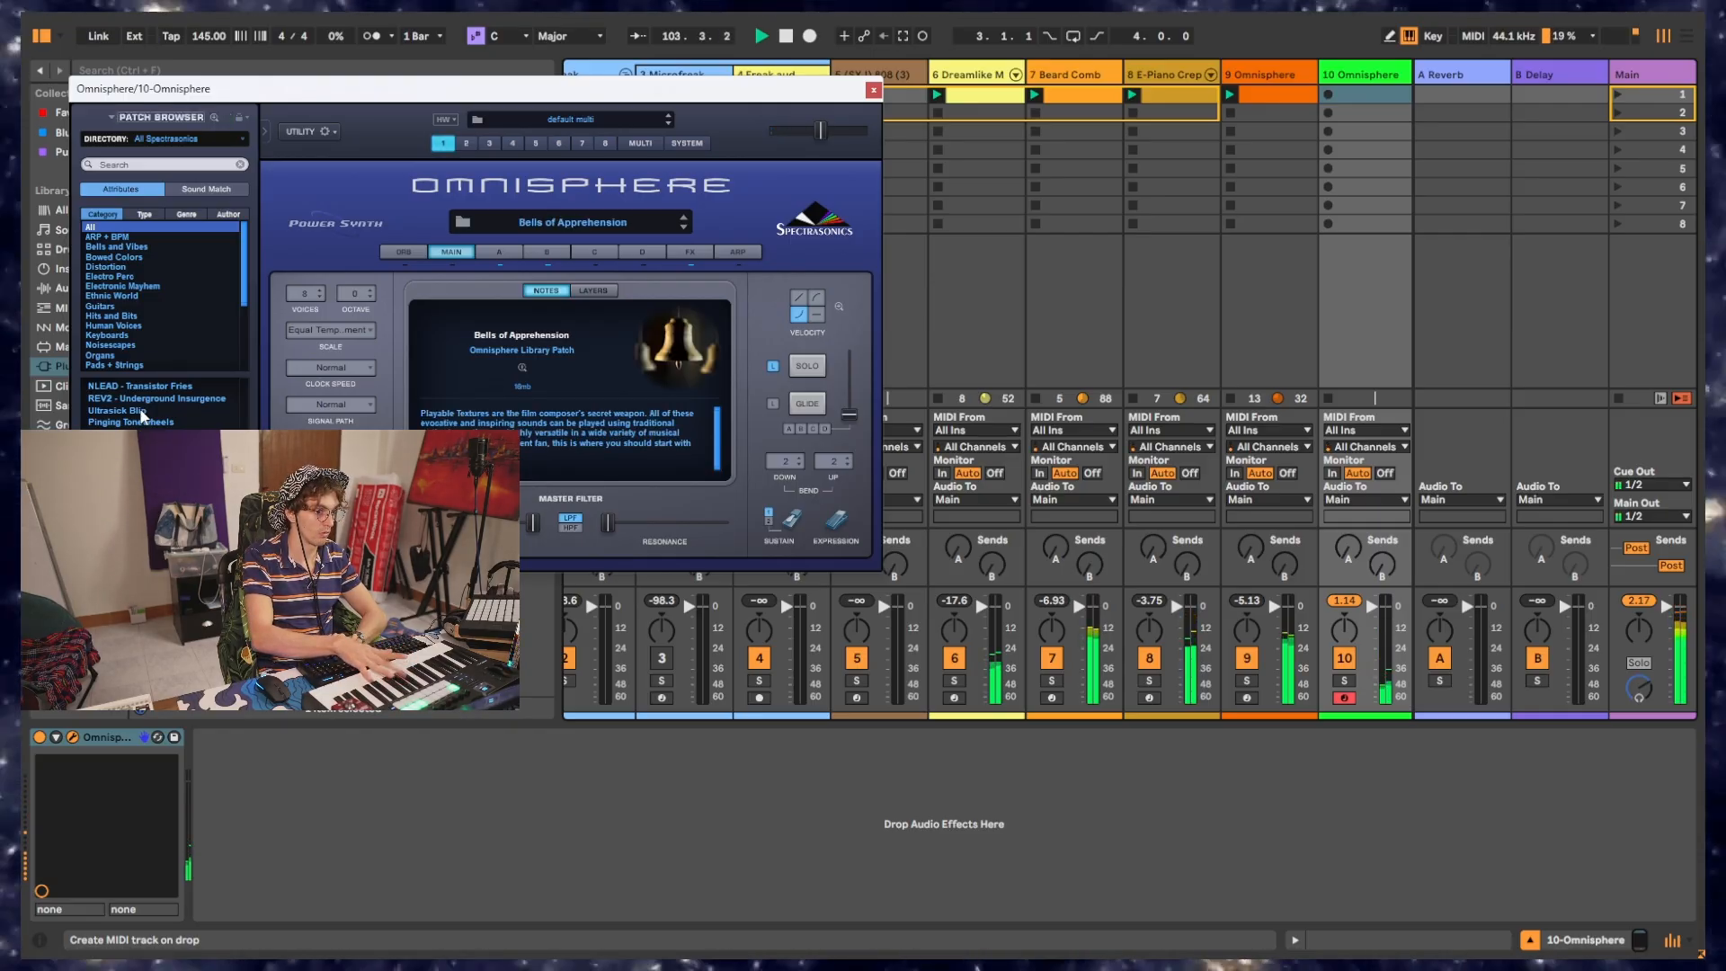
{"action": "key", "text": "Down"}
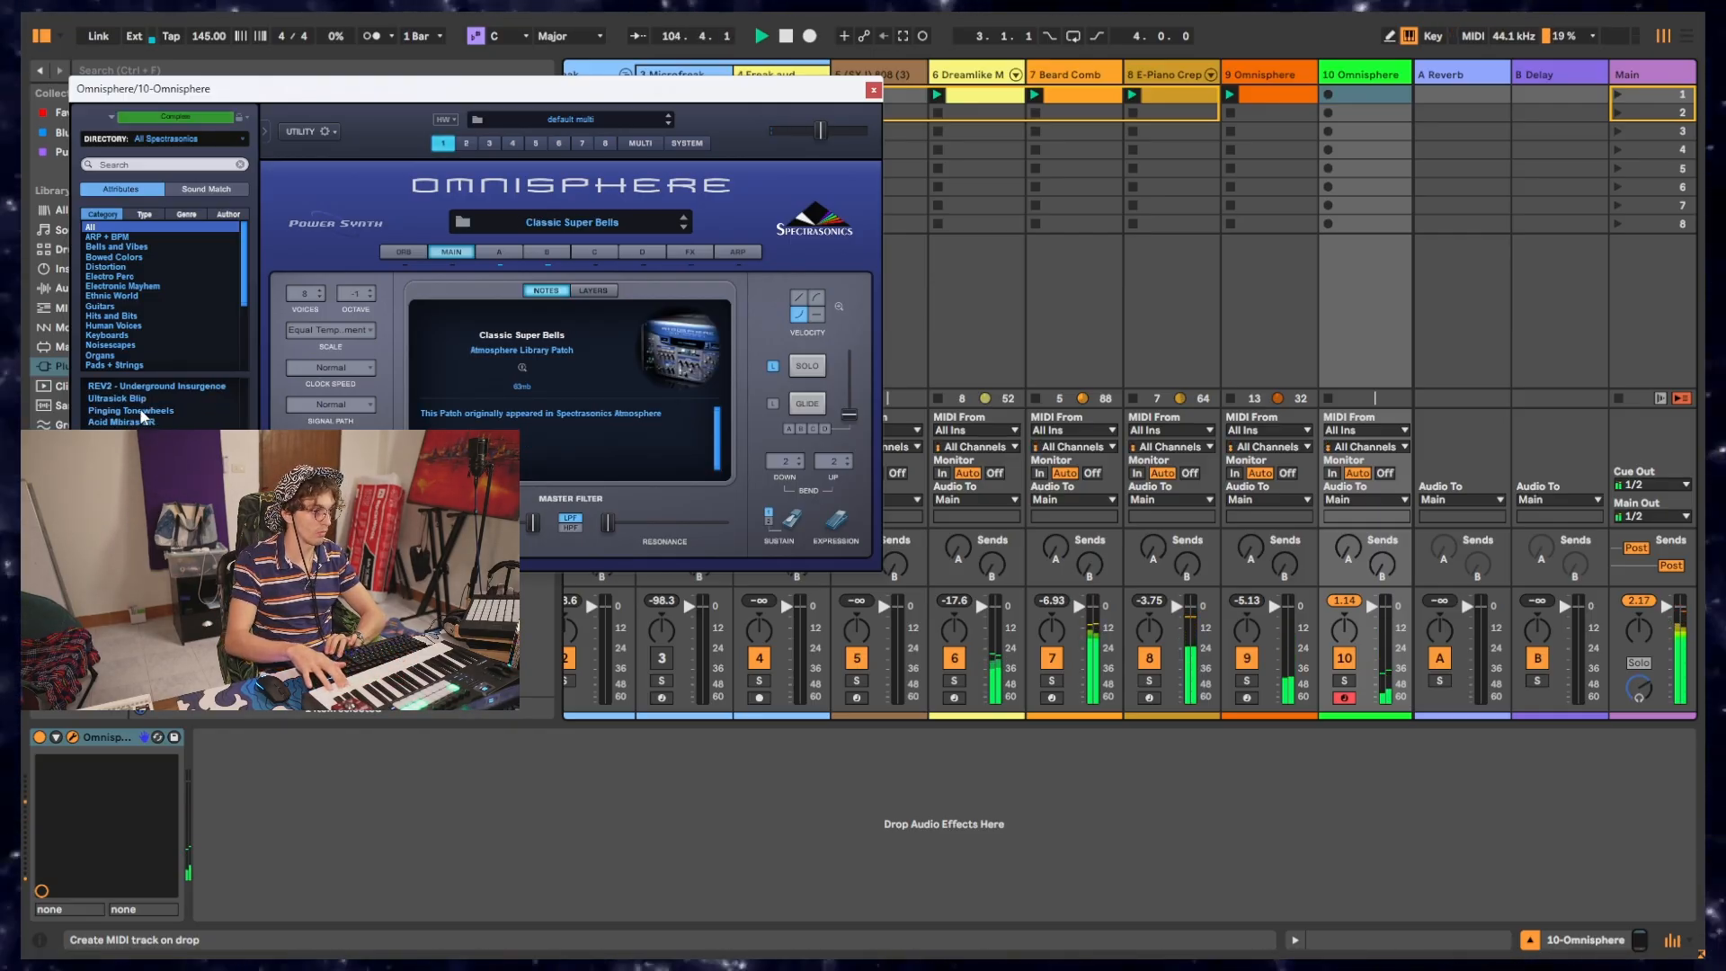
{"action": "key", "text": "Up"}
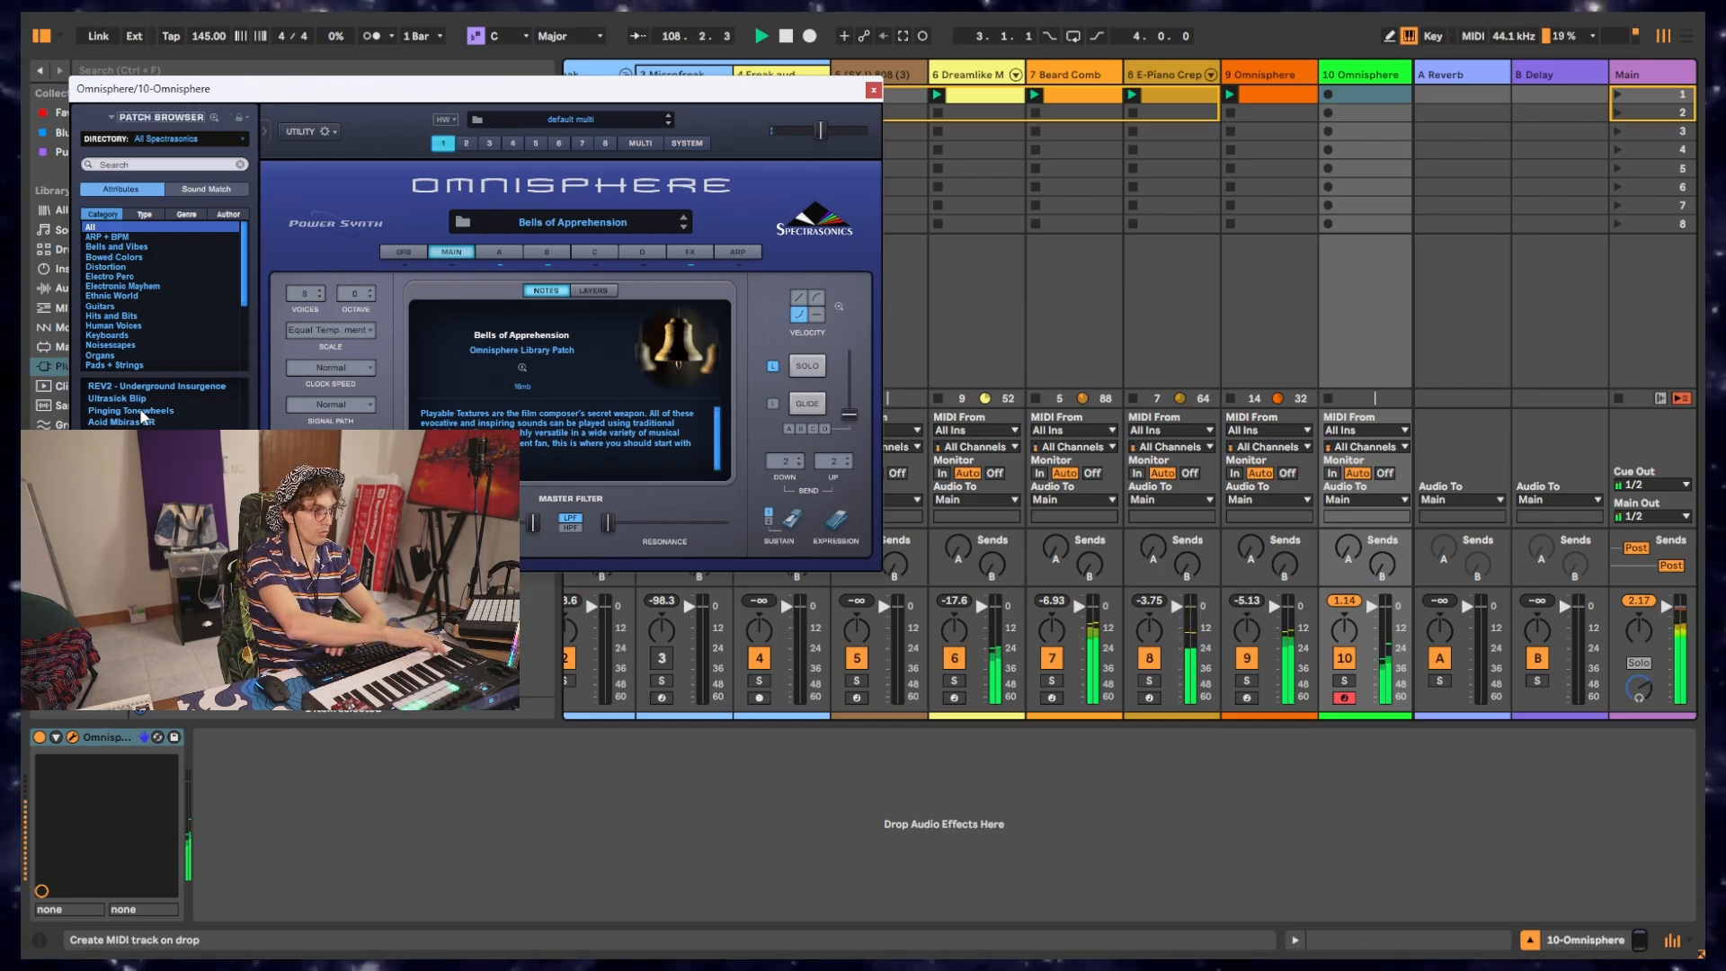
{"action": "key", "text": "Down"}
Step: Audition the patches from Sine Vibratone Organ through Phase Stacker Flange and PEAK - Performance to Call My Synth, and restart the song's playback
{"action": "key", "text": "Down"}
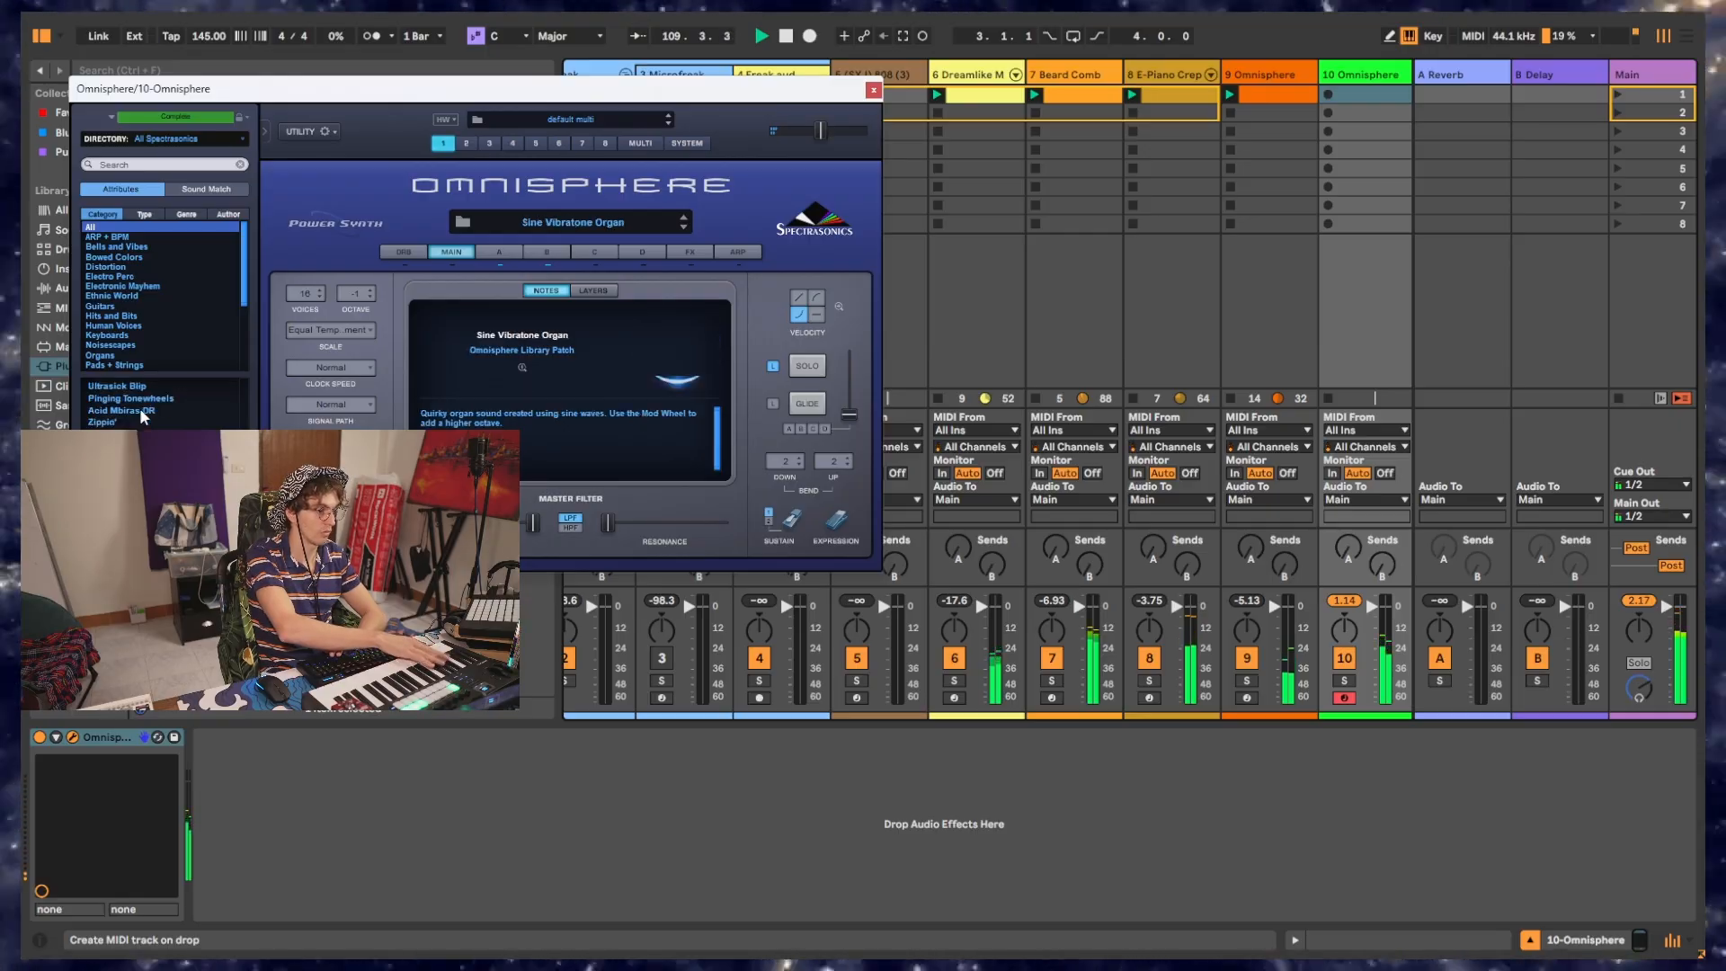
{"action": "key", "text": "Down"}
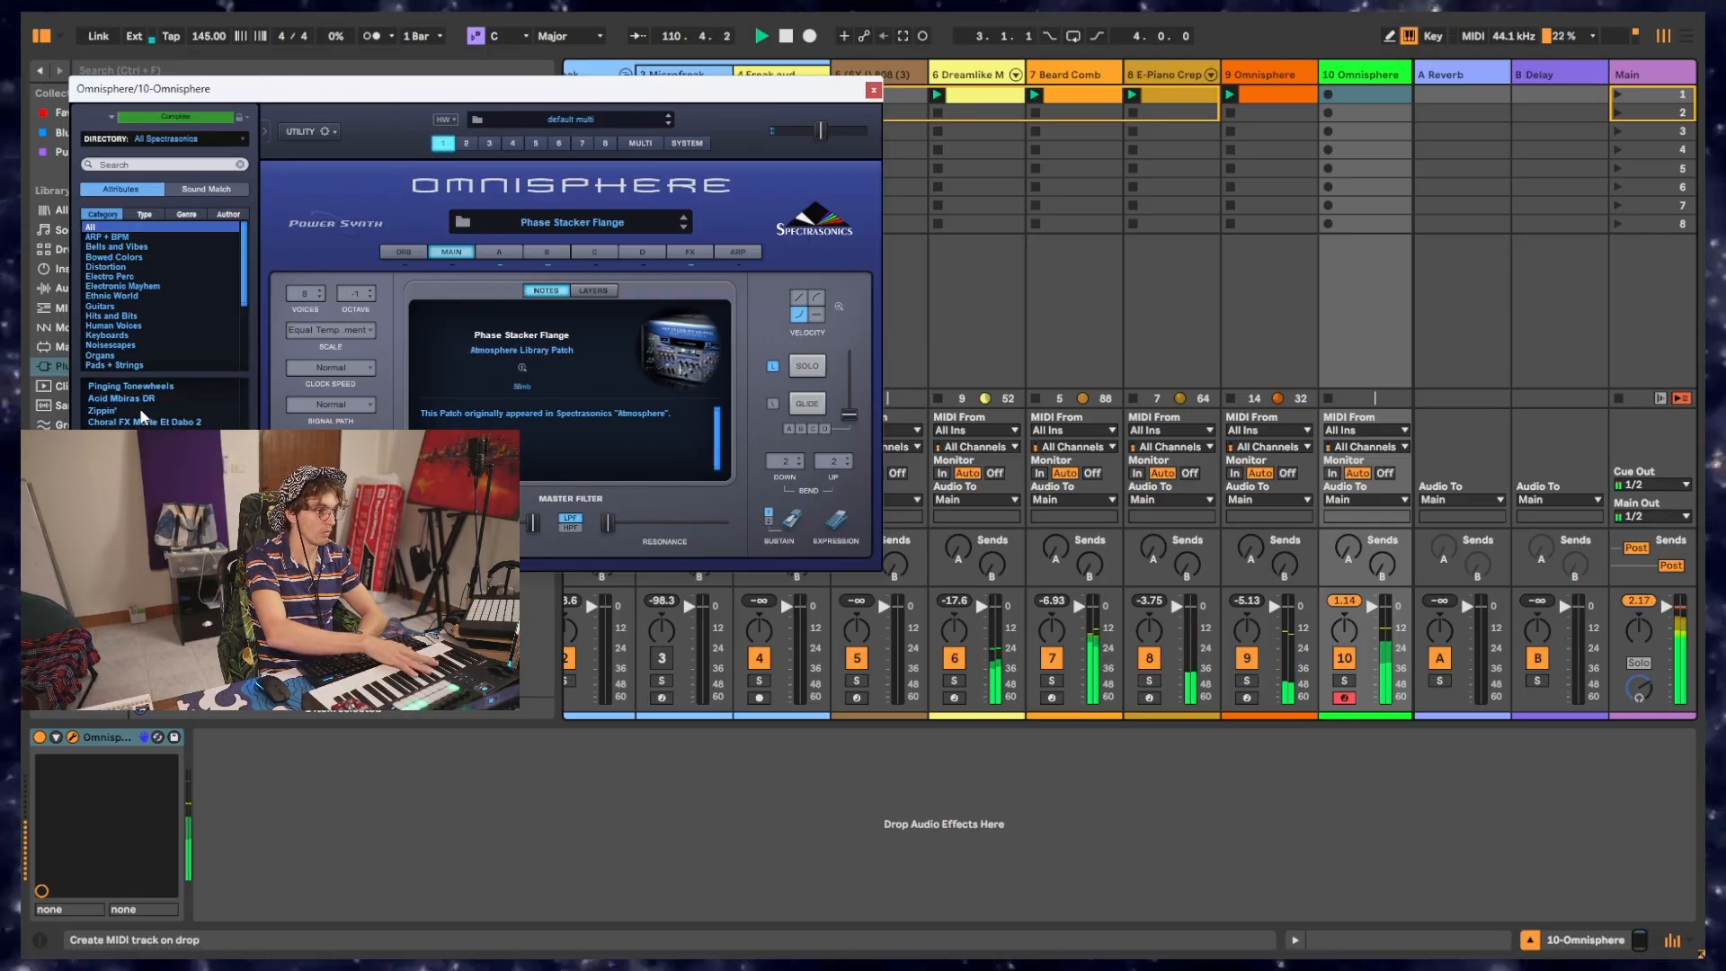
{"action": "key", "text": "Down"}
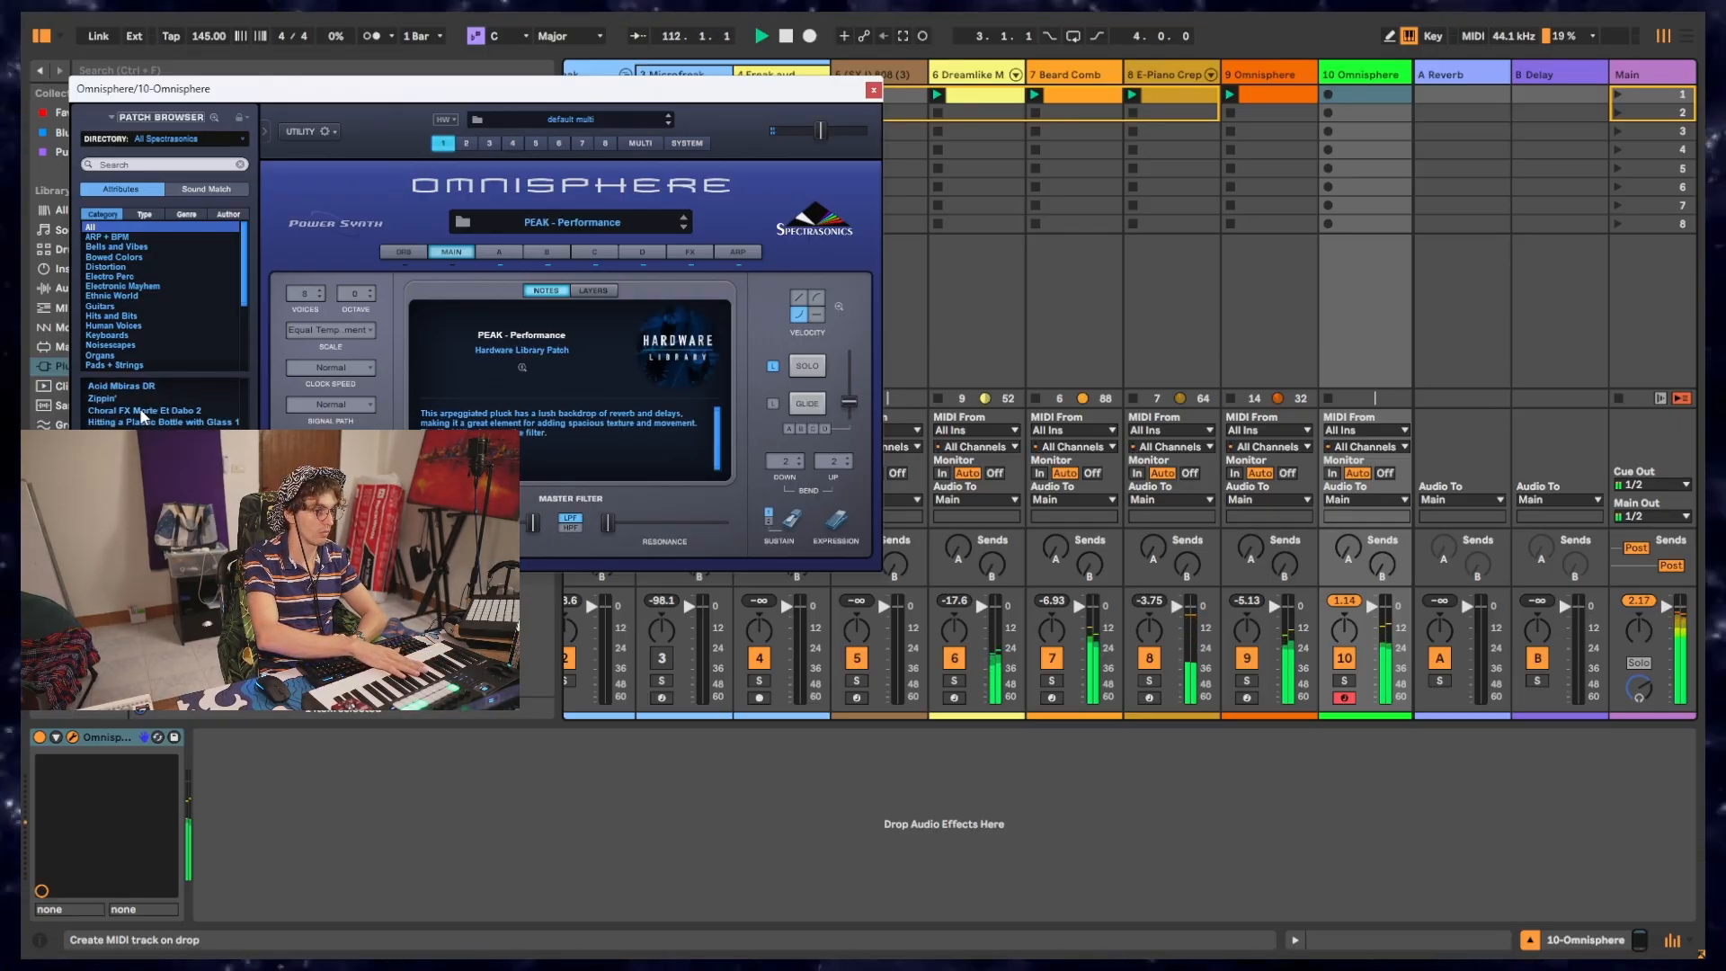
{"action": "key", "text": "Down"}
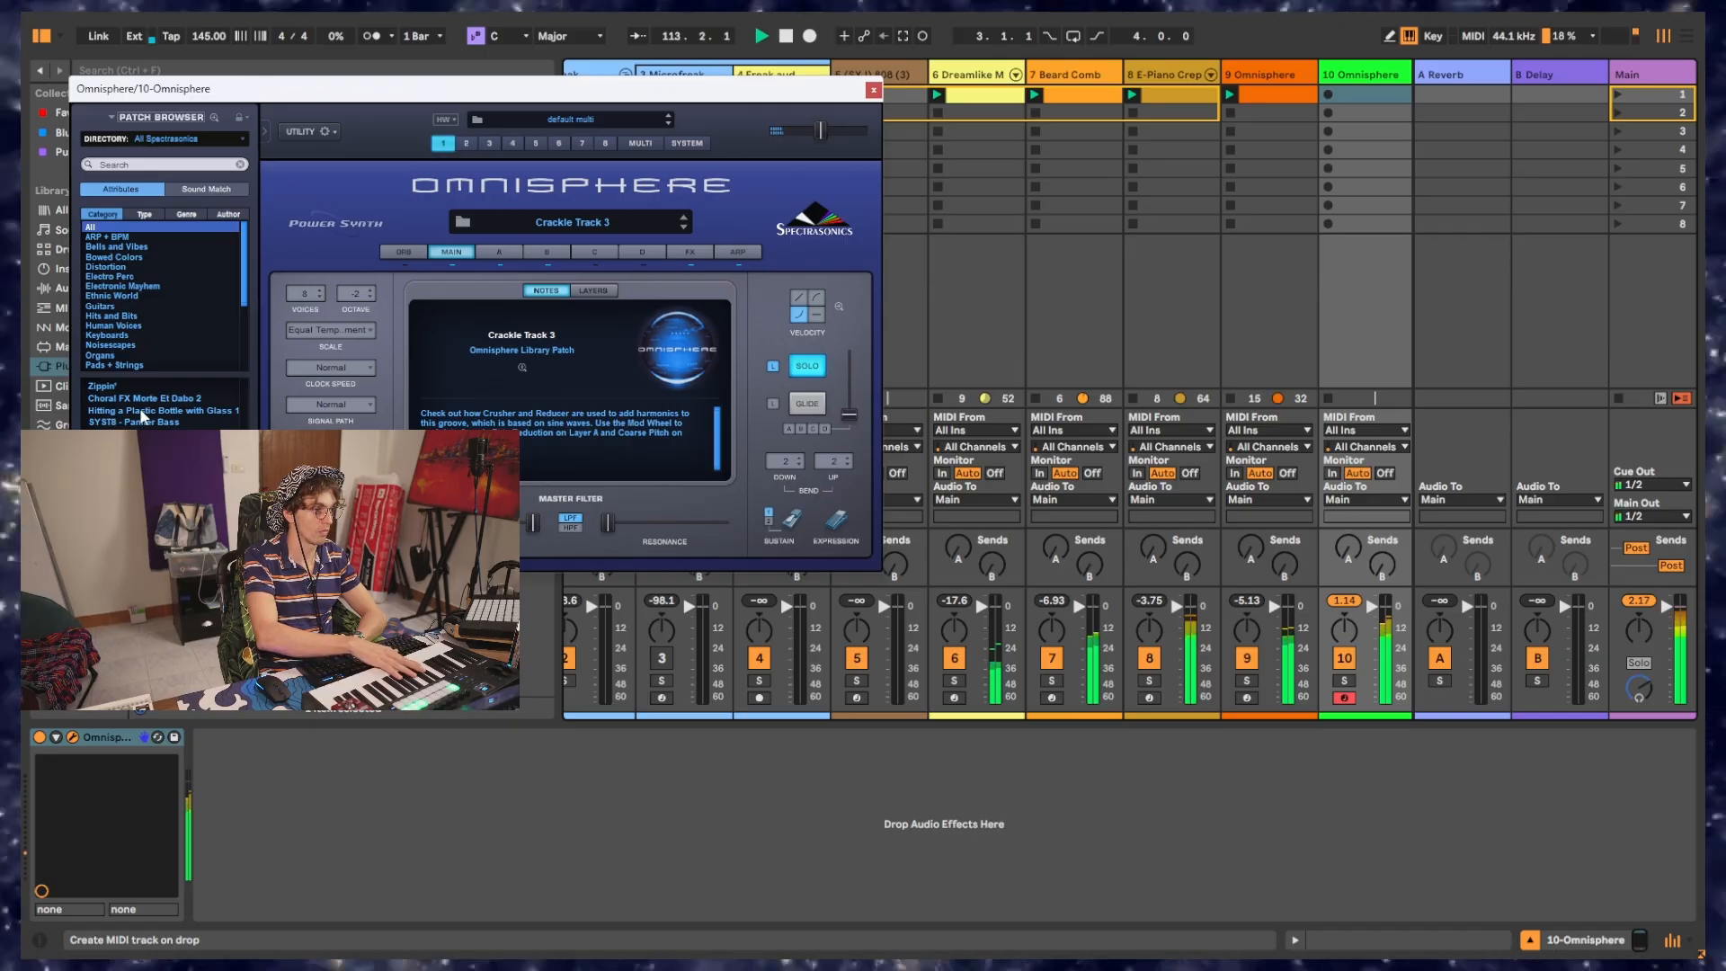
{"action": "key", "text": "Down"}
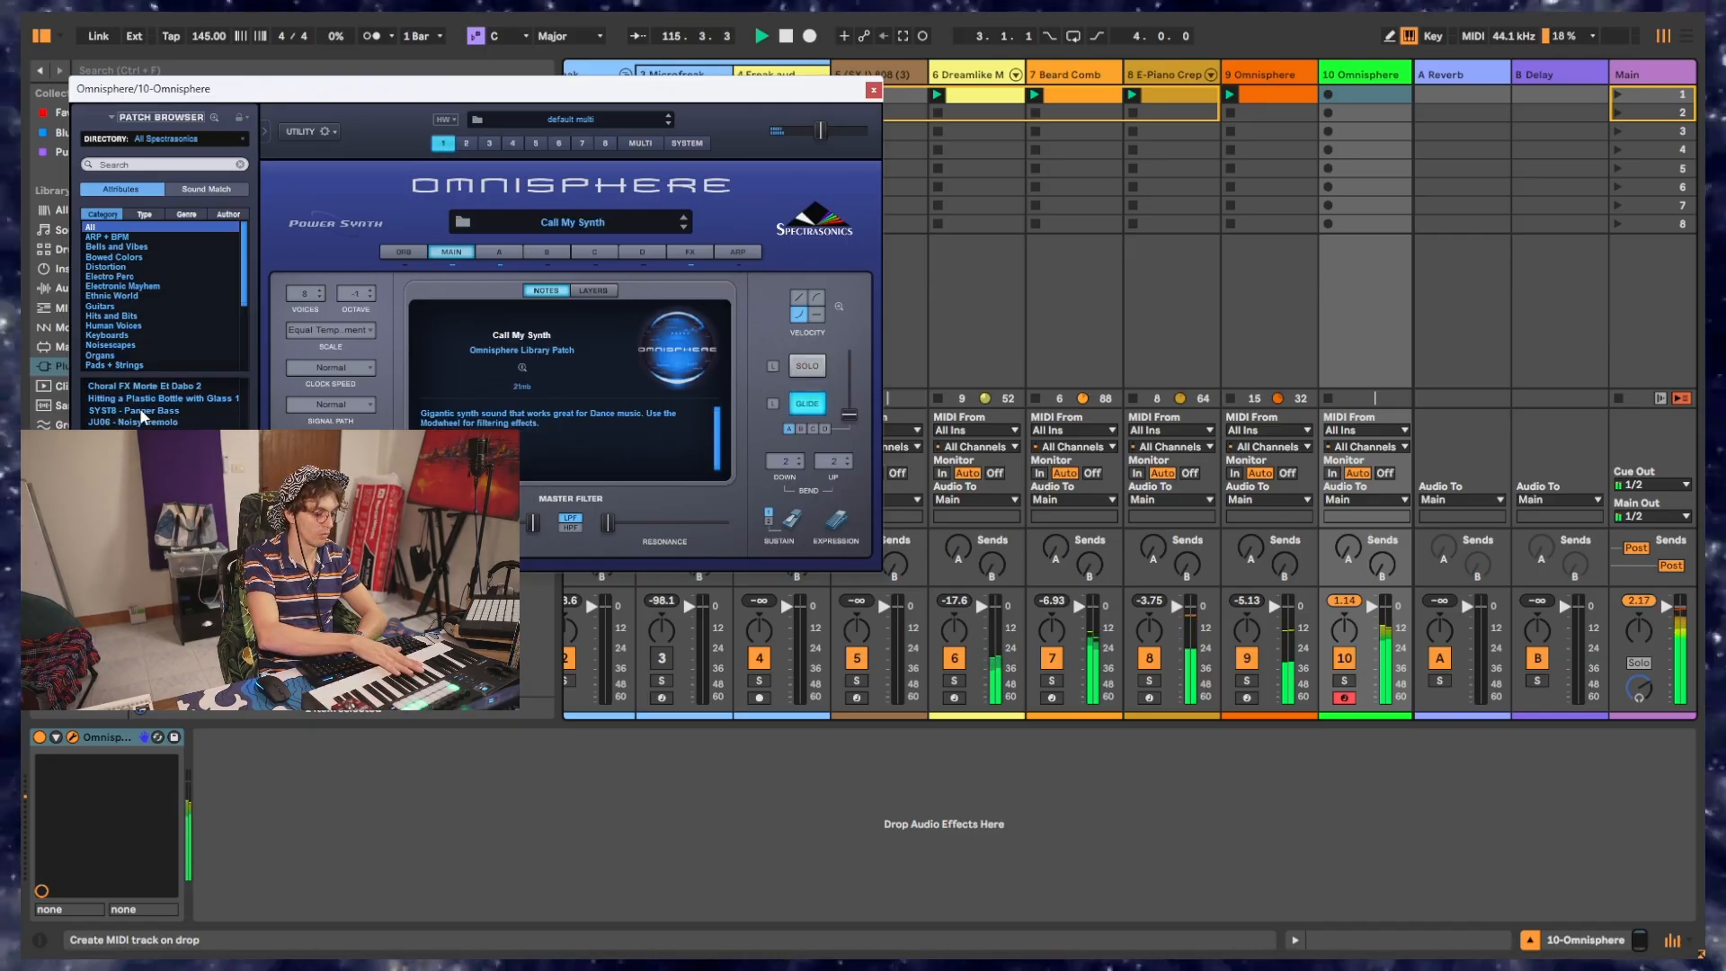
{"action": "key", "text": "space"}
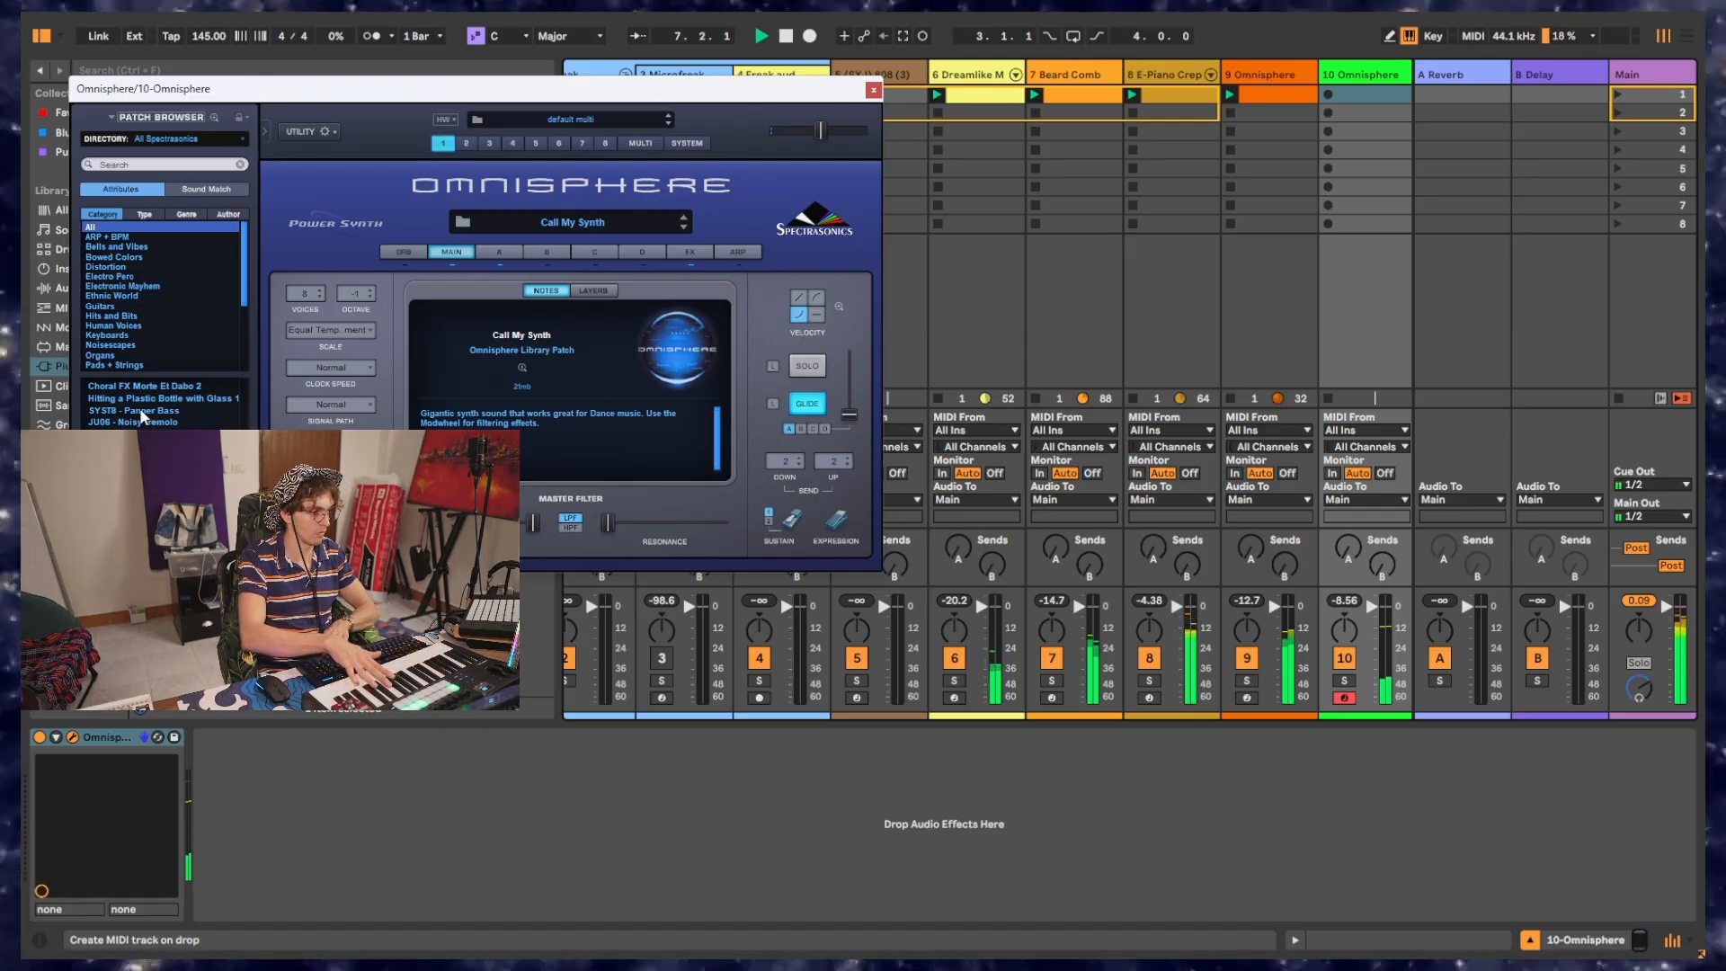
Step: Audition JU06 - Gap Worm and compare KPRO - Low Rent Pad with MS20 - Overdriven Lead
{"action": "key", "text": "Down"}
{"action": "key", "text": "Down"}
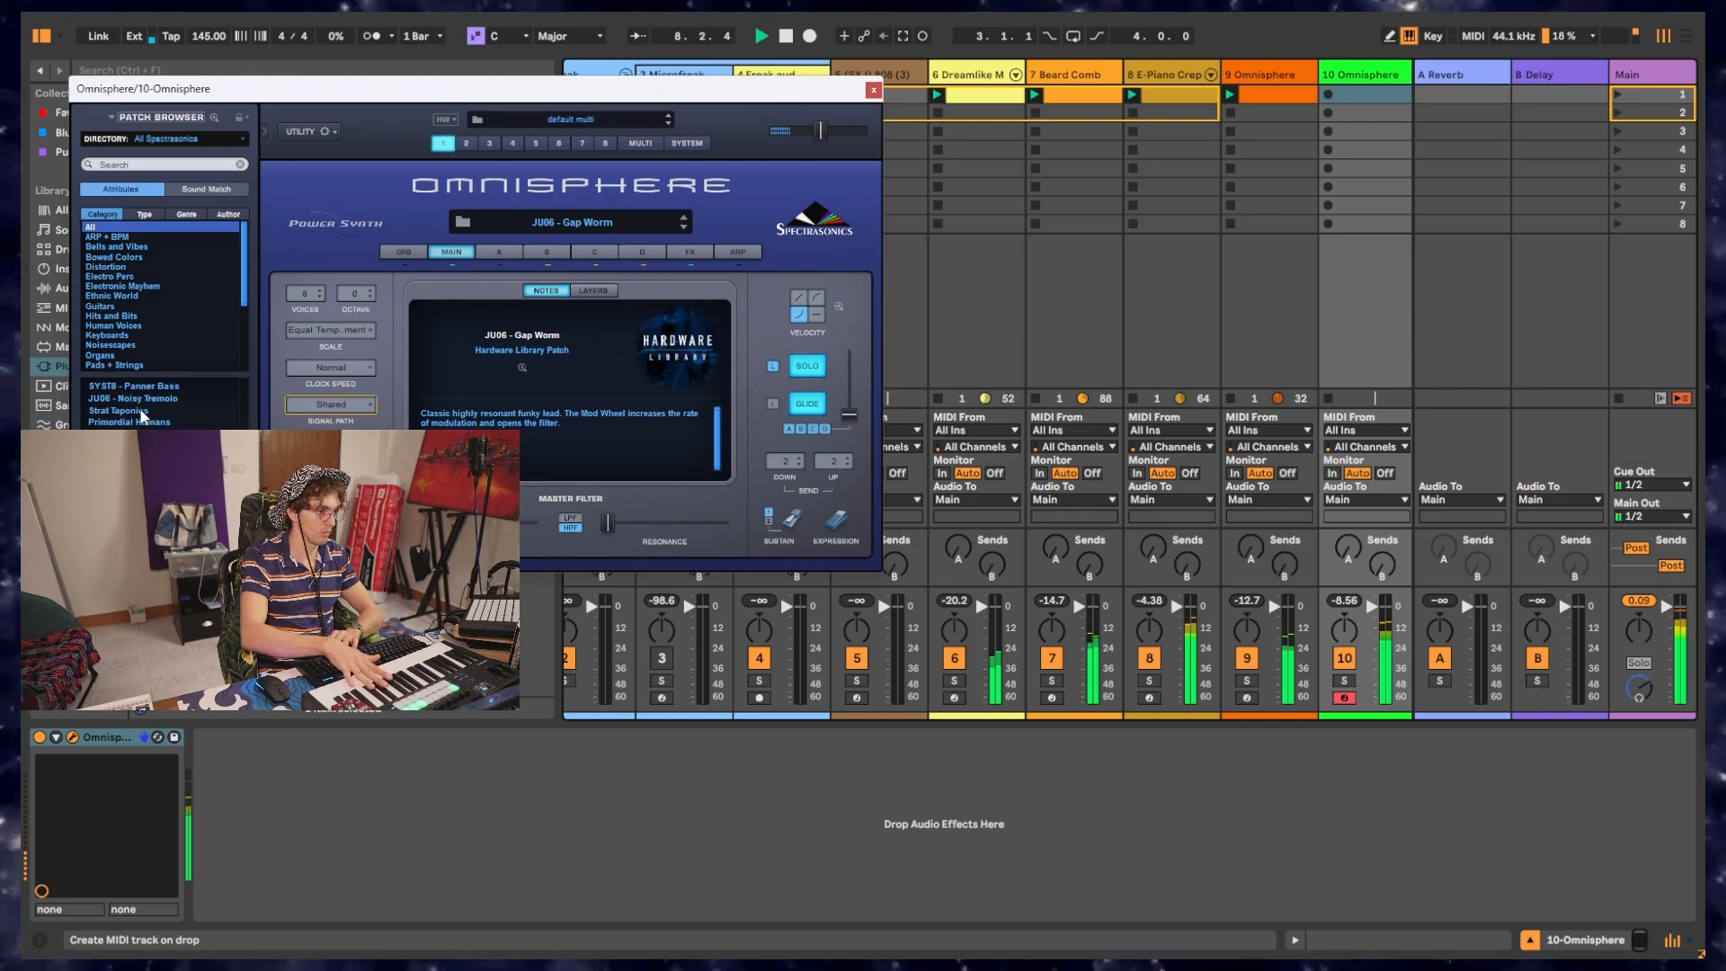
{"action": "key", "text": "Down"}
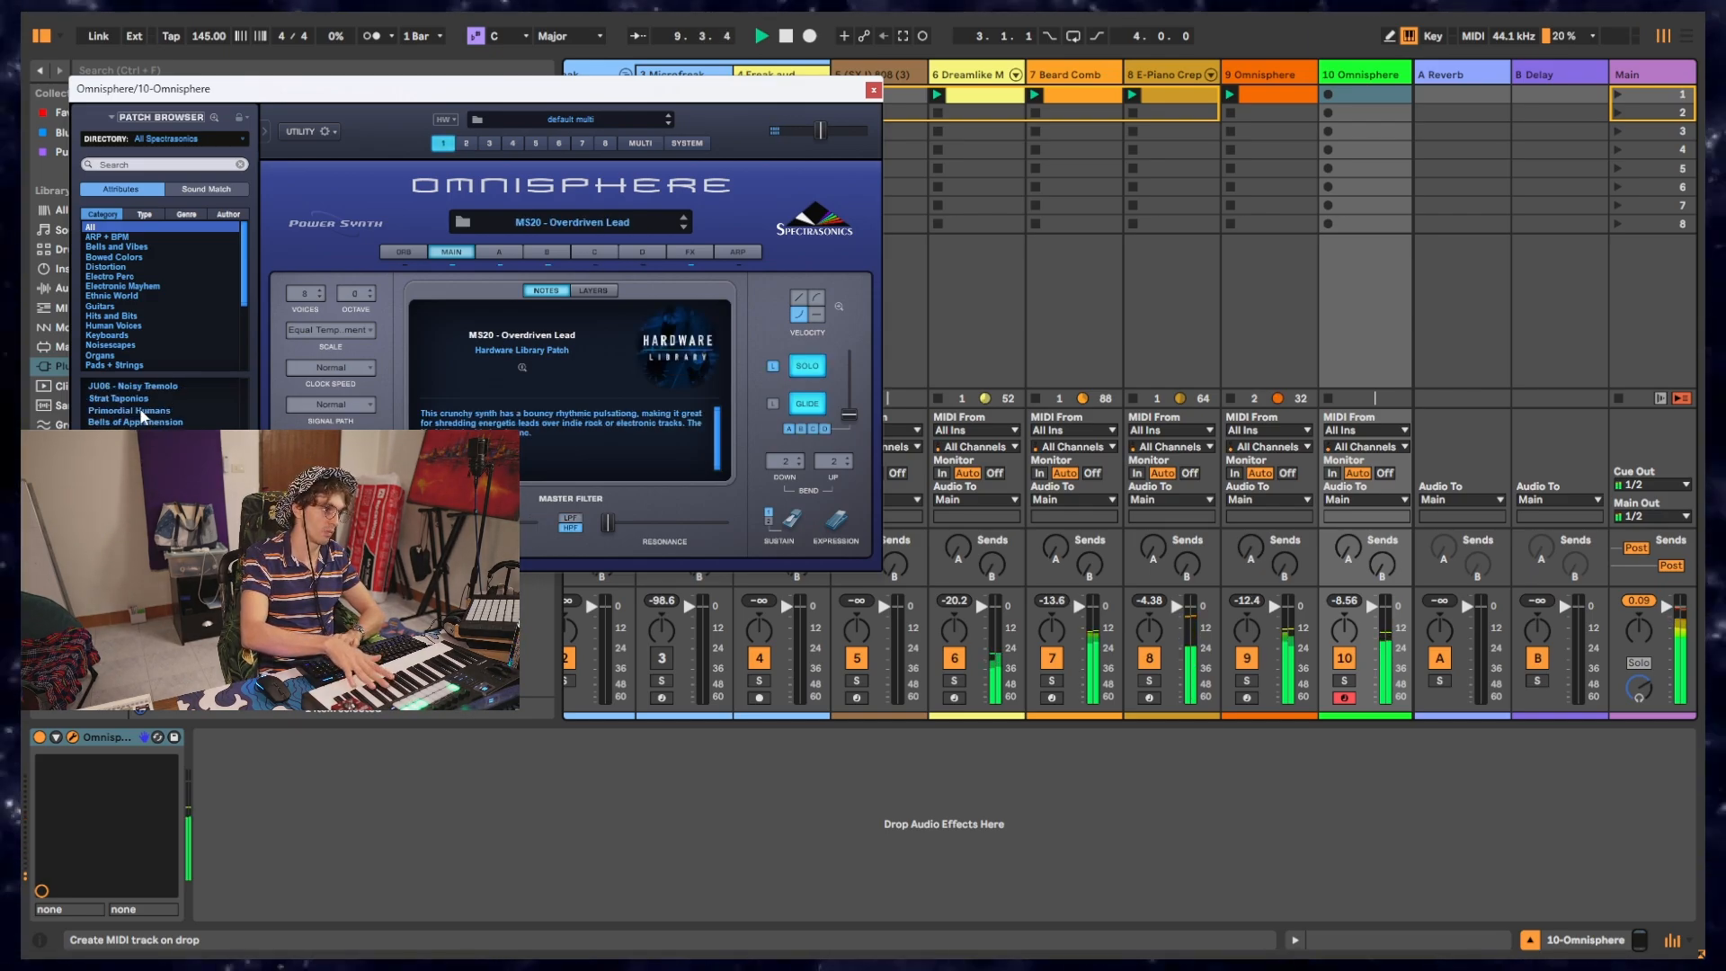
{"action": "key", "text": "Up"}
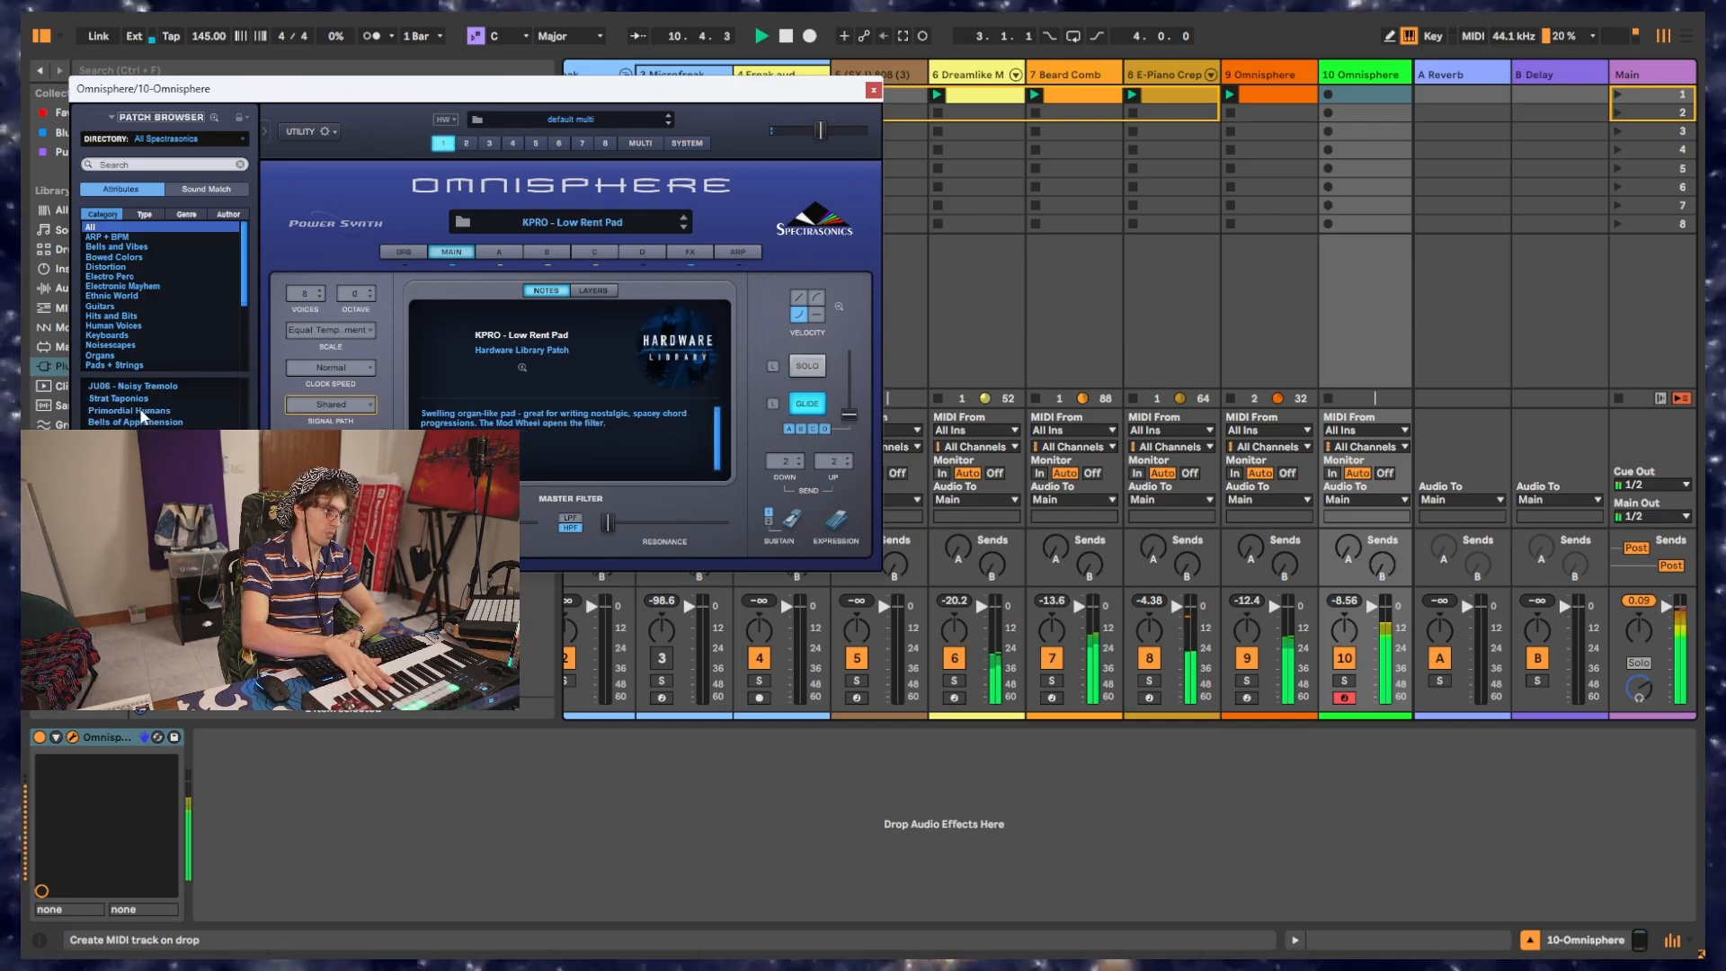
{"action": "key", "text": "Down"}
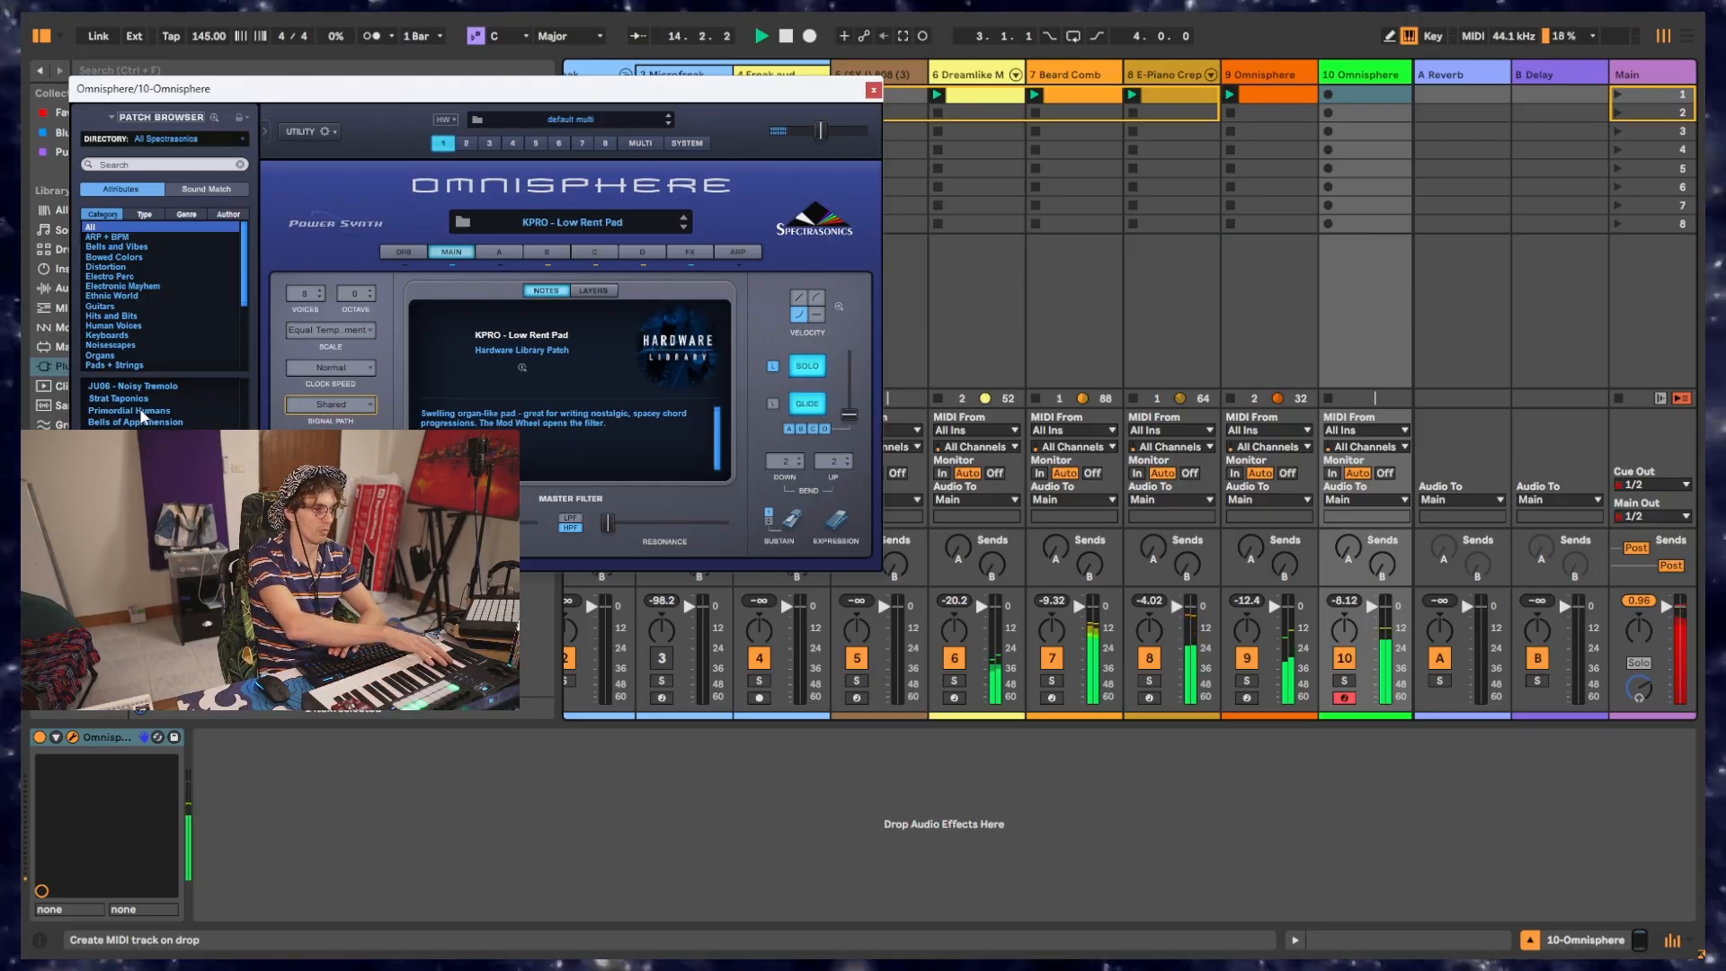
{"action": "key", "text": "Down"}
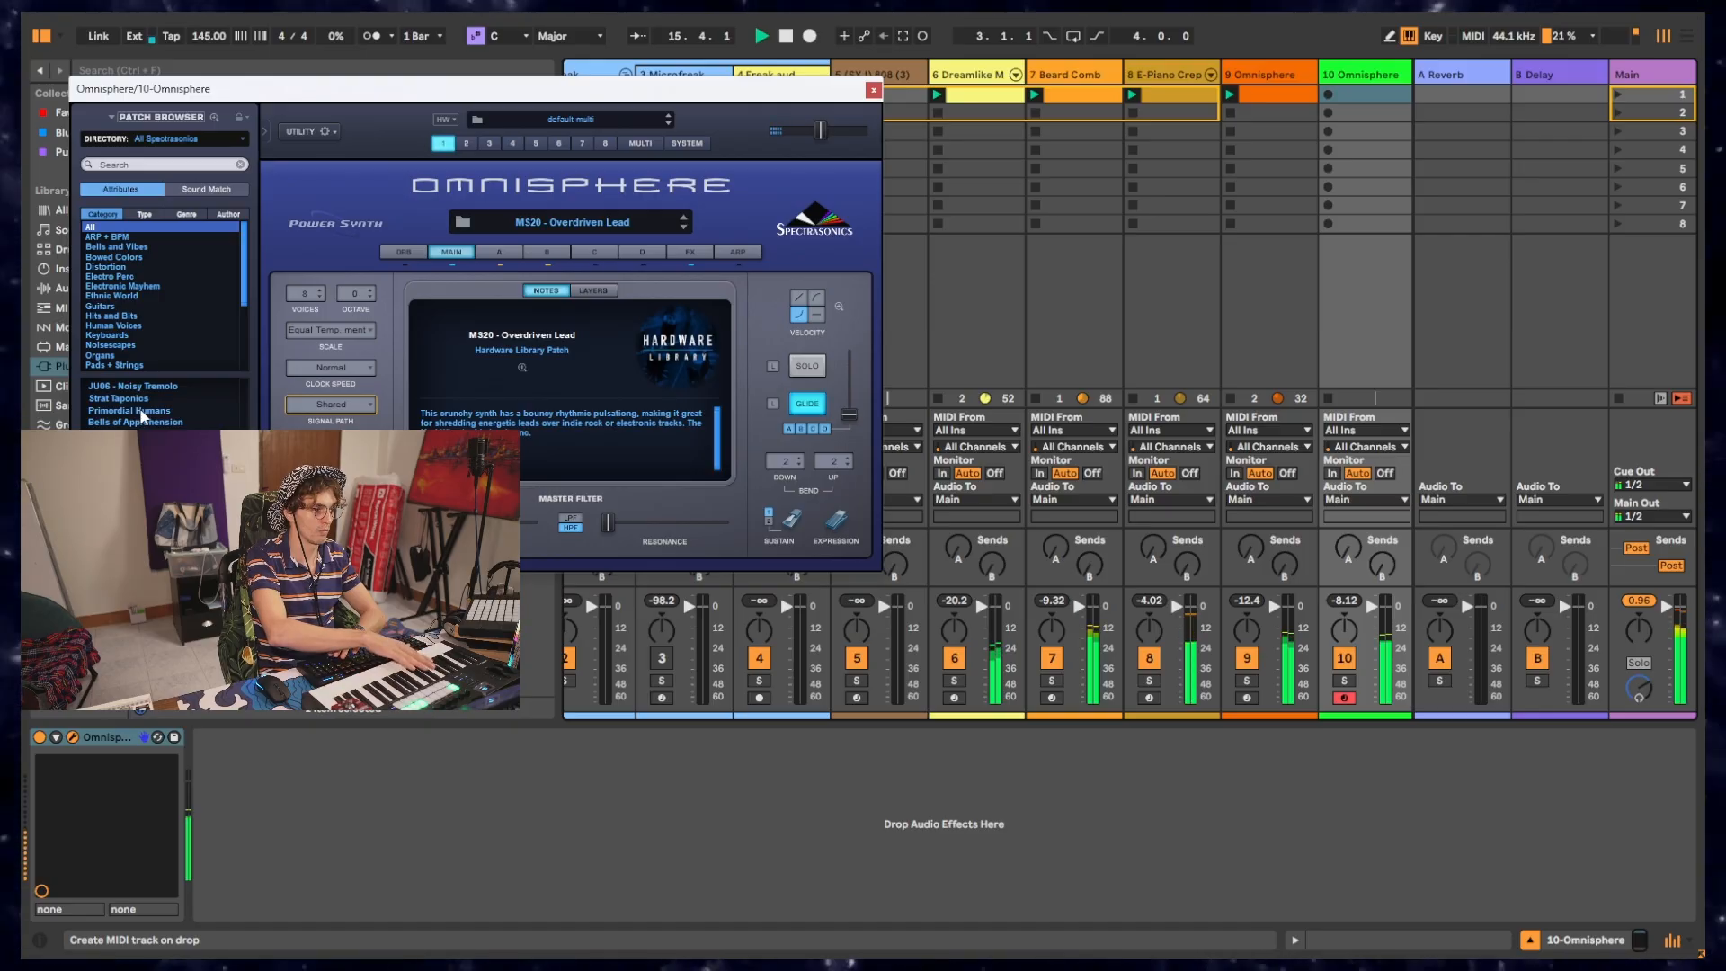
Step: Audition the patches after MS20 - Overdriven Lead, through PRO2 - Stairs of Destiny 1, Blue Fizz Sweep and Tap Out to Virus JP Poly 1
{"action": "key", "text": "Down"}
{"action": "key", "text": "Down"}
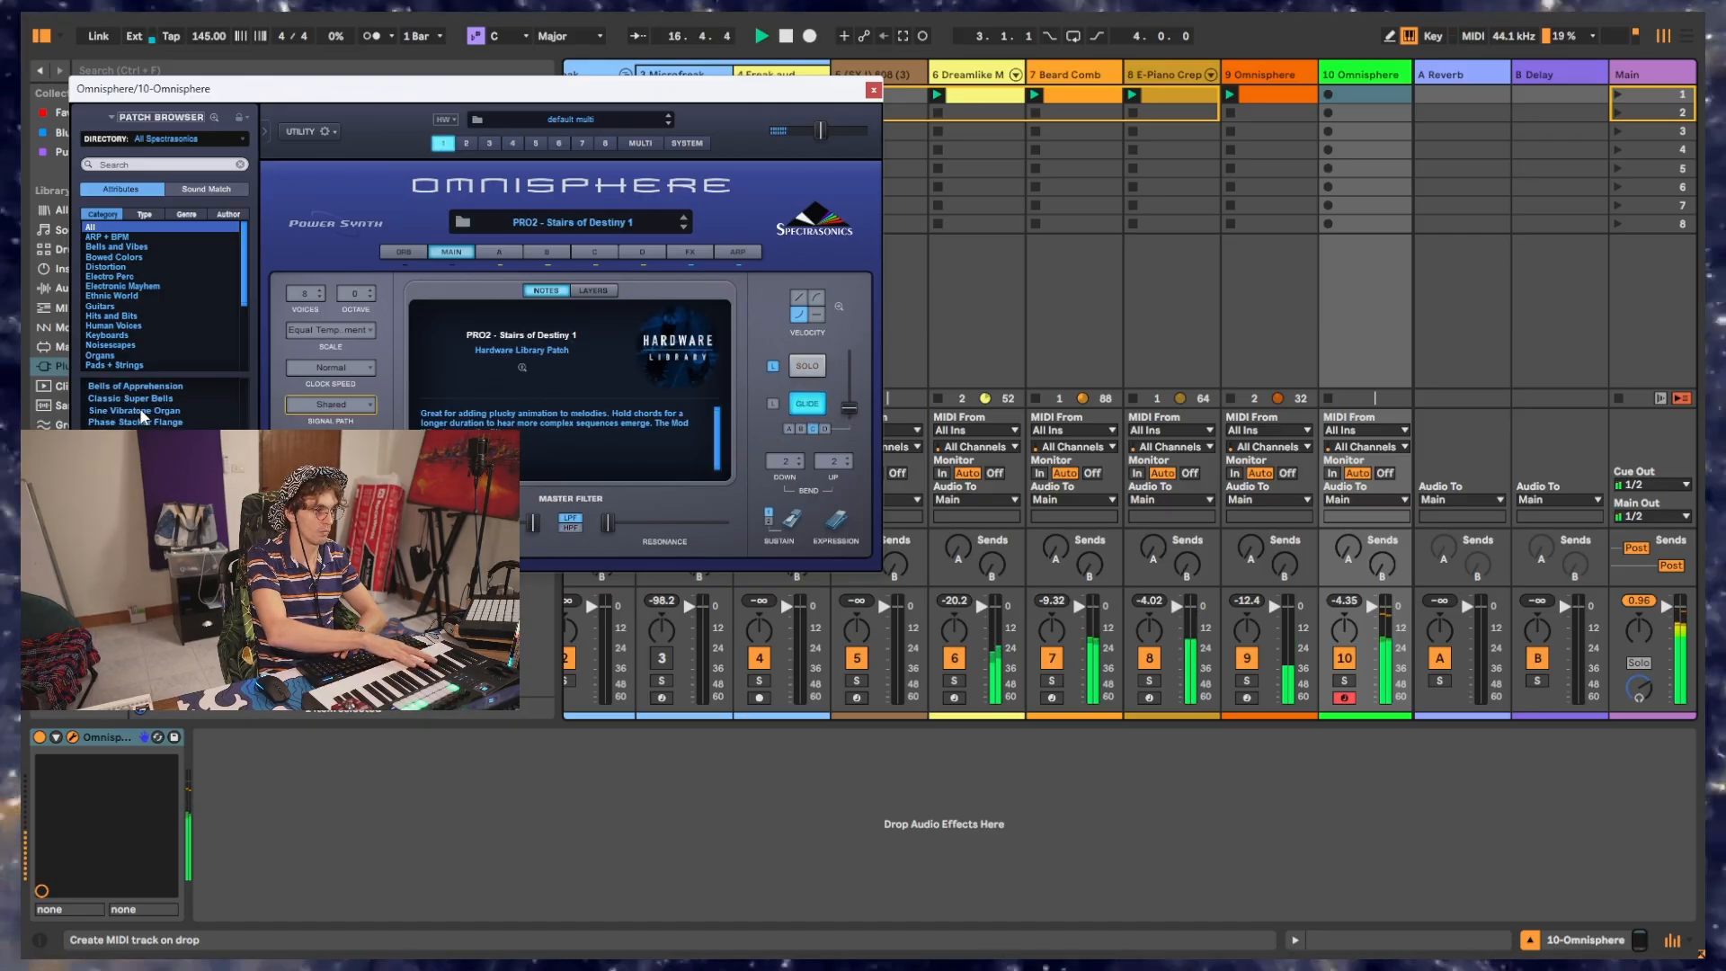
{"action": "key", "text": "Down"}
{"action": "key", "text": "Down"}
{"action": "key", "text": "Down"}
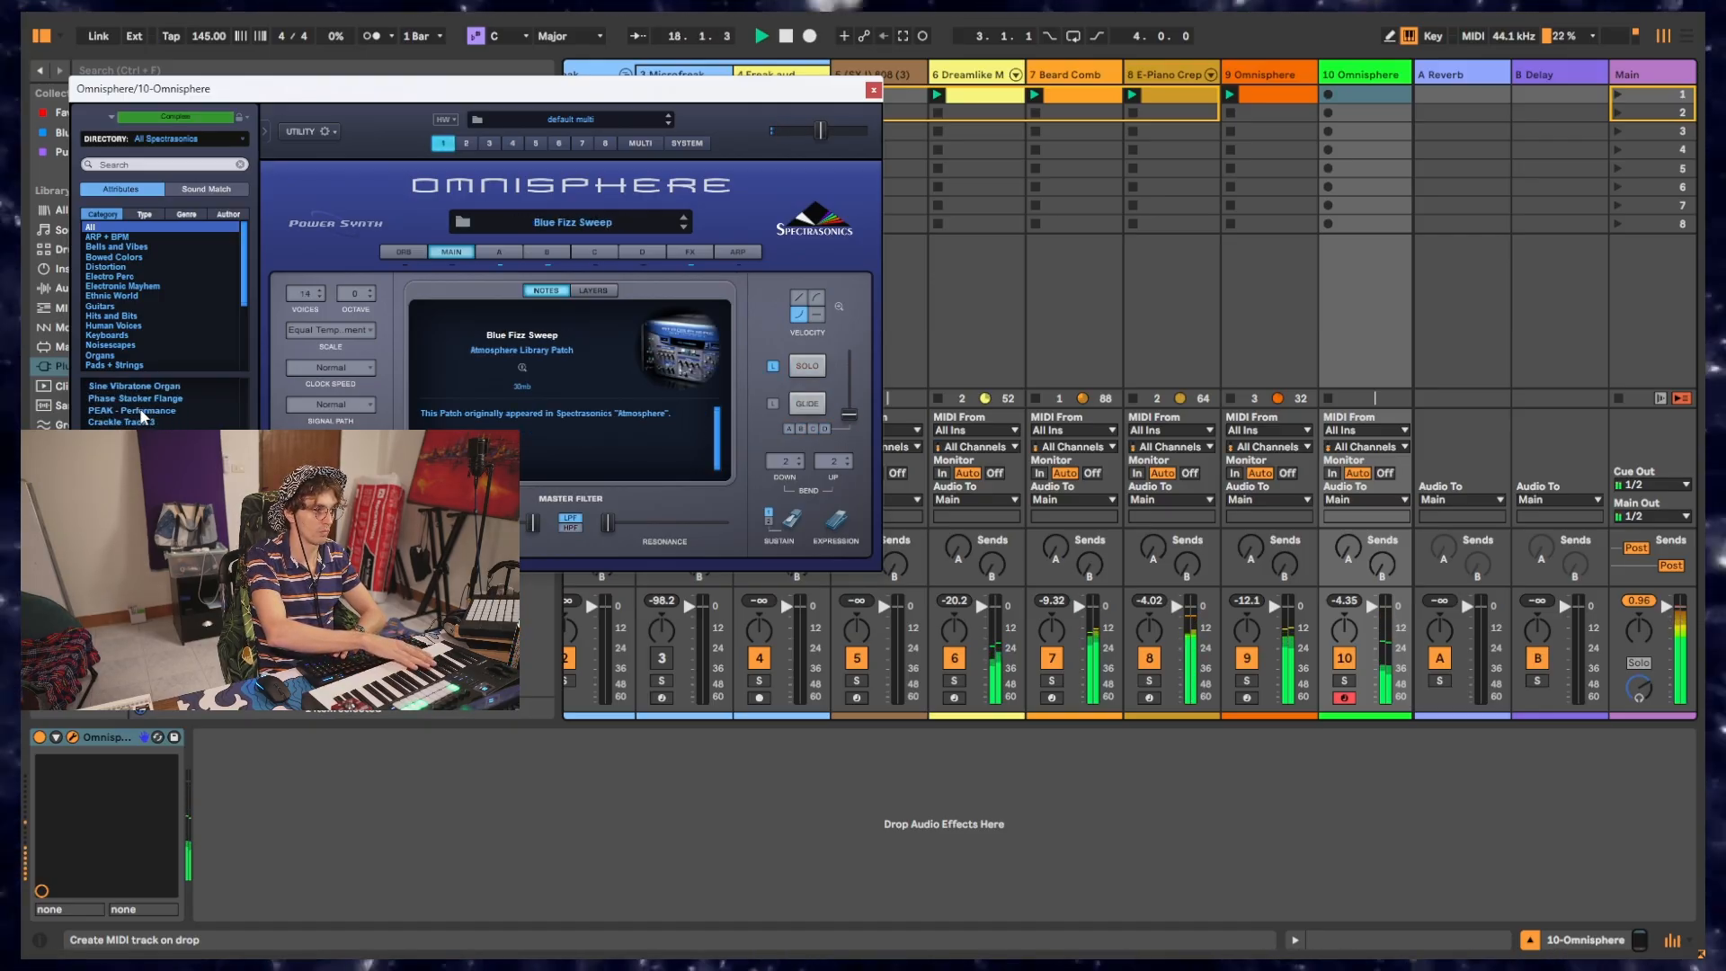
{"action": "key", "text": "Down"}
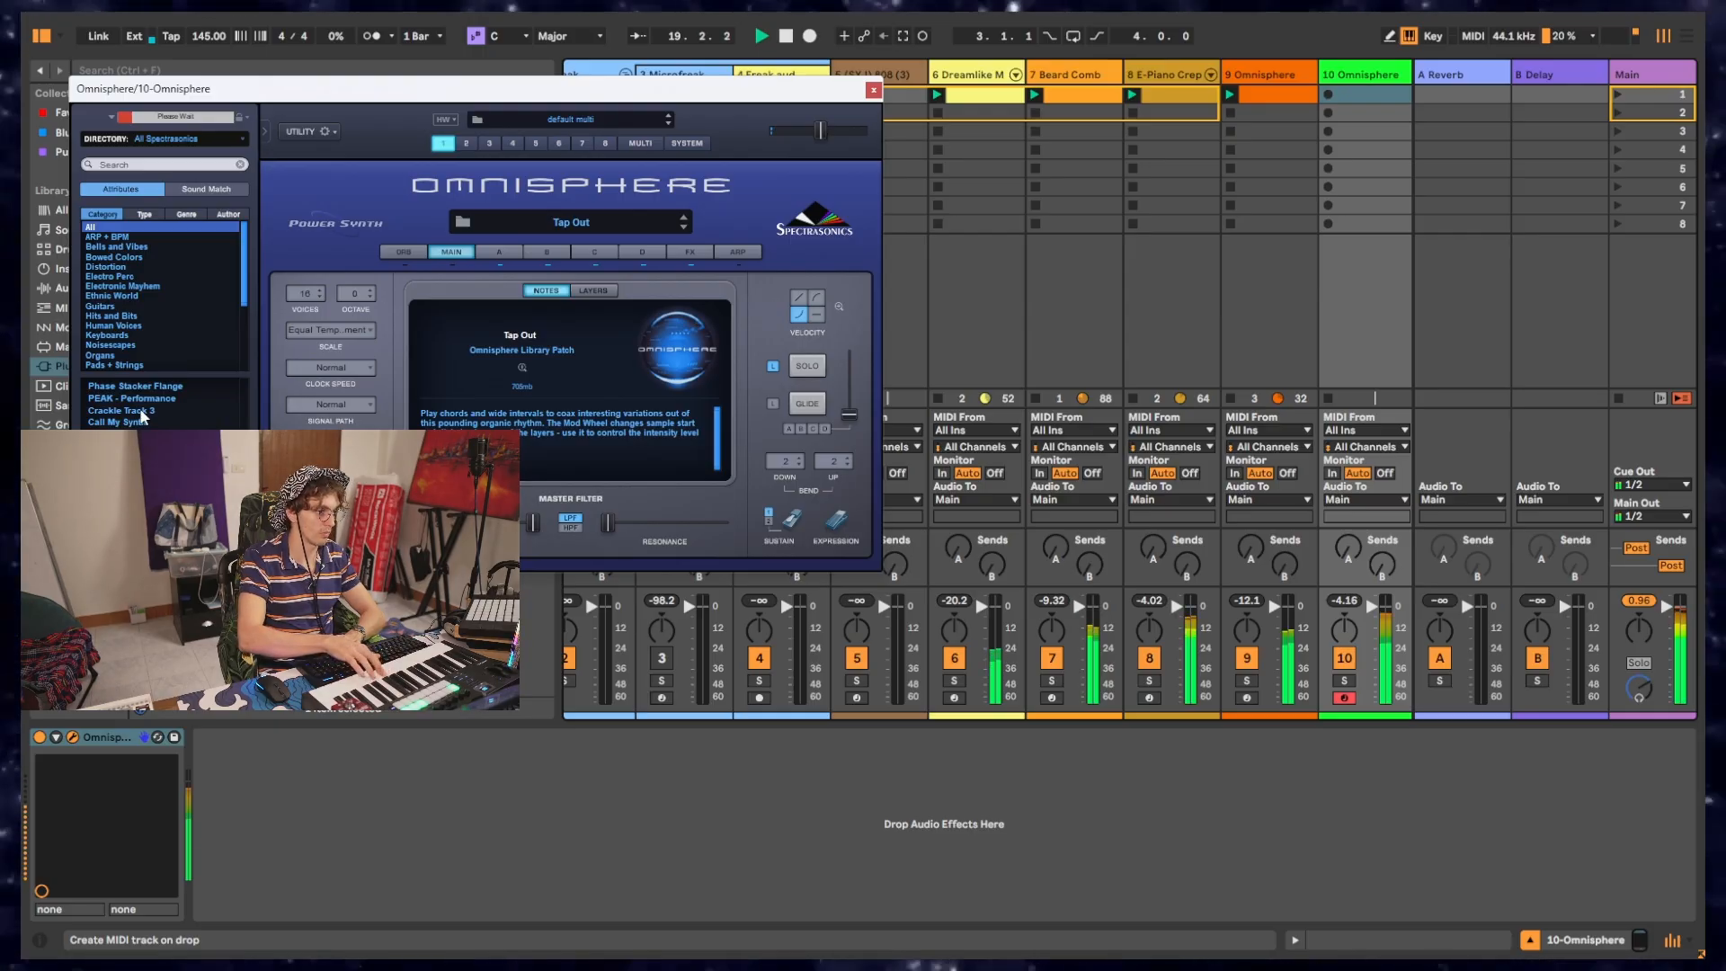
{"action": "key", "text": "Down"}
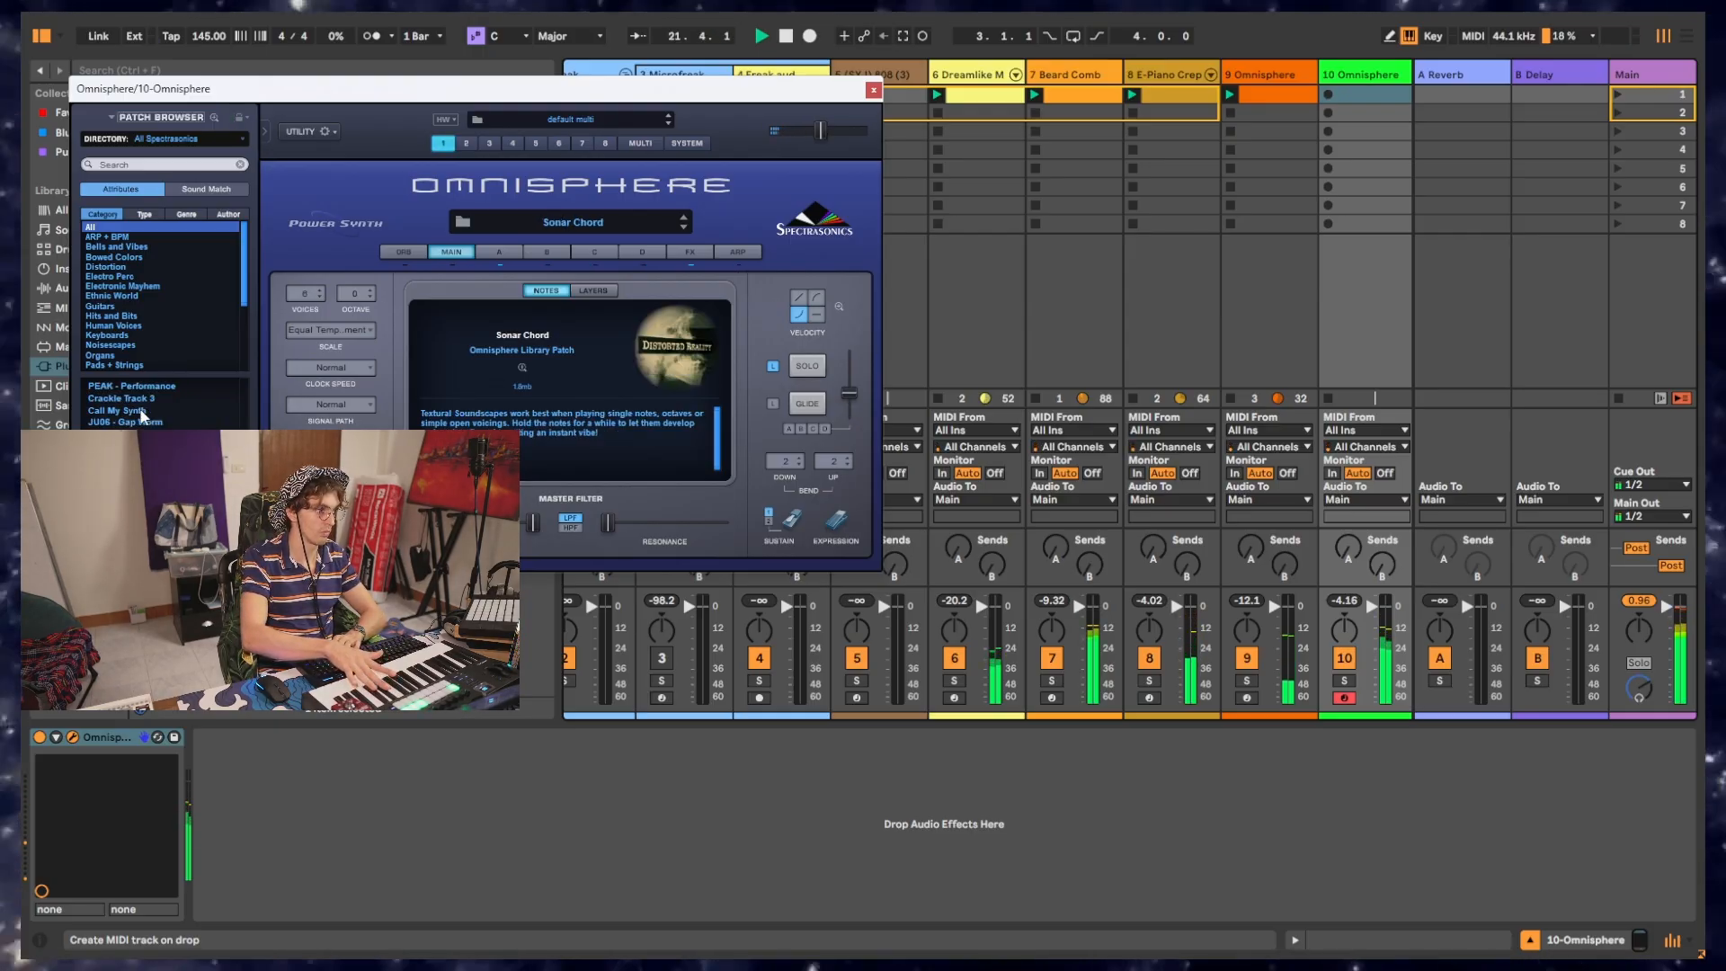
{"action": "key", "text": "Down"}
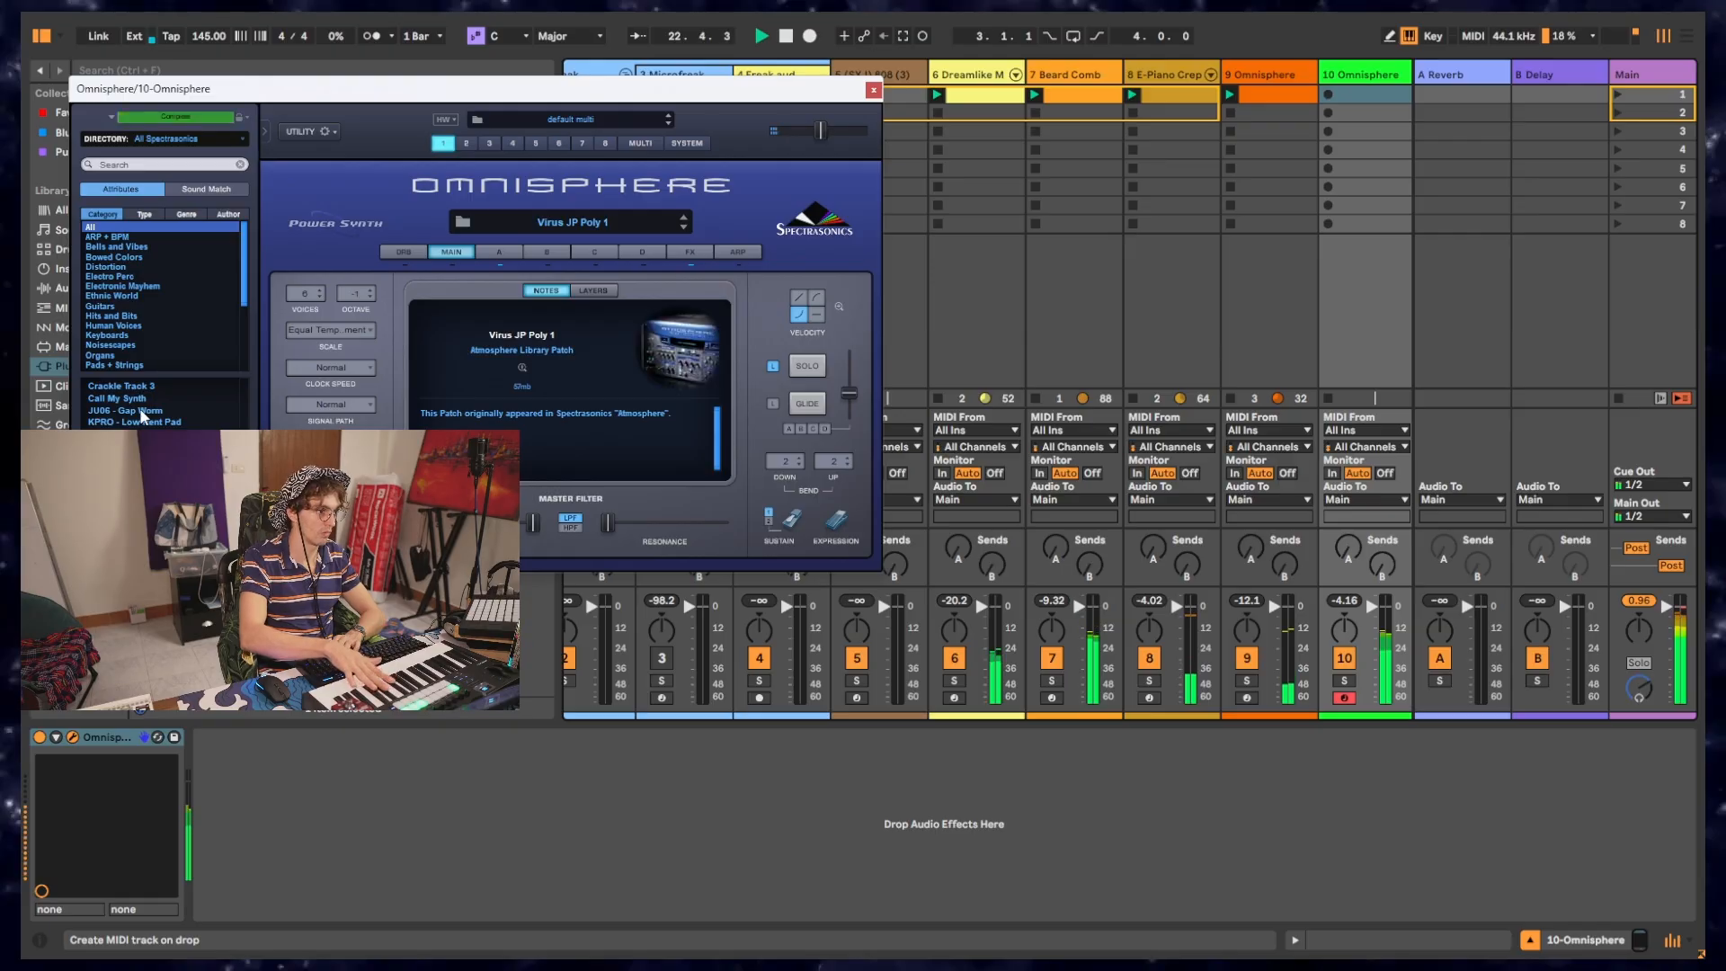
Step: Audition more patches, including SUB37 - Crunchy Space, Freezing the Bows Res, PRO6 - Narrows and Mellotron Strings and Choir, up to Analog Seq - Big 'n Dark
{"action": "key", "text": "Down"}
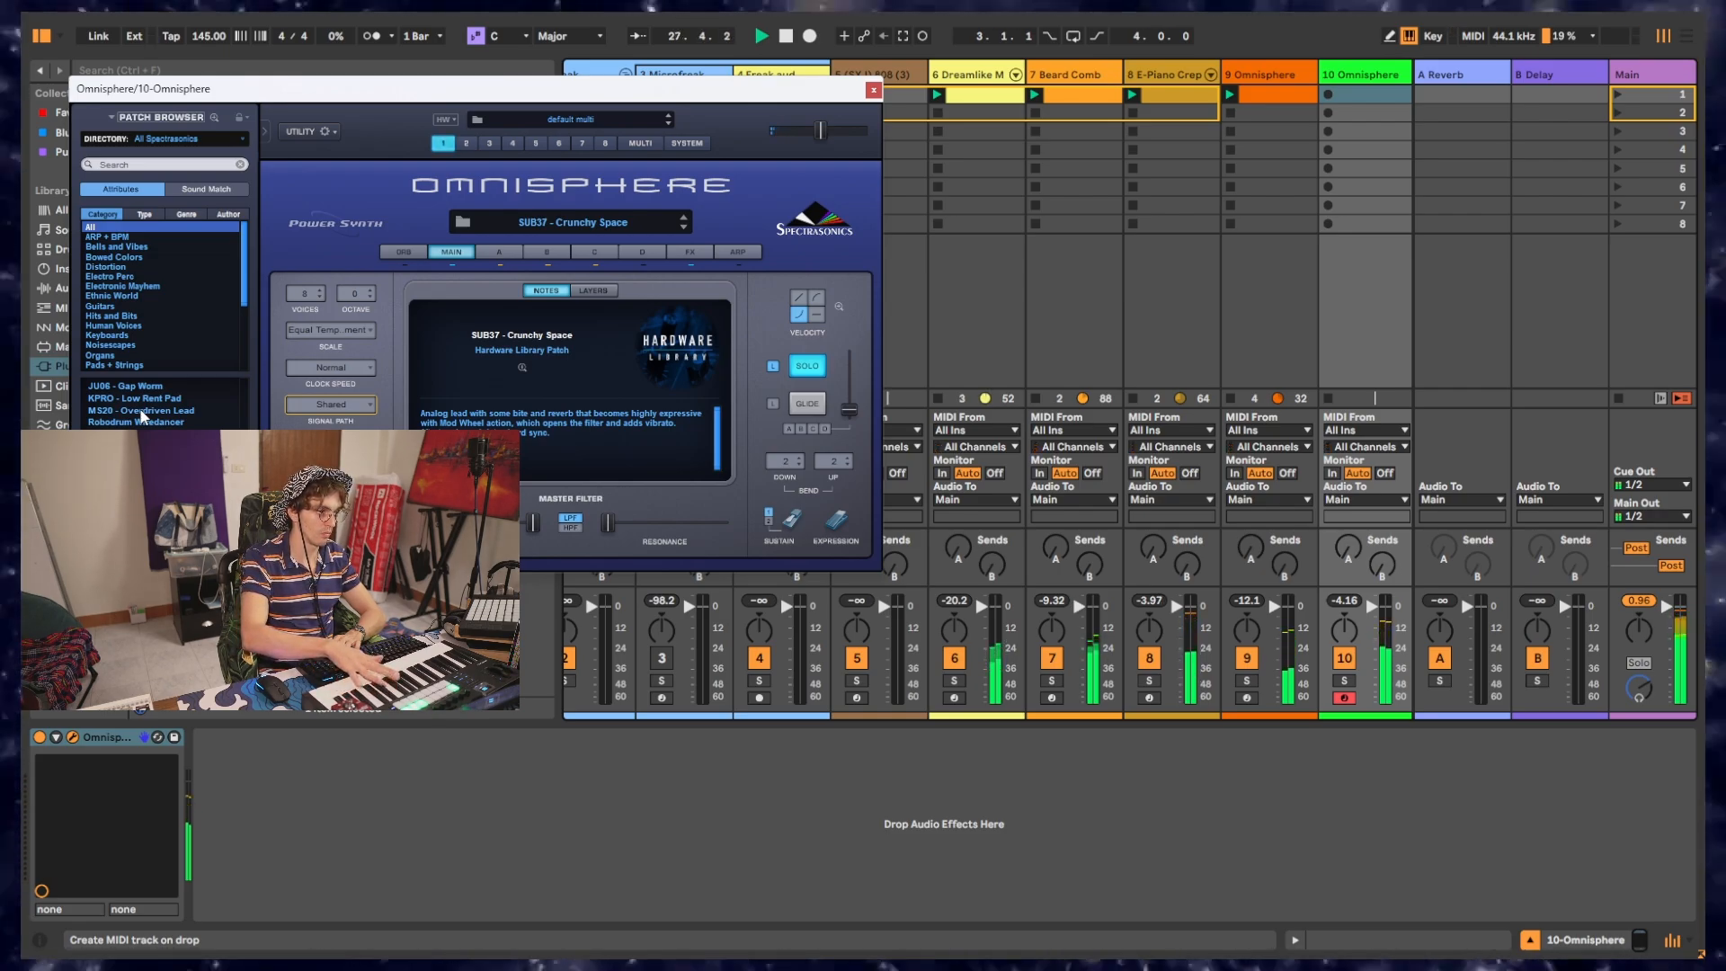
{"action": "key", "text": "Down"}
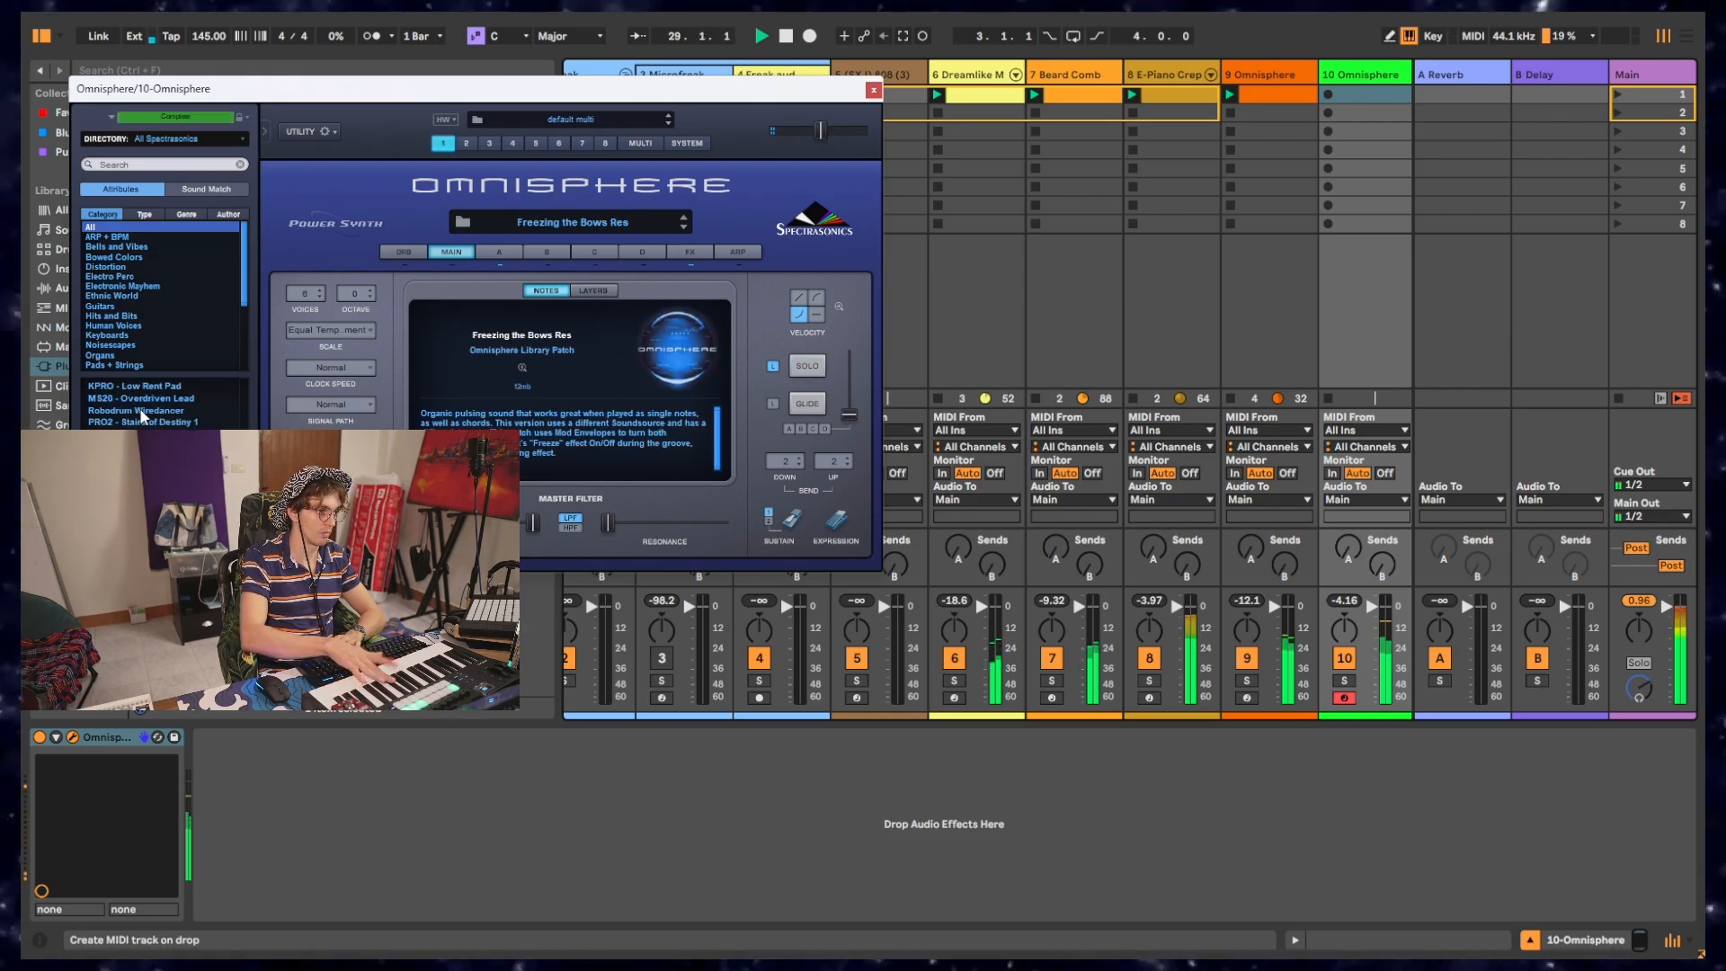
{"action": "key", "text": "Down"}
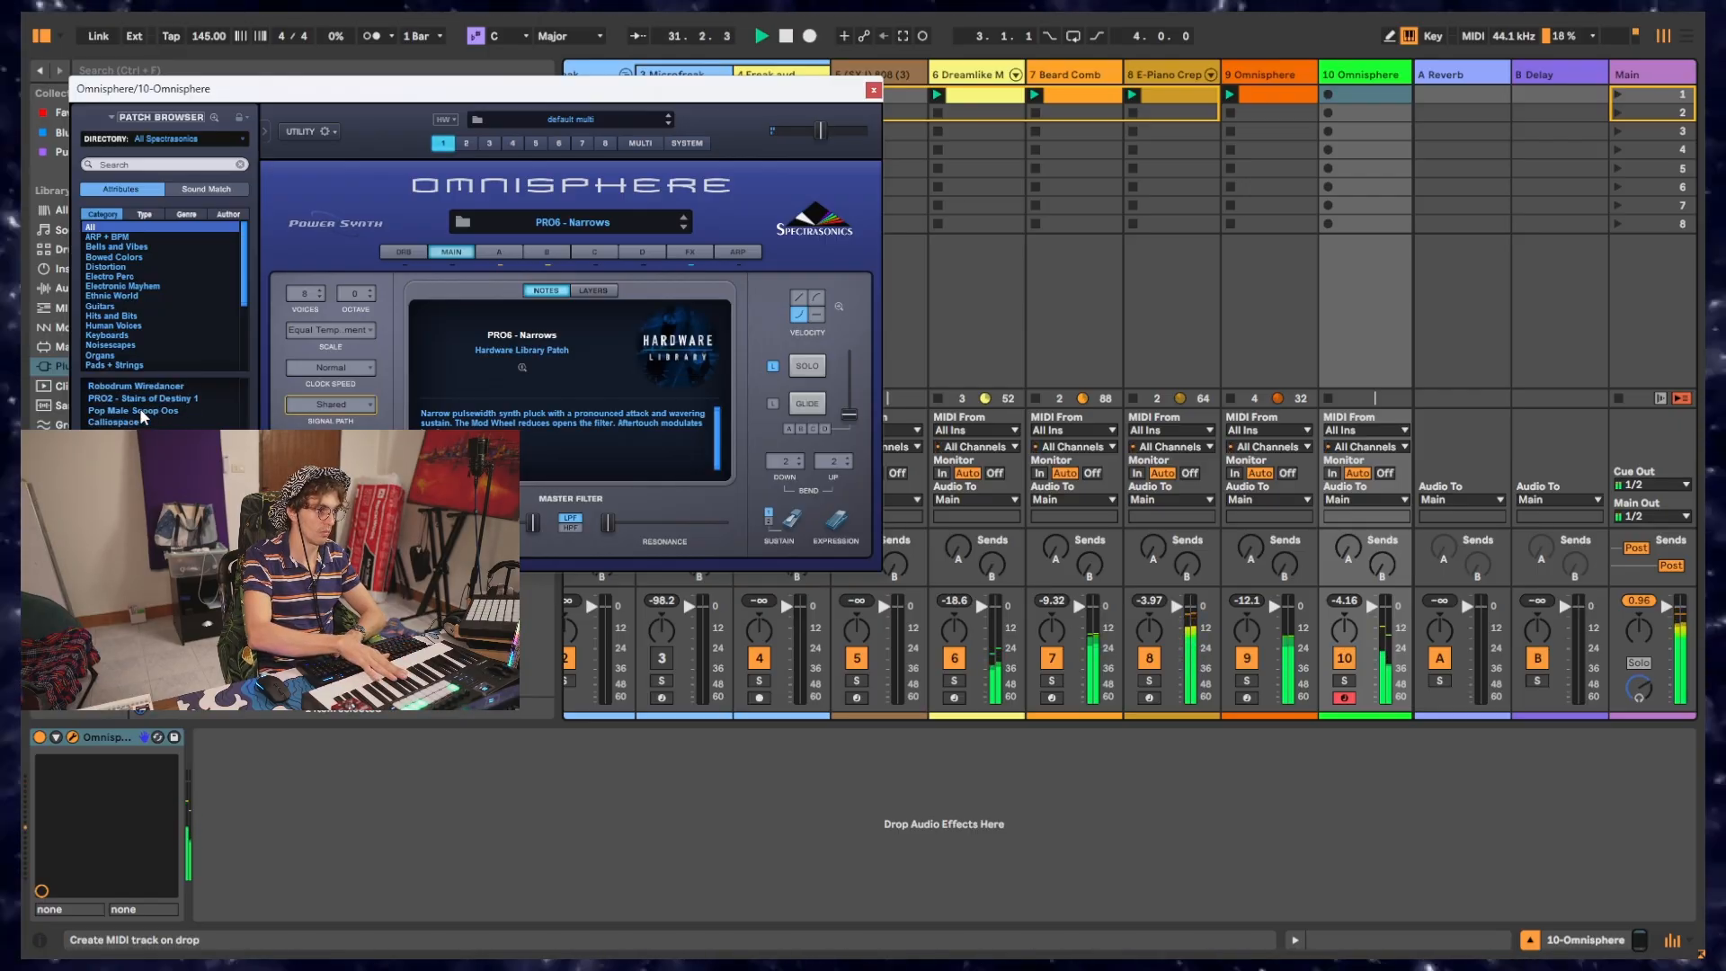
{"action": "key", "text": "Down"}
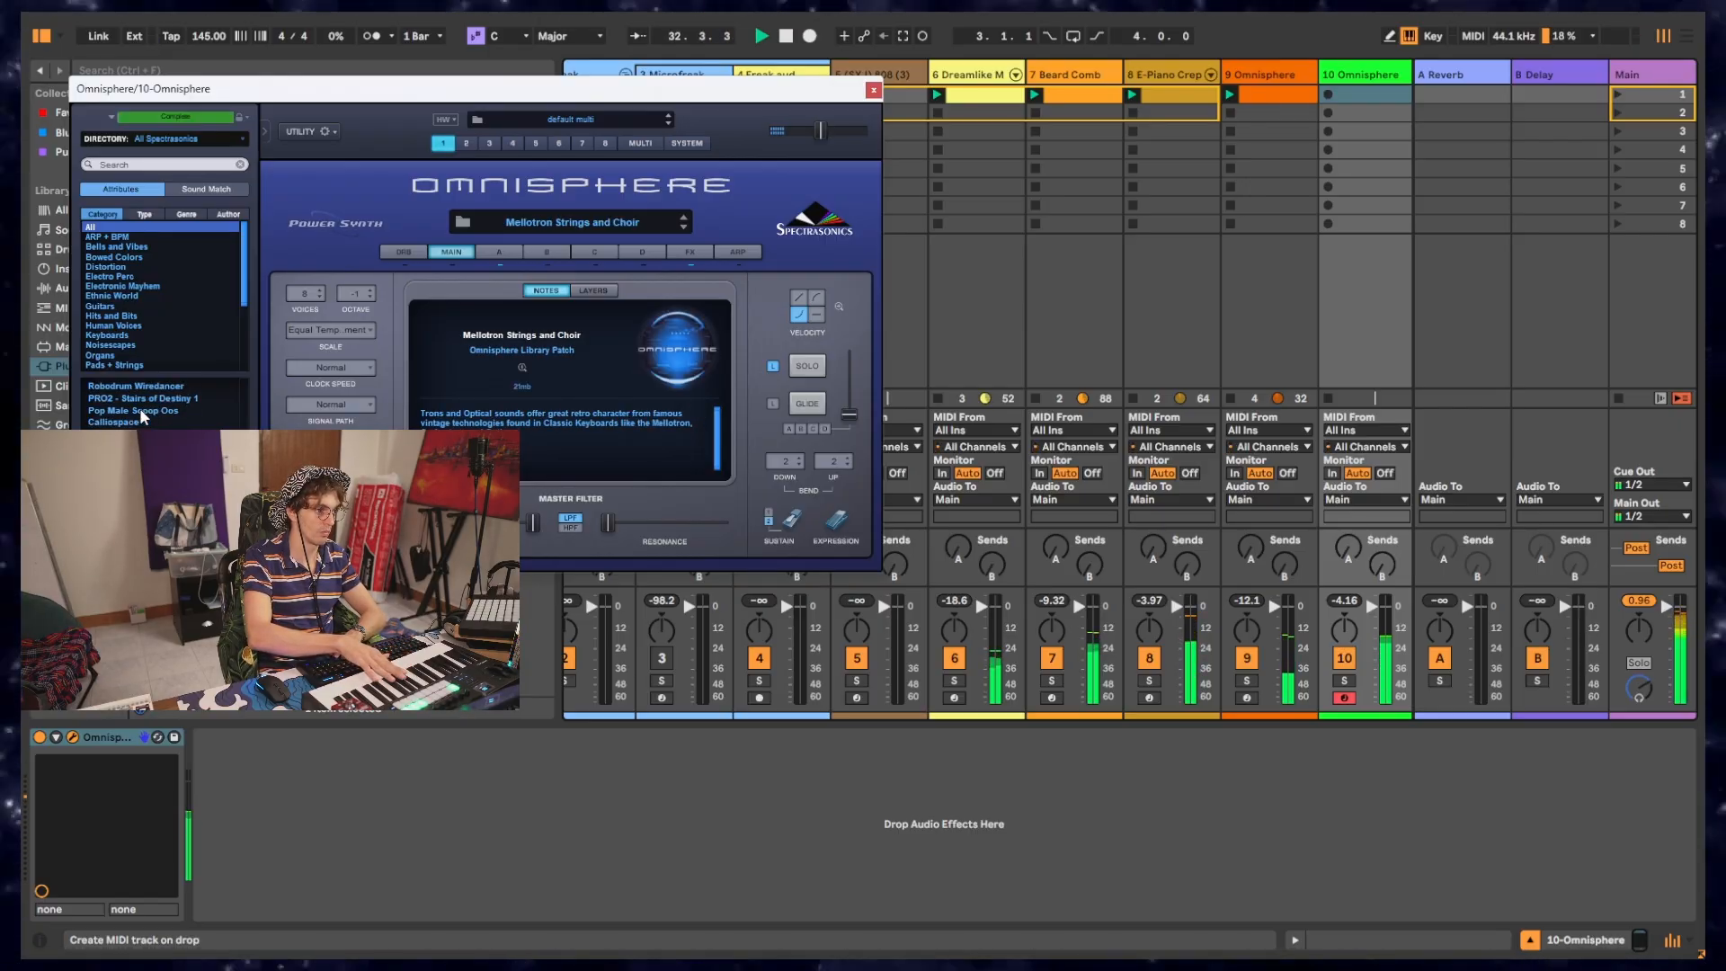
{"action": "key", "text": "Down"}
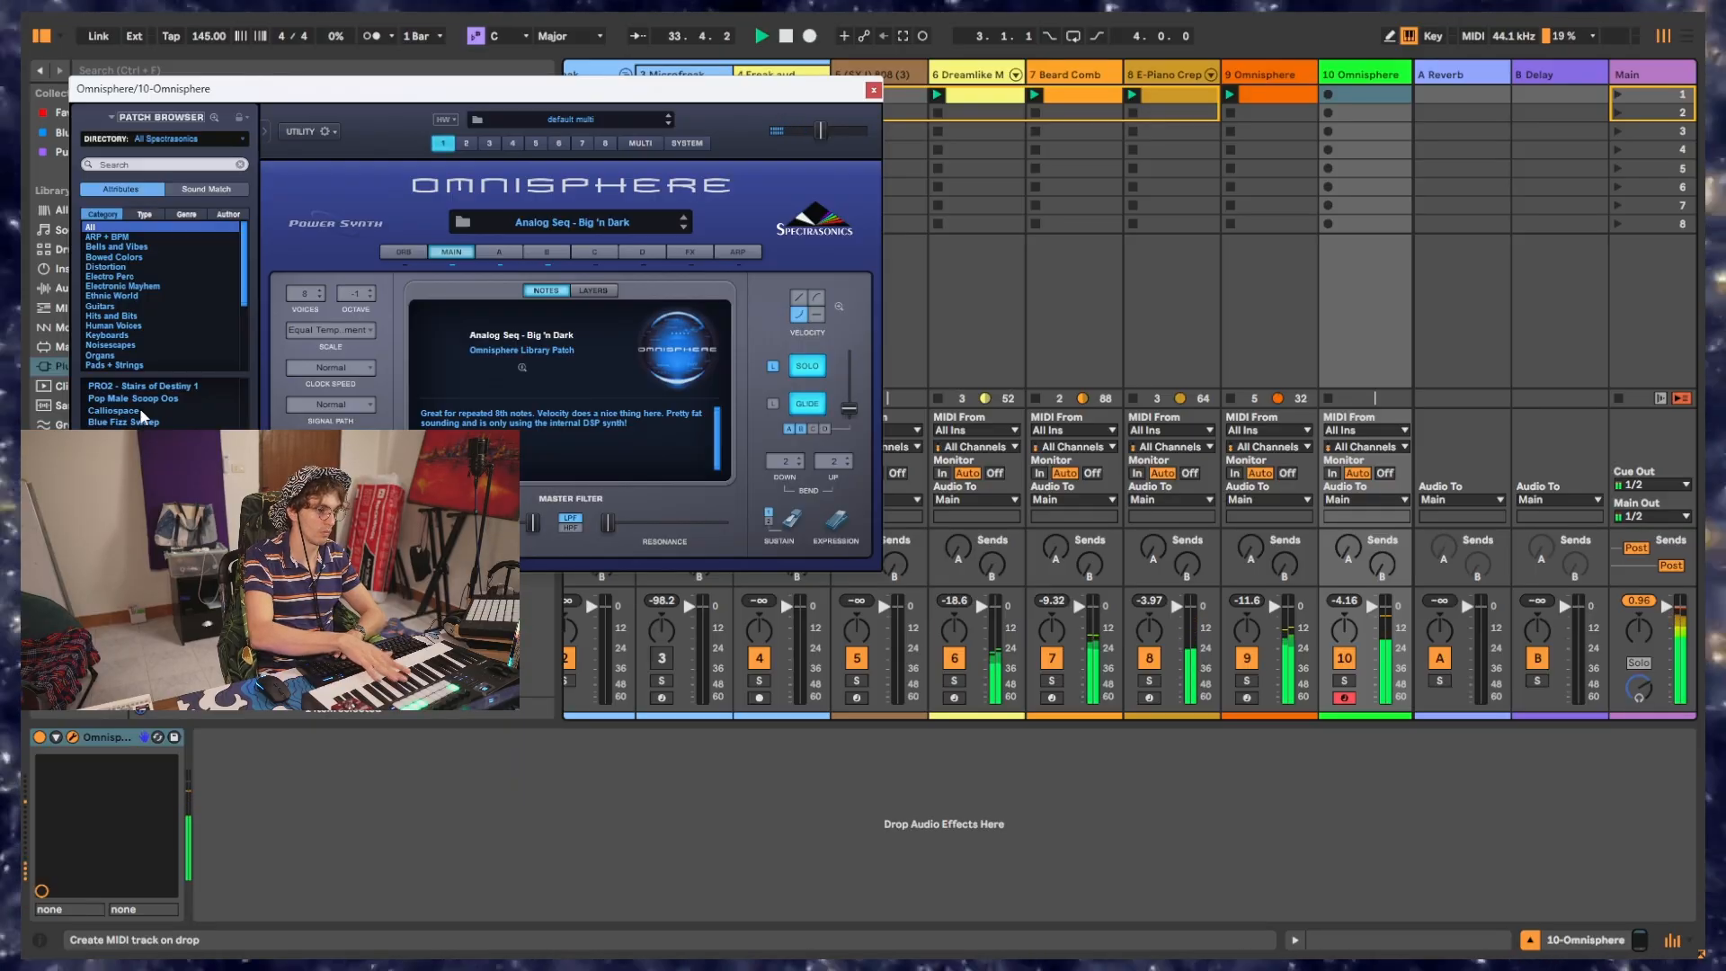
Step: Audition the patches from Nasty Sonic Aggressor Lead through PEAK - Uprising and Inside the Electrical Panel to Trapped in Arcade Land
{"action": "key", "text": "Down"}
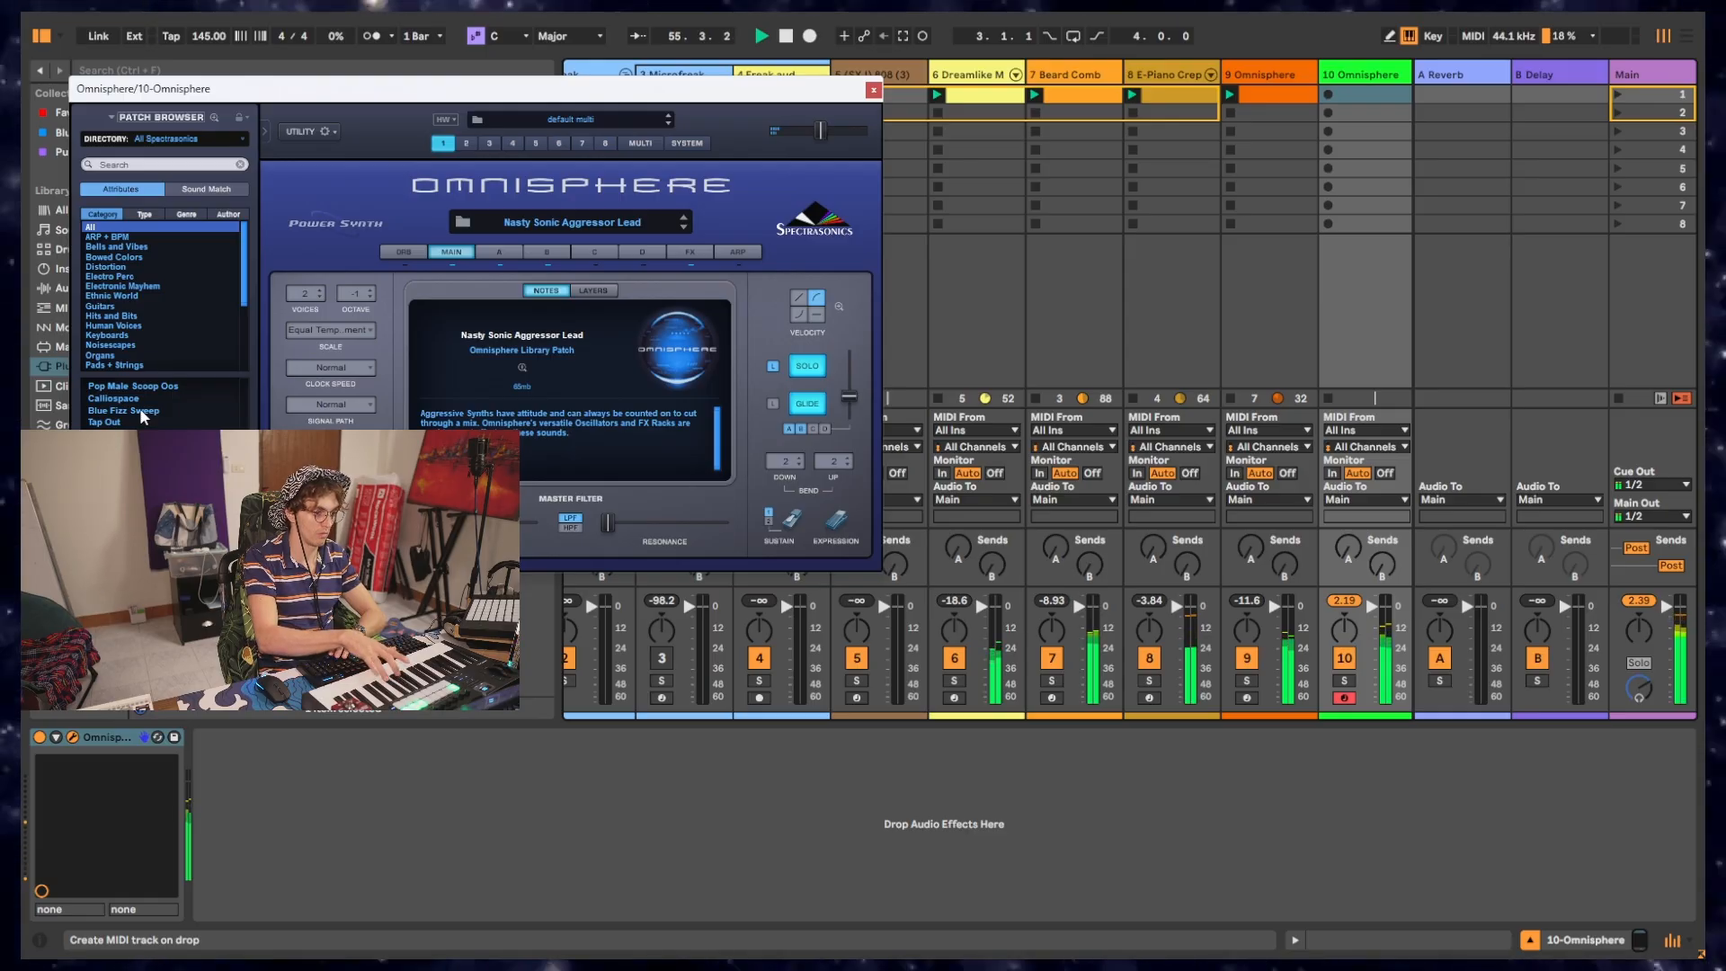
{"action": "key", "text": "Down"}
{"action": "key", "text": "Down"}
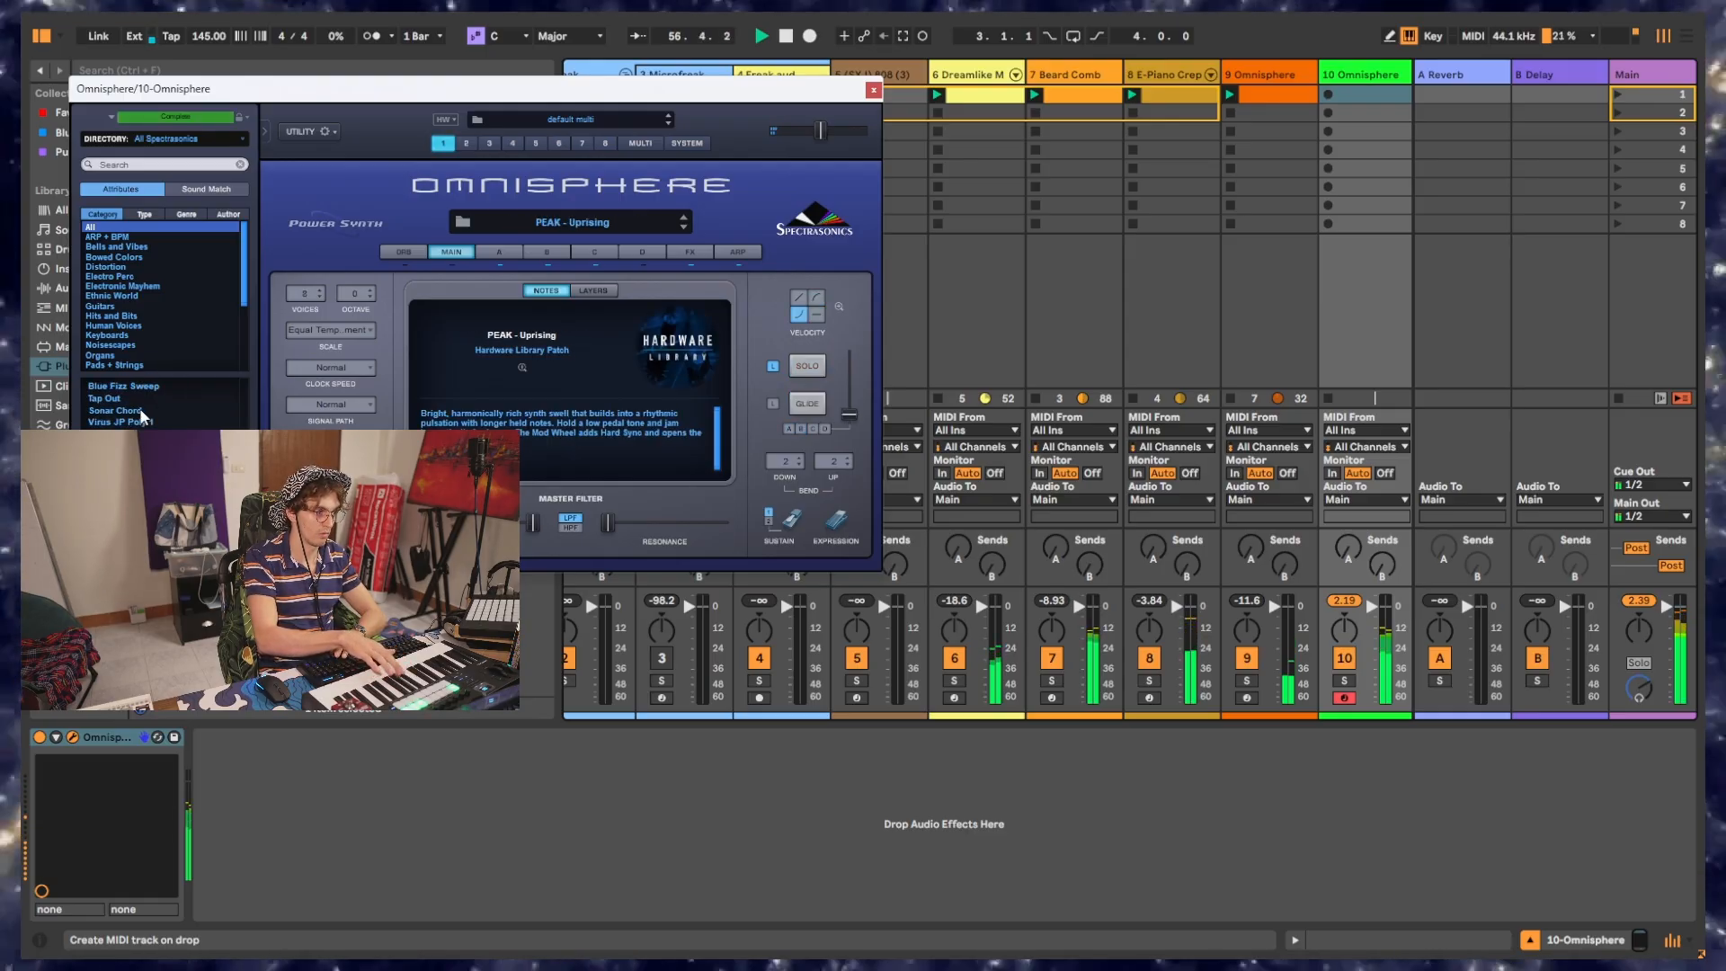
{"action": "key", "text": "Down"}
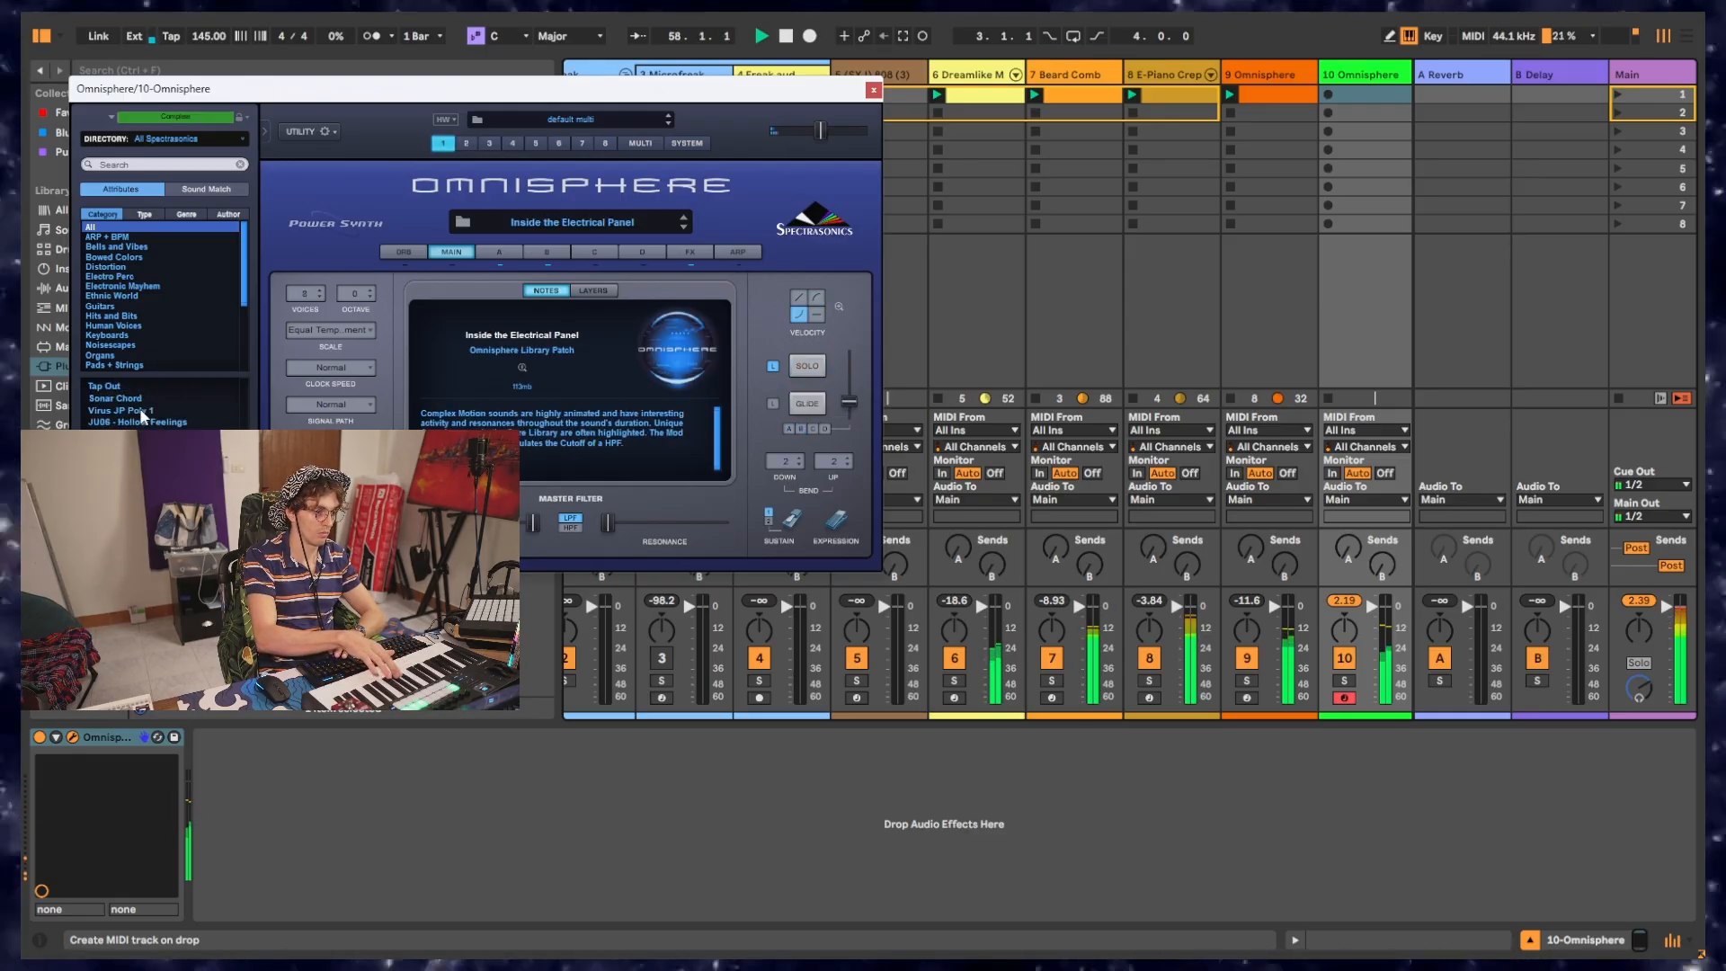
{"action": "key", "text": "Down"}
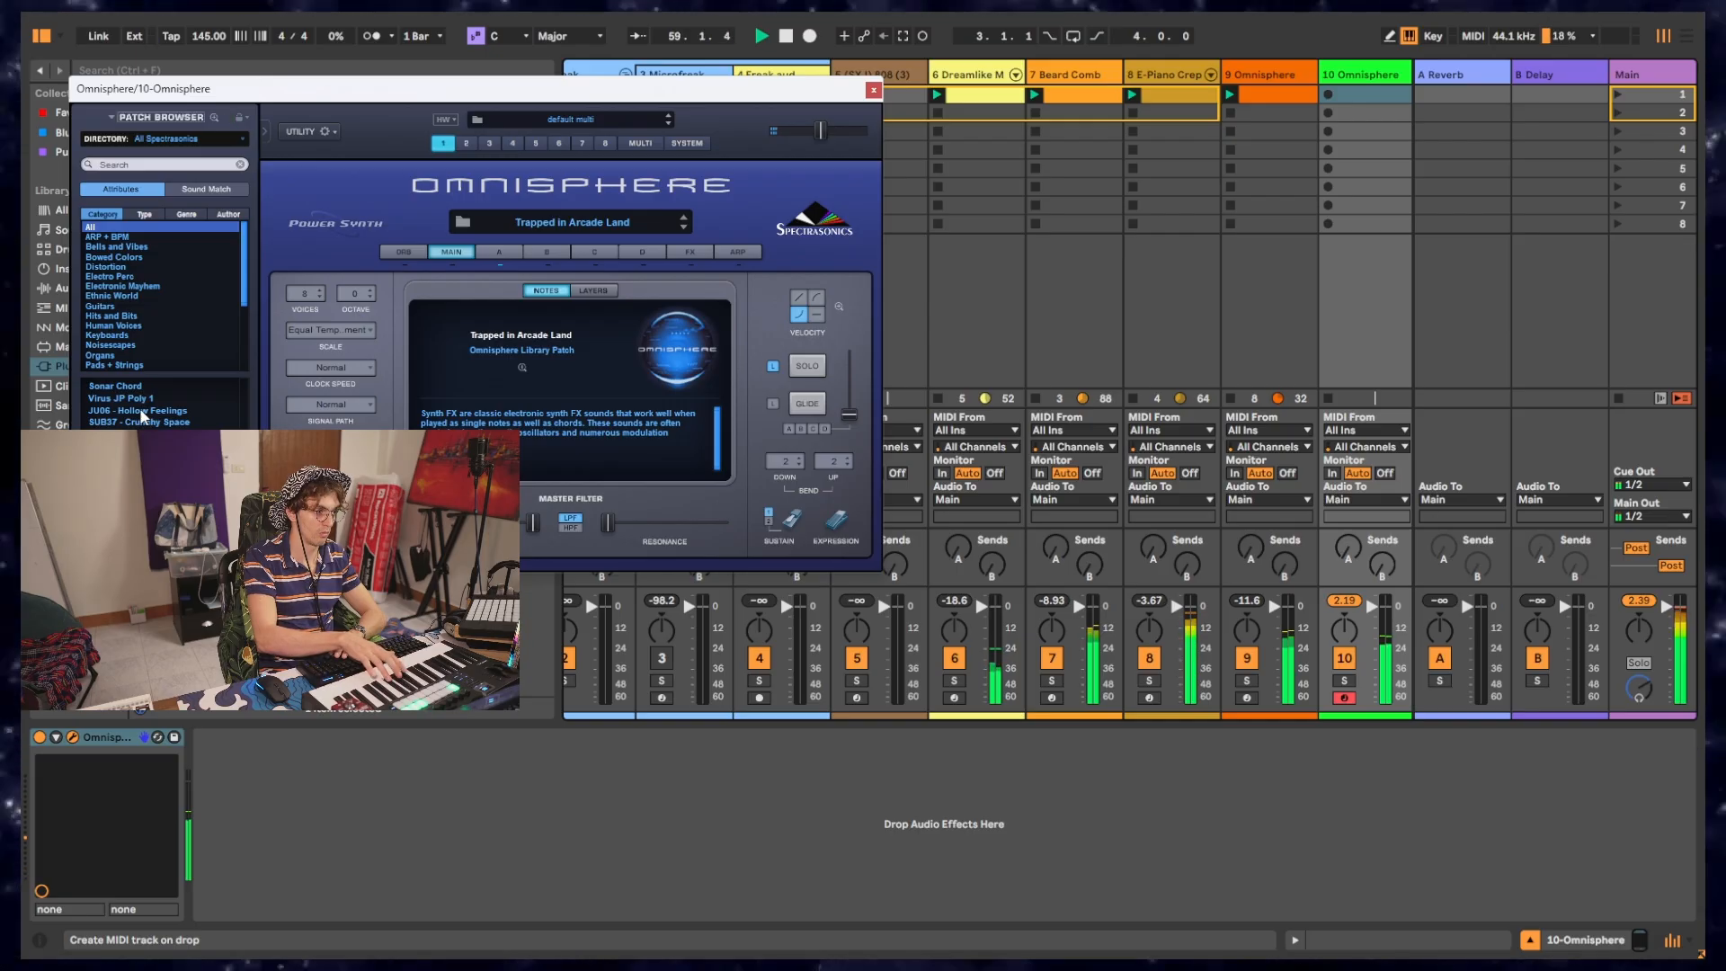